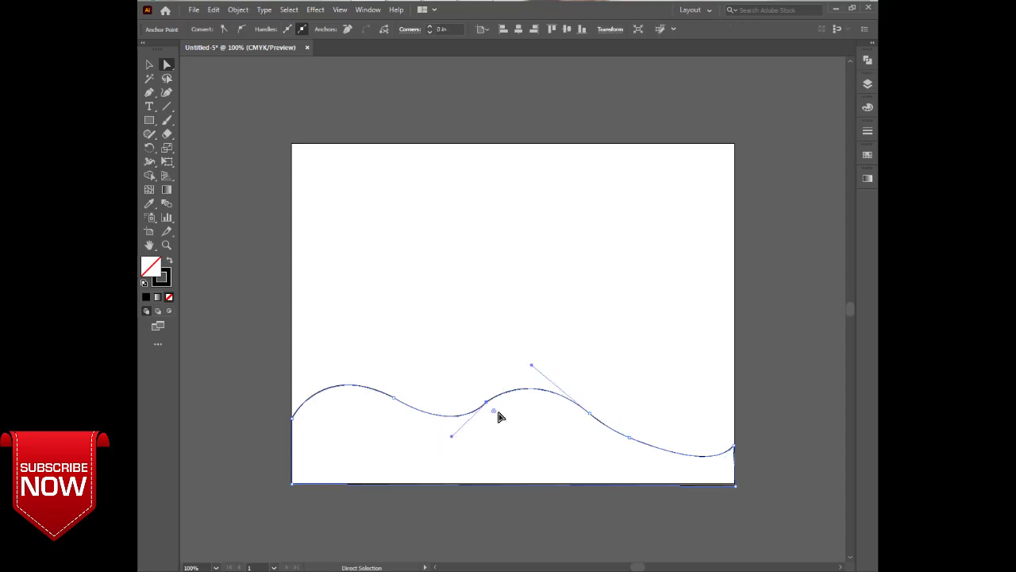
- Draw a closed hill outline with the Pen tool, arching from the front wave's second crest to the artboard's right edge and back along the wave
click(520, 451)
click(387, 393)
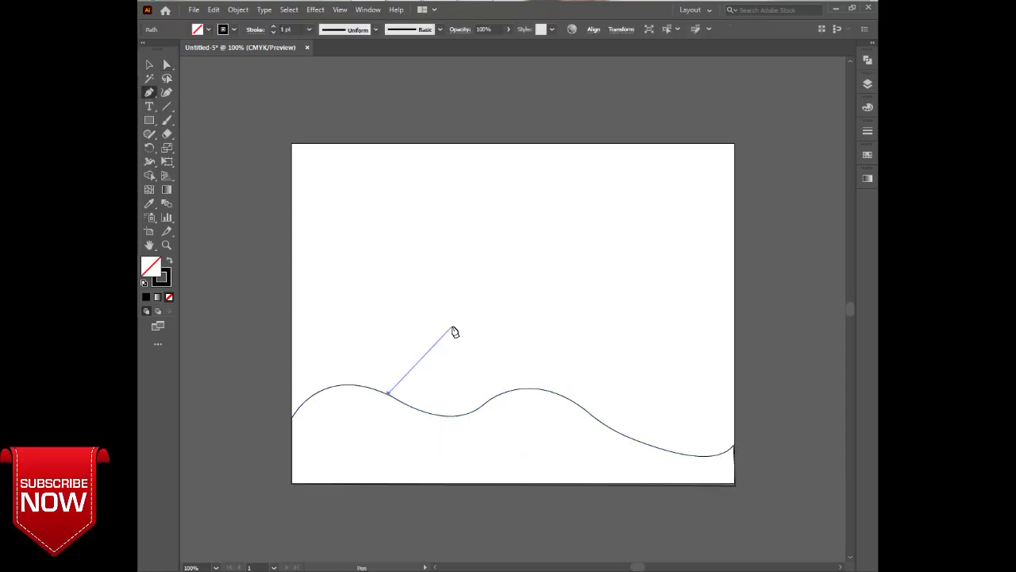
key(ctrl+z)
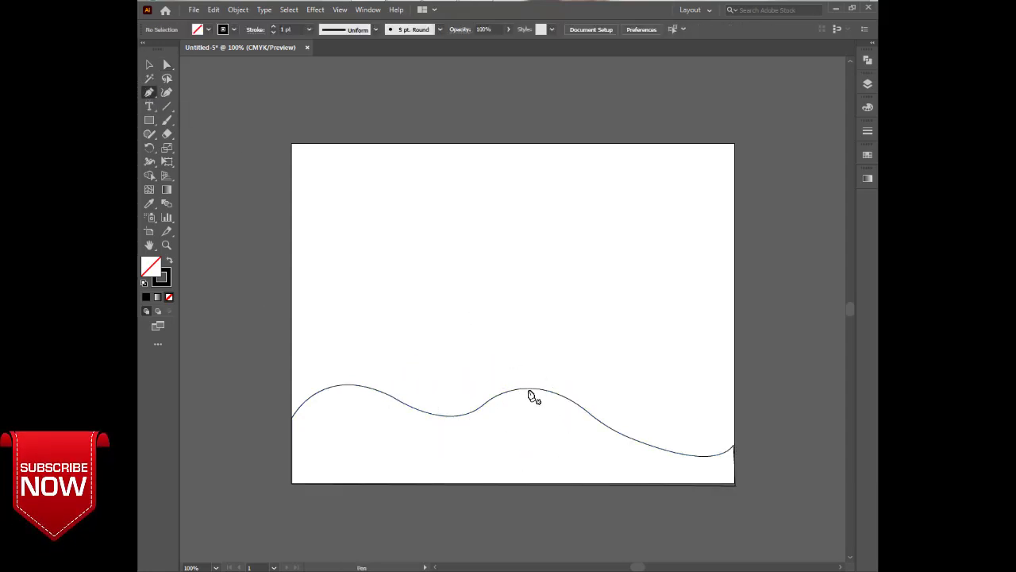
click(547, 391)
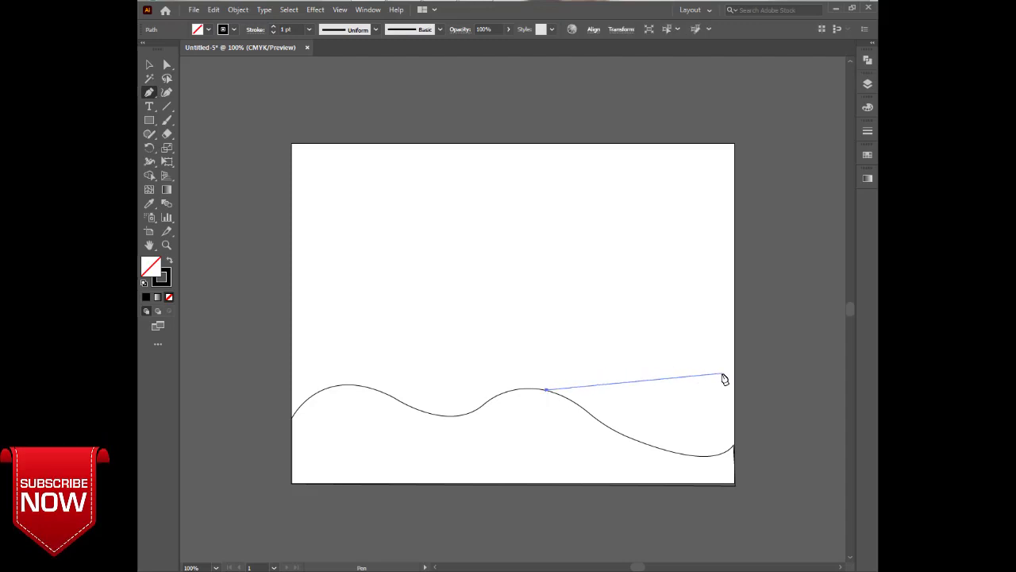
drag(732, 426, 799, 510)
click(732, 318)
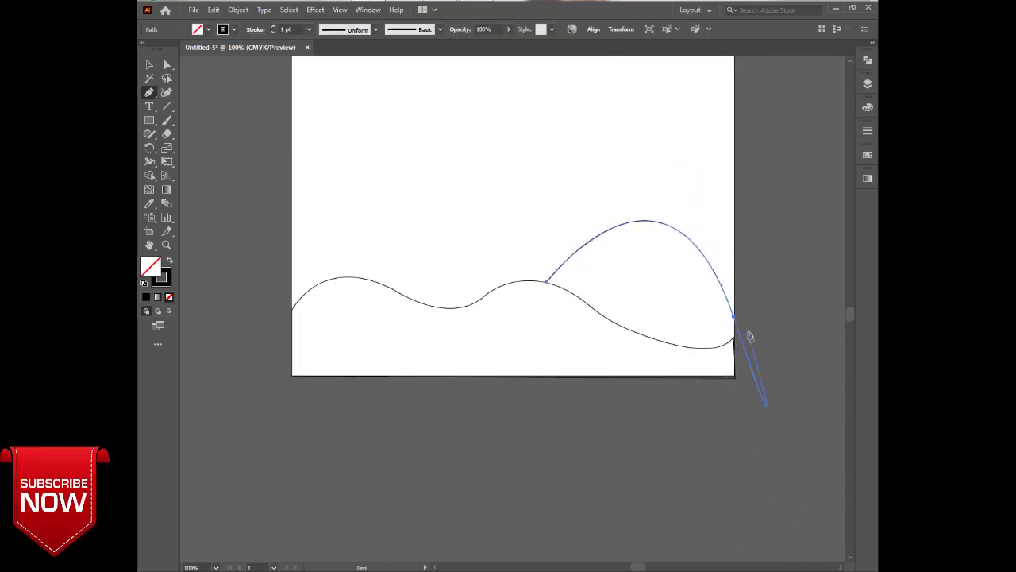
drag(592, 308, 481, 242)
drag(547, 282, 521, 275)
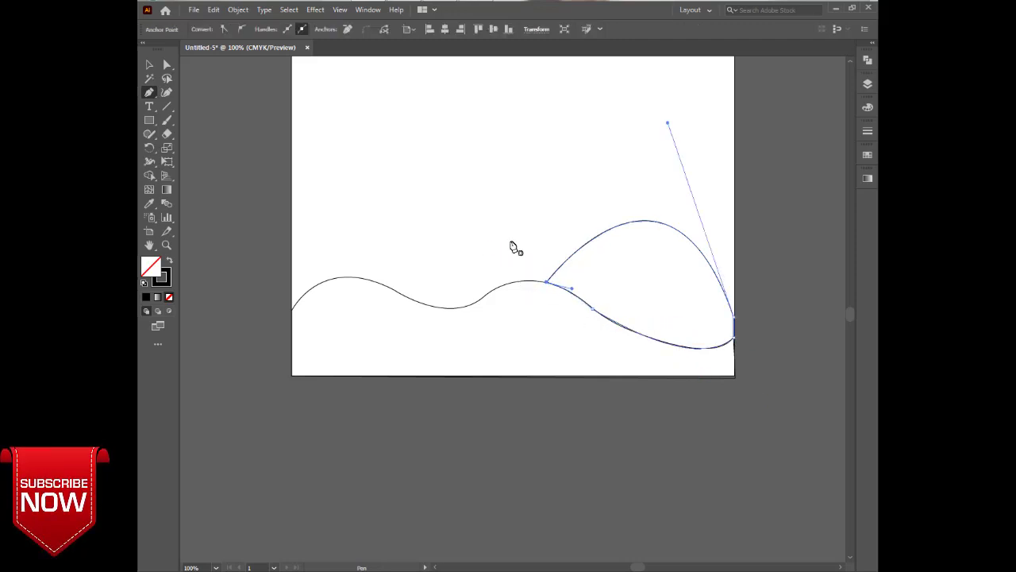
ctrl+click(511, 243)
- Draw a second closed hill with the Pen tool, arching from the wave's dip to the first hill's crest and back along both outlines
click(432, 306)
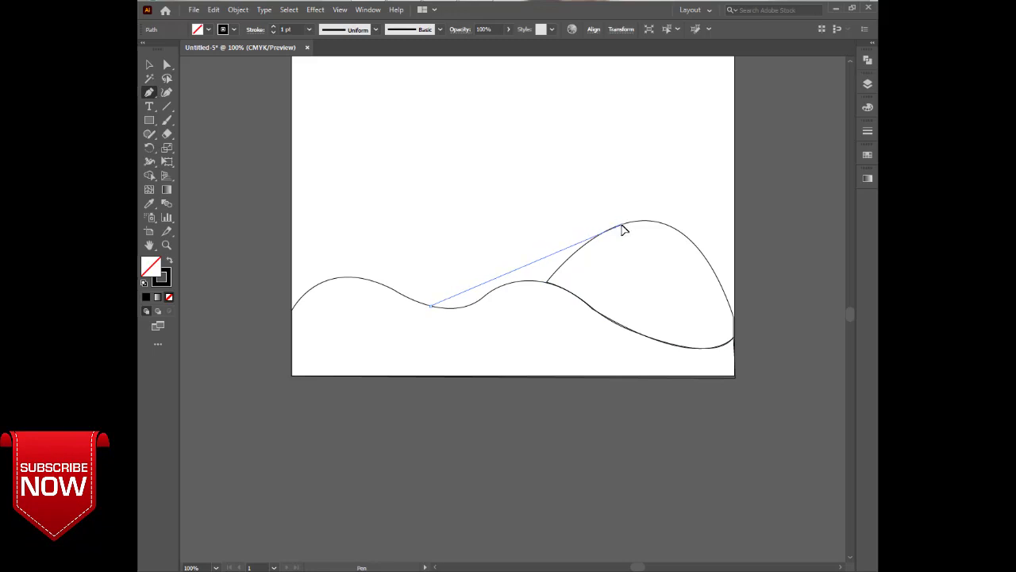
drag(620, 226, 765, 300)
drag(547, 282, 499, 343)
click(547, 282)
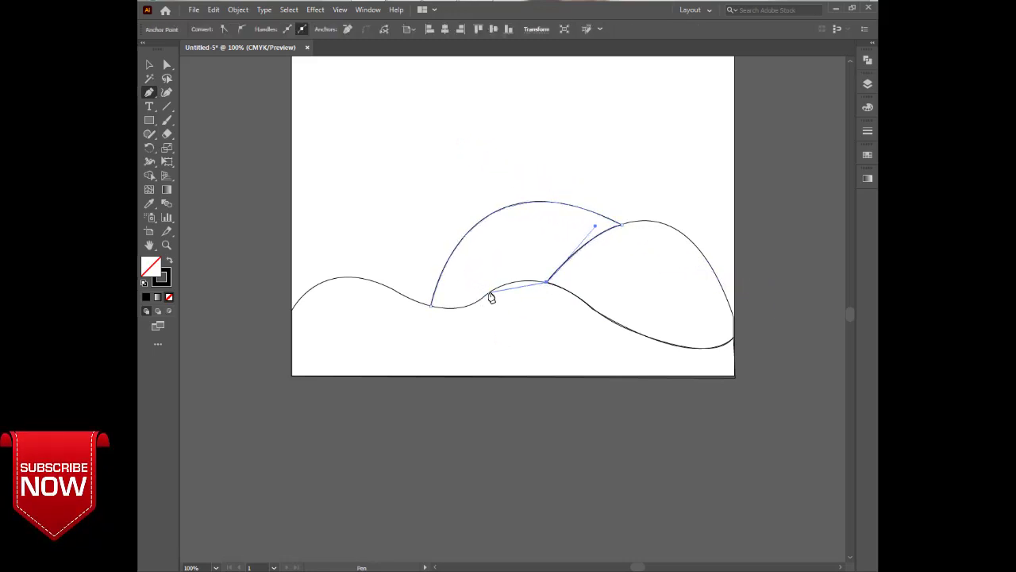
drag(482, 299, 391, 300)
click(482, 298)
scroll(661, 226, up, 2)
ctrl+click(661, 226)
click(669, 279)
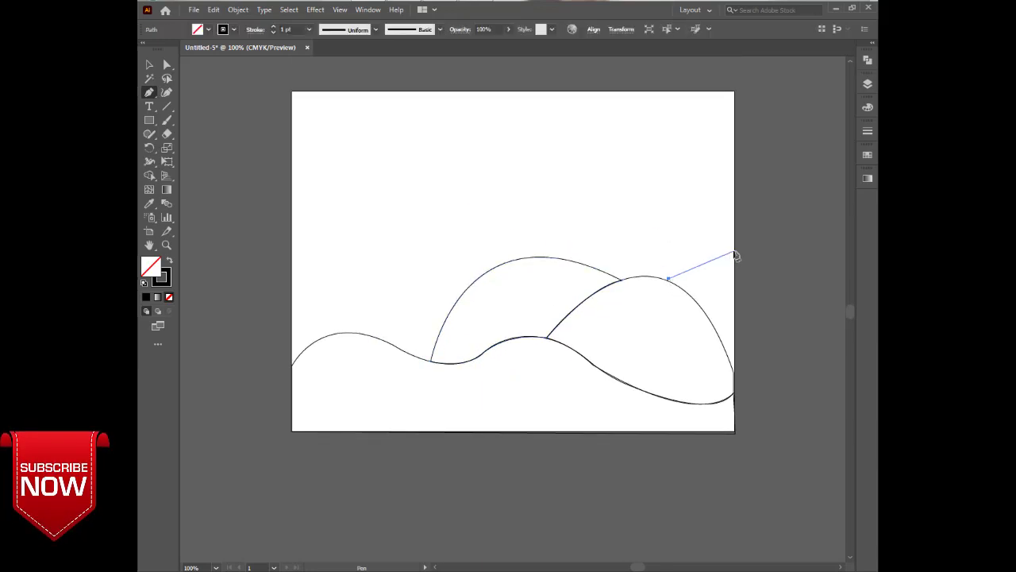
drag(734, 253, 781, 270)
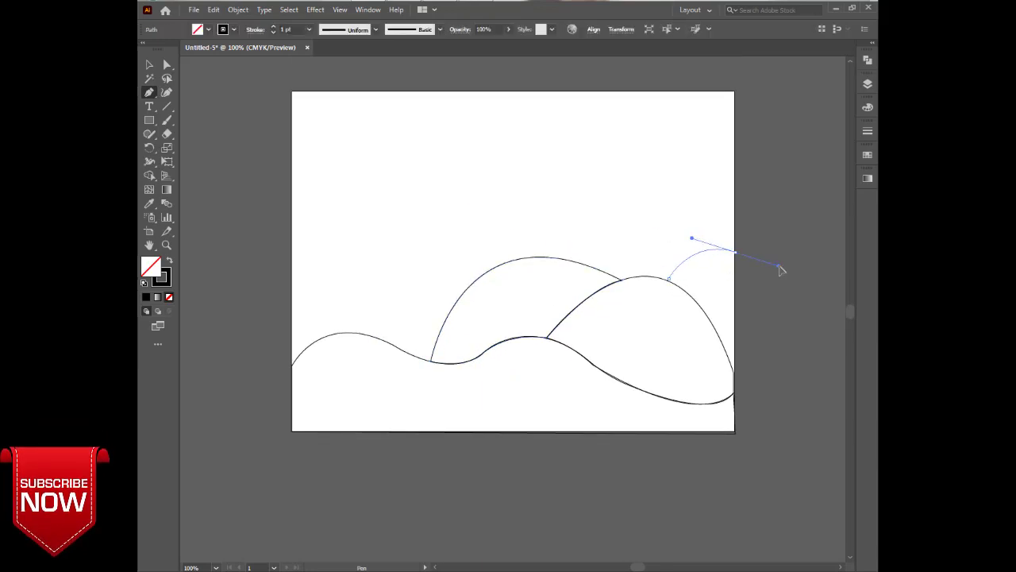
click(735, 253)
click(734, 372)
ctrl+click(669, 281)
key(Delete)
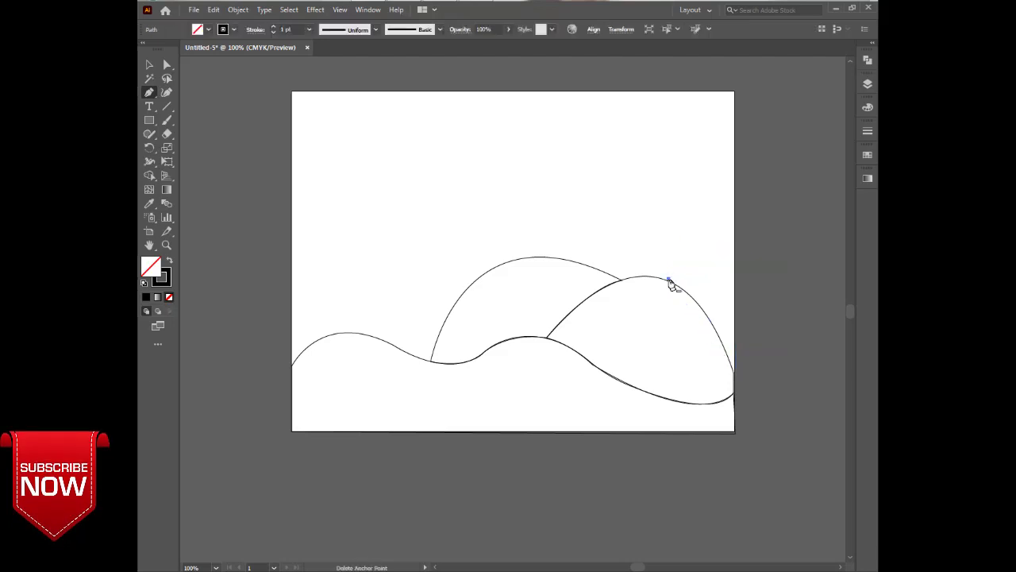
- Draw a small closed hill behind the right-hand hill, curving from its crest to the artboard's right edge, and deselect it
click(669, 280)
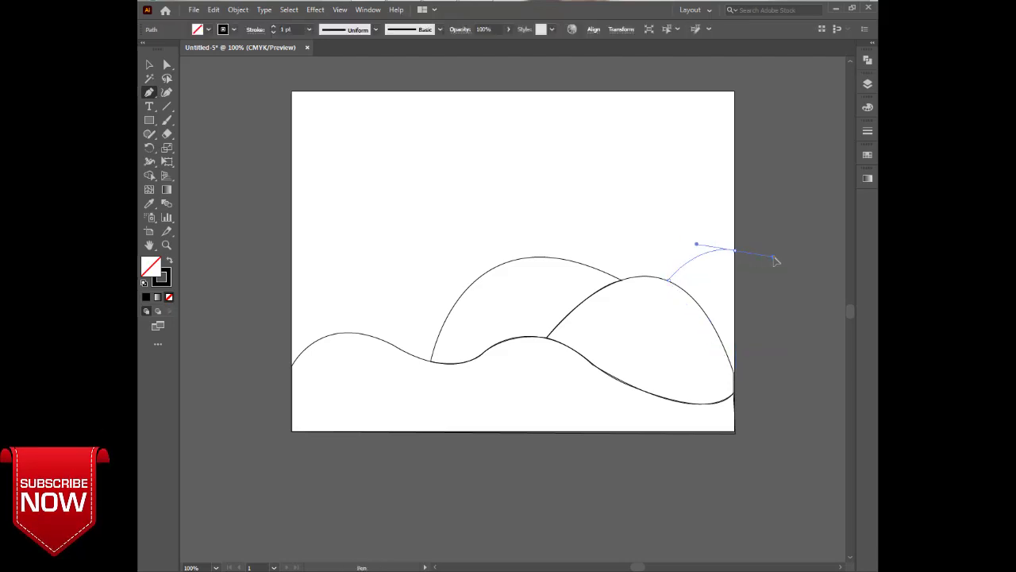
drag(735, 295, 755, 338)
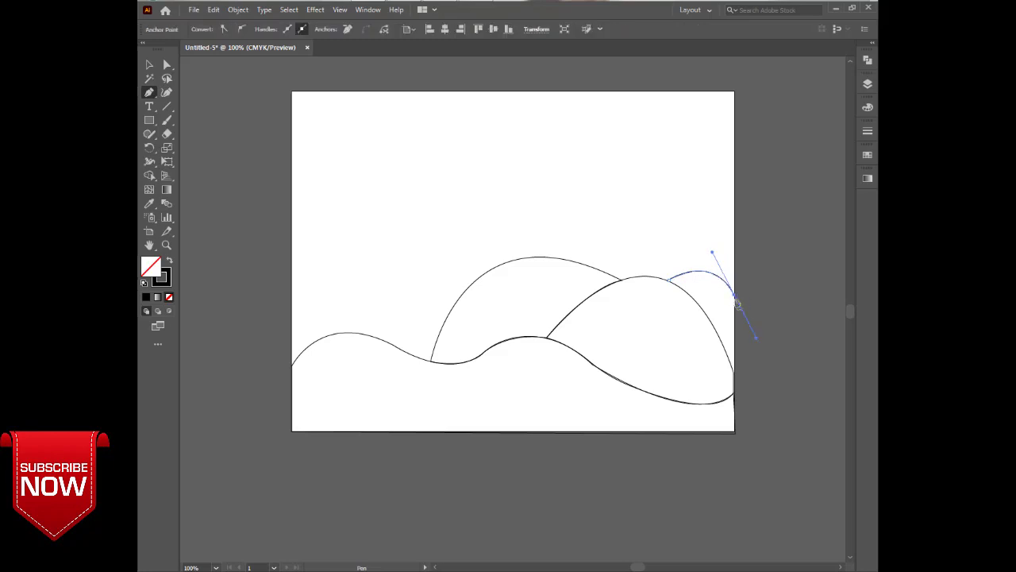
click(735, 373)
drag(669, 280, 624, 255)
ctrl+click(637, 248)
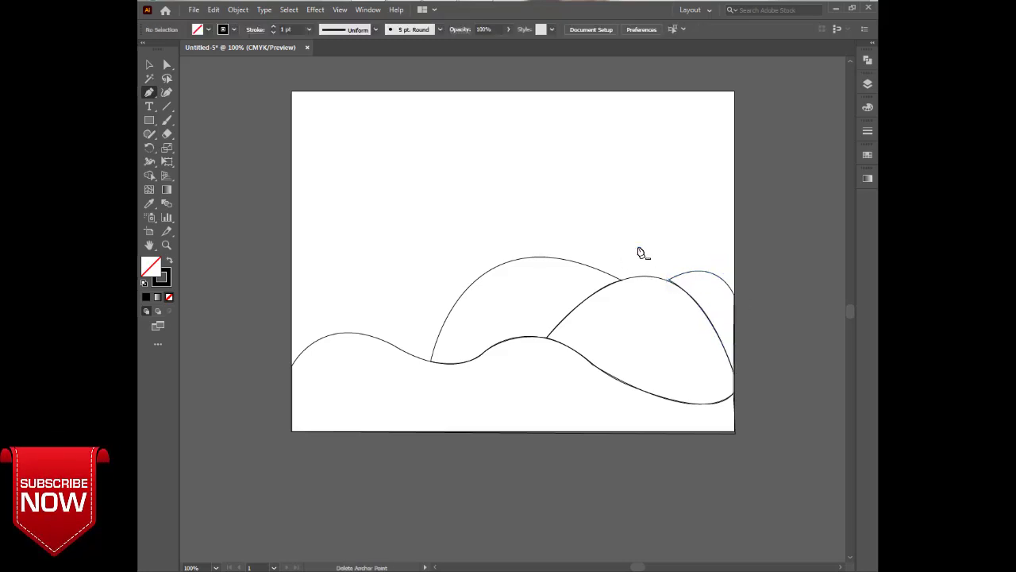
click(167, 64)
click(670, 282)
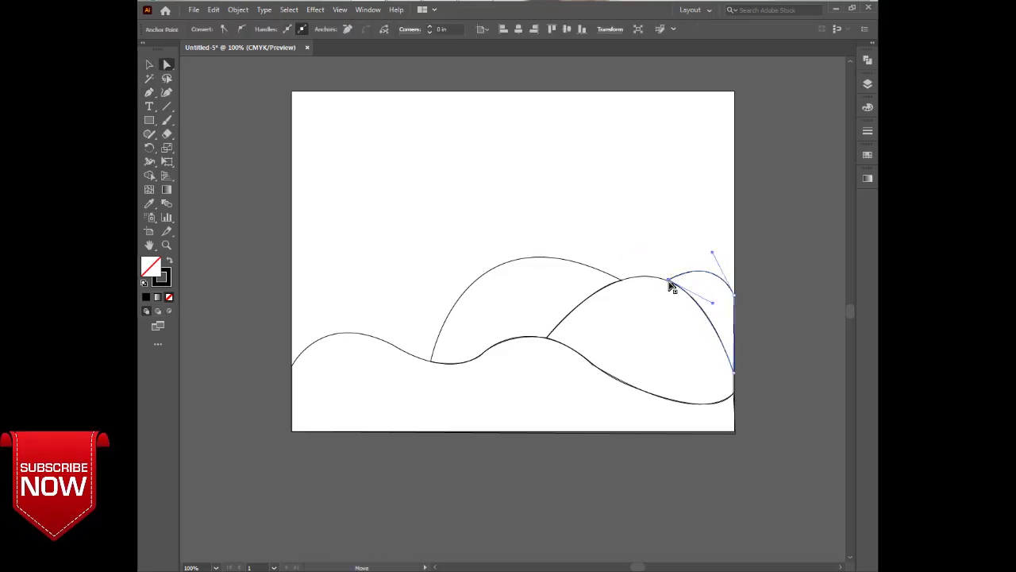
click(556, 218)
- Draw a closed, narrow upright side wall for a building standing on the crest of the left front hill
key(space)
drag(558, 223, 591, 254)
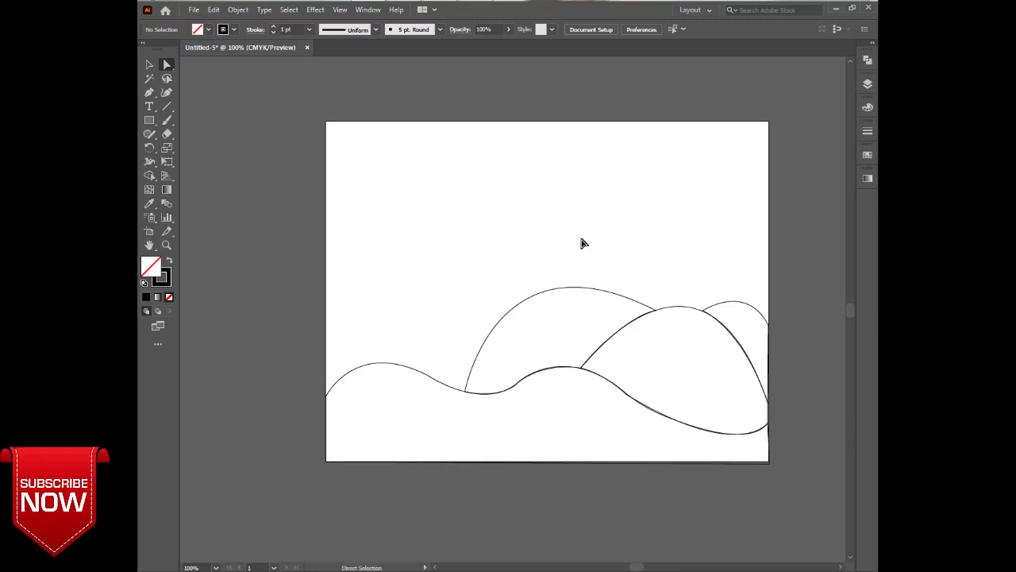
key(p)
click(381, 361)
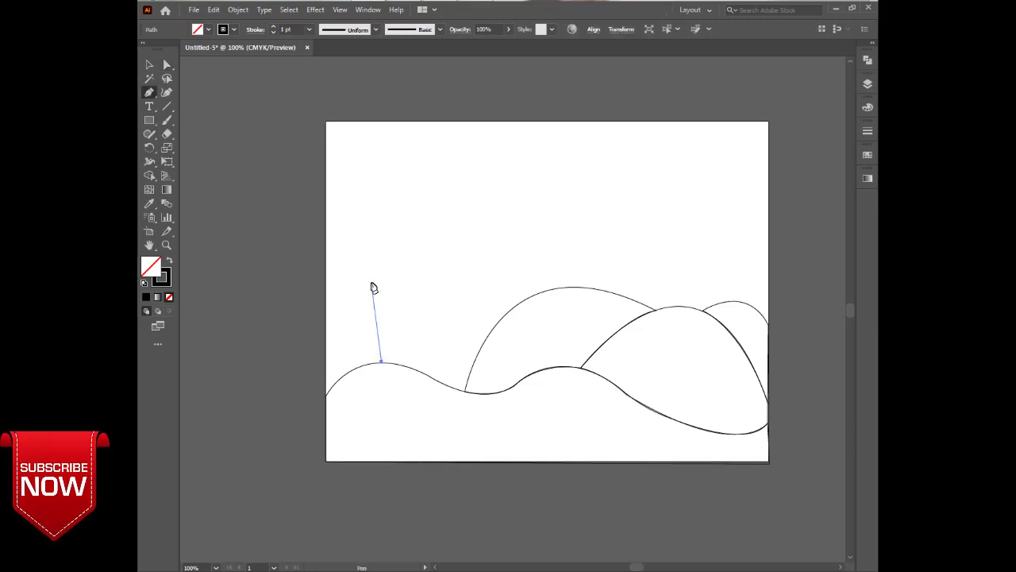
click(378, 270)
click(394, 269)
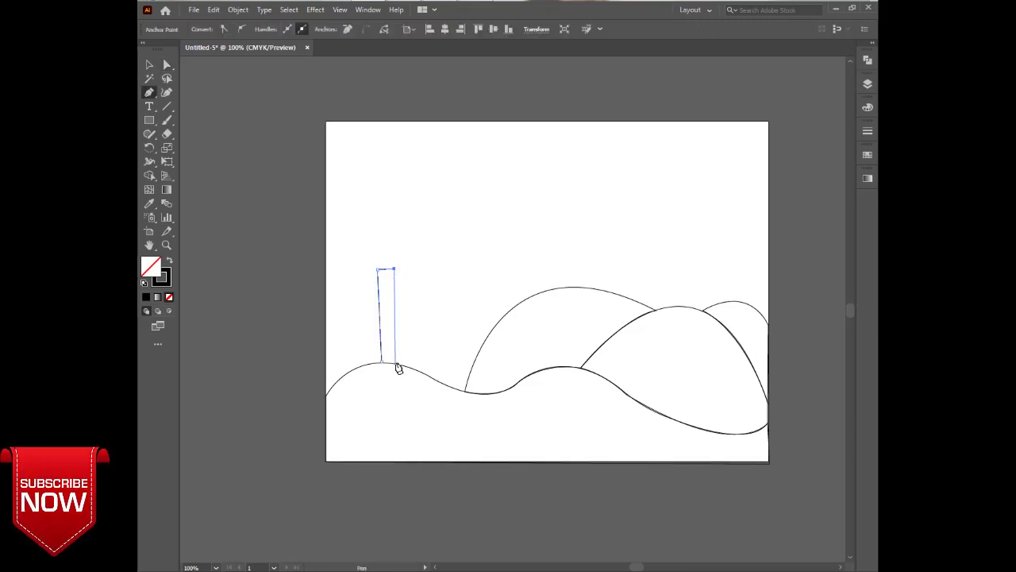
click(396, 362)
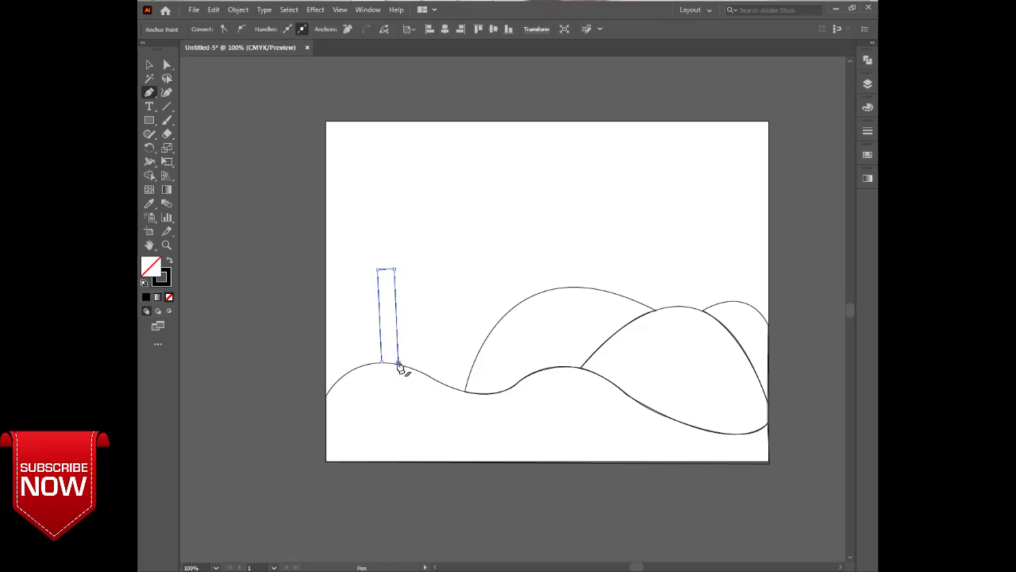
click(381, 362)
ctrl+click(420, 282)
- Draw the building's closed front wall with a pointed gable, sharing the side wall's edge and following the hill line at its base
click(395, 271)
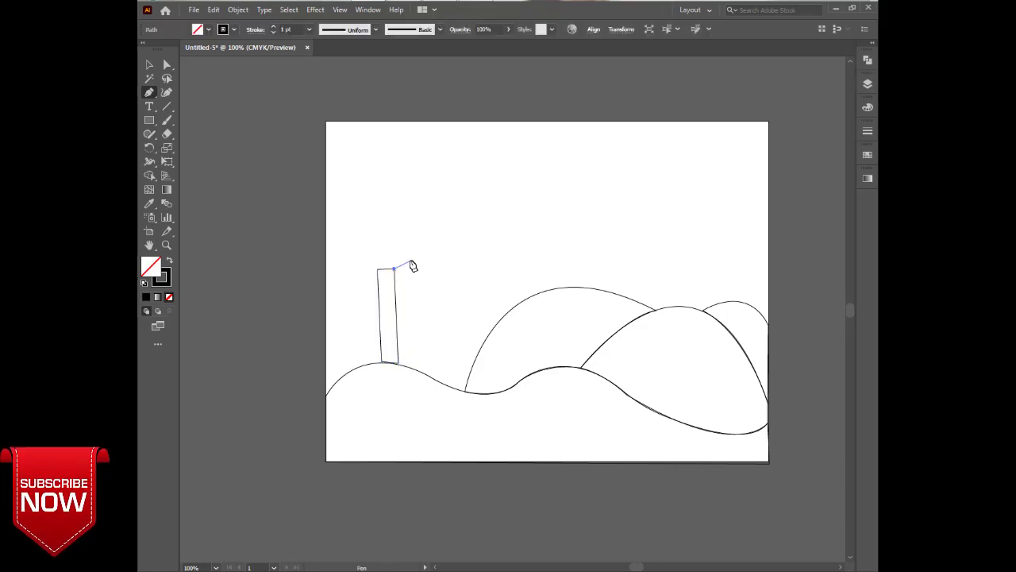
click(420, 254)
click(444, 269)
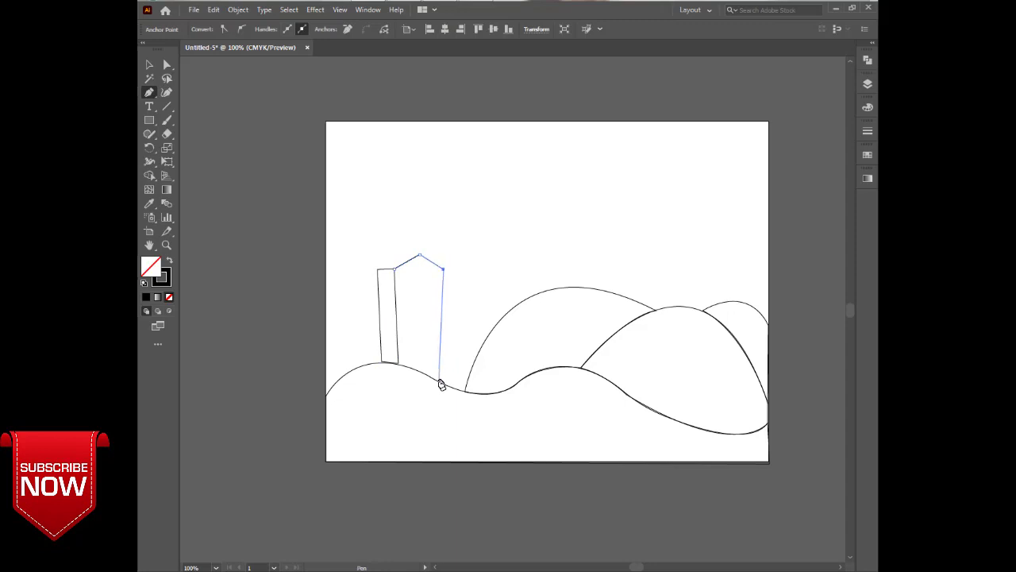
click(446, 384)
click(398, 365)
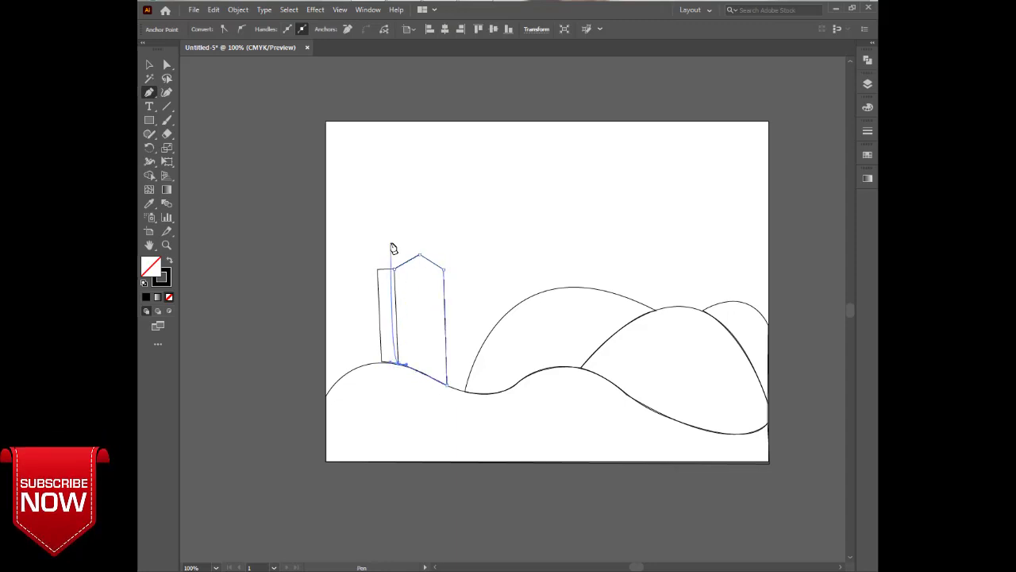
click(395, 270)
ctrl+click(407, 218)
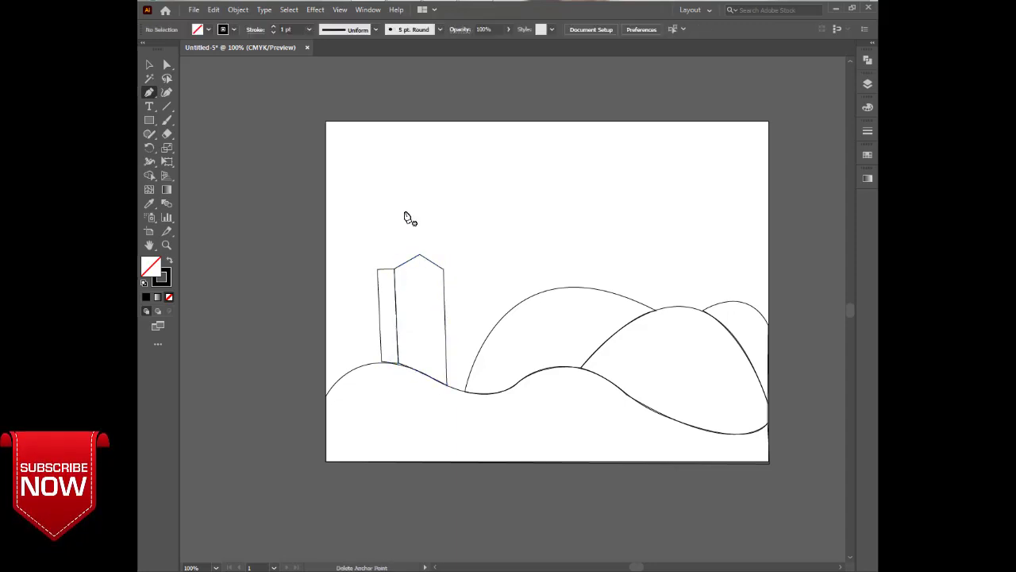
click(378, 269)
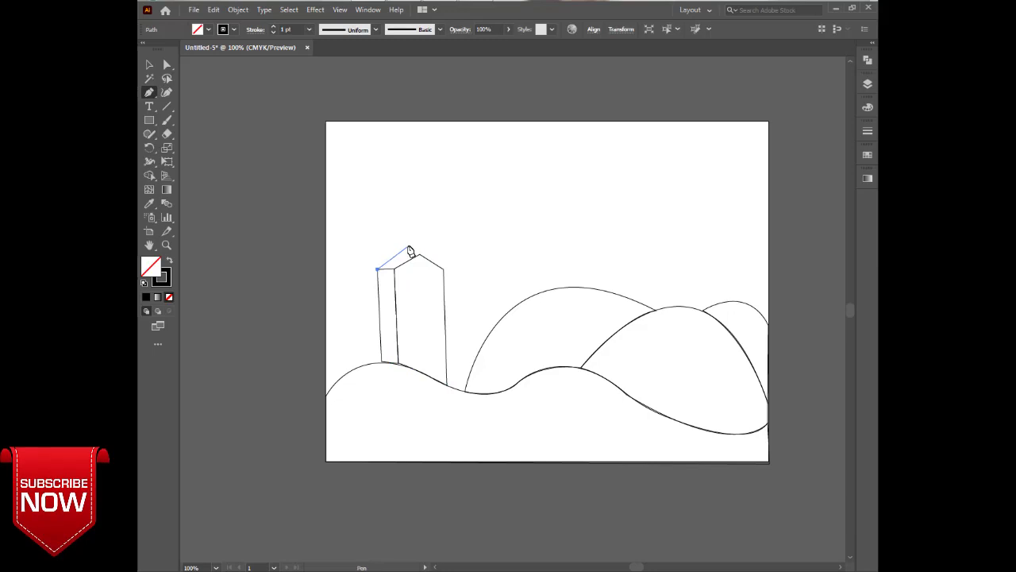
click(408, 248)
click(444, 269)
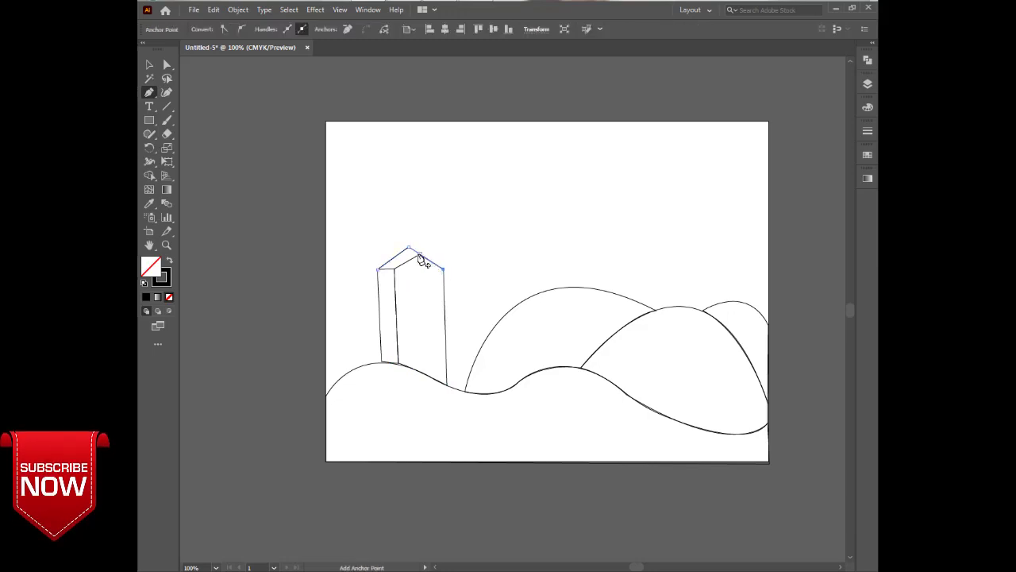
click(398, 270)
key(ctrl+z)
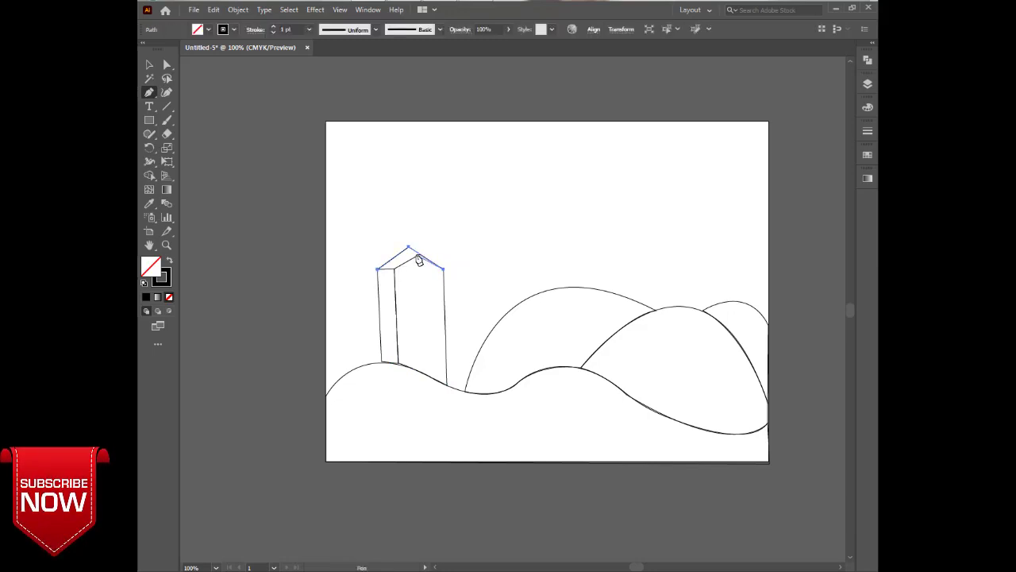
key(ctrl+z)
key(ctrl+z)
- Draw the closed roof panel between the side wall's top and the gable peak, and lower its back peak slightly
click(406, 247)
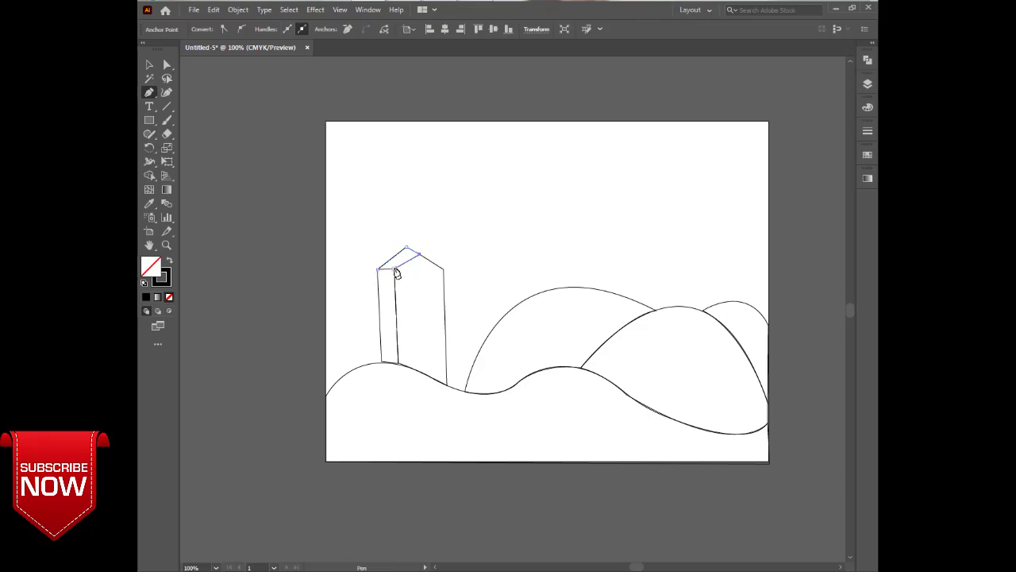
click(394, 270)
click(380, 270)
key(a)
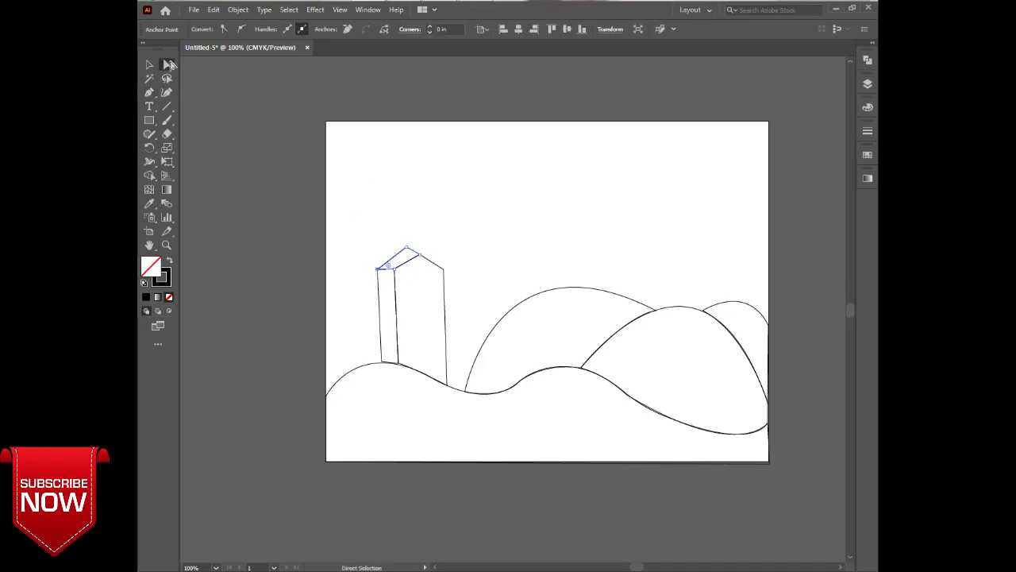
click(416, 230)
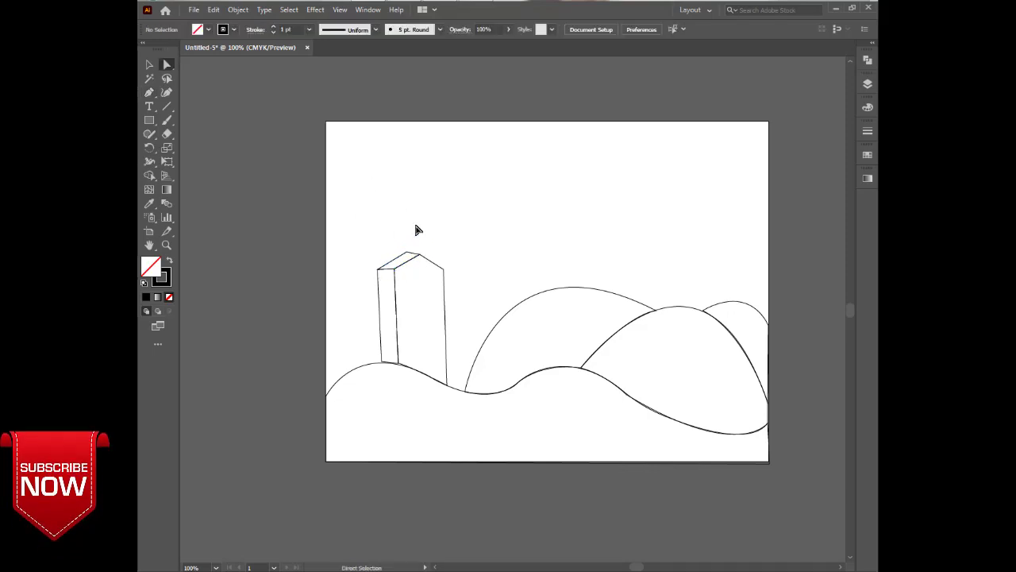
- Draw a taller closed rectangular building behind the gabled one, its base following the middle hill, the front wave and the gabled building's edge
key(p)
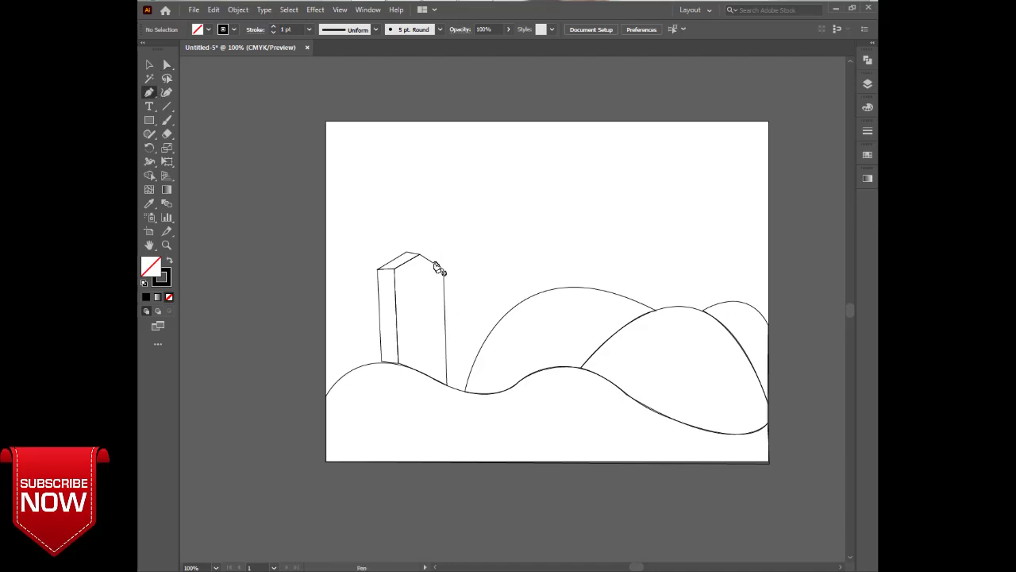
click(434, 263)
click(431, 212)
click(509, 211)
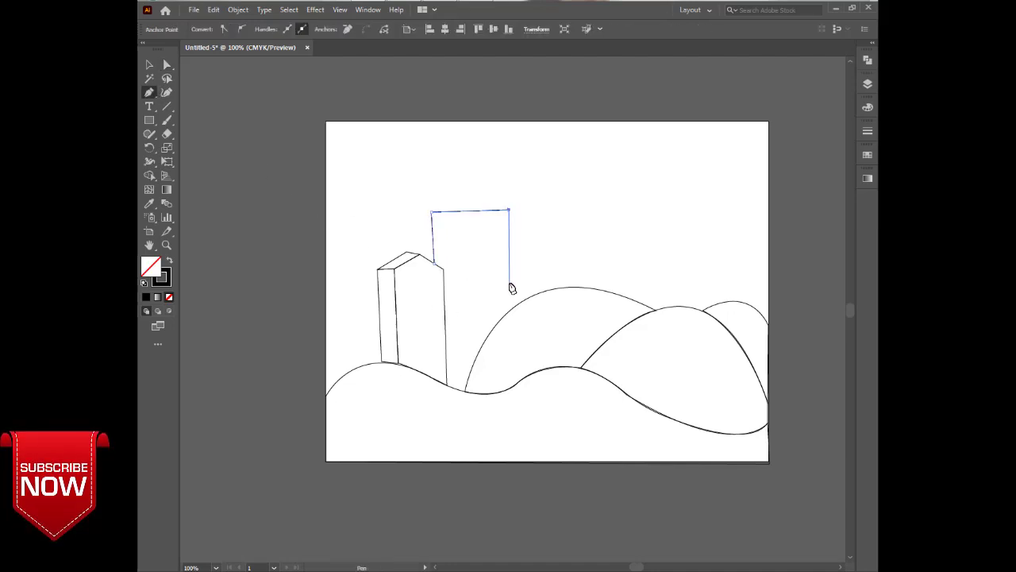
click(512, 307)
drag(467, 390, 450, 458)
click(466, 391)
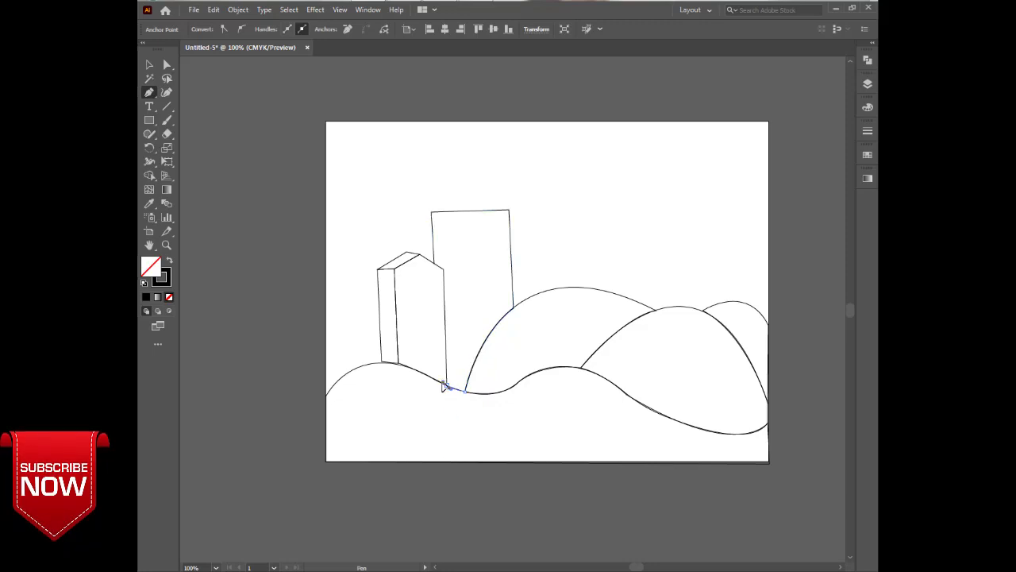
drag(443, 382, 442, 381)
click(447, 386)
click(444, 269)
click(434, 263)
ctrl+click(417, 239)
scroll(433, 266, up, 1)
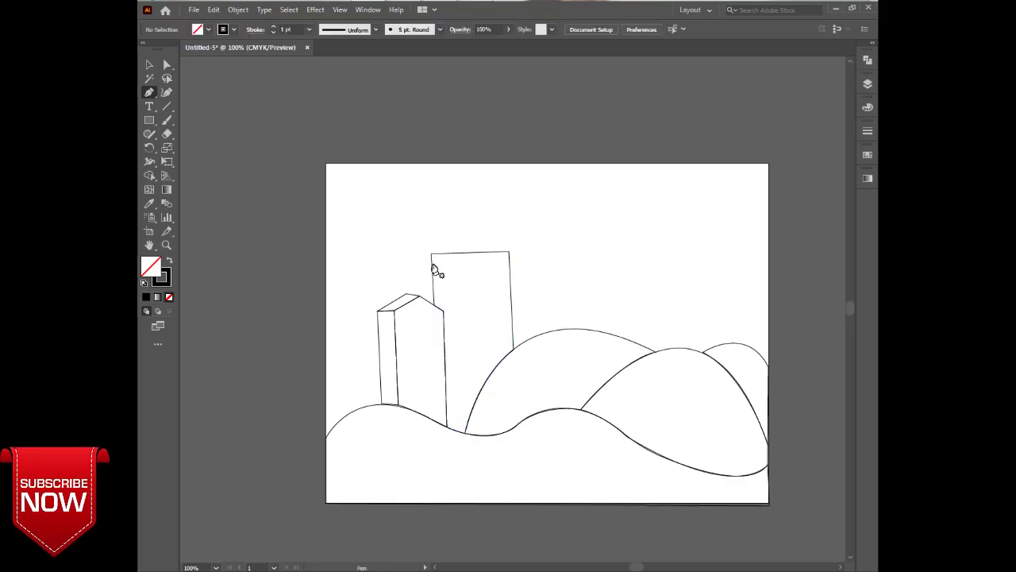
click(422, 259)
click(436, 222)
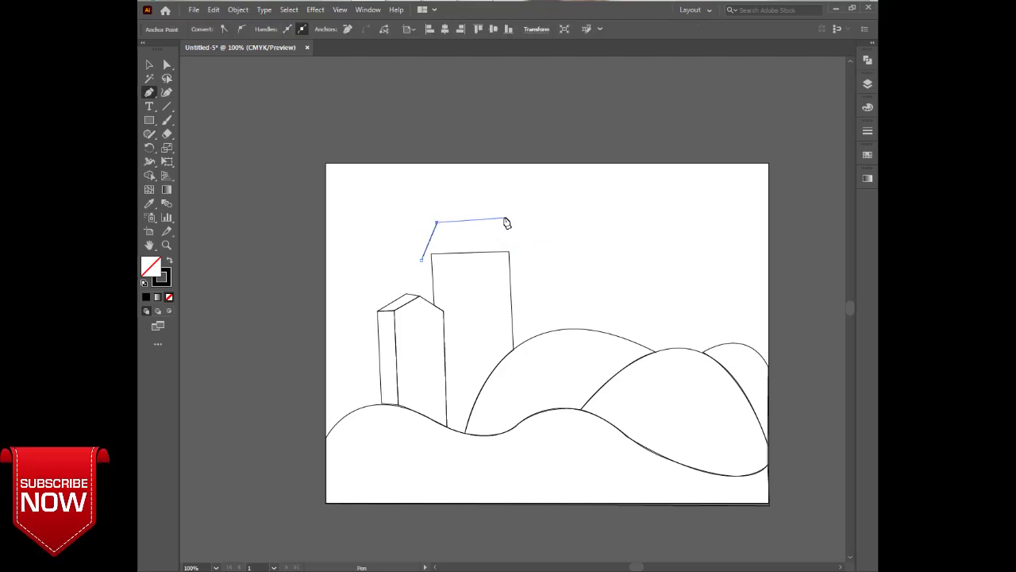
click(507, 220)
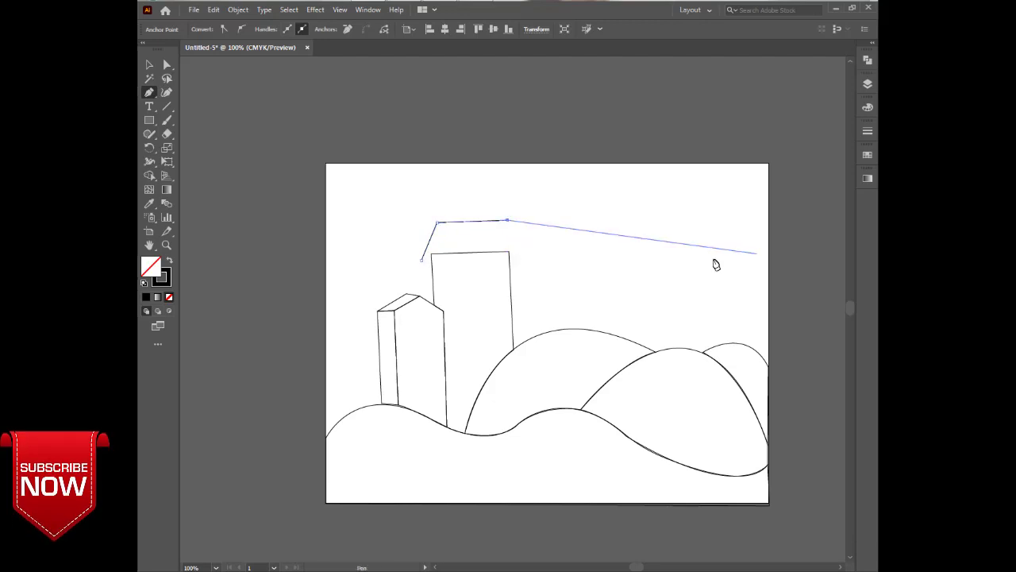
key(ctrl)
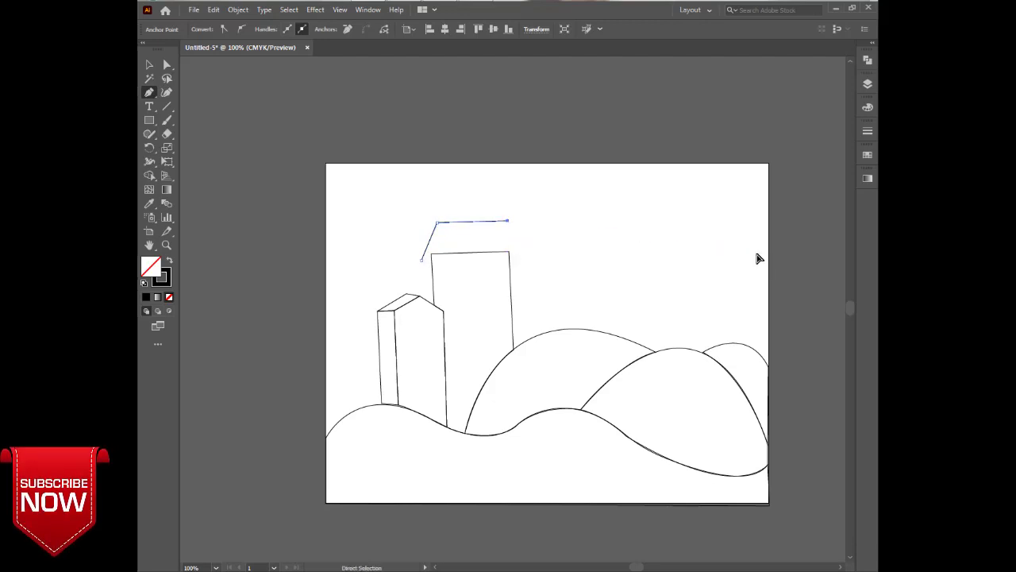
ctrl+click(758, 258)
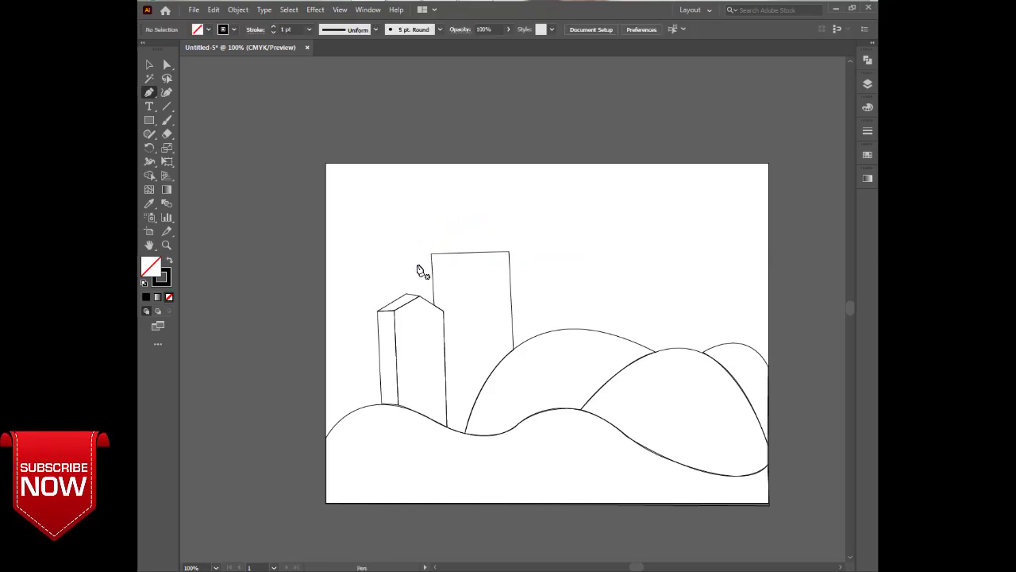
- Draw a closed, overhanging trapezoid roof on the tall rectangular building, its lower edge following the building's top corners and top edge
drag(419, 260, 427, 249)
click(435, 232)
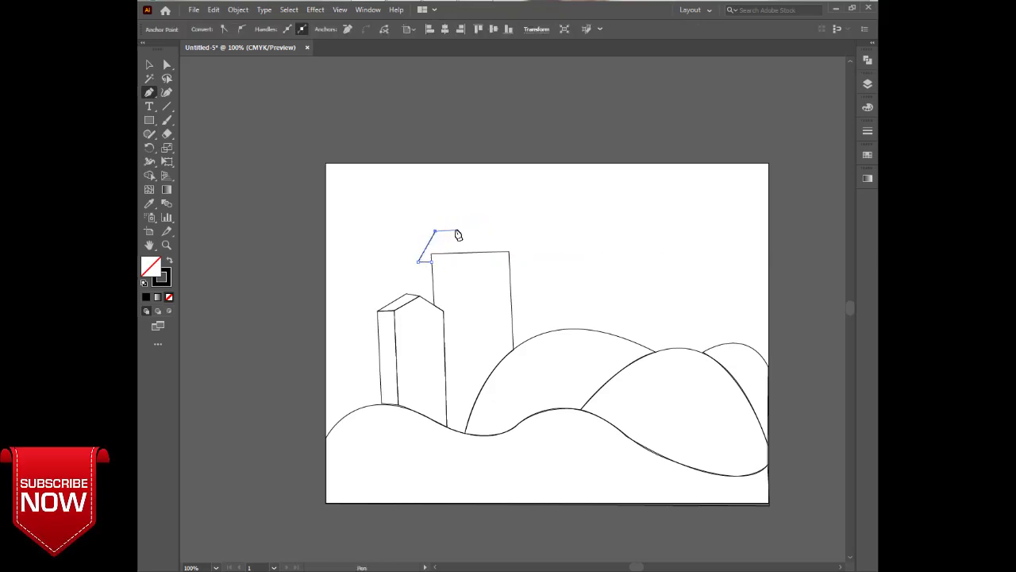
key(shift+Down)
click(429, 237)
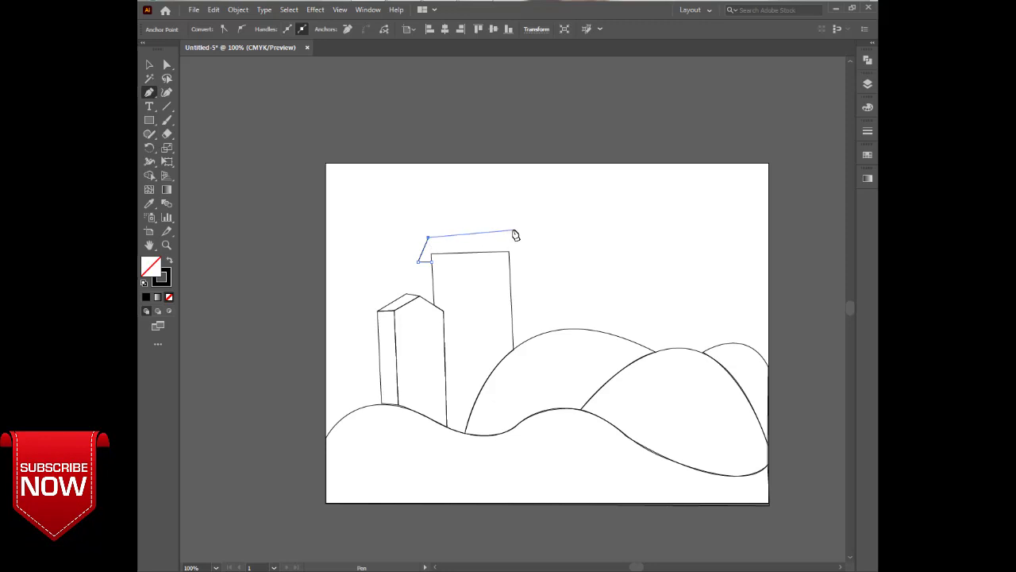
click(512, 229)
click(428, 234)
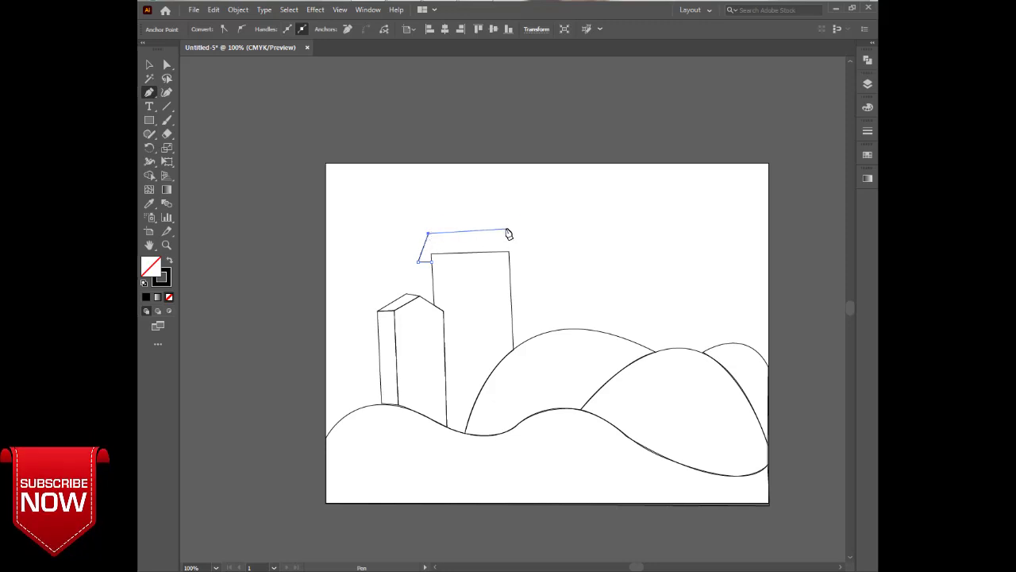
click(519, 232)
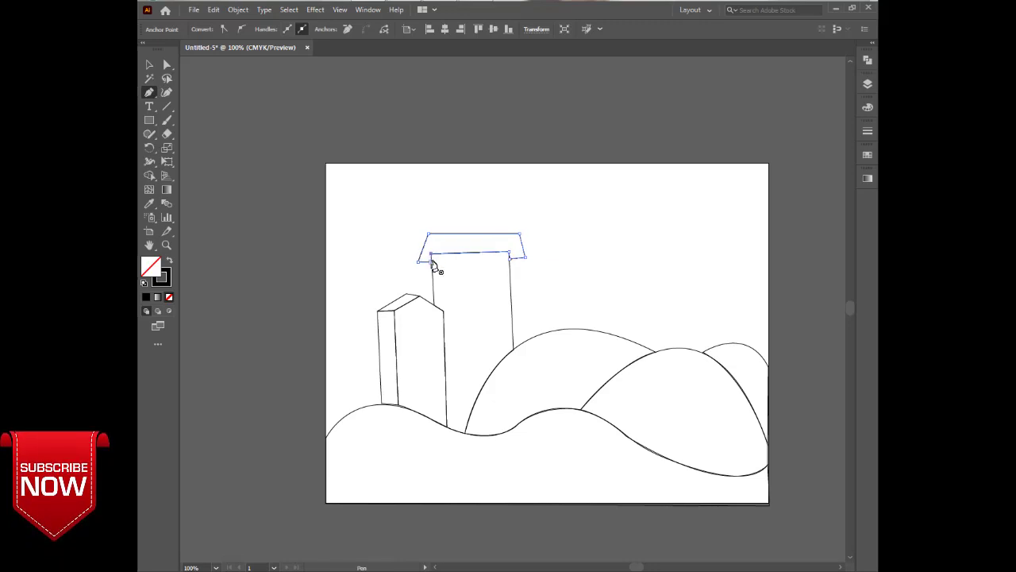
ctrl+click(413, 212)
- Raise the roof's two upper corners slightly to make the tall building's roof higher and level its top edge
click(167, 64)
drag(395, 209, 539, 249)
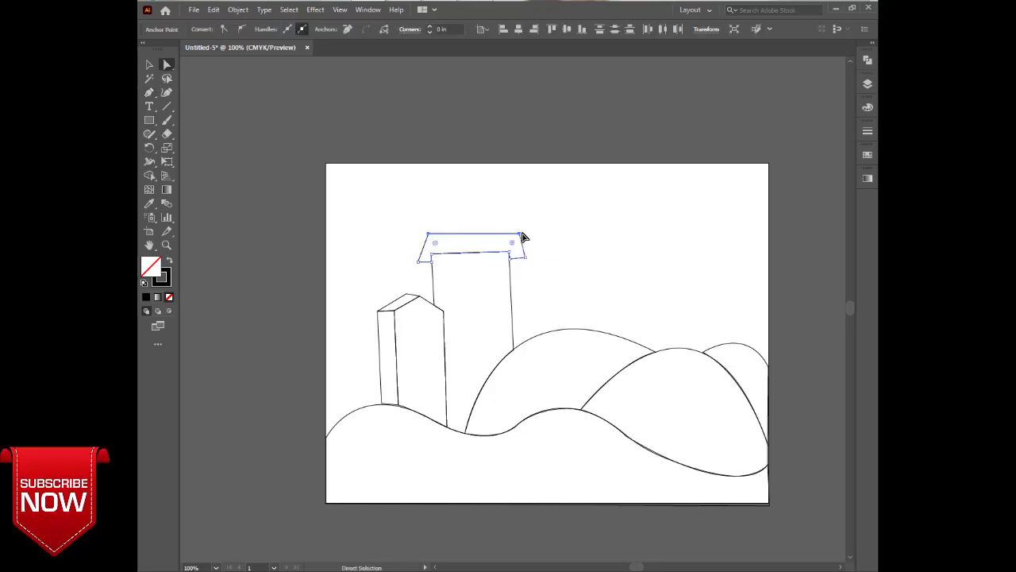
drag(390, 222, 449, 241)
drag(517, 247, 516, 248)
key(Up)
key(Up)
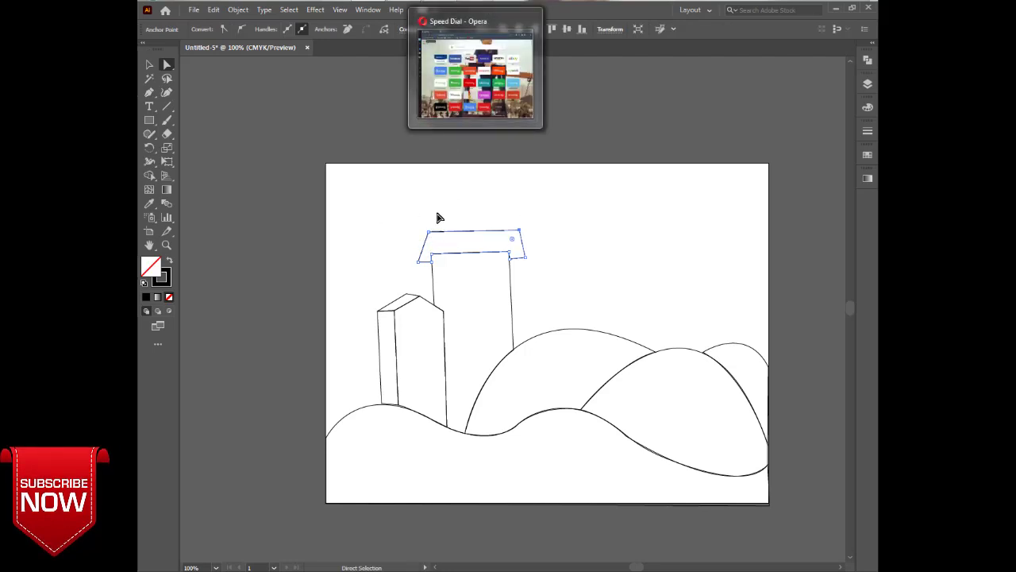
drag(415, 210, 446, 241)
key(Up)
key(Up)
key(Up)
key(Up)
drag(504, 209, 545, 235)
key(Up)
key(Up)
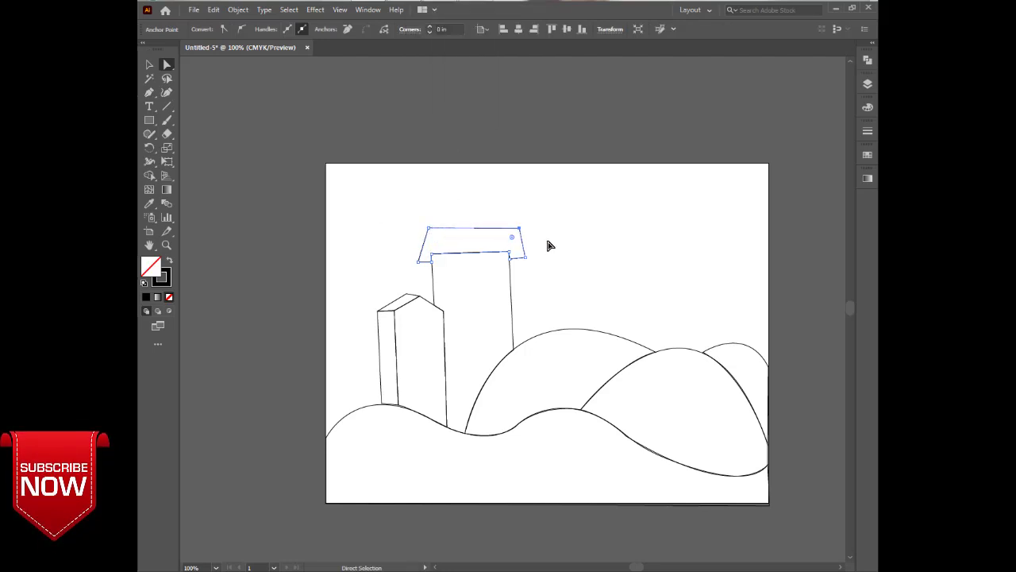
click(525, 258)
click(399, 234)
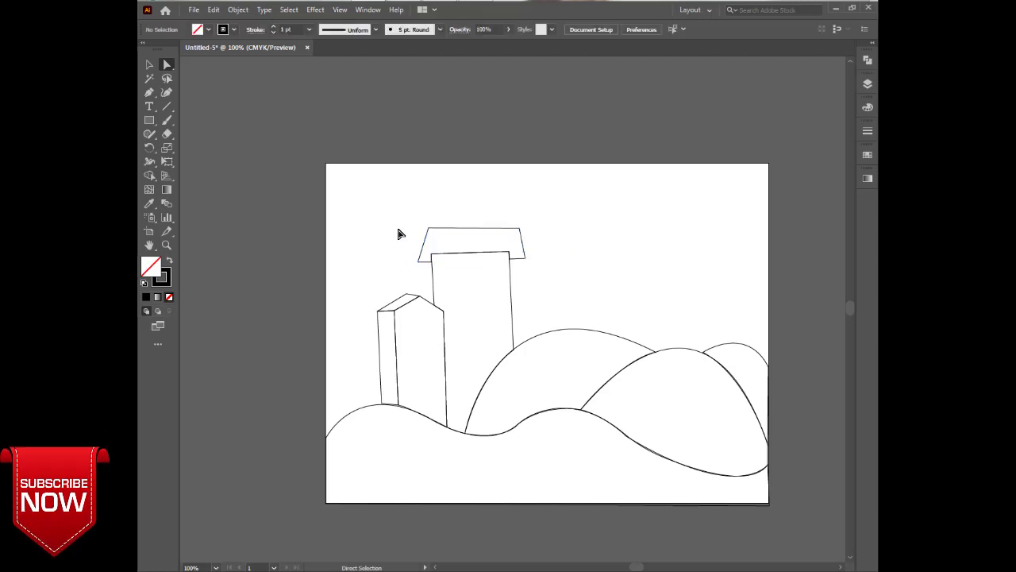
- Delete the roof's two inner corner points and close the gap with a straight lower edge across the tall building
click(421, 258)
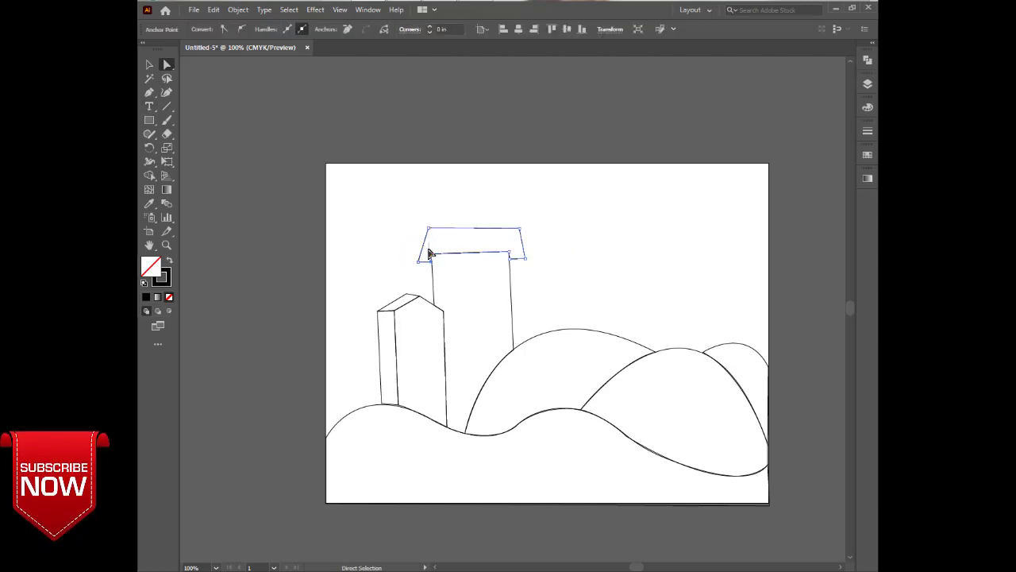
drag(429, 254, 514, 258)
click(469, 267)
click(432, 254)
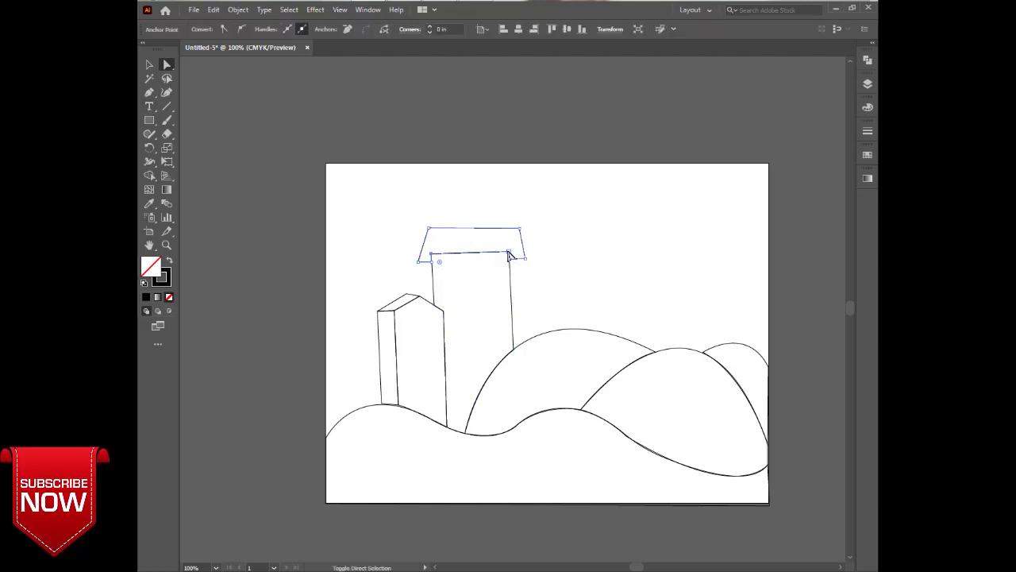
click(149, 92)
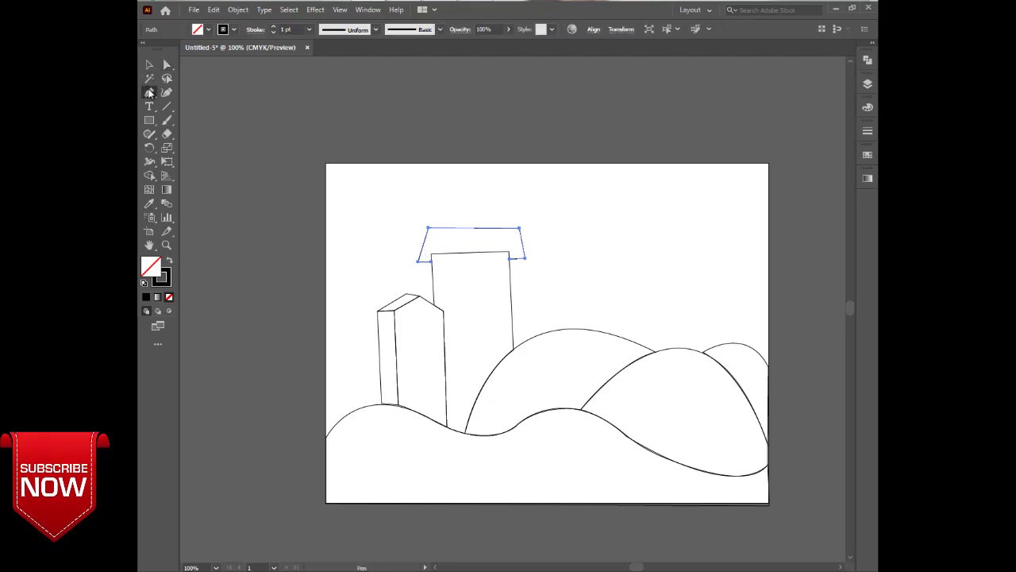
click(512, 258)
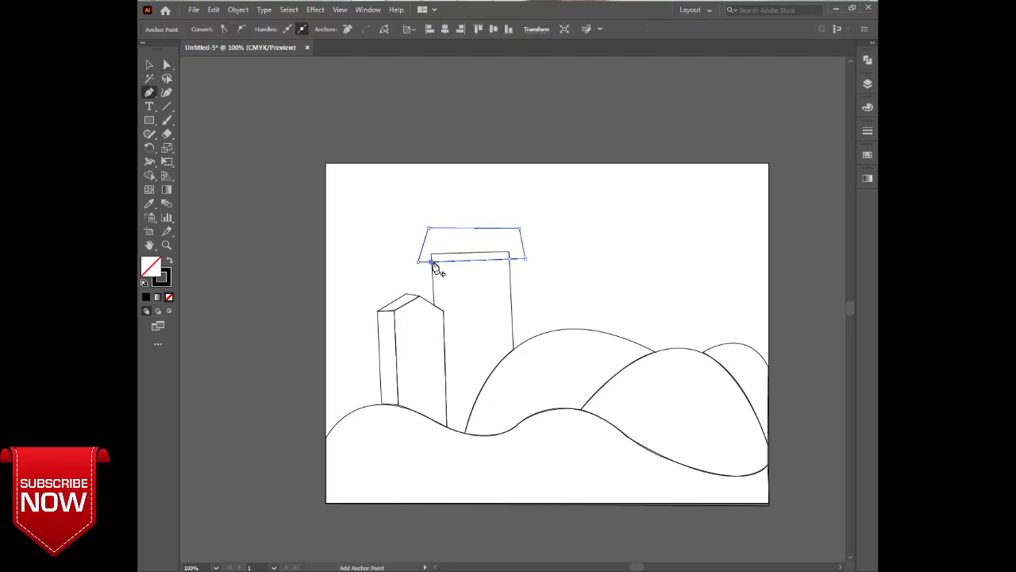
- Move the roof's upper corners slightly inward and down, and its lower right corner slightly outward, to balance the trapezoid
click(167, 65)
click(429, 230)
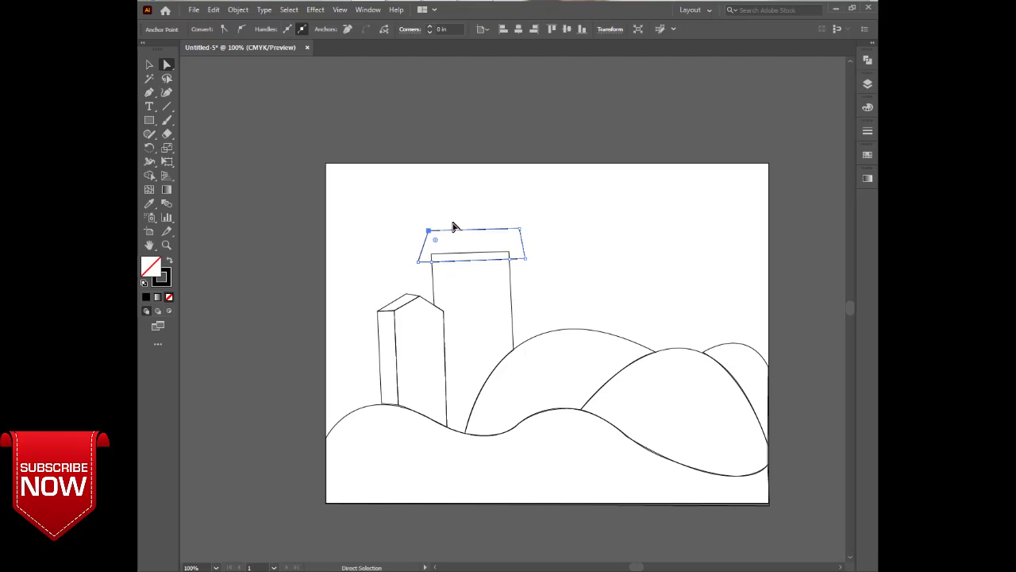
key(Right)
key(Right)
key(Right)
click(437, 208)
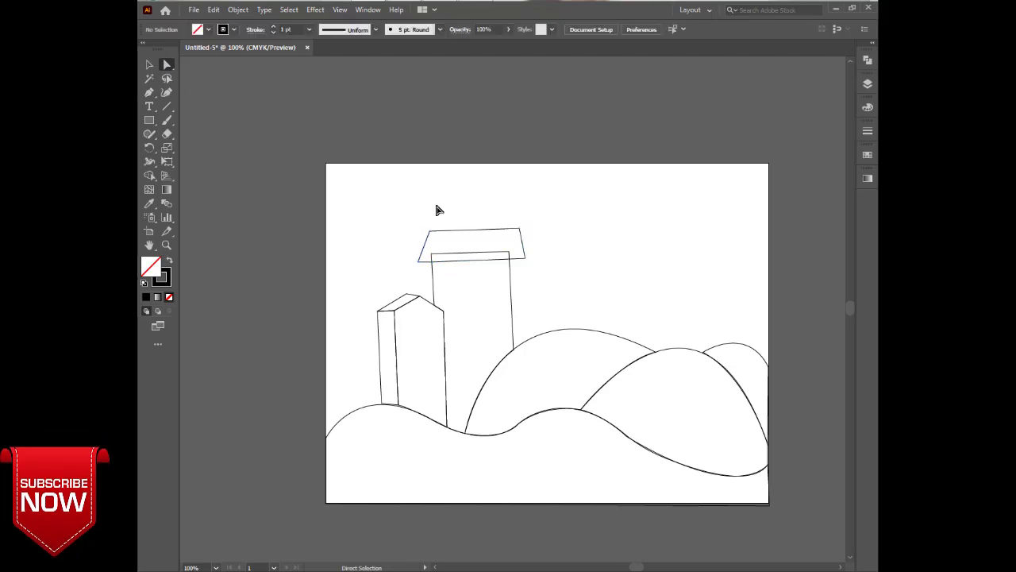
click(524, 258)
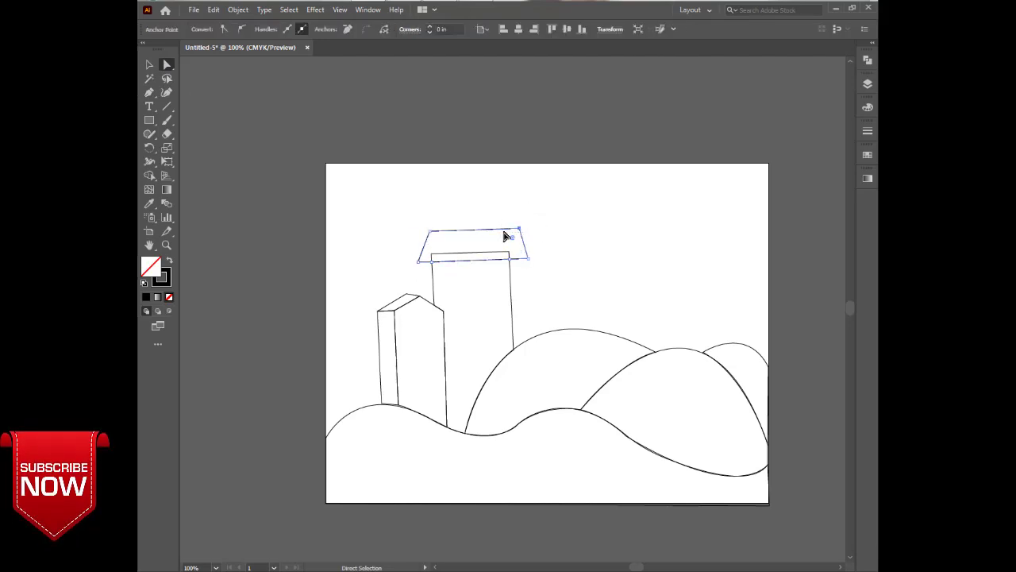
drag(505, 232, 505, 234)
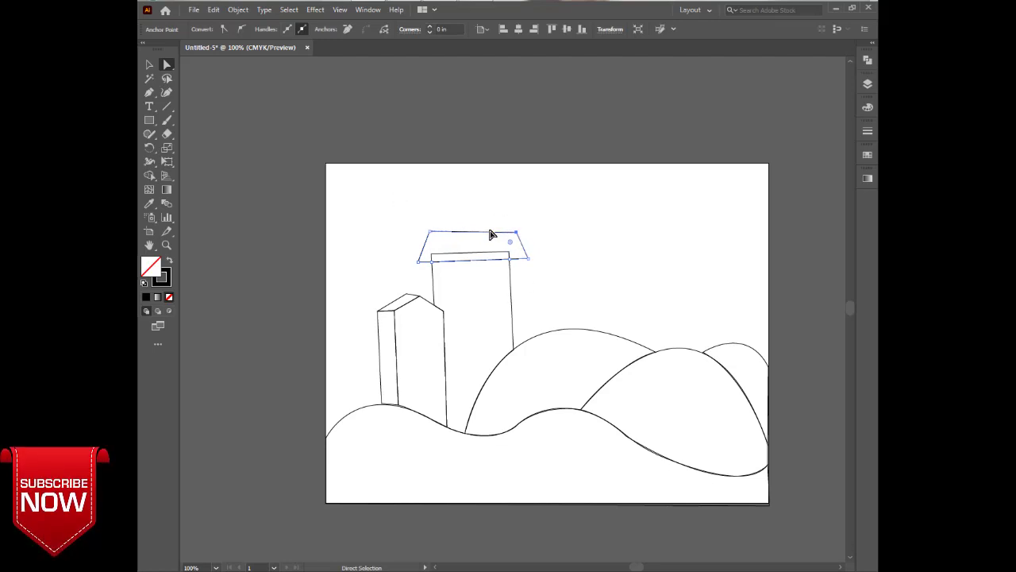
- Straighten the roof's lower edge by raising its left corner and the adjacent point, and lower the upper left corner slightly
click(397, 216)
click(418, 259)
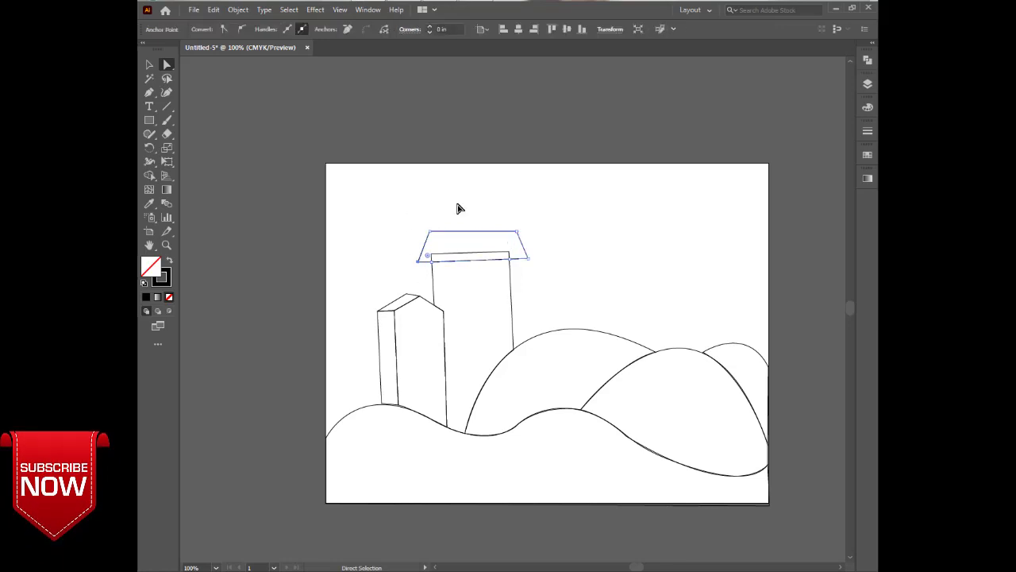
drag(390, 248, 423, 261)
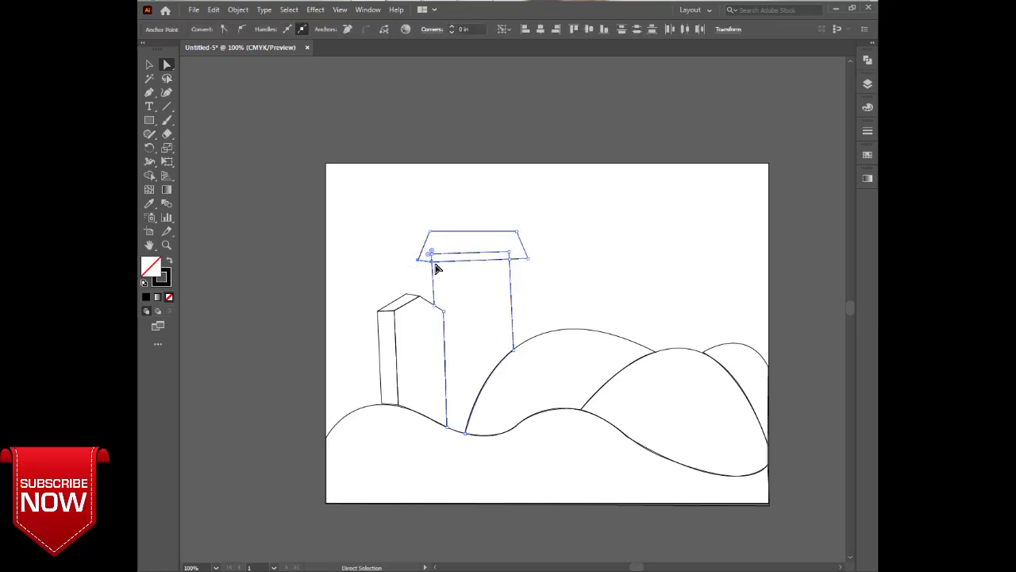
click(384, 280)
click(417, 260)
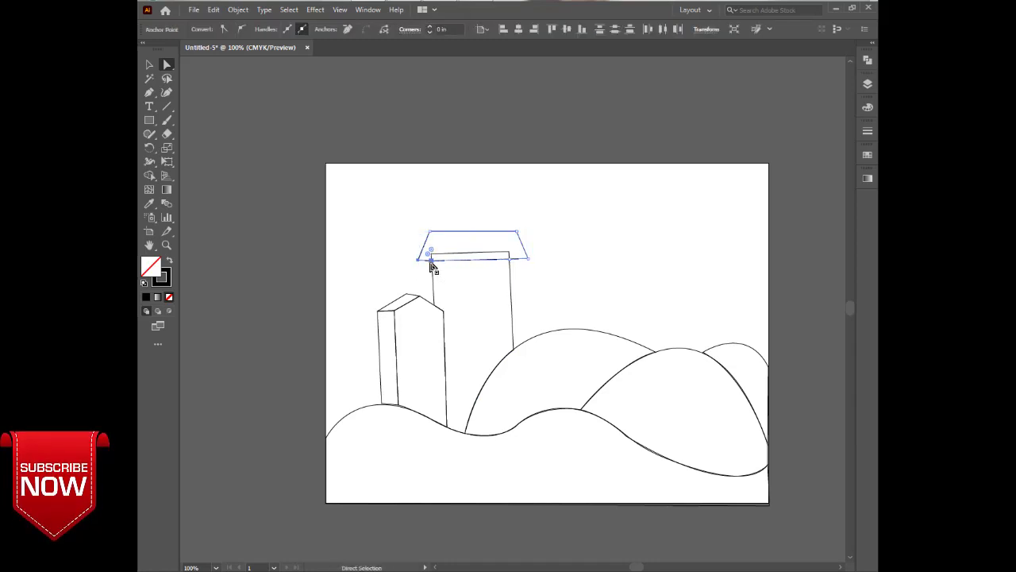
drag(397, 229, 436, 242)
click(413, 226)
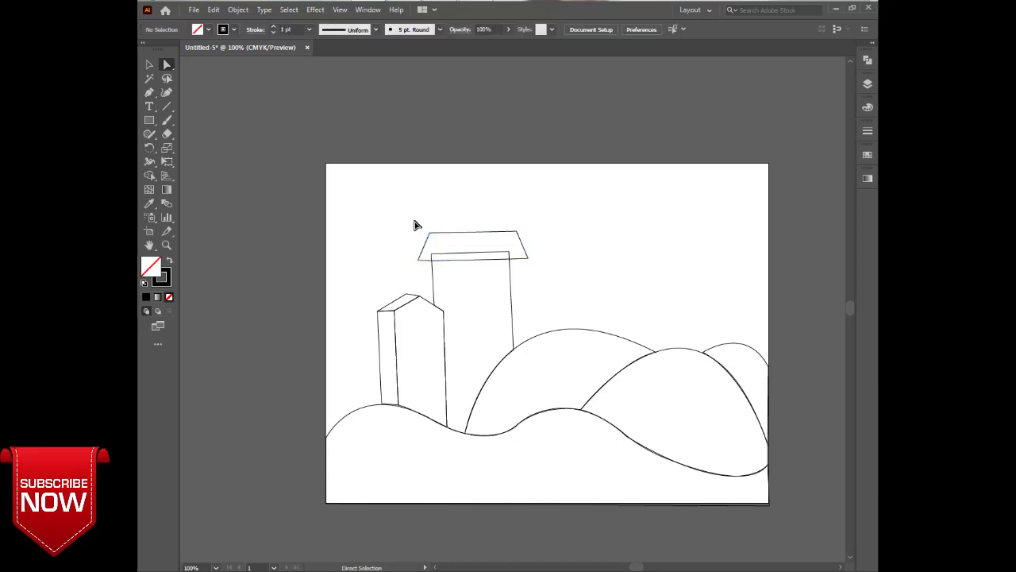
click(149, 92)
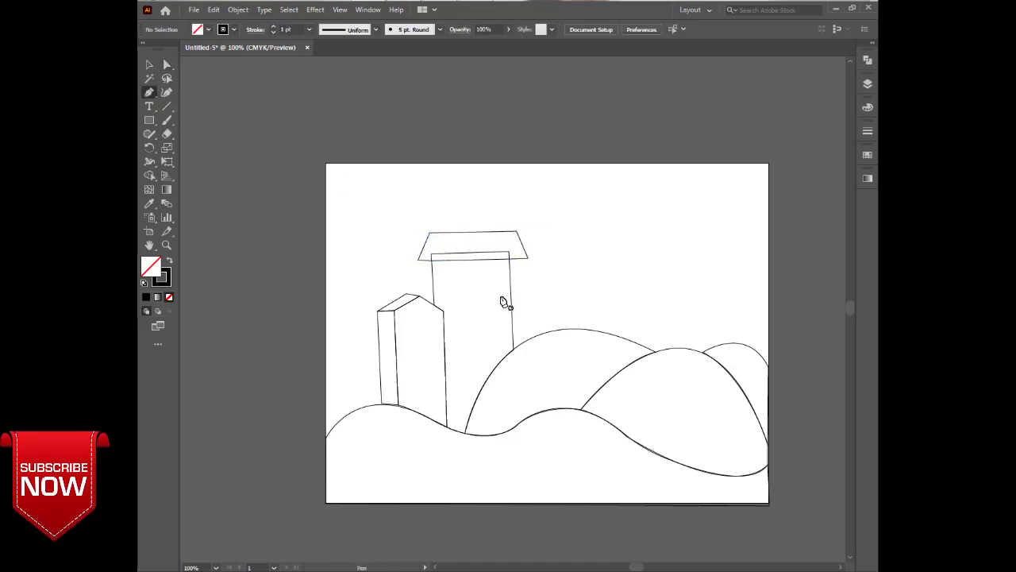
click(503, 290)
click(513, 353)
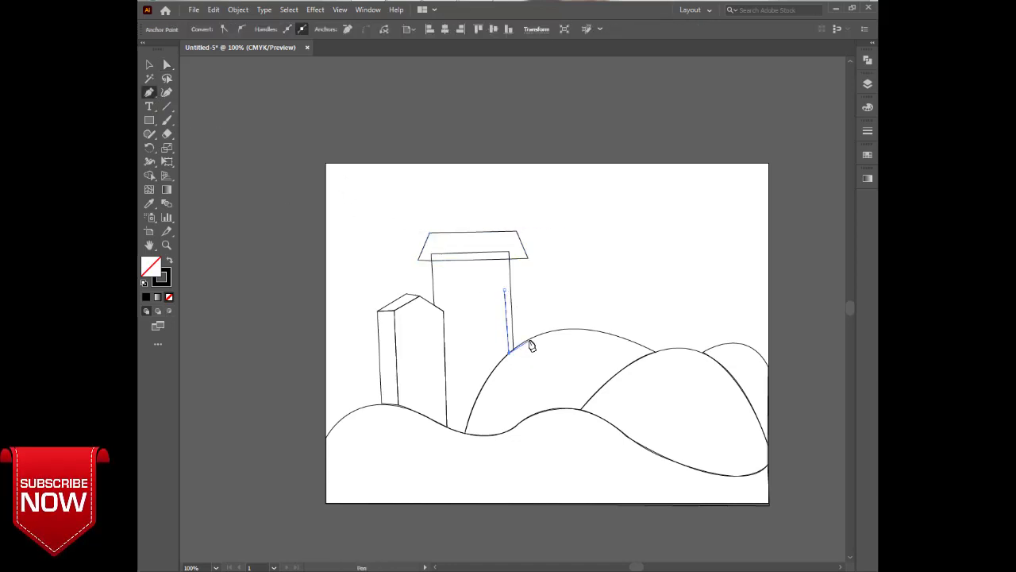
click(526, 291)
click(508, 295)
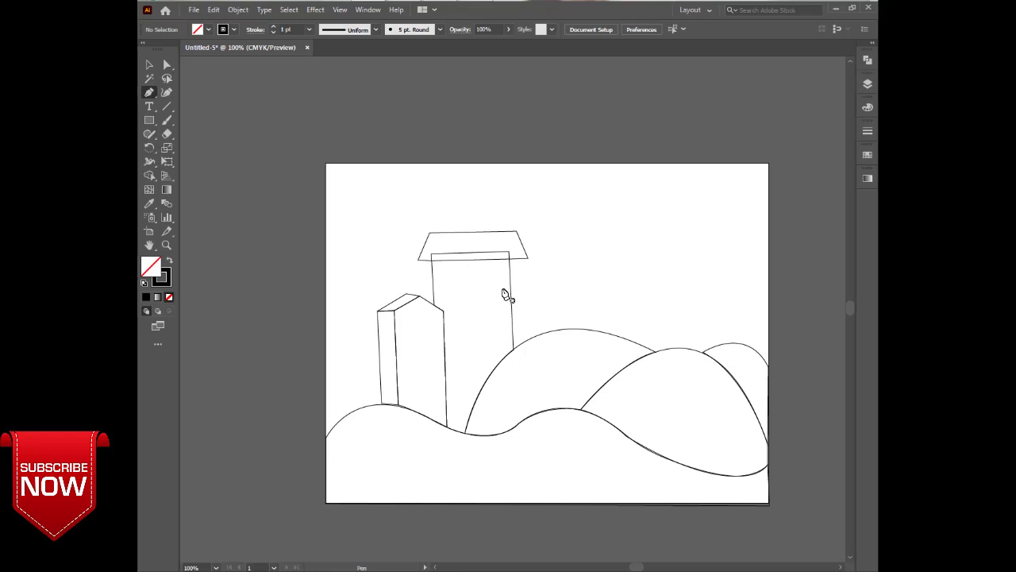
- Draw a closed, narrow side wall for a small building on the middle hill, overlapping the tall building's right edge
click(502, 291)
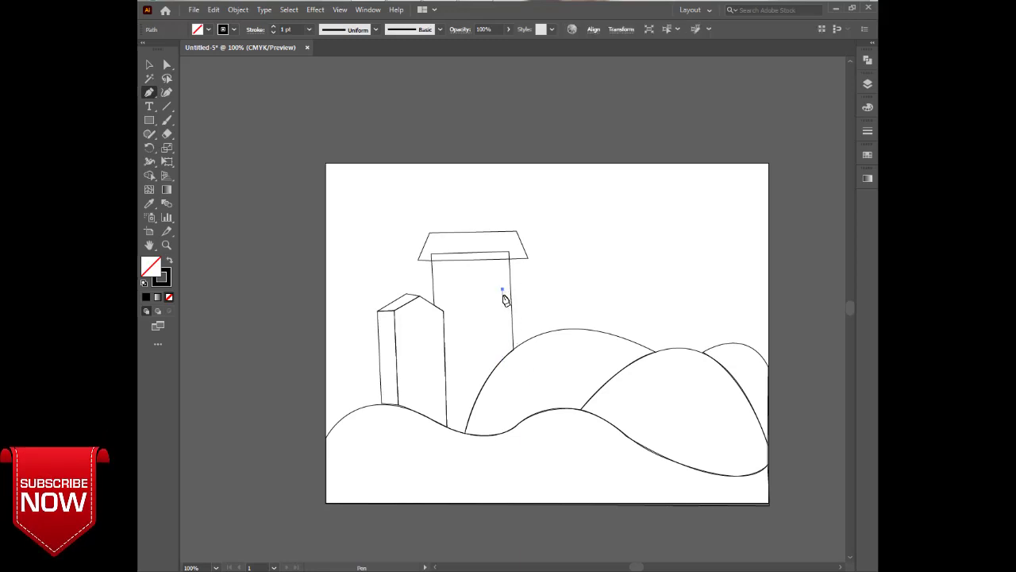
drag(507, 356, 532, 340)
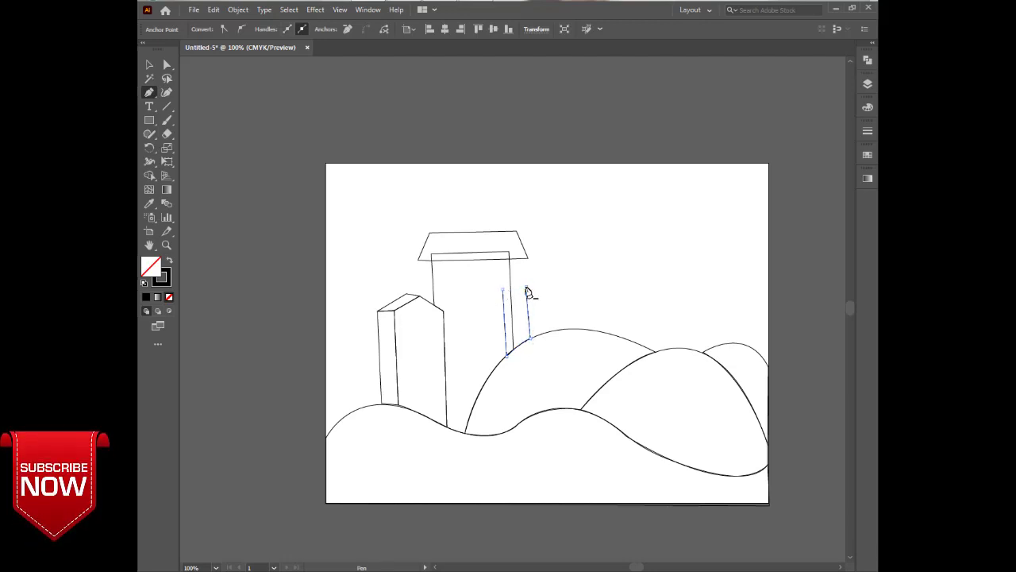
click(527, 290)
ctrl+click(564, 301)
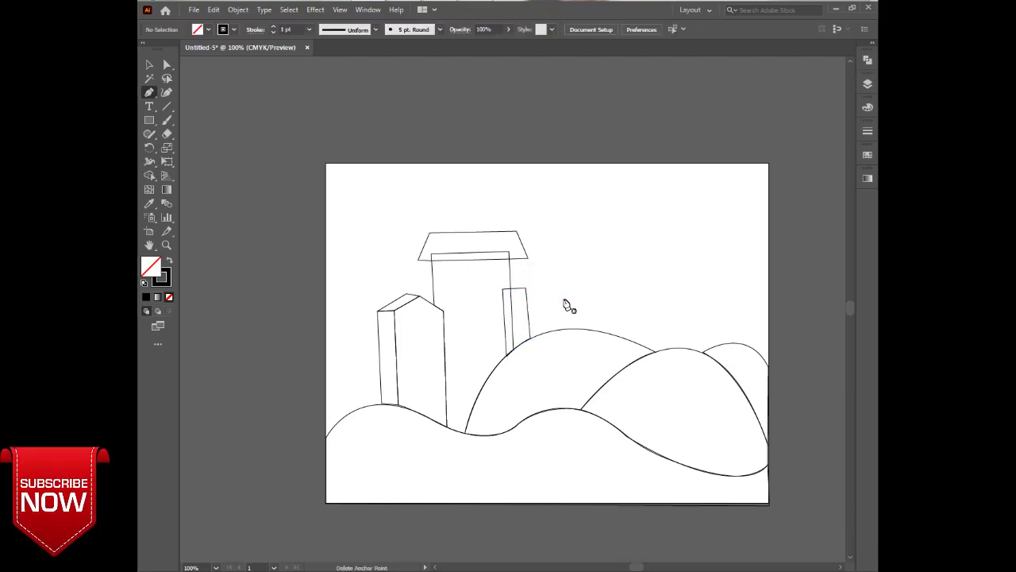
- Draw the small building's closed gabled front wall beside the side wall, its base following the hill, and shift its lower right corner inward
click(527, 288)
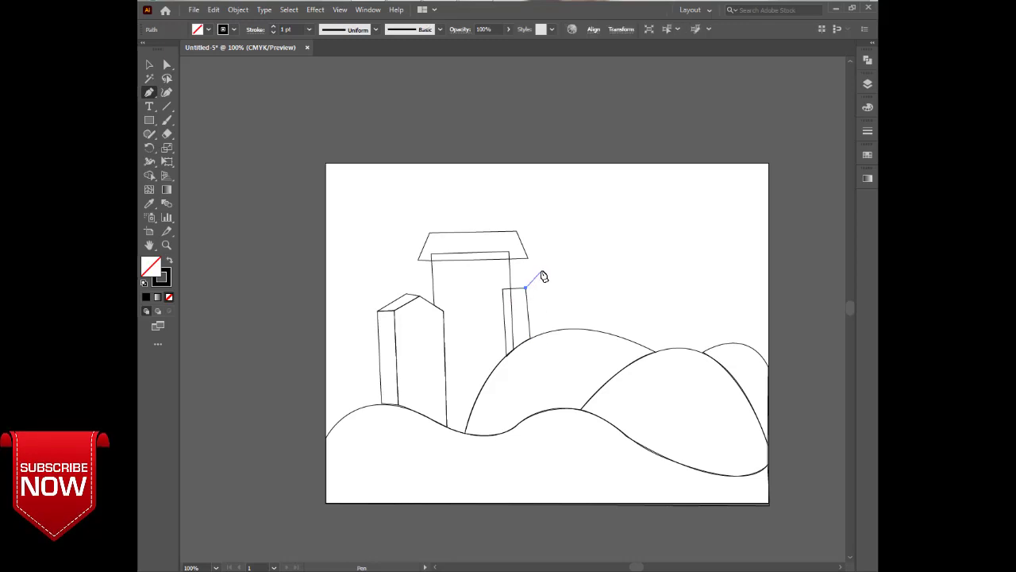
click(567, 329)
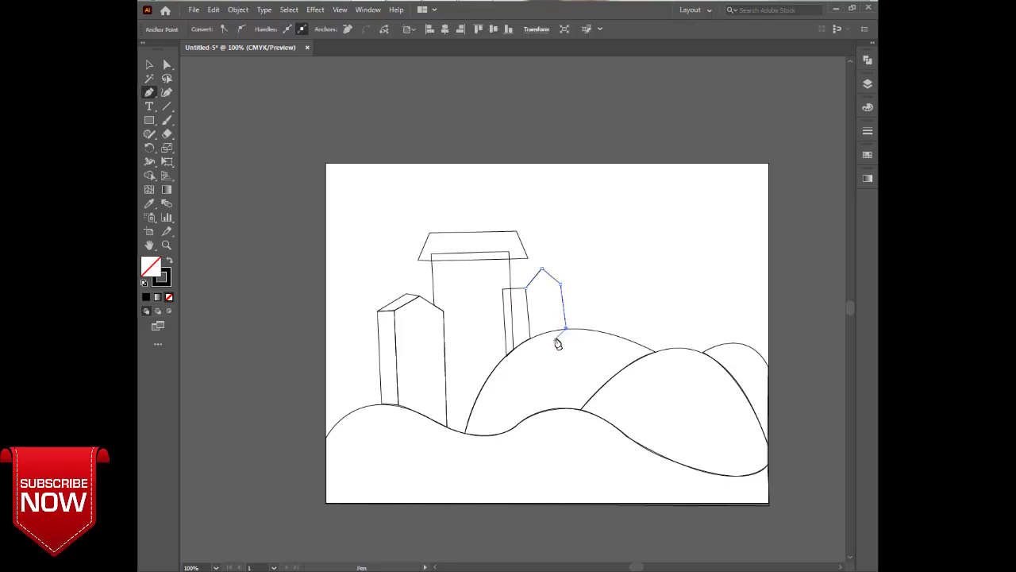
drag(530, 338, 520, 343)
ctrl+click(564, 288)
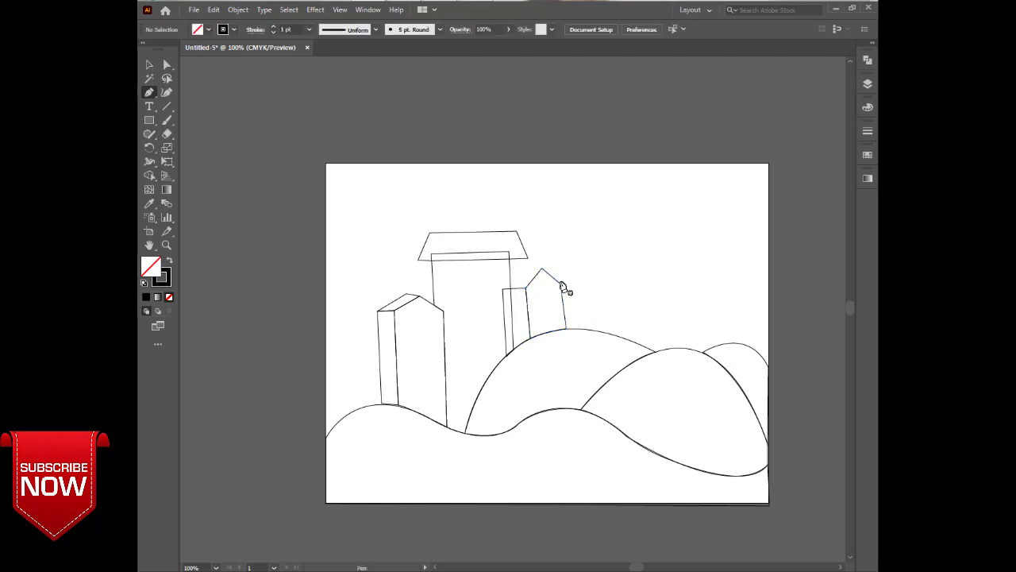
key(a)
click(569, 332)
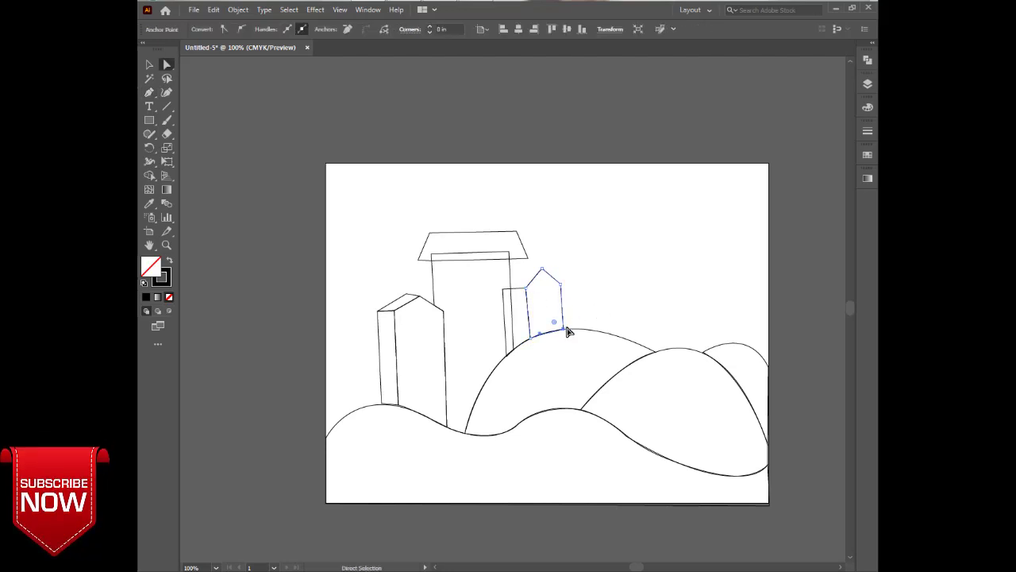
- Draw the small building's closed four-sided roof plane from the side wall to the gable peak, and lower its rear ridge corner
click(602, 323)
key(p)
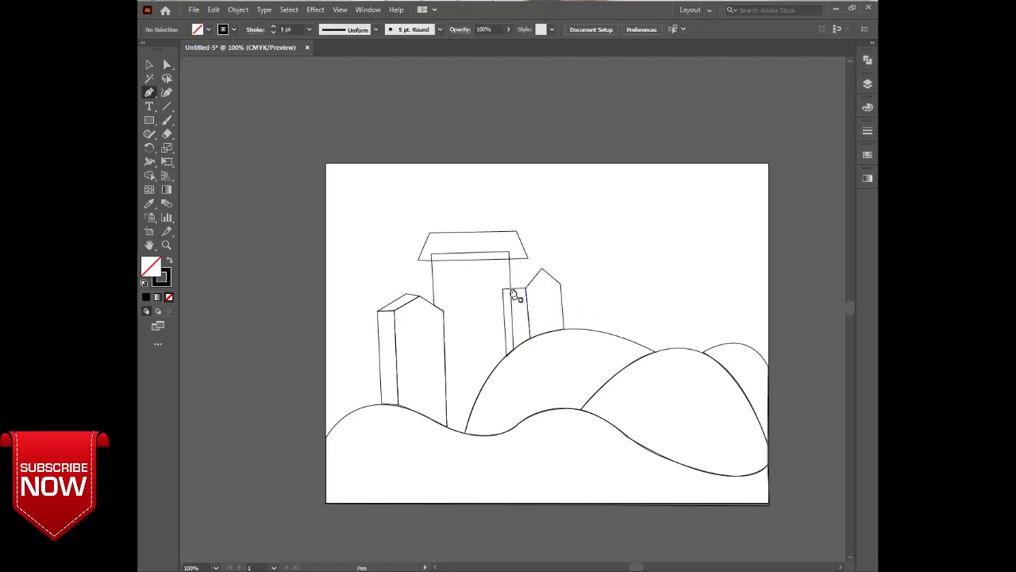
click(502, 289)
click(519, 258)
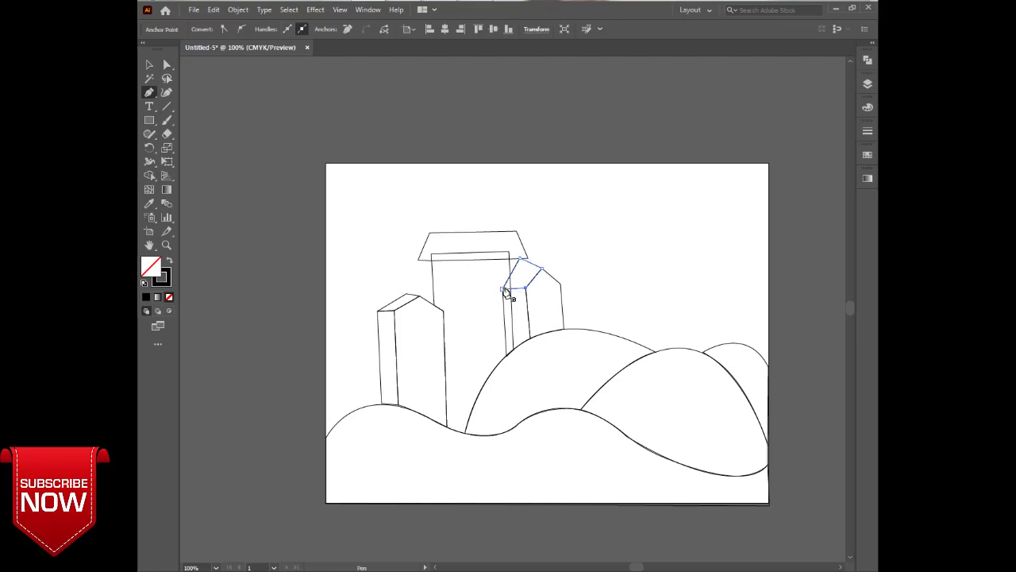
key(a)
click(523, 264)
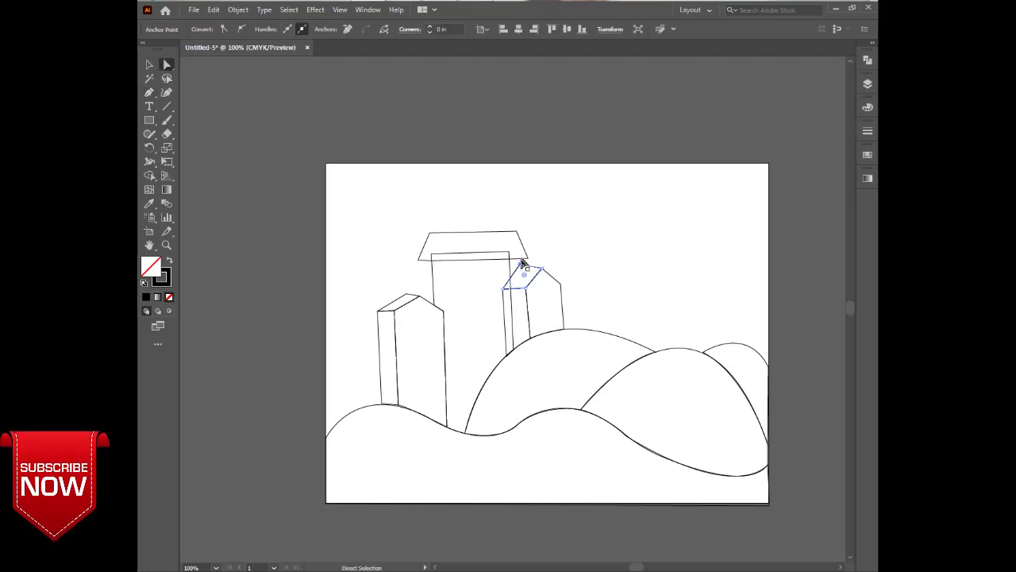
click(545, 248)
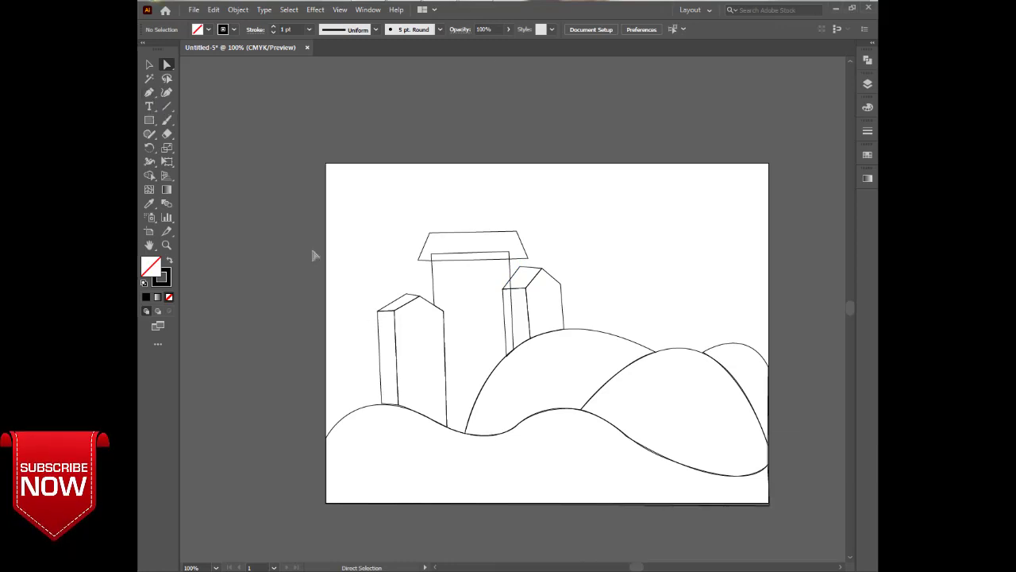
- Draw a low closed annex wall against the small building's right edge, its base following the hill, and lower its upper right corner slightly
click(148, 93)
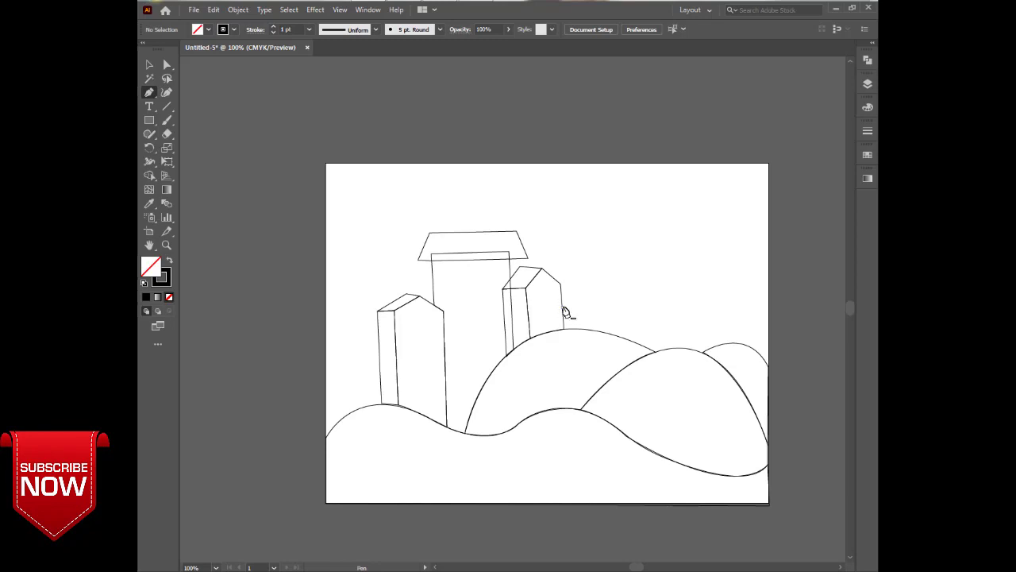
click(564, 307)
click(588, 306)
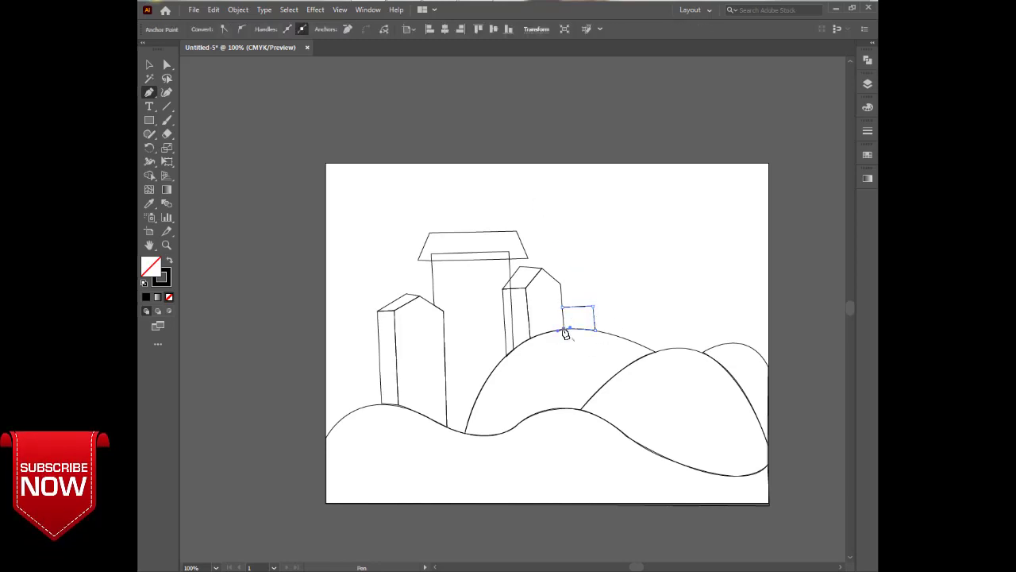
ctrl+click(579, 287)
click(167, 65)
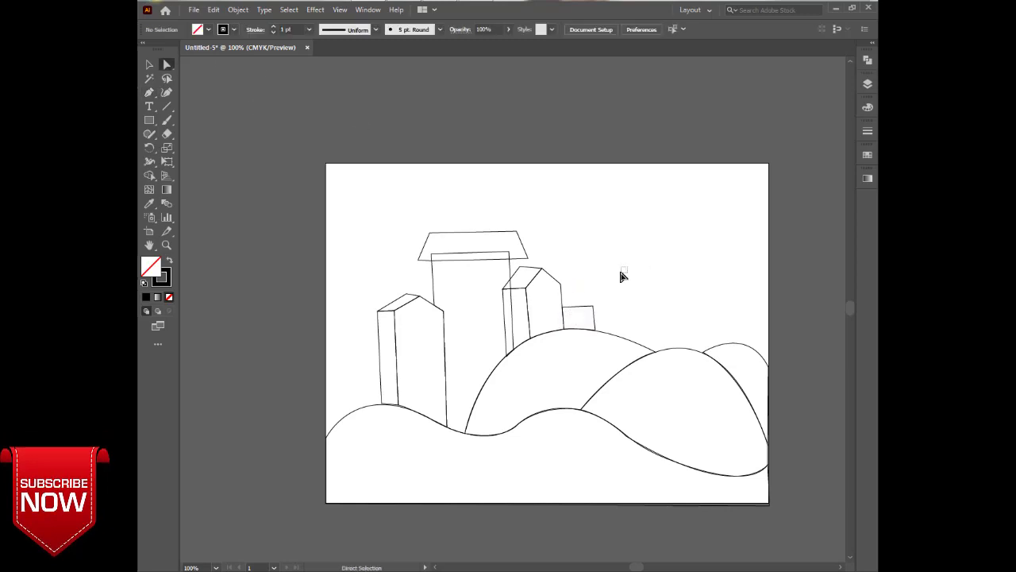
click(592, 306)
- Draw a closed, low roof on top of the annex, with a sloping right edge that slightly overhangs the wall
key(p)
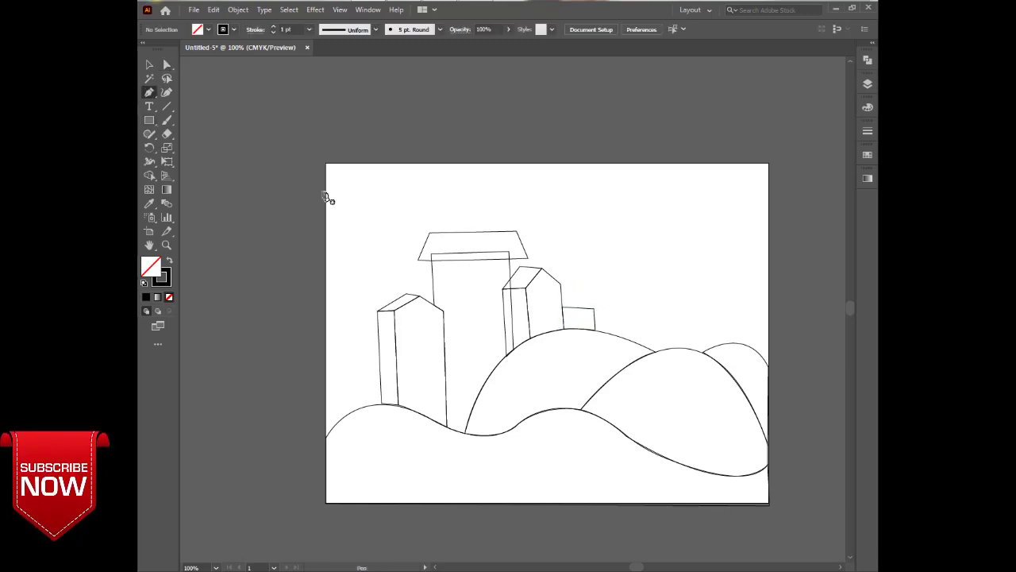
click(562, 305)
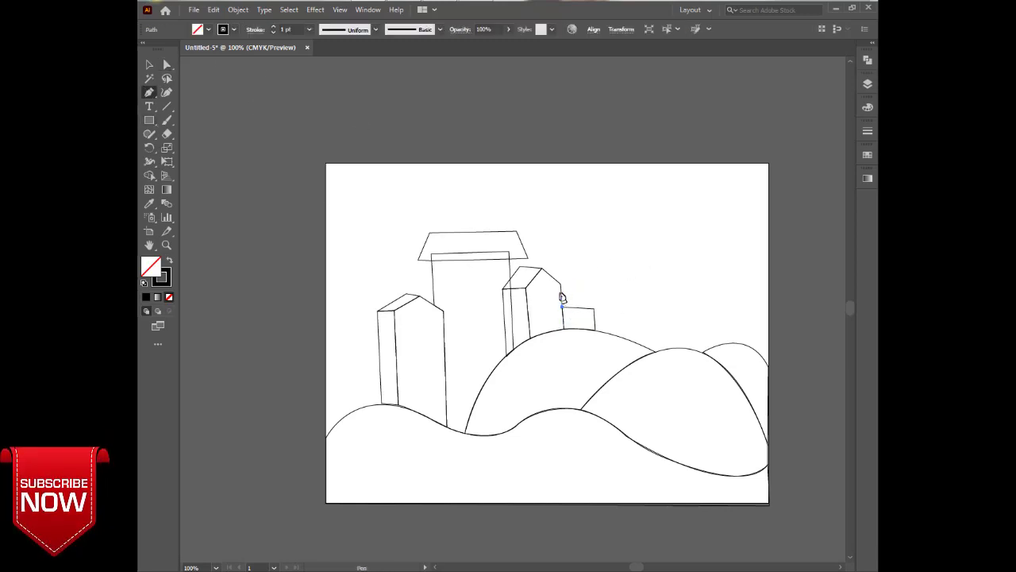
click(560, 295)
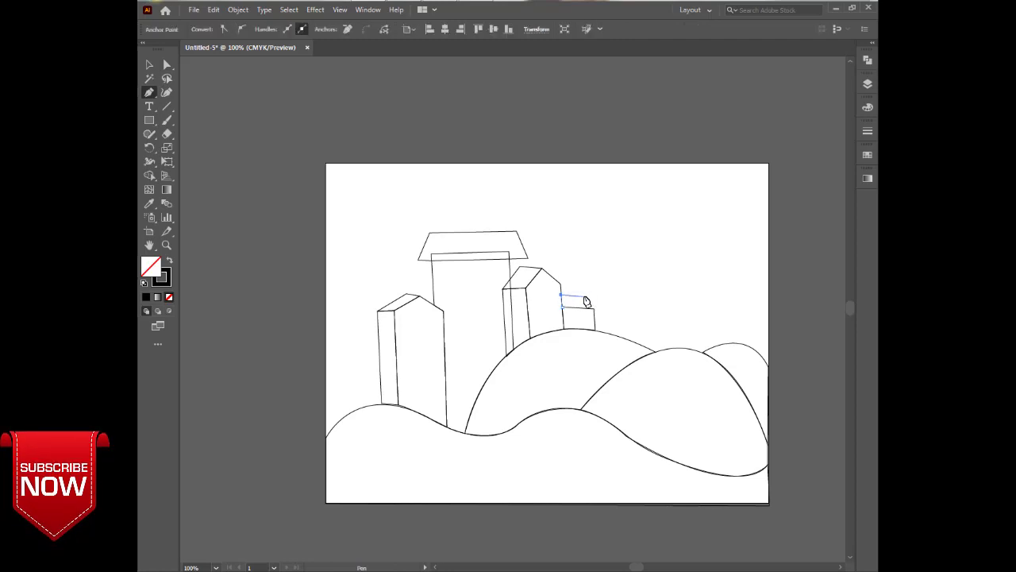
click(589, 296)
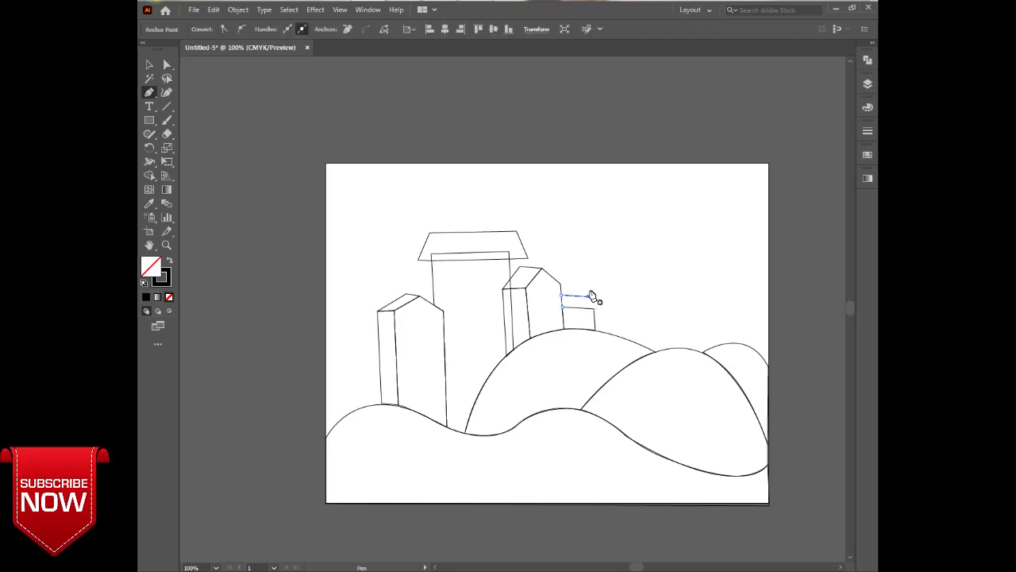
drag(597, 307, 608, 297)
key(a)
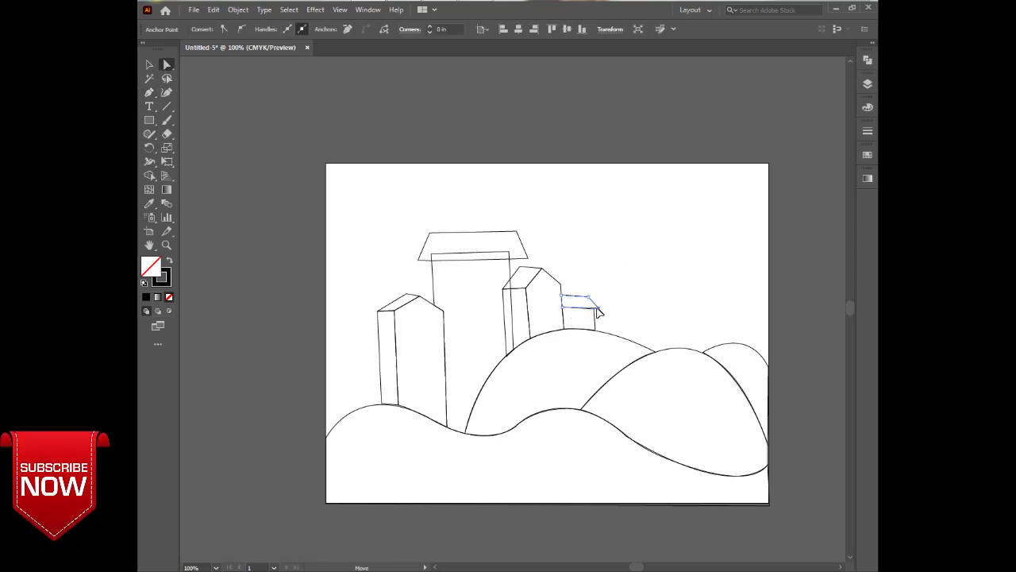
click(645, 303)
- Draw a square window on the upper part of the tall building's front with the Rectangle tool
key(p)
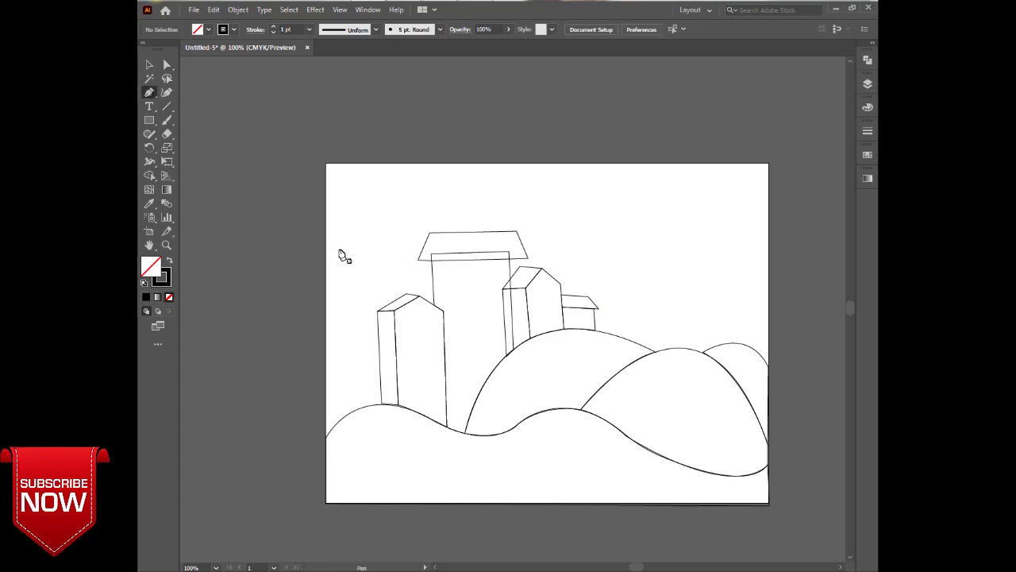
click(460, 280)
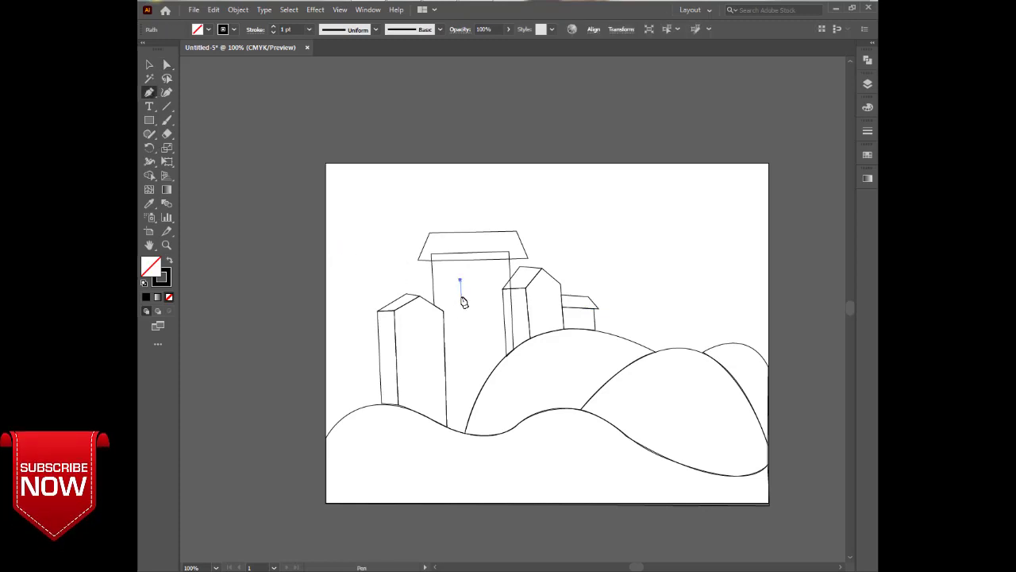
key(ctrl+z)
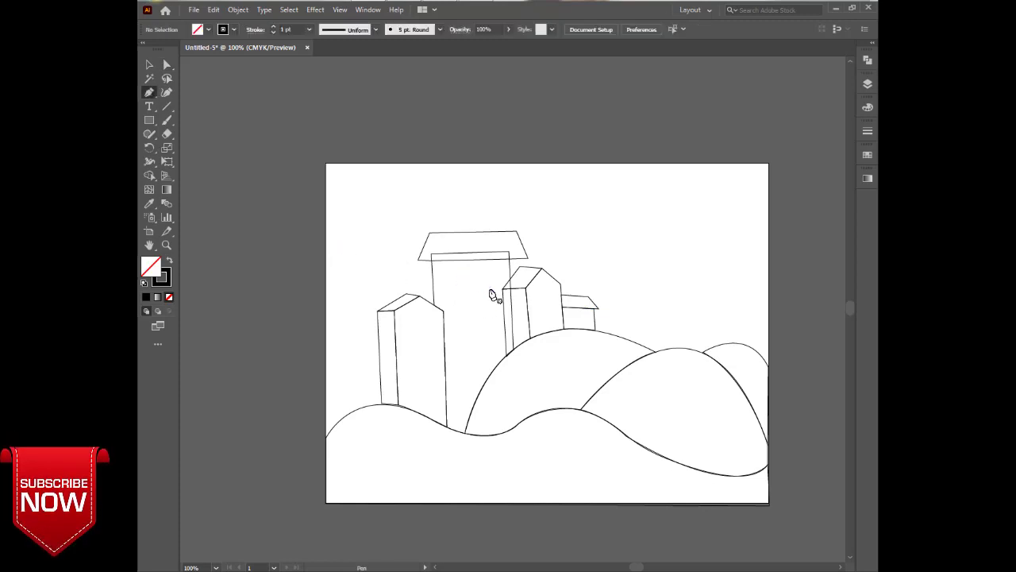
key(m)
drag(473, 283, 480, 308)
key(v)
click(482, 328)
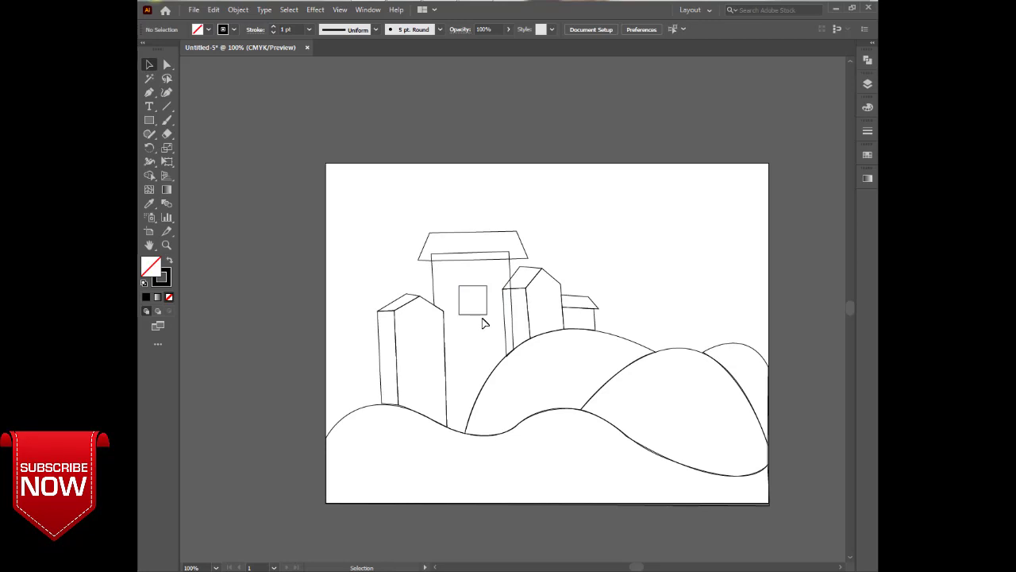
- Draw a closed shape over the tall building's upper storey, with a straight lower edge just below the window, skirting the left building's gable
key(p)
click(508, 251)
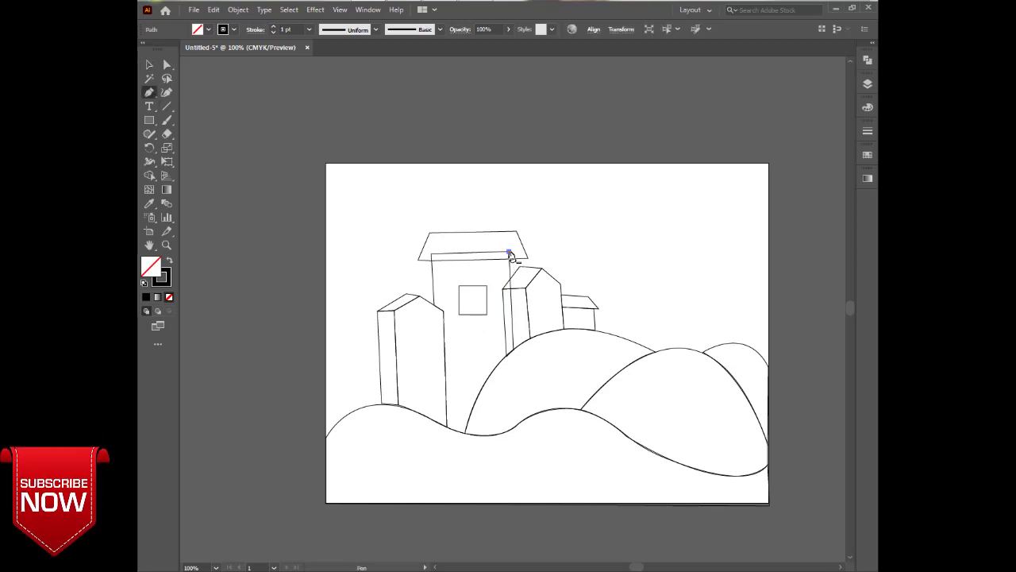
click(513, 320)
click(444, 322)
click(444, 311)
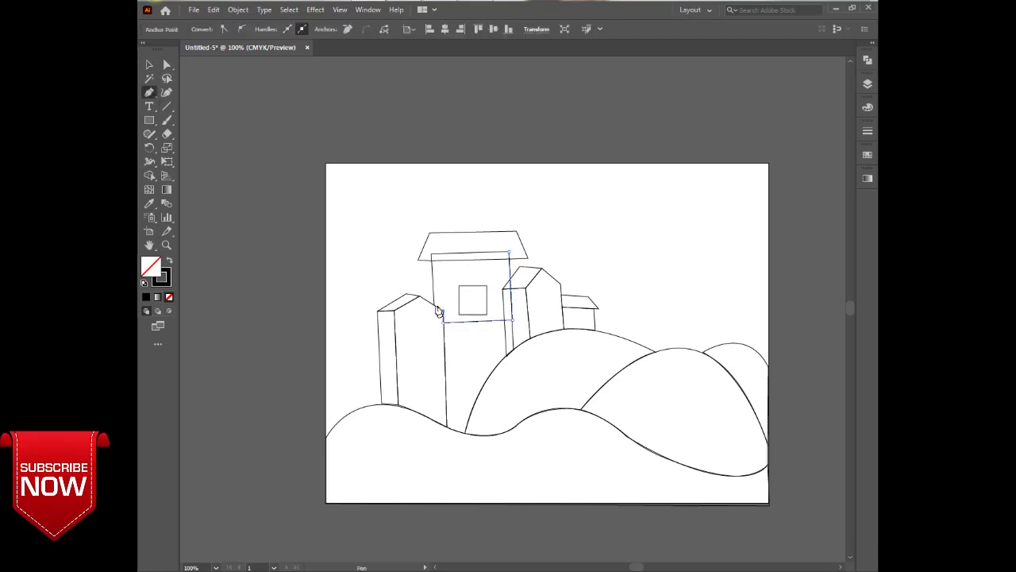
click(434, 305)
click(431, 253)
click(509, 252)
ctrl+click(587, 259)
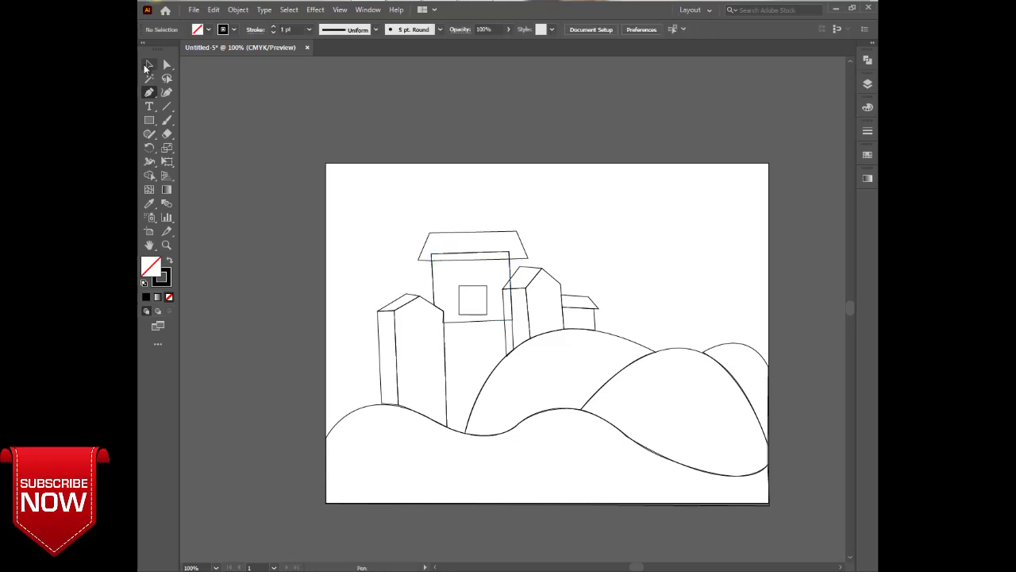
- Draw a tall closed door on the tall building's lower storey, curving its lower right side along the middle hill
click(490, 371)
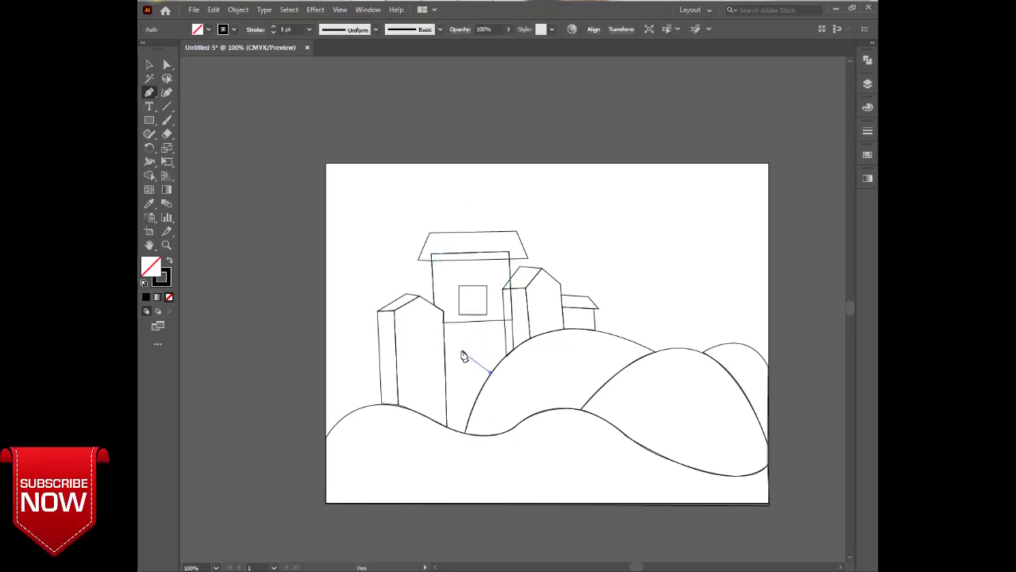
click(490, 350)
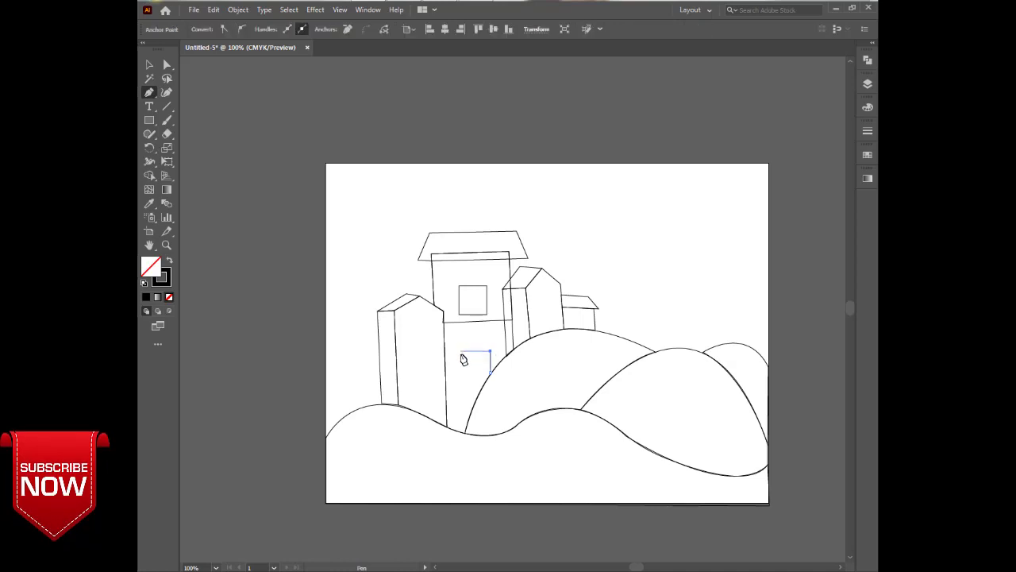
click(464, 432)
drag(490, 371, 514, 349)
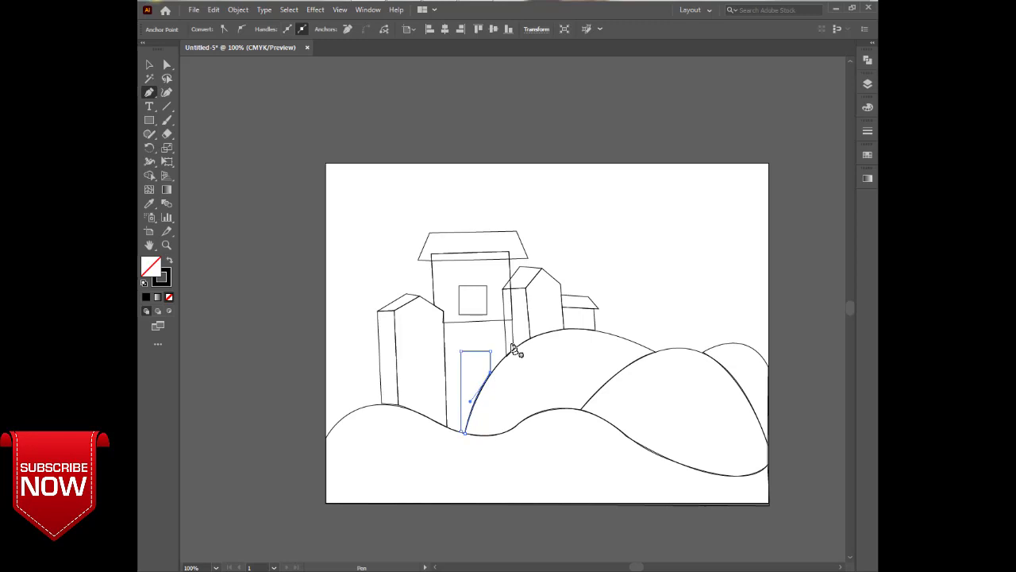
ctrl+click(333, 312)
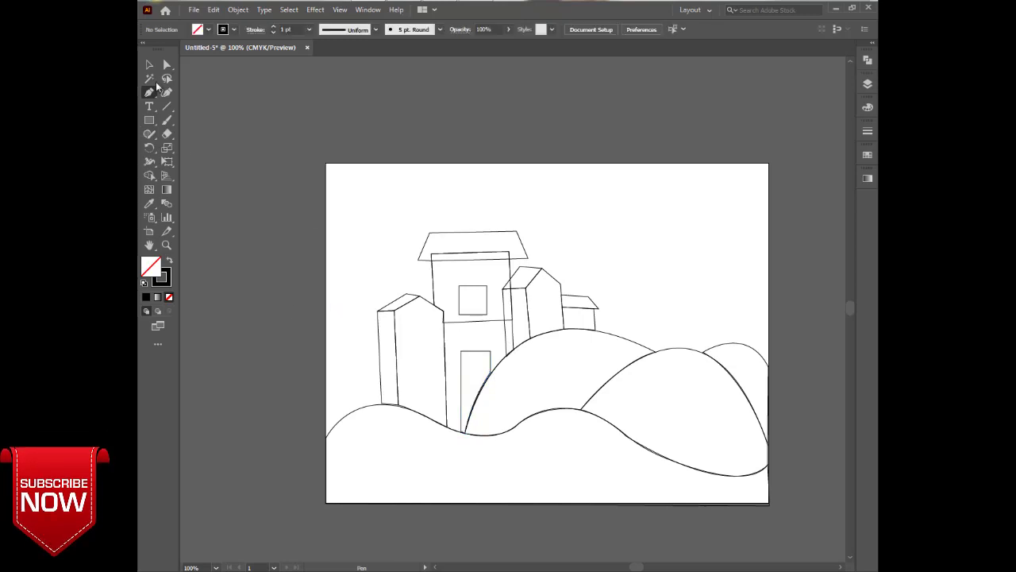
- Draw a small rectangular window on the left building's front wall and place two copies of it, one further right and one lower
click(148, 120)
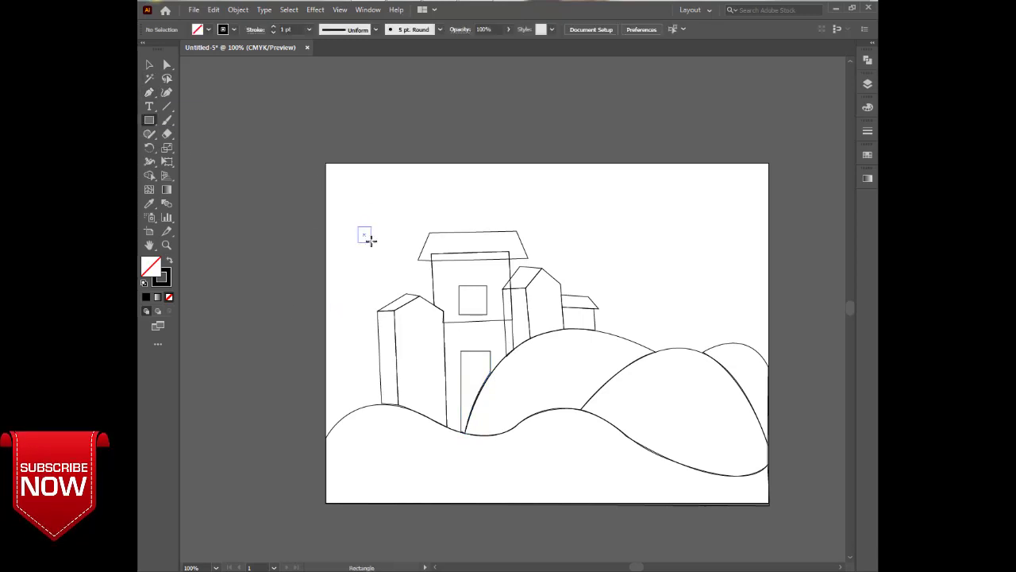
drag(363, 233, 408, 333)
key(v)
drag(409, 333, 432, 337)
drag(432, 338, 417, 363)
- Copy small windows to the right buildings: three stacked on the gabled front, two on its side wall and one on the annex
drag(418, 361, 550, 319)
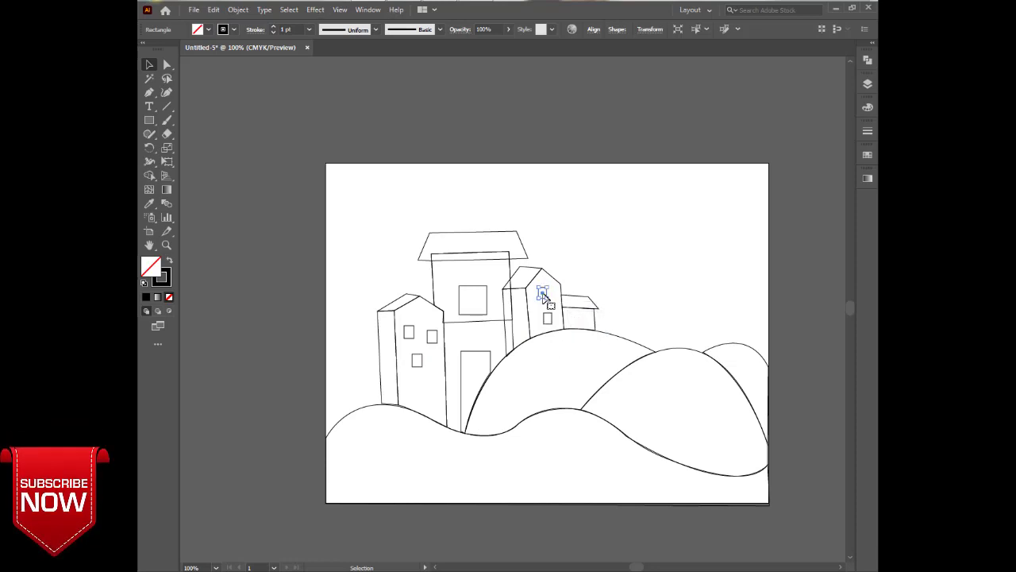
key(Delete)
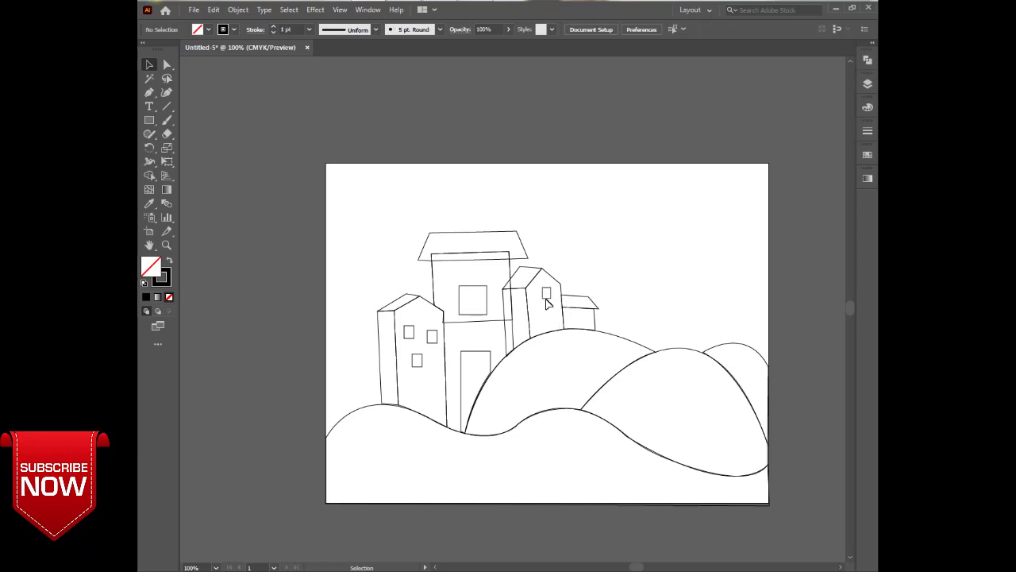
drag(548, 297, 579, 319)
click(614, 315)
- Enlarge the tall building's square window and move it up, and draw a closed curtain with a curved inner edge along its left side
click(487, 315)
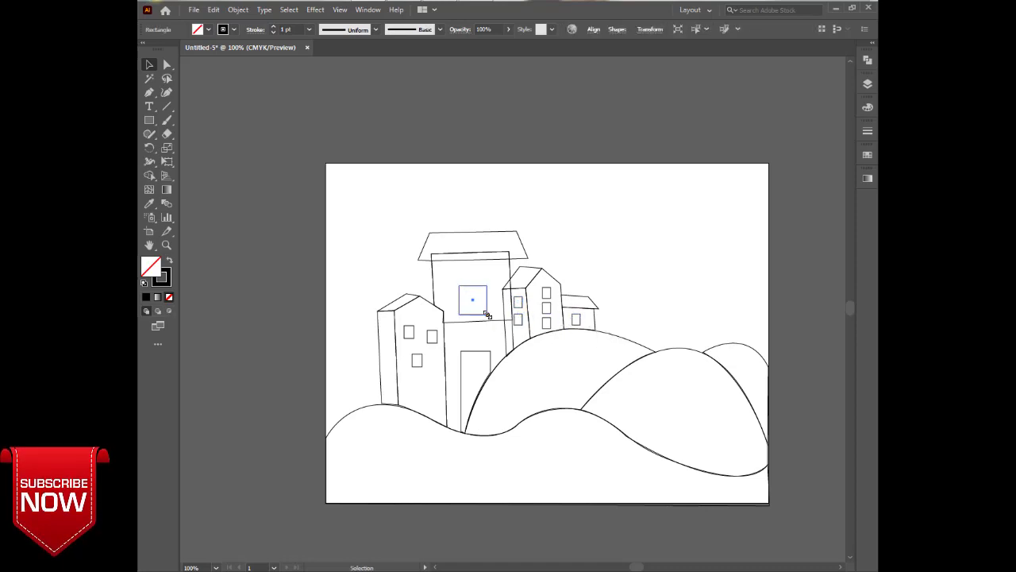
drag(472, 304, 473, 290)
key(p)
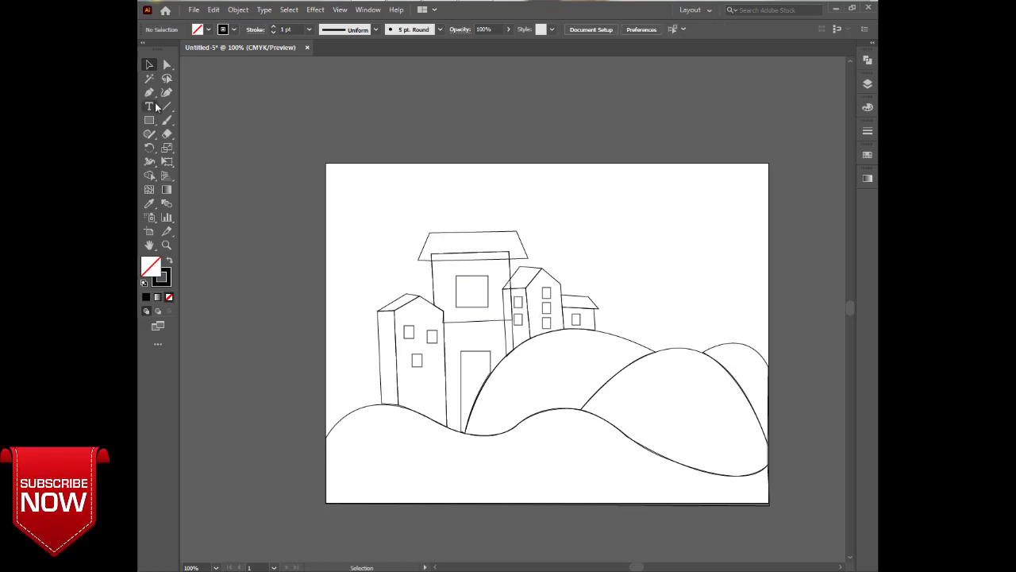
click(466, 296)
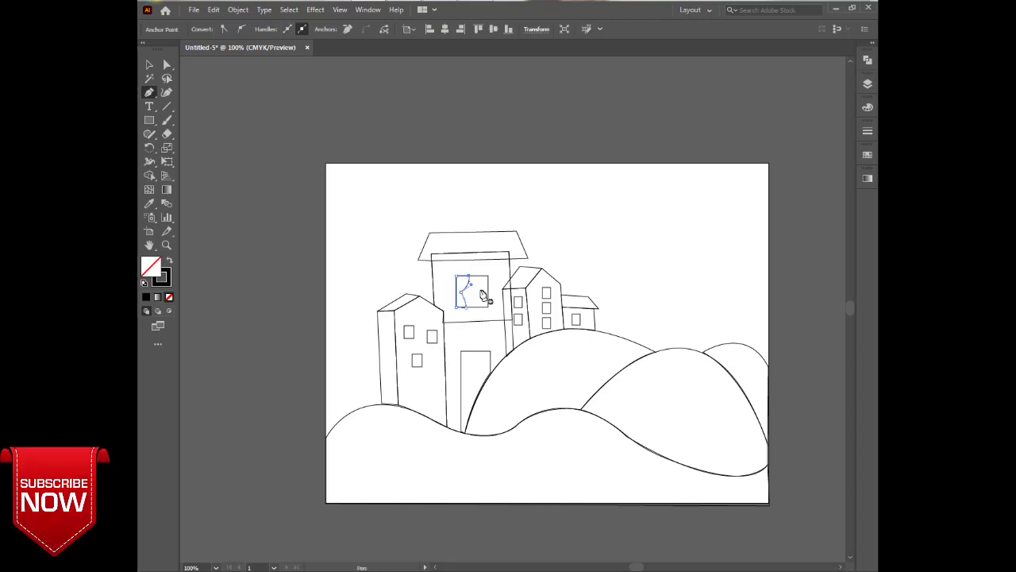
ctrl+click(483, 295)
- Reflect a copy of the curtain across the vertical axis and place it against the window's right edge
click(165, 67)
click(149, 65)
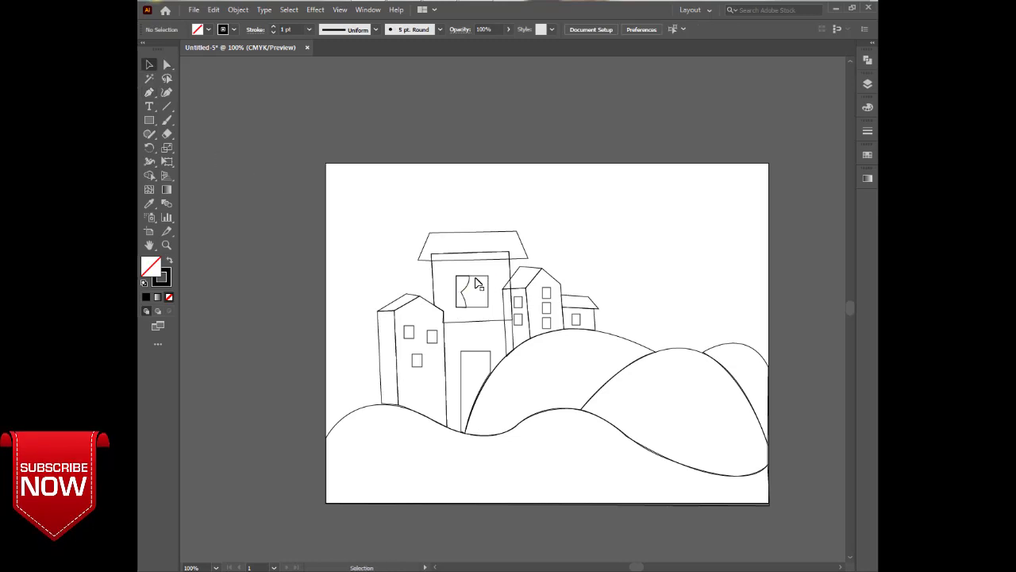
click(471, 288)
right_click(469, 283)
mouse_move(512, 467)
click(620, 406)
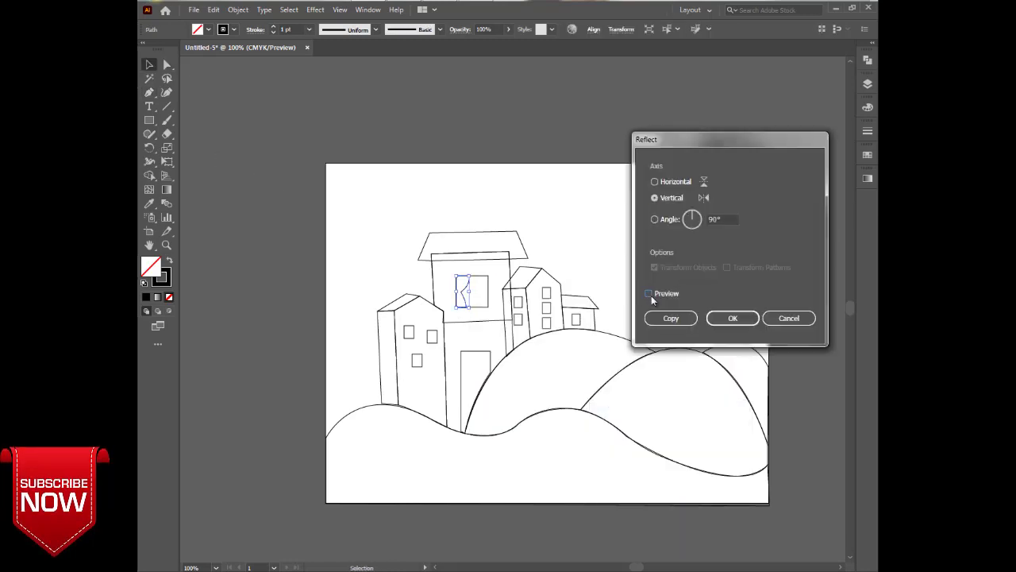
key(Return)
drag(461, 290, 481, 290)
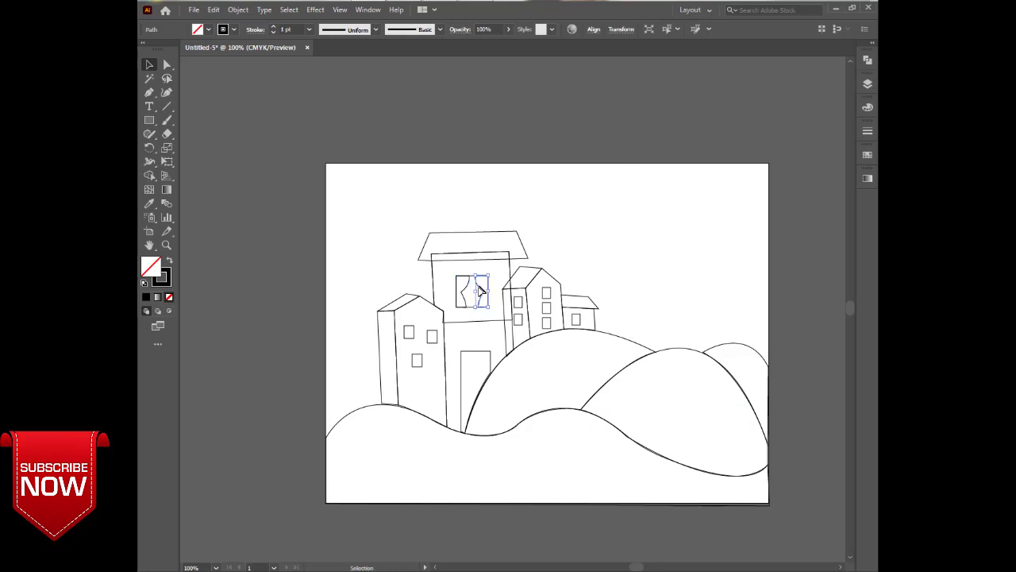
click(331, 282)
- Widen both curtains inward so that their upper corners meet near the middle of the window
click(461, 291)
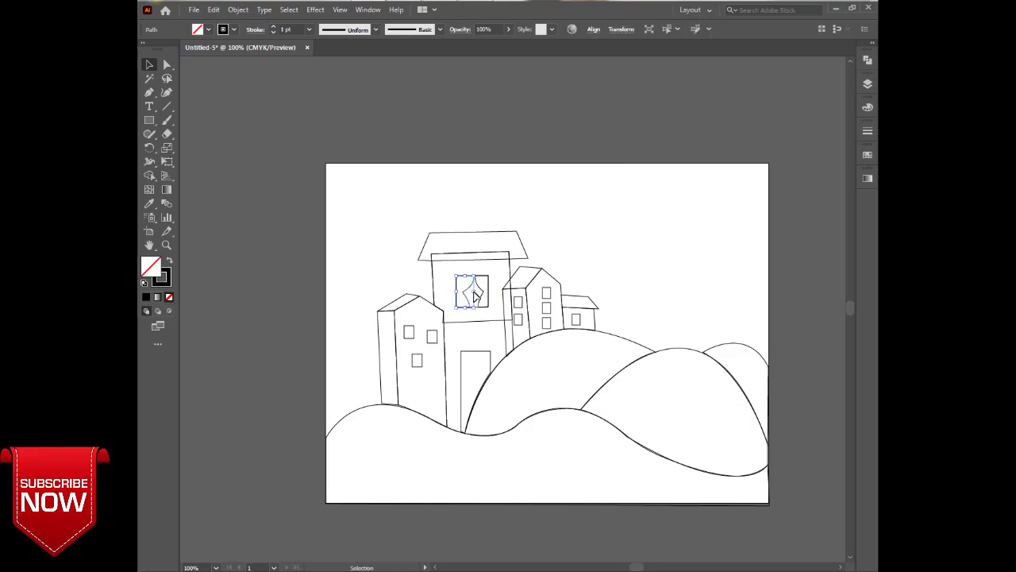
click(478, 290)
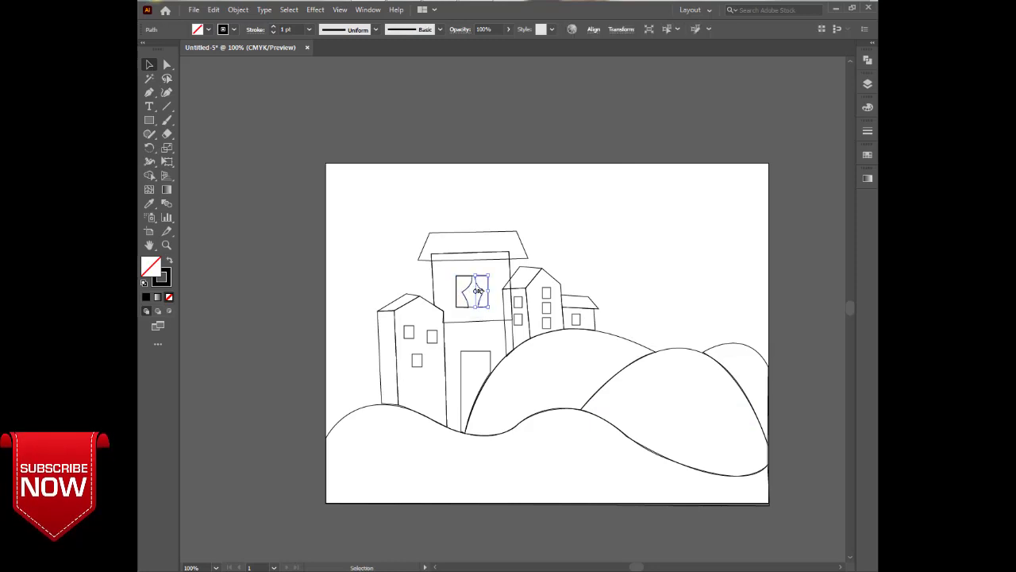
click(295, 278)
click(481, 276)
click(333, 270)
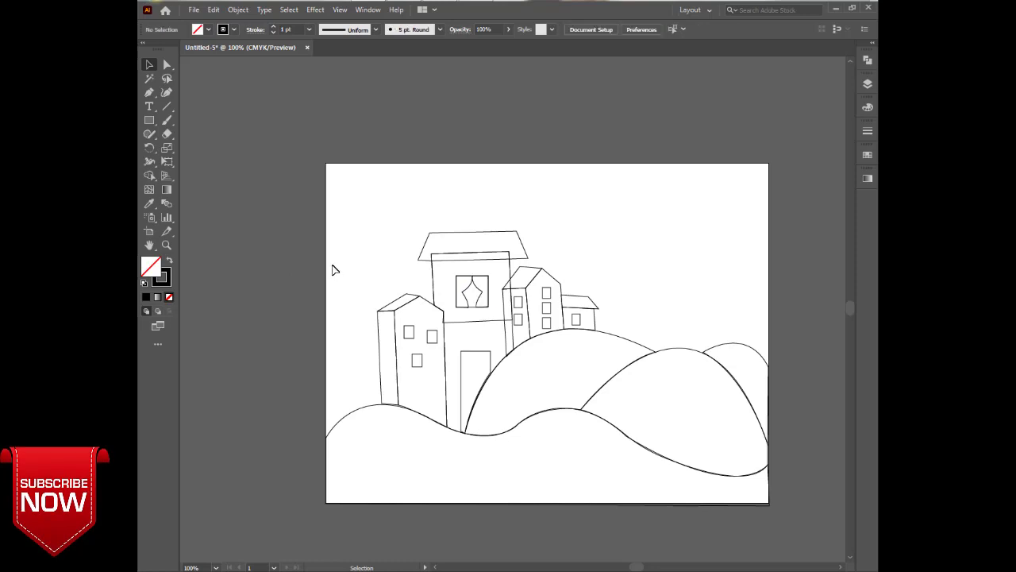
- Reduce the height of the whole line drawing from above, keeping its lower edge in place
drag(248, 162, 685, 492)
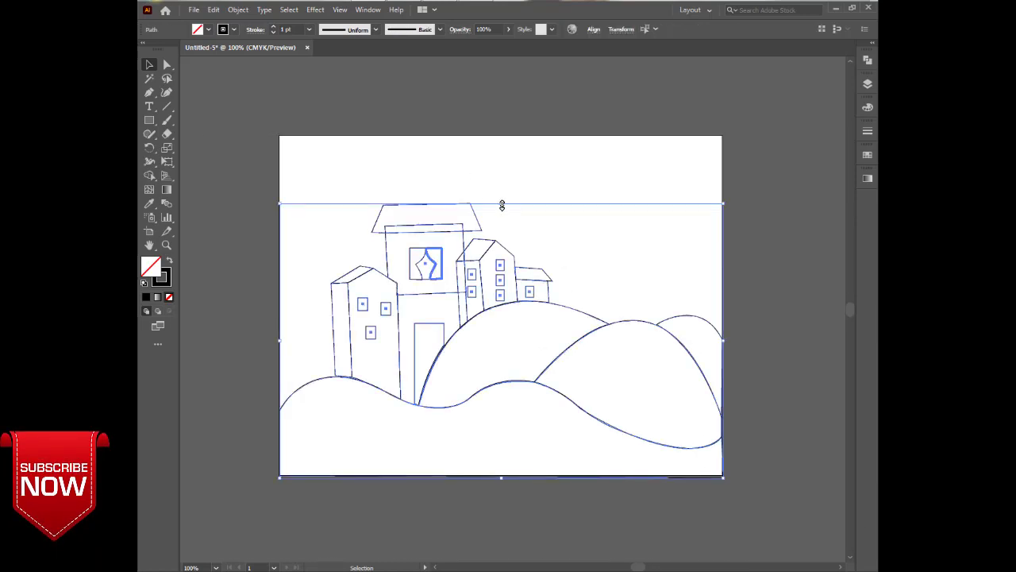
drag(502, 206, 504, 239)
click(530, 204)
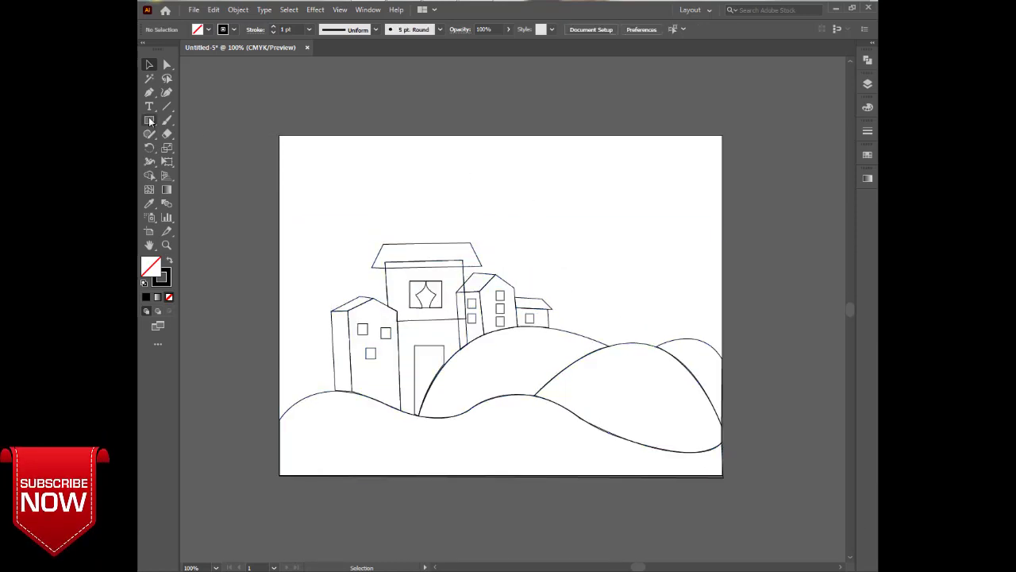
- Draw a large circle for the sun and place it overlapping the buildings and hills just right of the gabled houses
drag(149, 120, 208, 150)
drag(489, 197, 616, 325)
drag(554, 262, 563, 295)
key(v)
click(333, 215)
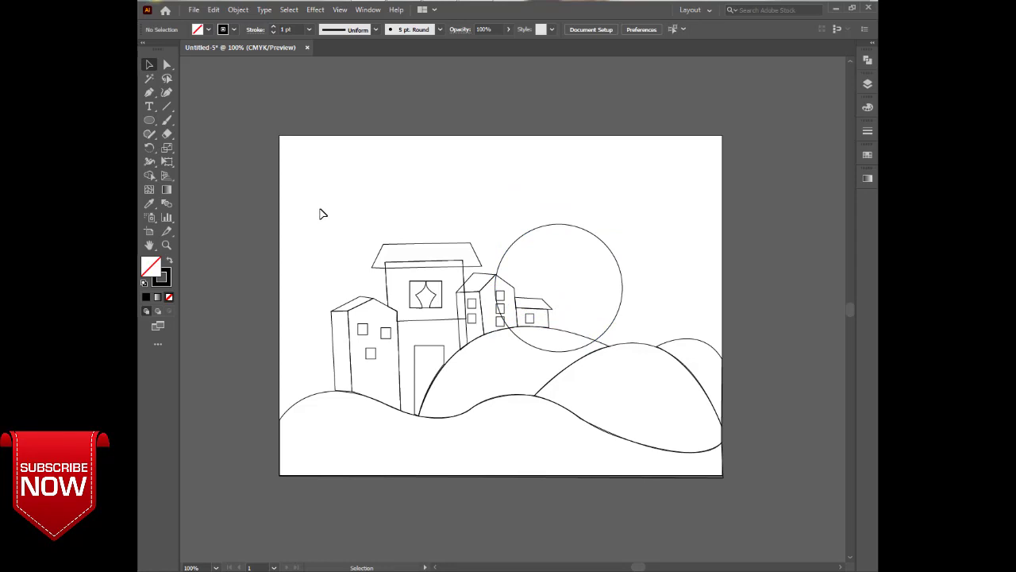
- Draw a small closed, scalloped tree crown with the Pen tool in the empty space below the artboard
scroll(451, 244, down, 5)
key(p)
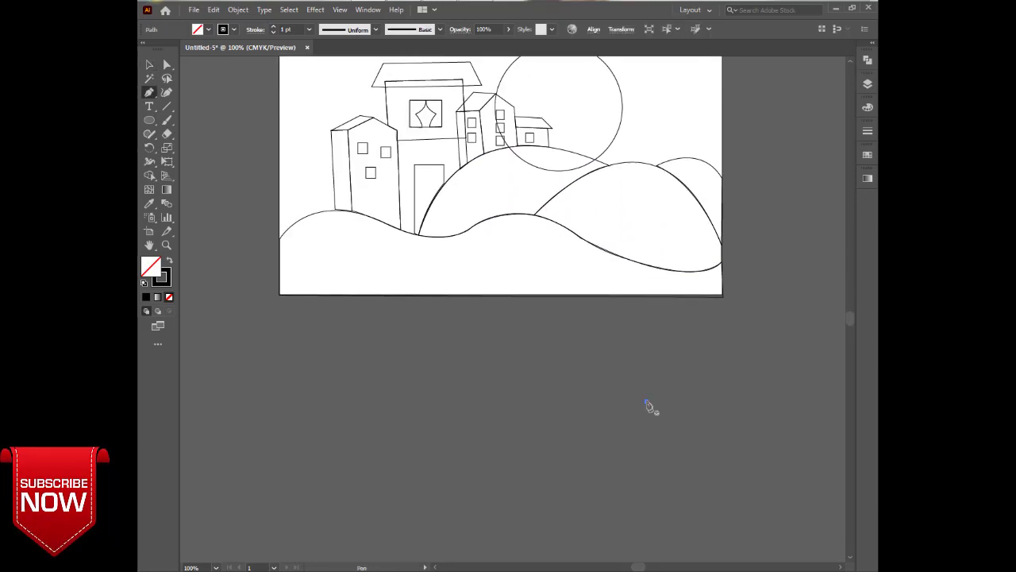
click(654, 383)
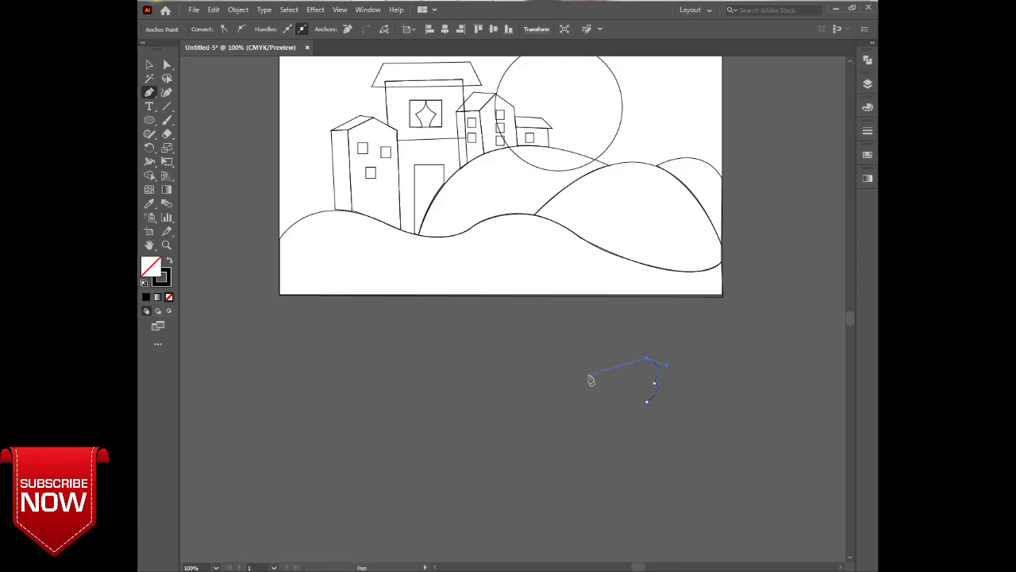
drag(627, 358, 658, 393)
click(626, 359)
click(610, 391)
click(625, 400)
click(647, 402)
ctrl+click(653, 439)
- Duplicate the tree crown and offset the copy slightly up and to the right of the original
click(628, 403)
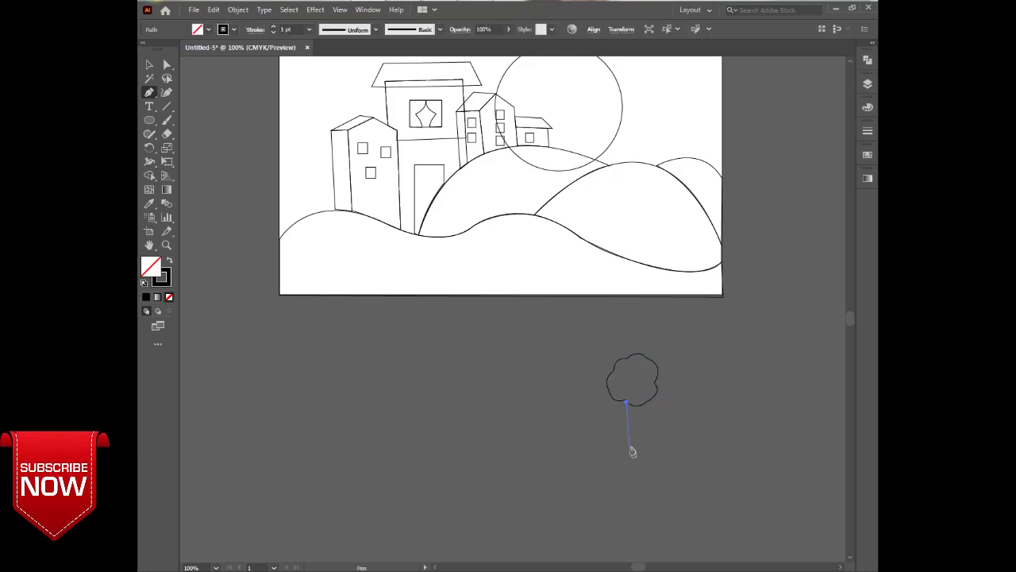
key(ctrl+z)
key(v)
click(640, 401)
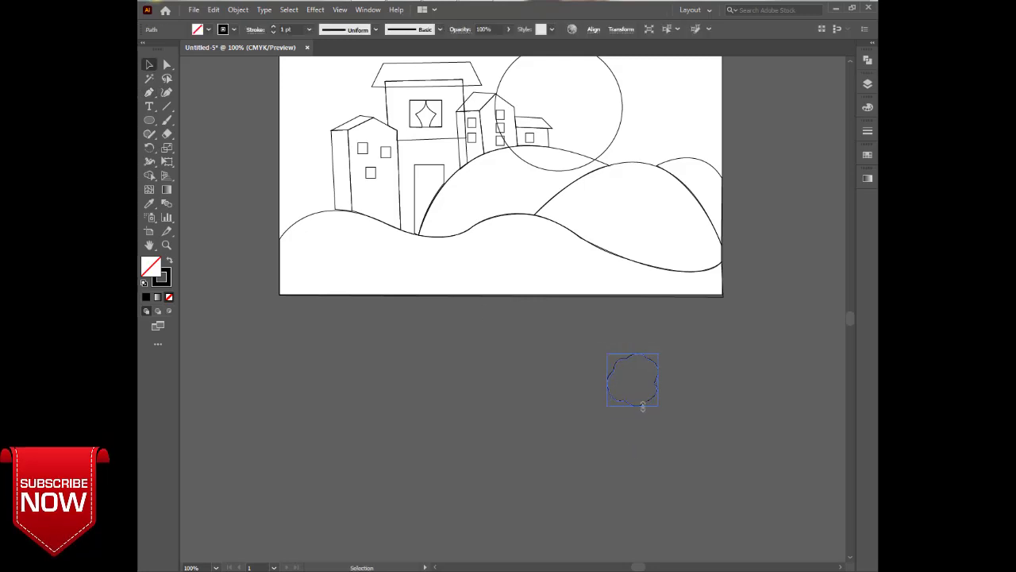
drag(642, 409, 634, 404)
click(580, 340)
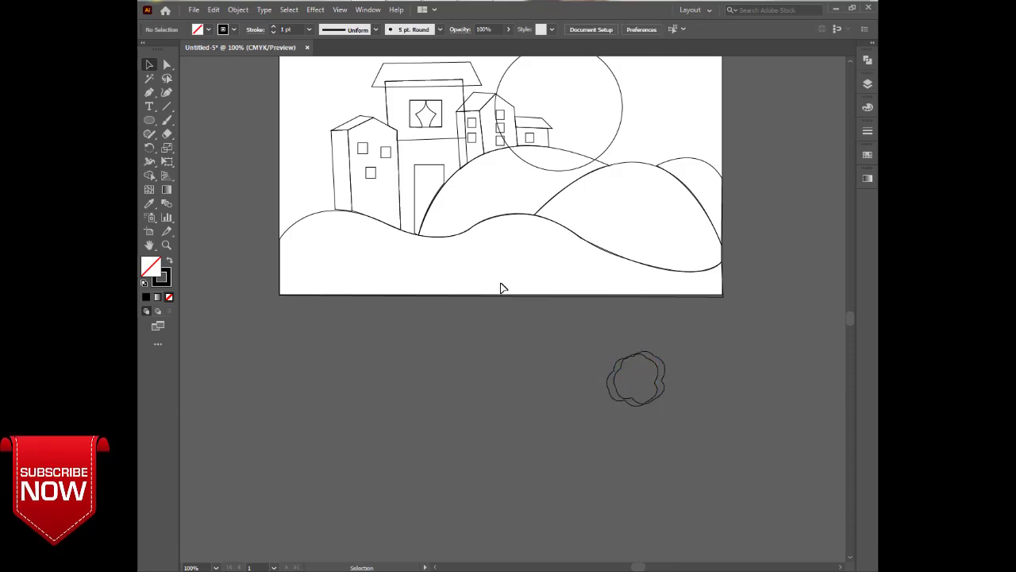
- Draw a narrow closed trunk with straight edges below the two crown outlines
click(150, 92)
click(625, 402)
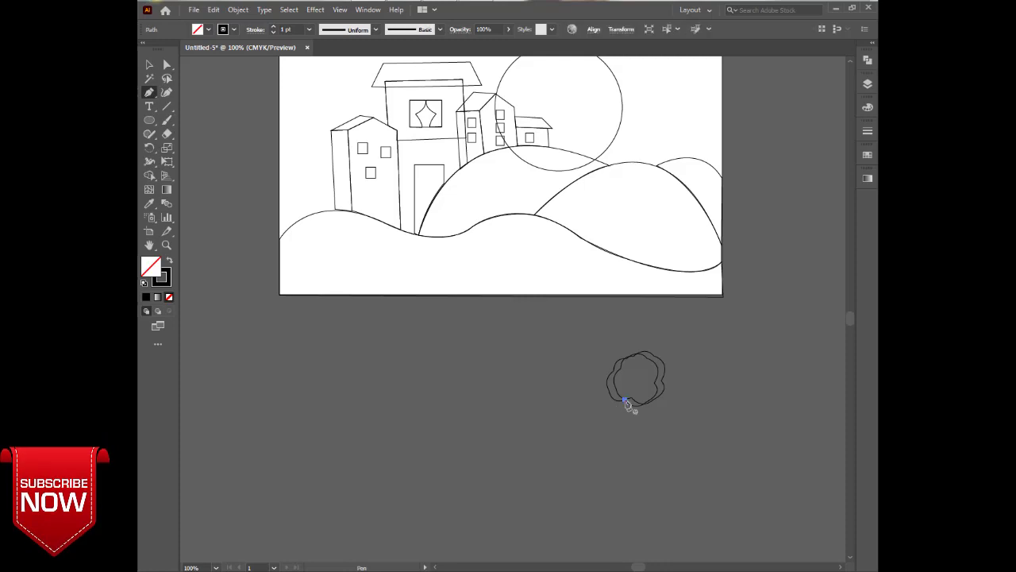
click(624, 436)
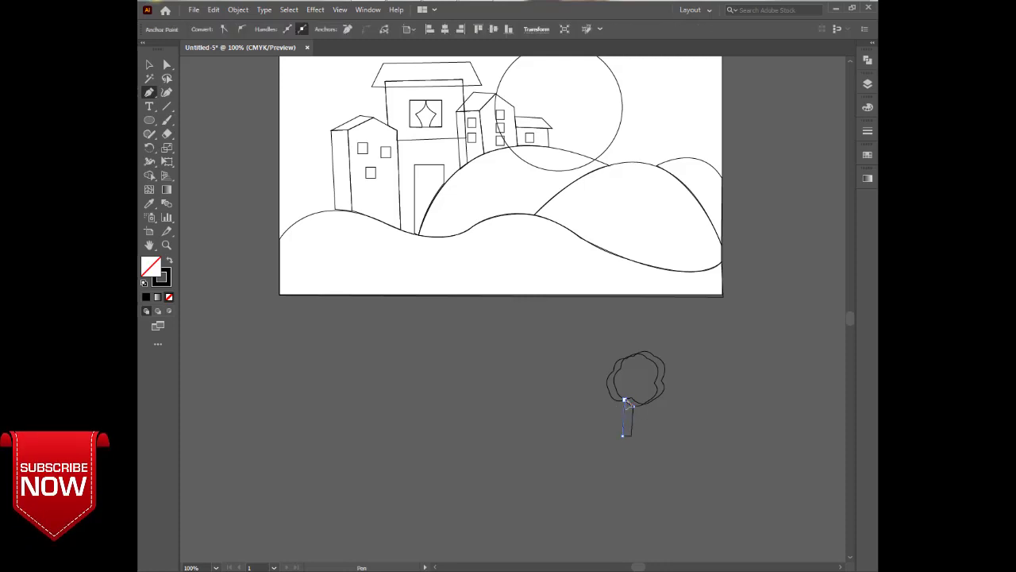
key(v)
- Fill the original crown with the dark green swatch C=90 M=30 Y=95 K=30
click(613, 396)
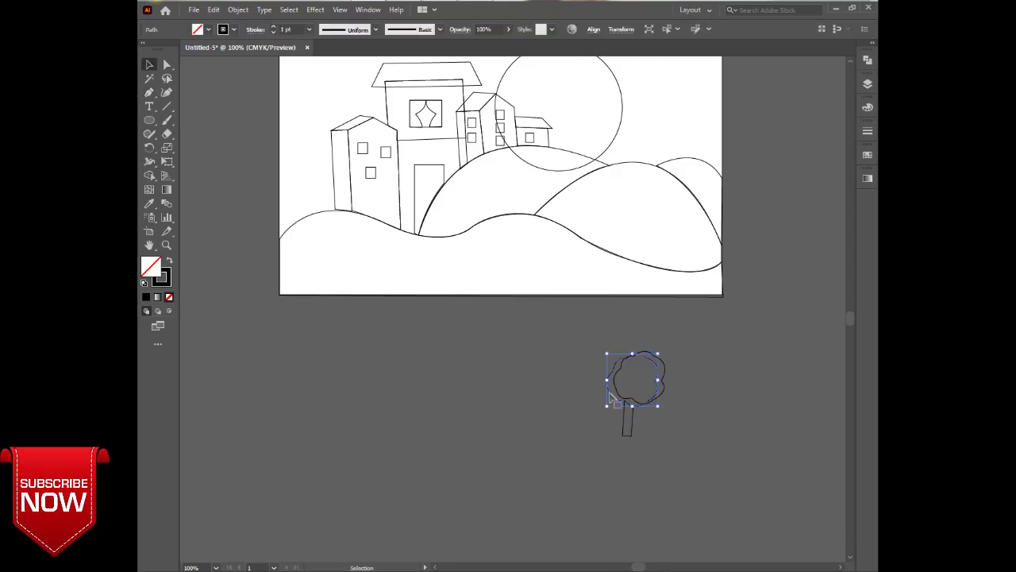
click(868, 156)
click(755, 194)
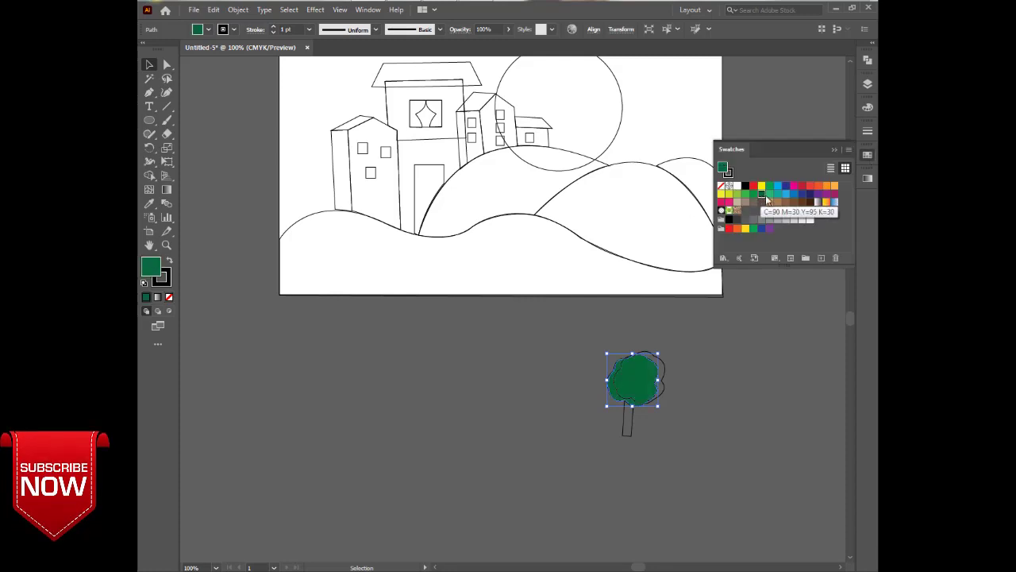
- Fill the offset crown copy with a lighter green and send it behind the dark green crown
click(666, 387)
drag(637, 386, 647, 384)
right_click(647, 384)
mouse_move(683, 328)
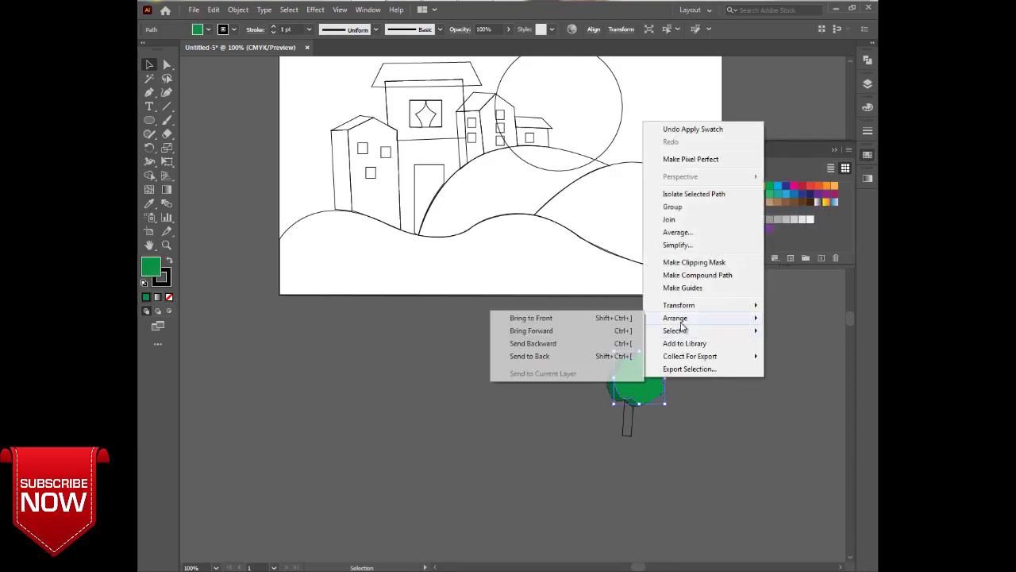
click(524, 345)
- Fill the tree trunk with a brown swatch
click(630, 458)
click(628, 421)
click(770, 193)
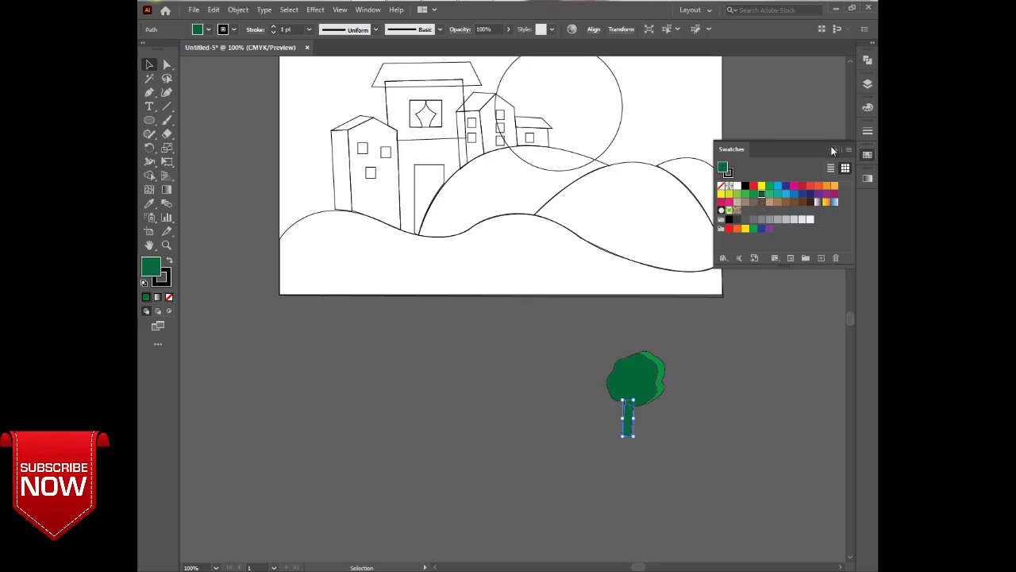
click(868, 155)
click(794, 203)
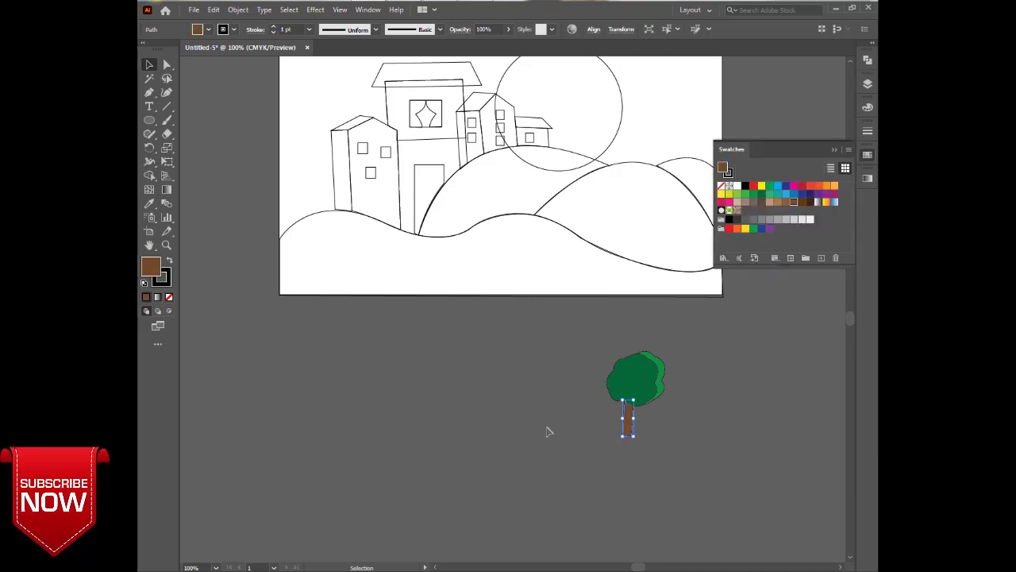
- Remove the outlines from all parts of the tree and shift the lighter crown slightly to the left
drag(546, 431, 675, 362)
click(163, 285)
click(168, 296)
click(868, 107)
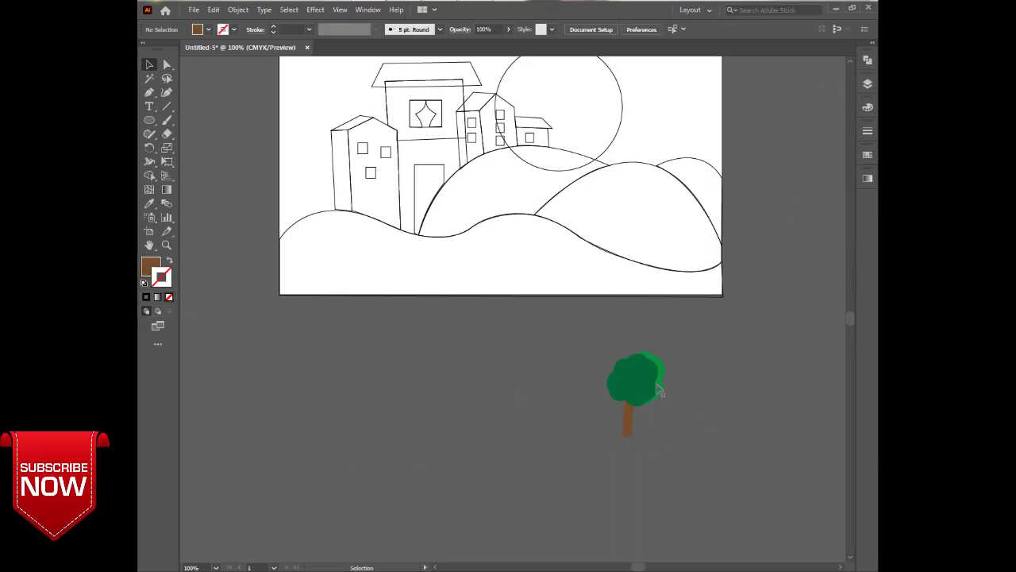
click(659, 382)
drag(664, 371, 661, 371)
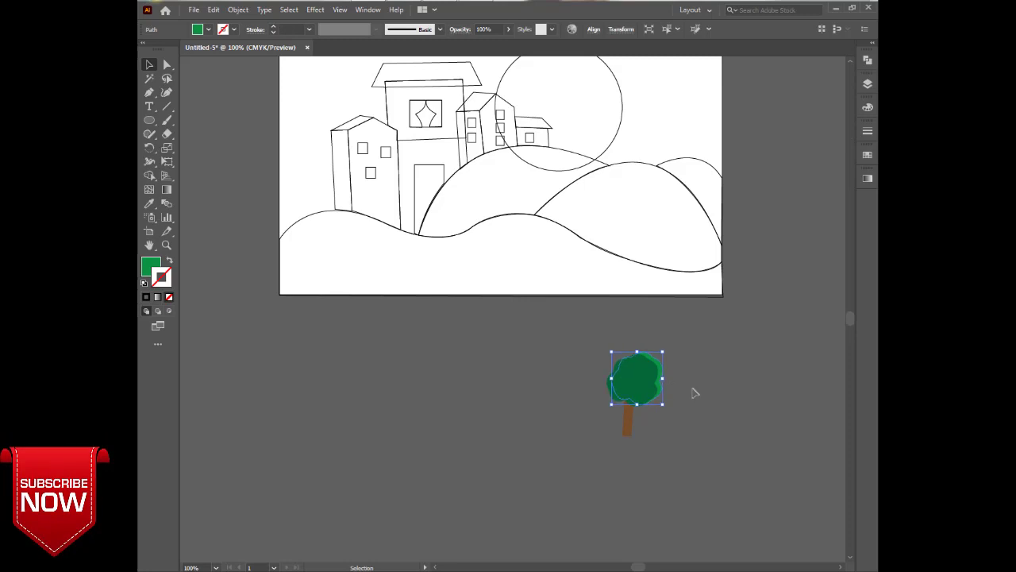
click(695, 393)
- Group the two crowns and the trunk into one tree and move it farther right below the artboard
drag(550, 342, 696, 442)
right_click(633, 414)
mouse_move(672, 334)
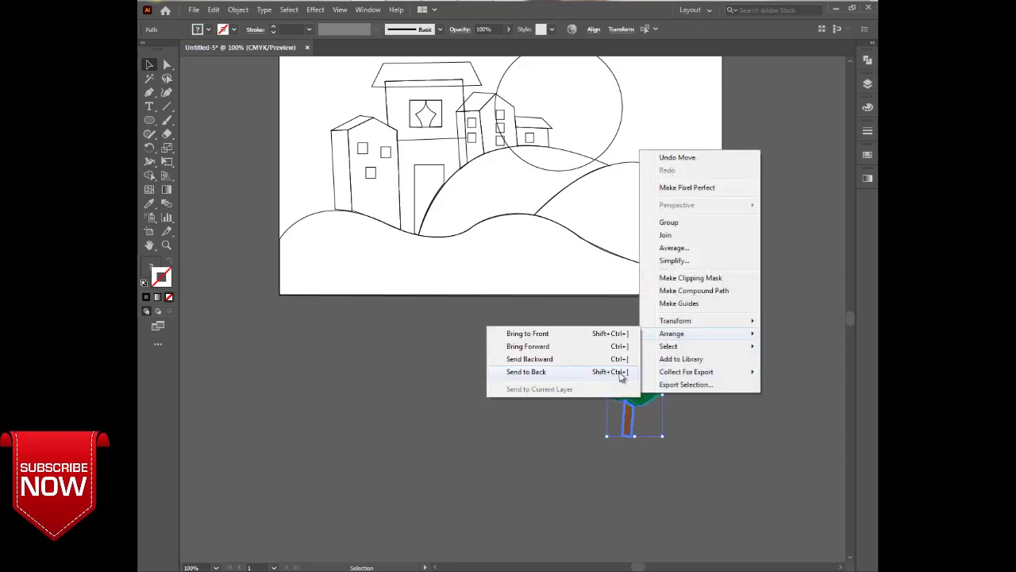
click(684, 223)
click(693, 341)
drag(635, 411, 715, 393)
click(209, 199)
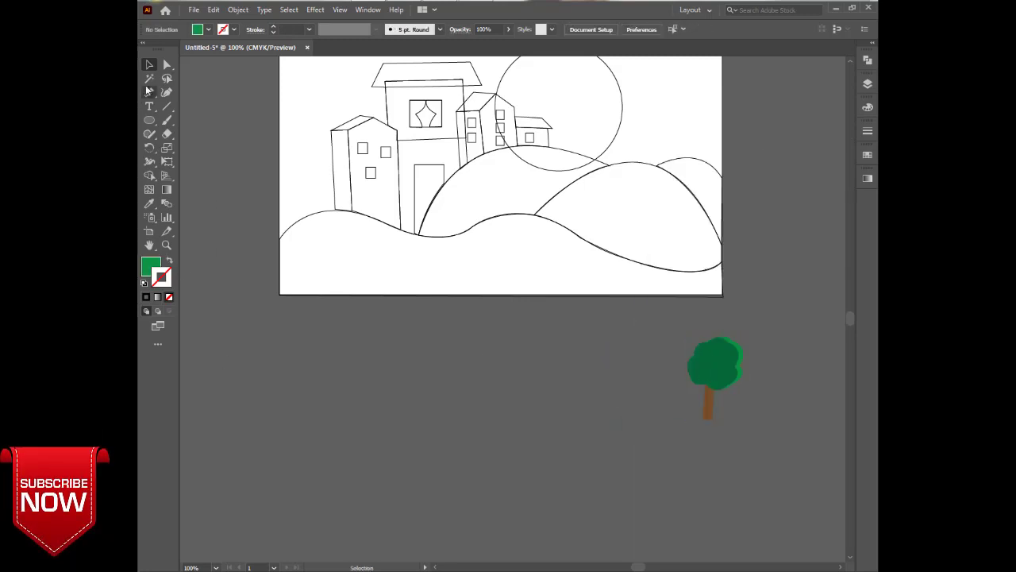
- Try to draw a closed, unfilled teardrop crown with a black outline left of the tree using the Pen tool
click(149, 92)
click(589, 431)
drag(567, 370, 519, 336)
click(146, 297)
click(150, 265)
click(170, 297)
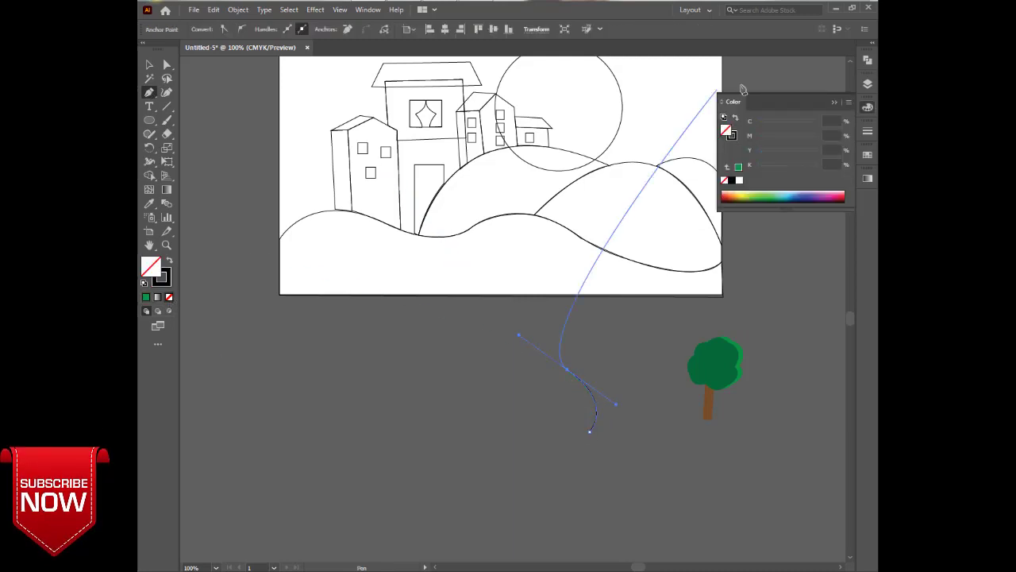
click(835, 101)
drag(565, 429, 604, 426)
ctrl+click(472, 347)
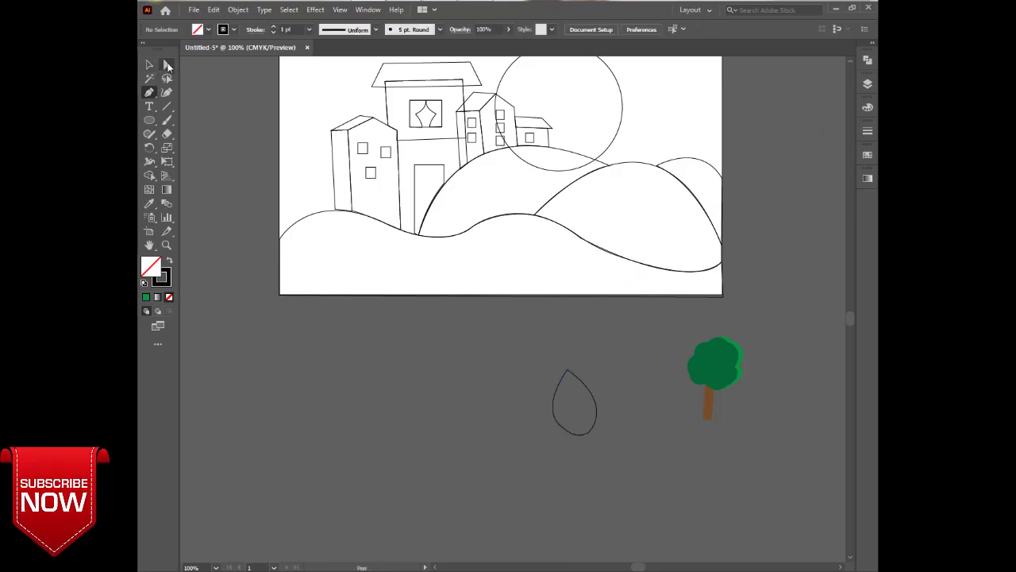
- Rotate the teardrop outline slightly upright, and delete it
click(149, 65)
click(577, 402)
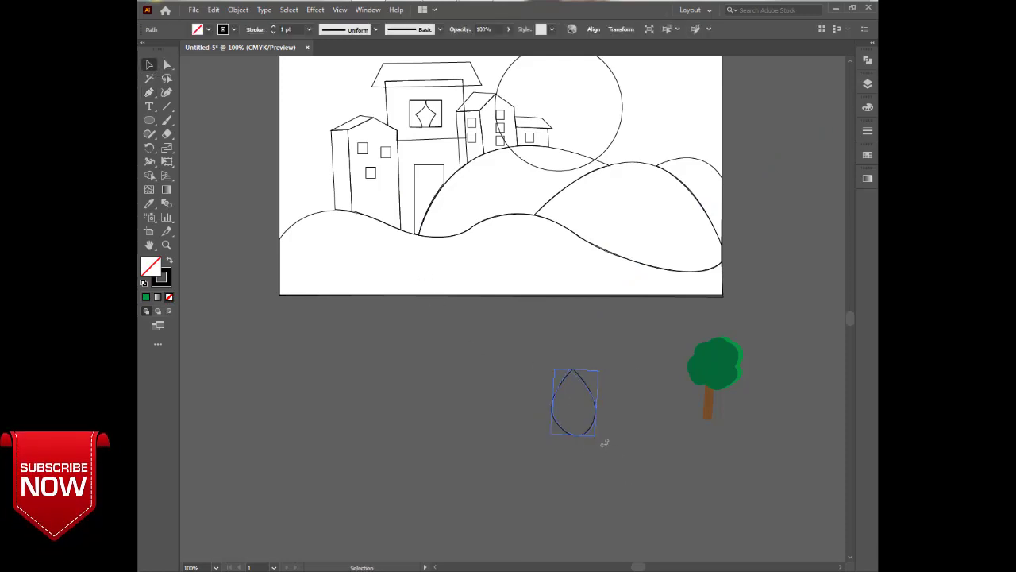
click(603, 459)
click(595, 407)
key(Delete)
- Draw a narrow upright ellipse left of the tree and convert its uppermost anchor into a sharp corner
click(149, 120)
drag(471, 360, 500, 406)
click(150, 92)
click(199, 119)
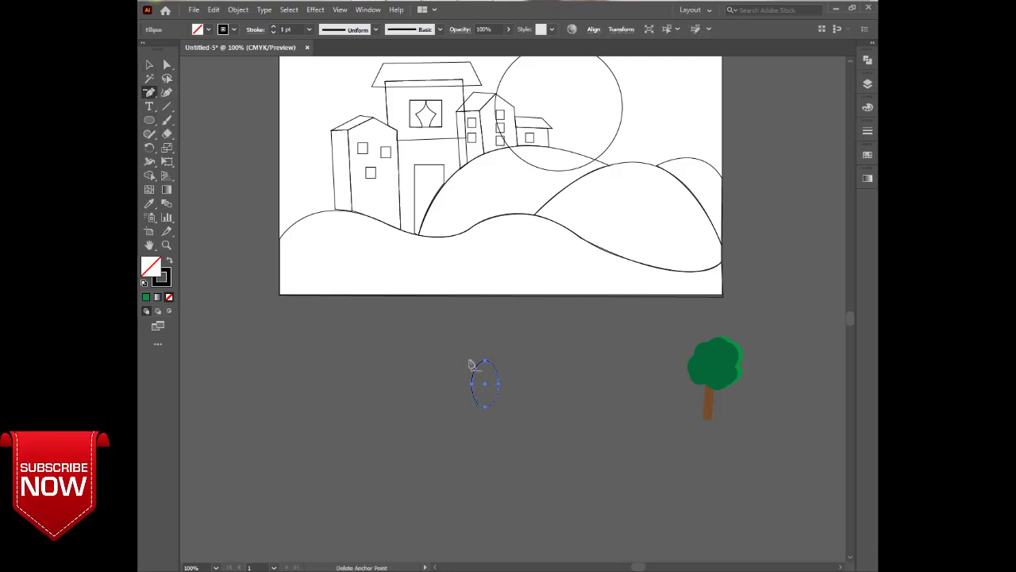
click(485, 361)
click(149, 92)
click(198, 132)
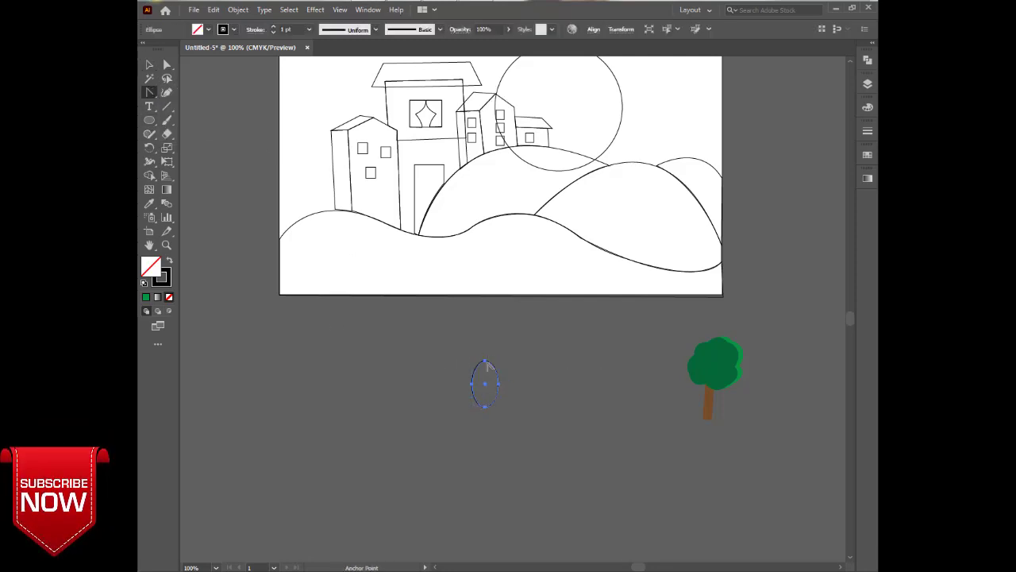
key(v)
click(421, 404)
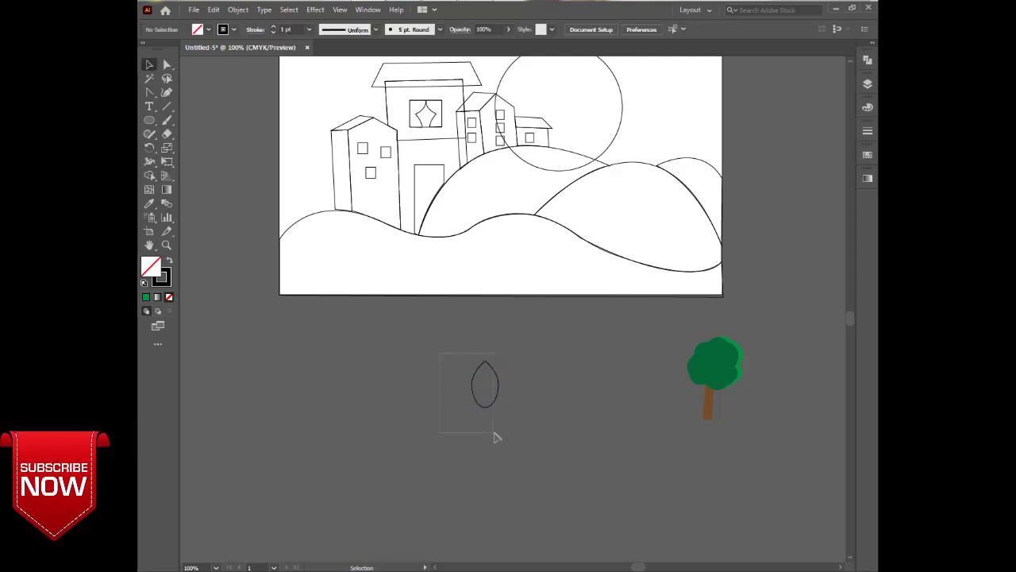
- Move the two side anchors of the pointed ellipse slightly inward and down
click(167, 64)
click(474, 376)
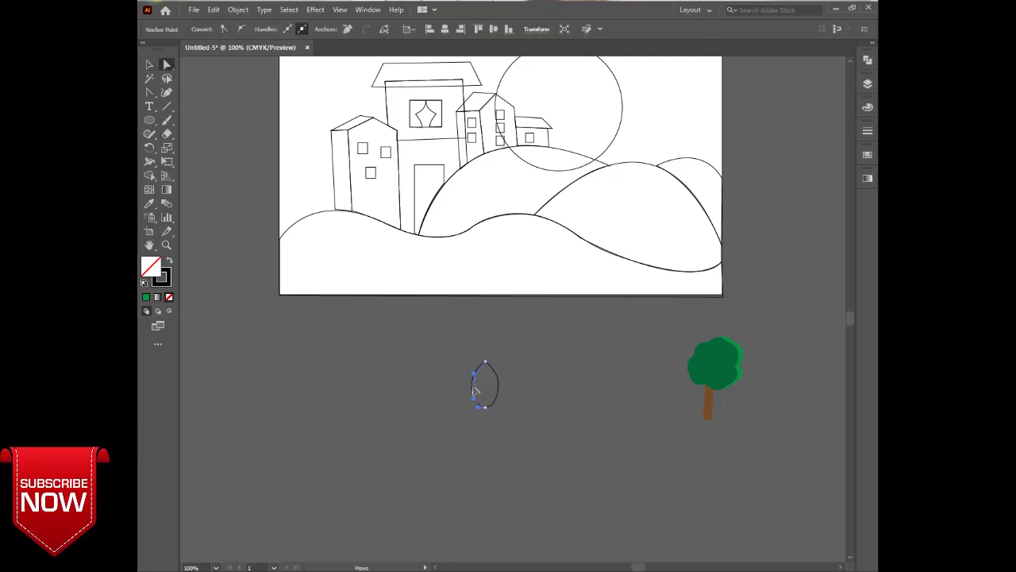
drag(498, 384, 497, 386)
click(420, 332)
- Apply the dark green fill without outline from the round tree's crown to the pointed crown
drag(417, 334, 524, 421)
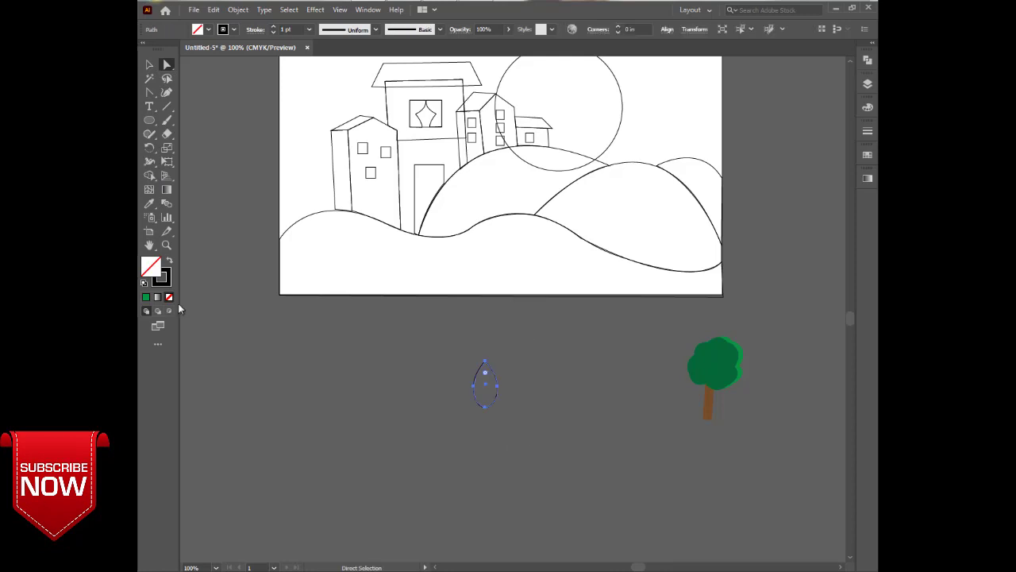
click(150, 205)
click(709, 351)
click(150, 65)
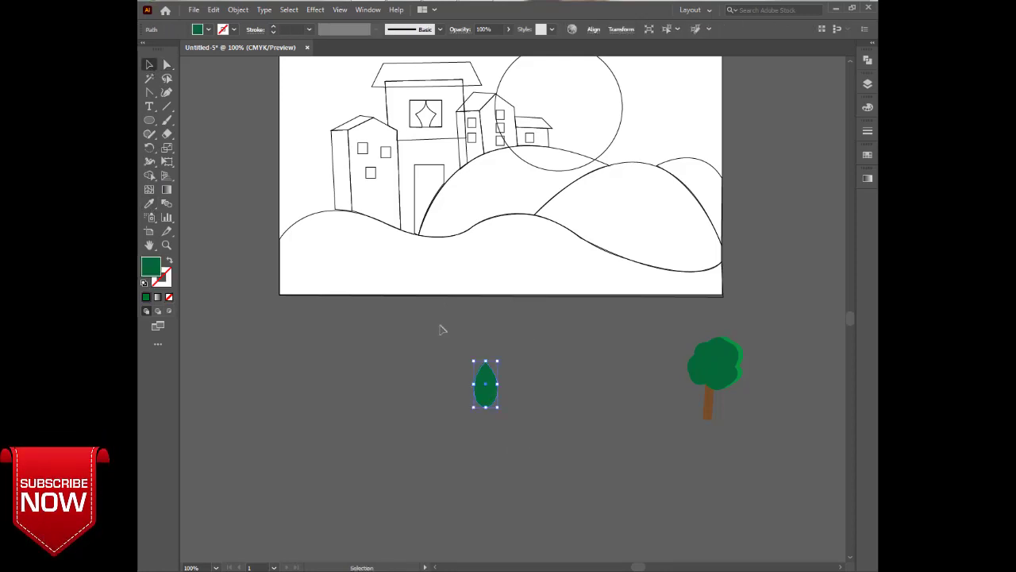
click(441, 328)
- Draw a short vertical trunk line down from the lowest point of the pointed crown
drag(146, 91, 215, 92)
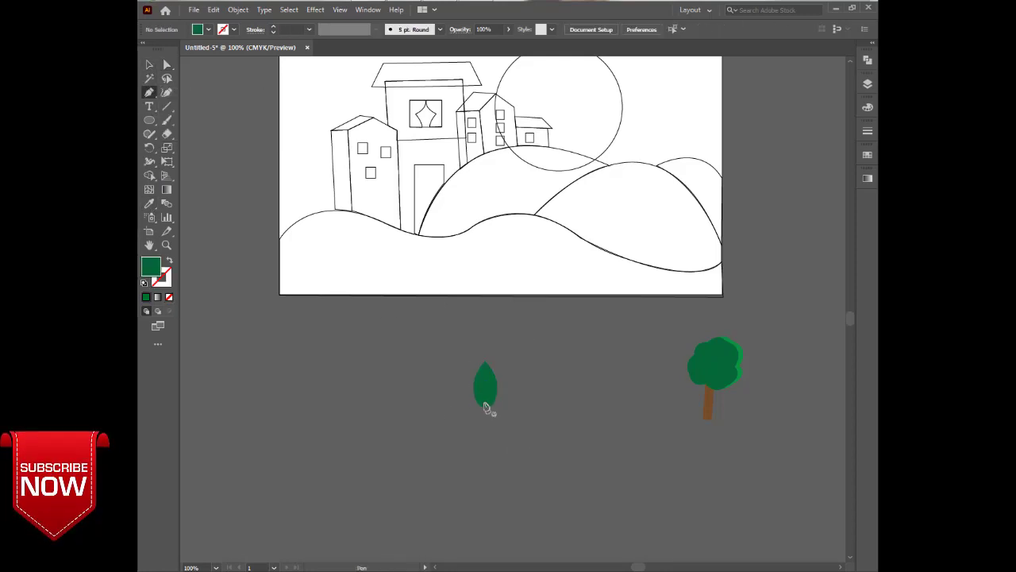
click(485, 408)
click(484, 432)
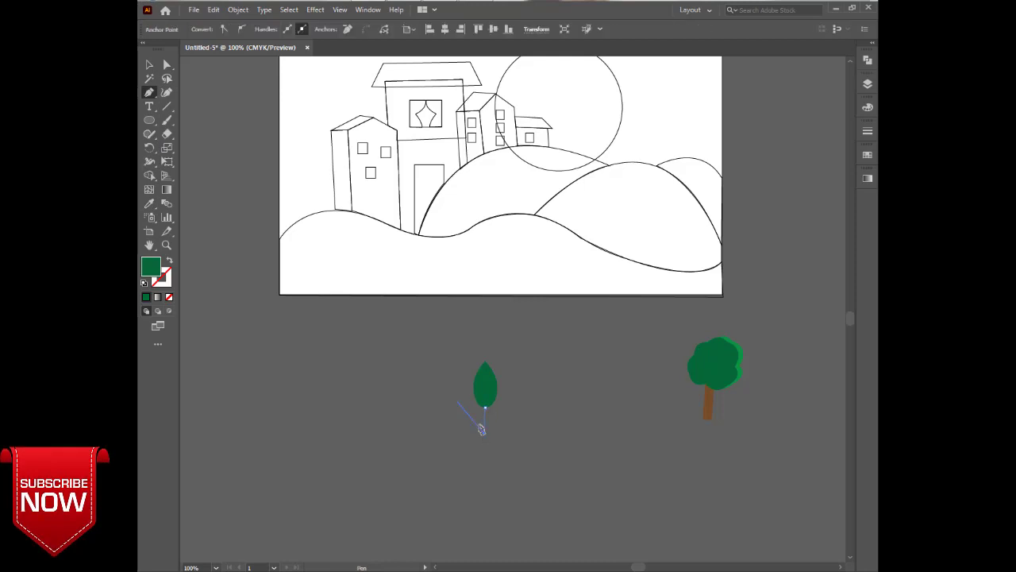
click(150, 65)
- Sample the round tree's trunk brown for the new trunk line and apply it as the stroke with no fill
click(868, 131)
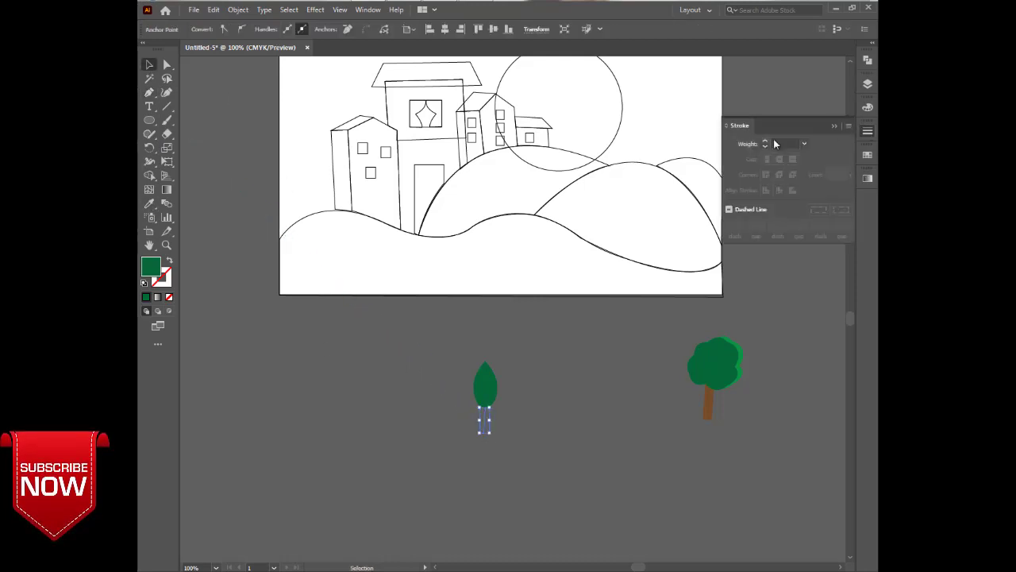
click(777, 143)
click(149, 203)
click(709, 405)
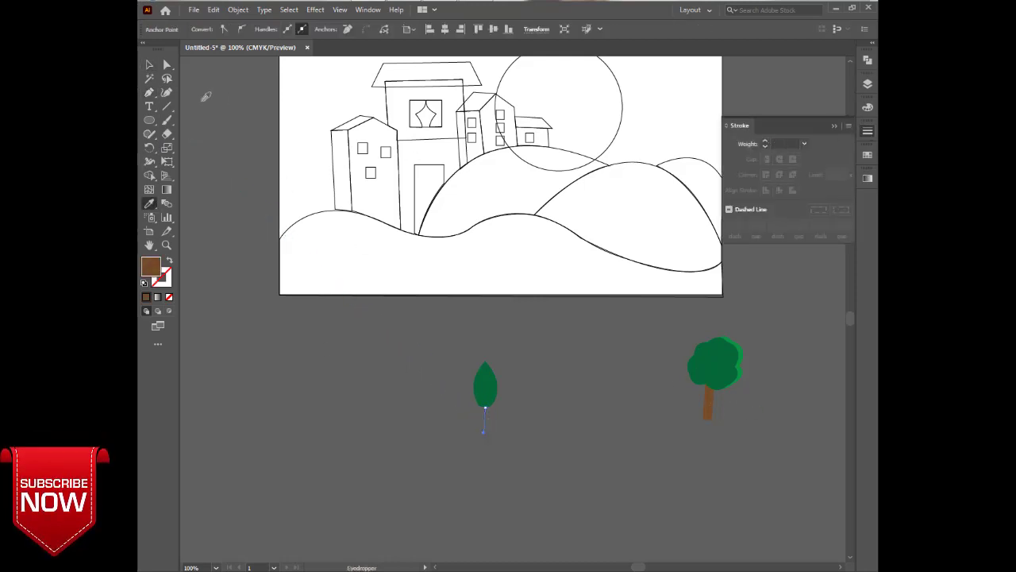
click(169, 297)
click(165, 284)
click(150, 65)
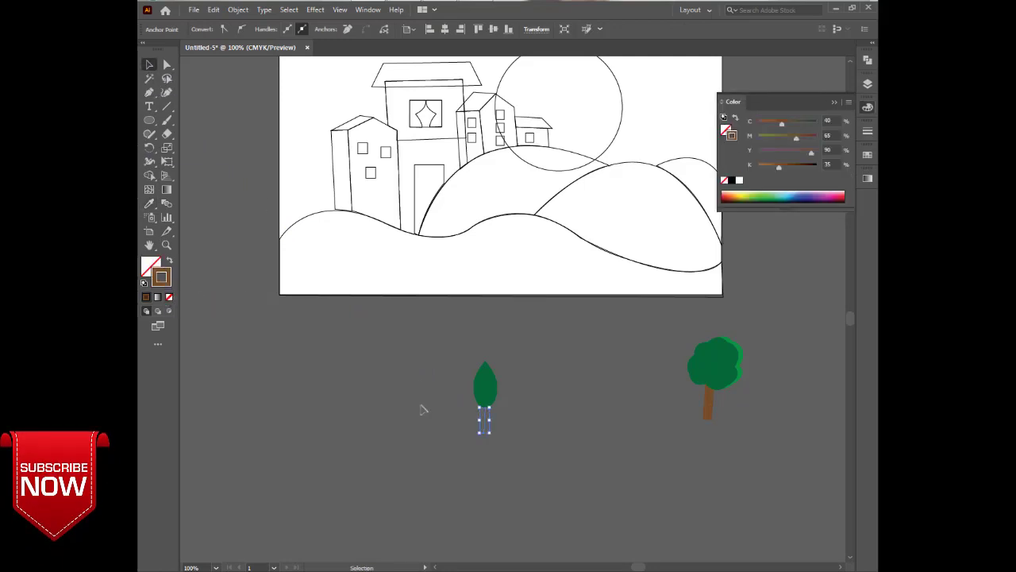
click(421, 408)
- Set the stroke weight of the pointed tree's trunk line to 5 pt
click(834, 101)
drag(519, 453, 446, 419)
click(868, 131)
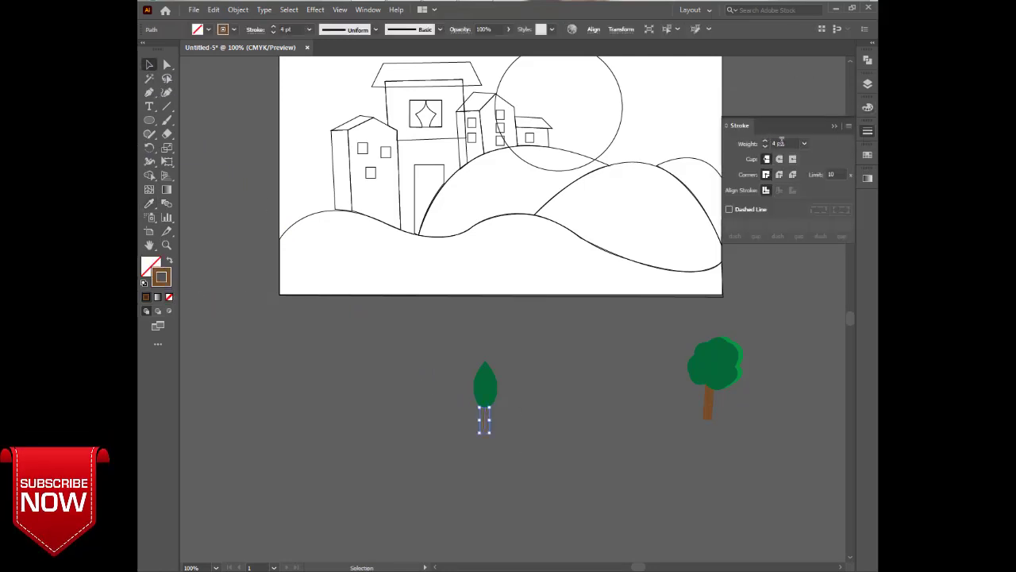
text(5)
click(601, 374)
drag(534, 354, 487, 425)
click(486, 439)
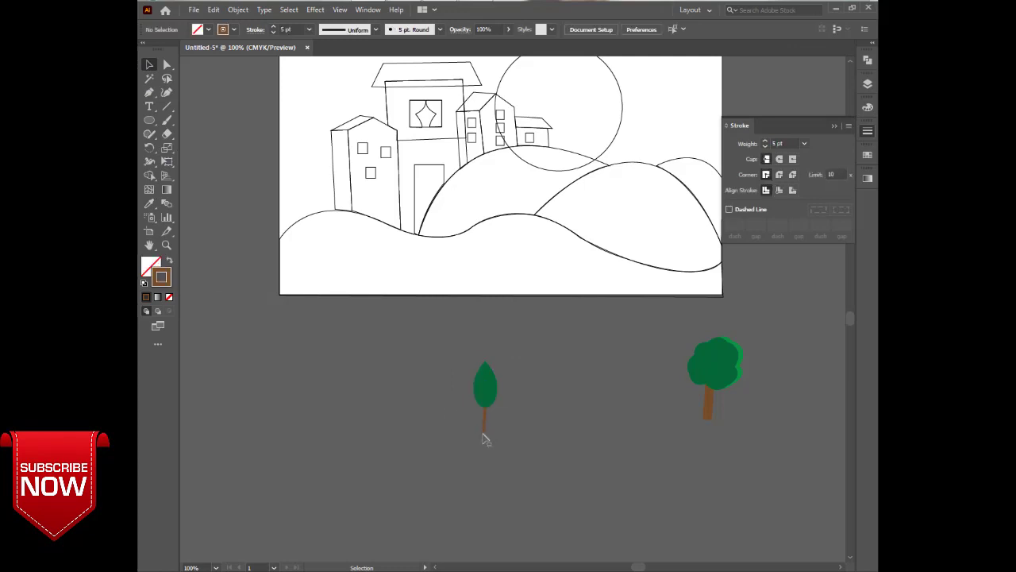
- Bring the pointed tree's crown to the front of its trunk line
click(485, 430)
click(434, 359)
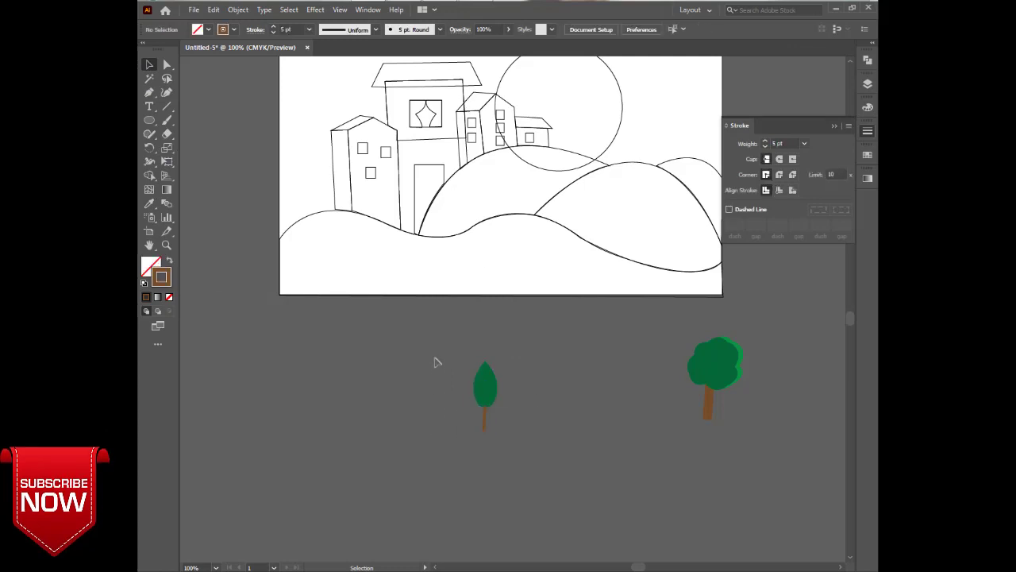
drag(453, 349, 525, 468)
right_click(482, 390)
click(592, 490)
click(592, 490)
click(488, 388)
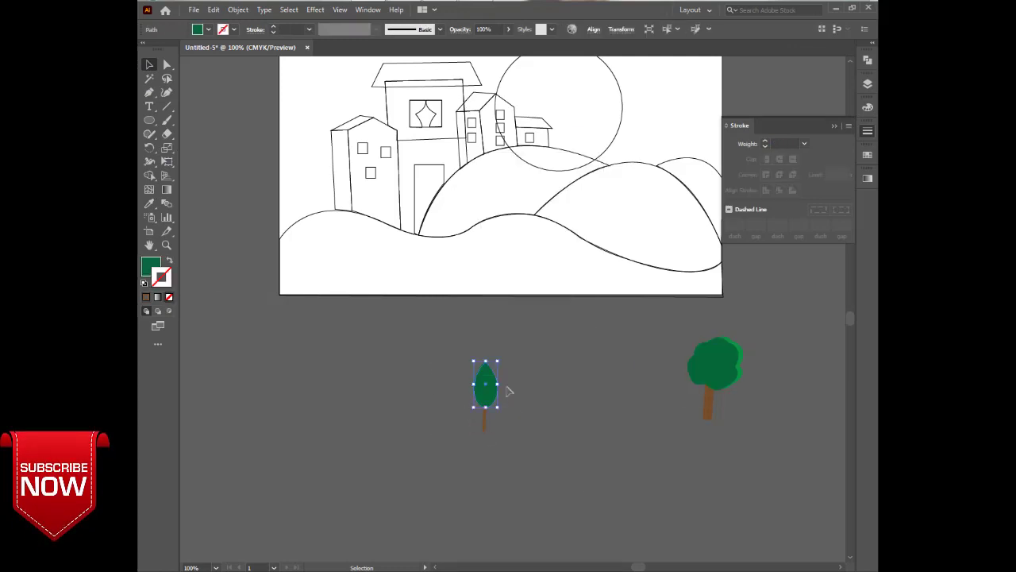
right_click(506, 387)
mouse_move(568, 325)
click(669, 326)
- Group the pointed tree's crown and trunk
click(534, 408)
drag(437, 355, 519, 451)
right_click(523, 439)
click(568, 271)
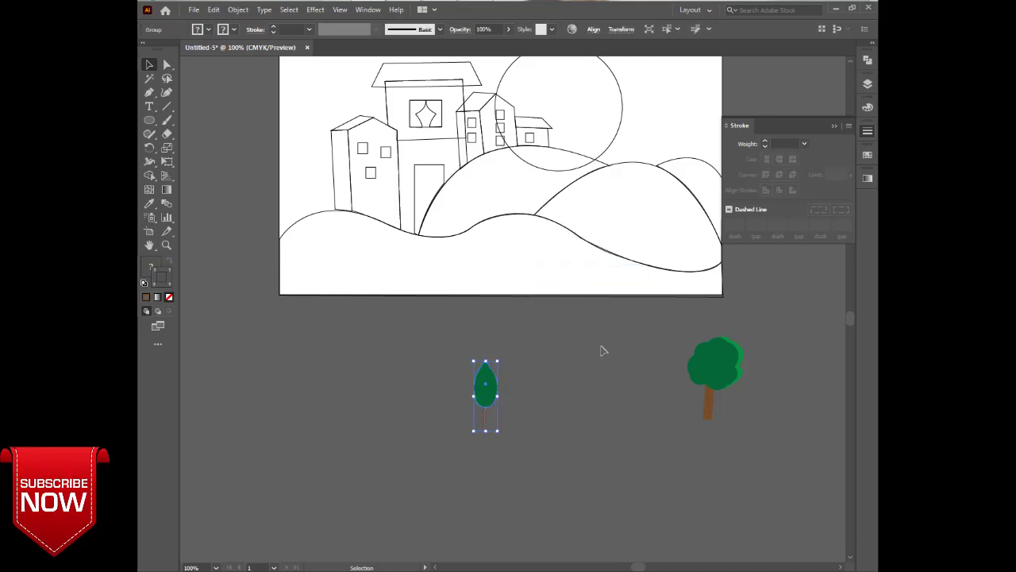
click(601, 350)
- Place a scaled-down round tree on the far-right hill and an enlarged copy on the crest of the neighbouring hill
scroll(548, 351, up, 3)
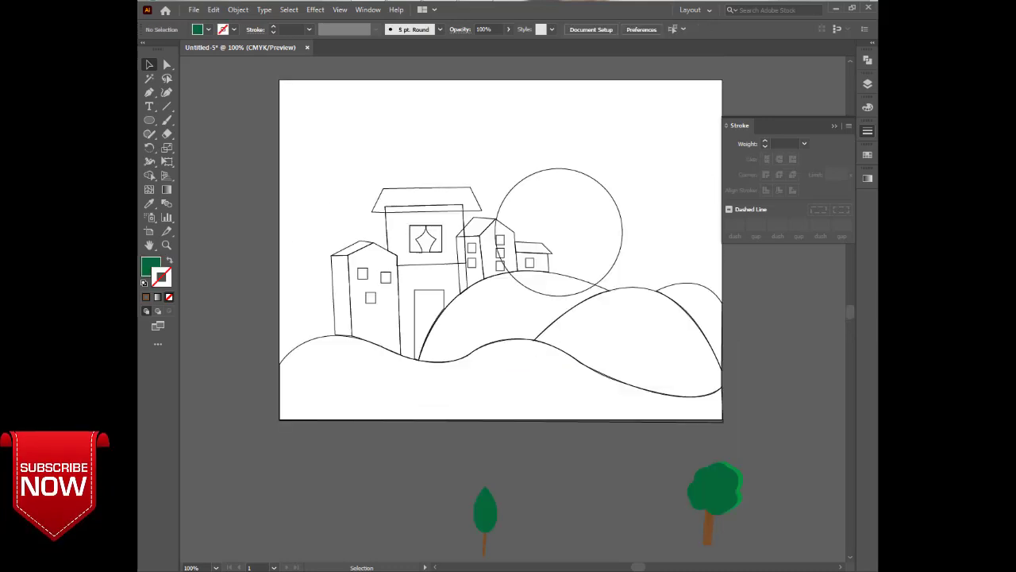
drag(699, 478, 706, 254)
drag(708, 263, 635, 228)
drag(660, 266, 665, 265)
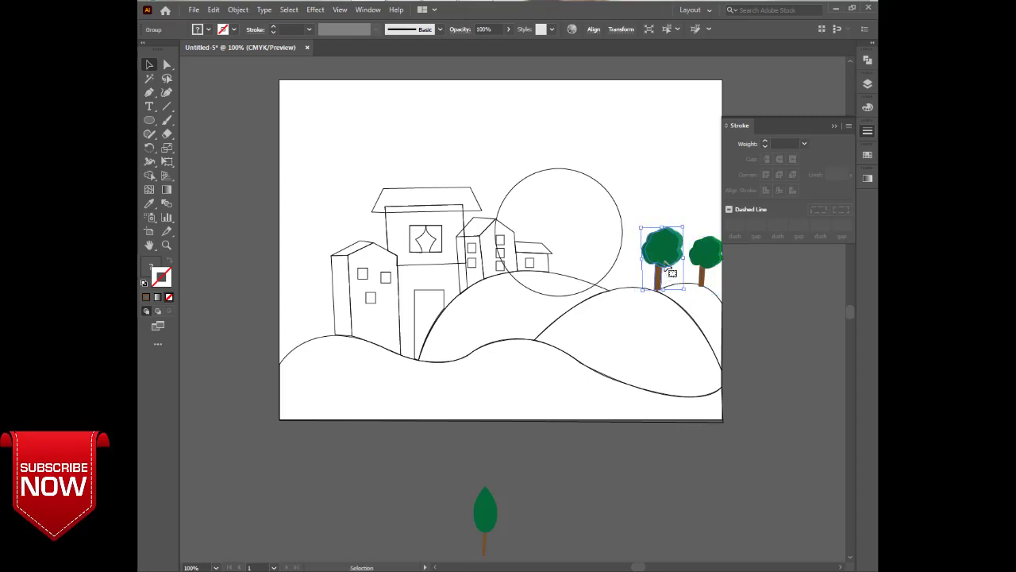
drag(642, 228, 637, 211)
- Place the pointed tree, scaled down, on the hill crest just left of the large round tree
click(581, 525)
drag(490, 517, 619, 275)
click(647, 236)
- Shrink the round tree on the far-right hill and stand it at the artboard's right edge
click(705, 255)
click(689, 236)
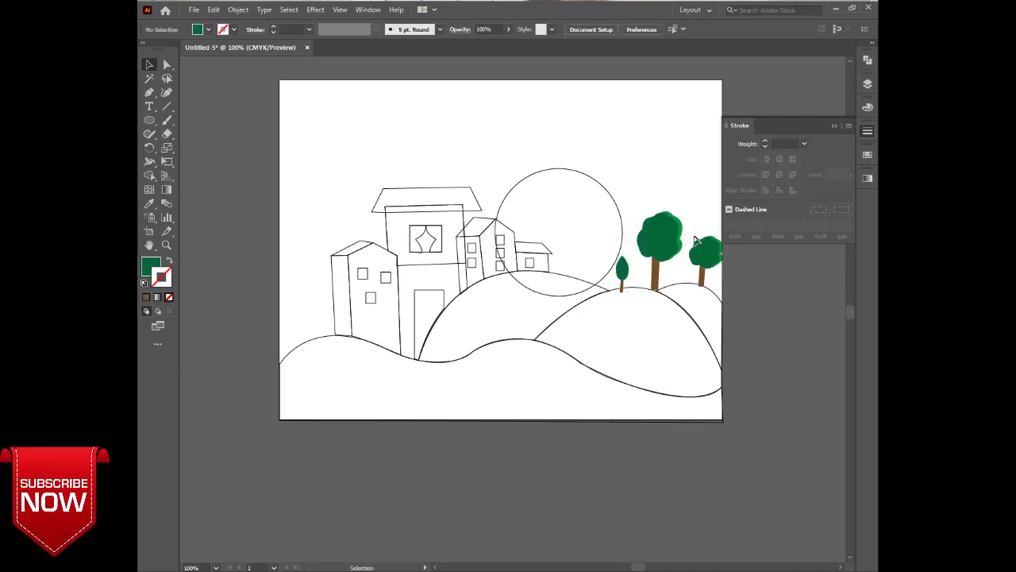
click(697, 246)
drag(689, 236, 702, 258)
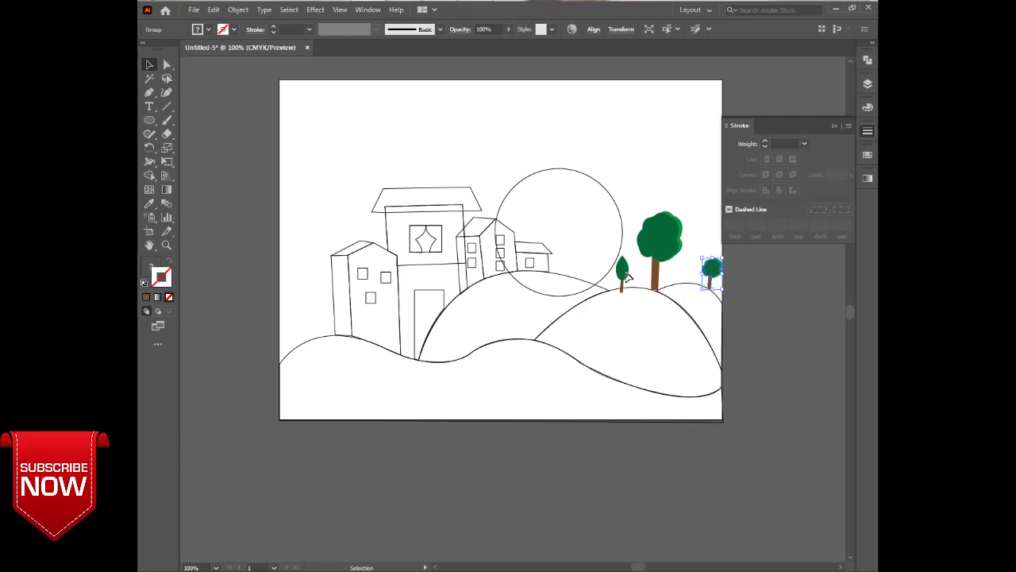
- Add two small copies of the pointed tree on the hills between the two round trees
drag(625, 272, 687, 276)
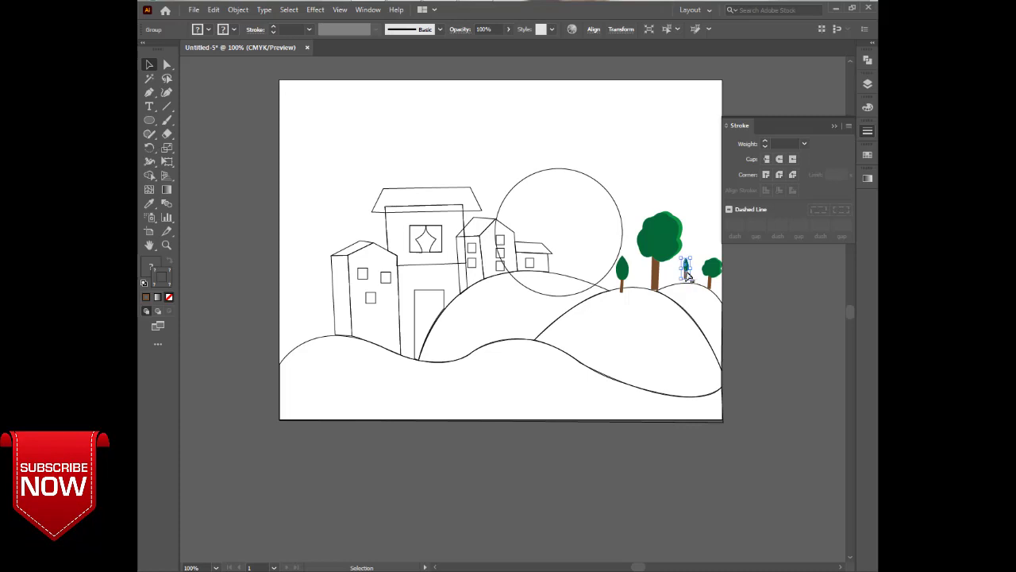
click(686, 327)
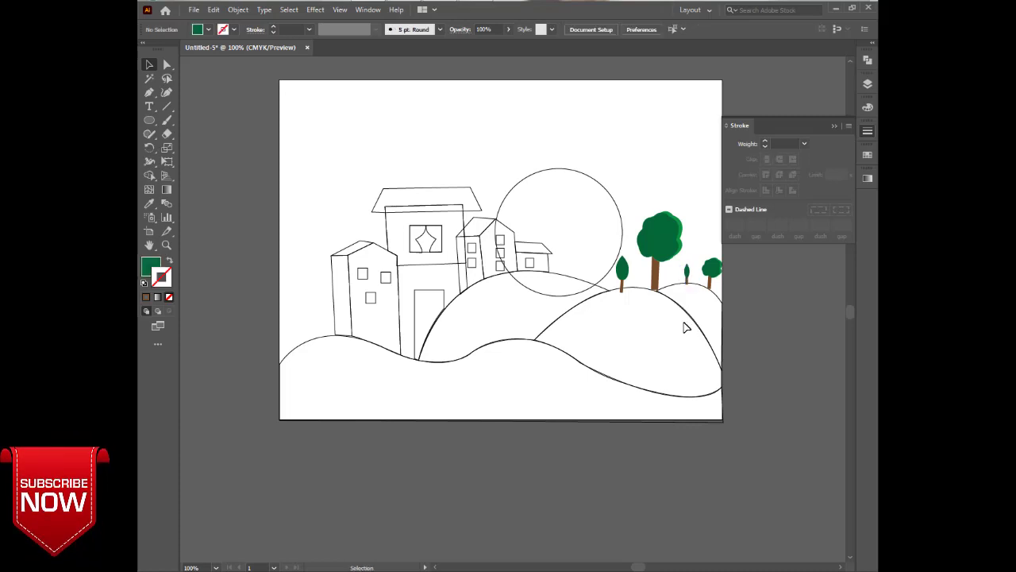
click(688, 275)
click(703, 319)
- Copy a small round tree and a pointed tree onto the left end of the front hill
drag(683, 274, 291, 341)
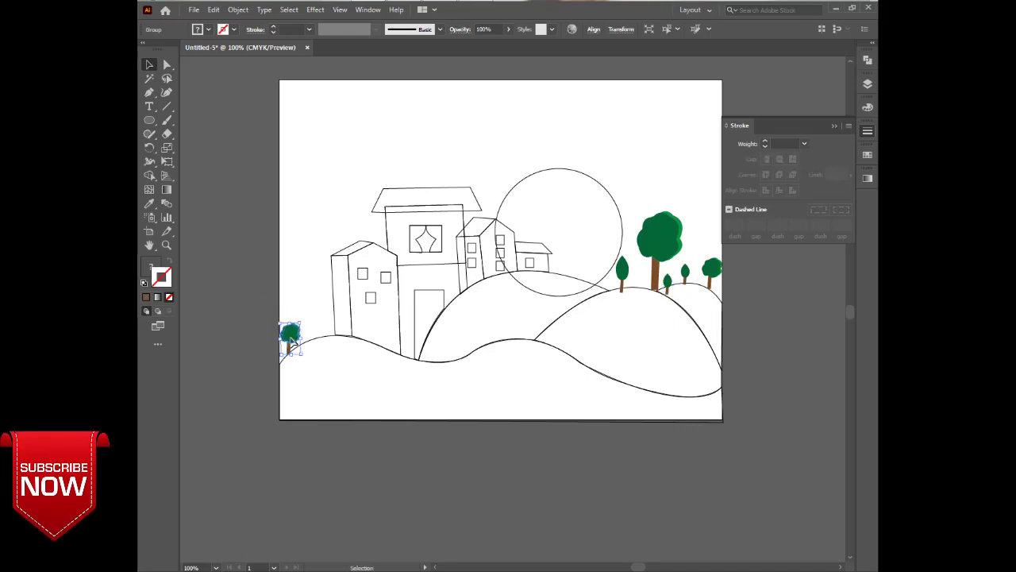
drag(623, 277, 315, 324)
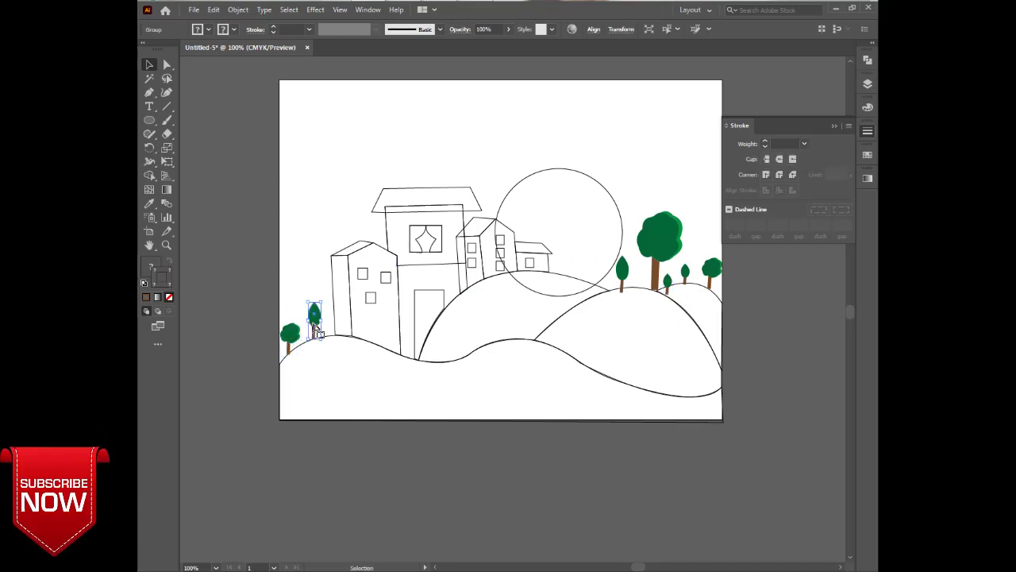
click(302, 307)
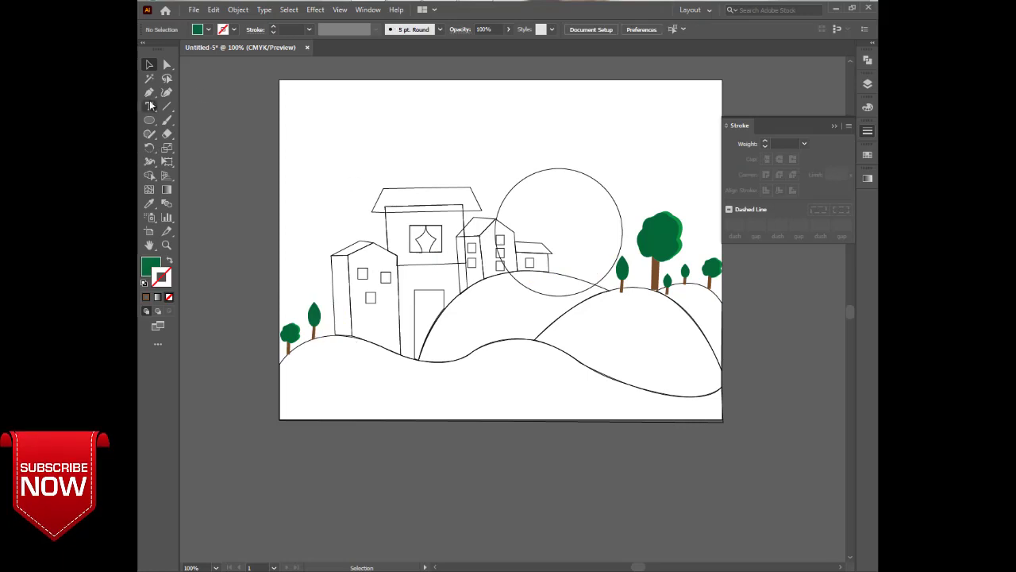
- Set the Pen tool to draw with no fill and a black stroke
key(p)
click(169, 297)
click(170, 281)
click(732, 180)
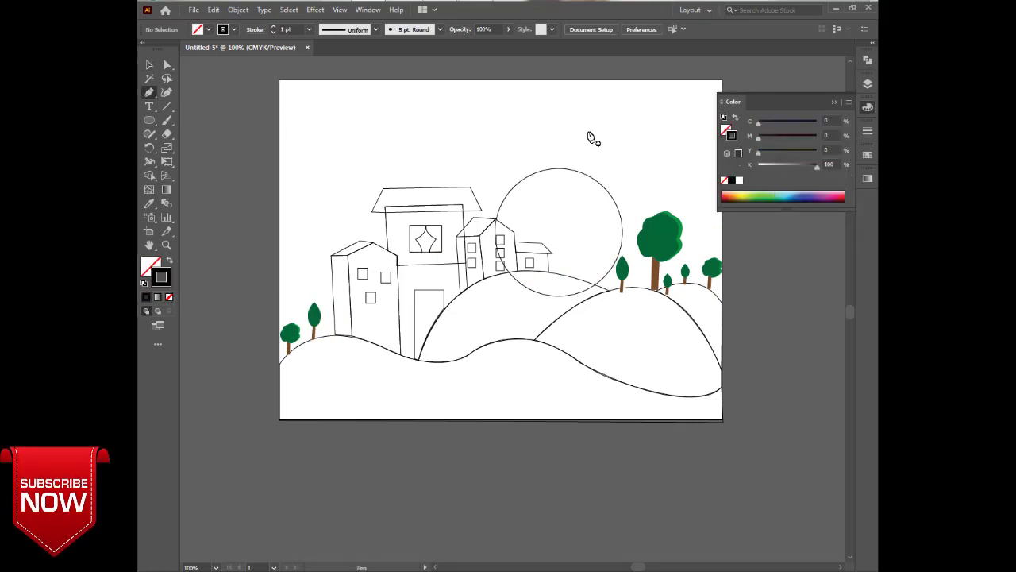
click(833, 102)
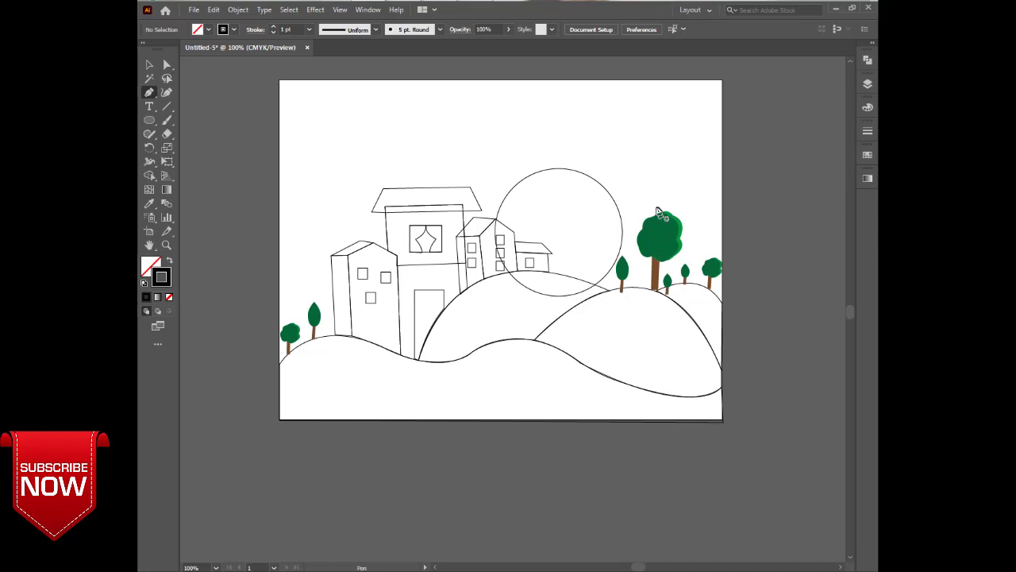
- Draw a scalloped cloud edge across the sky from the artboard's left edge to above the sun
click(279, 152)
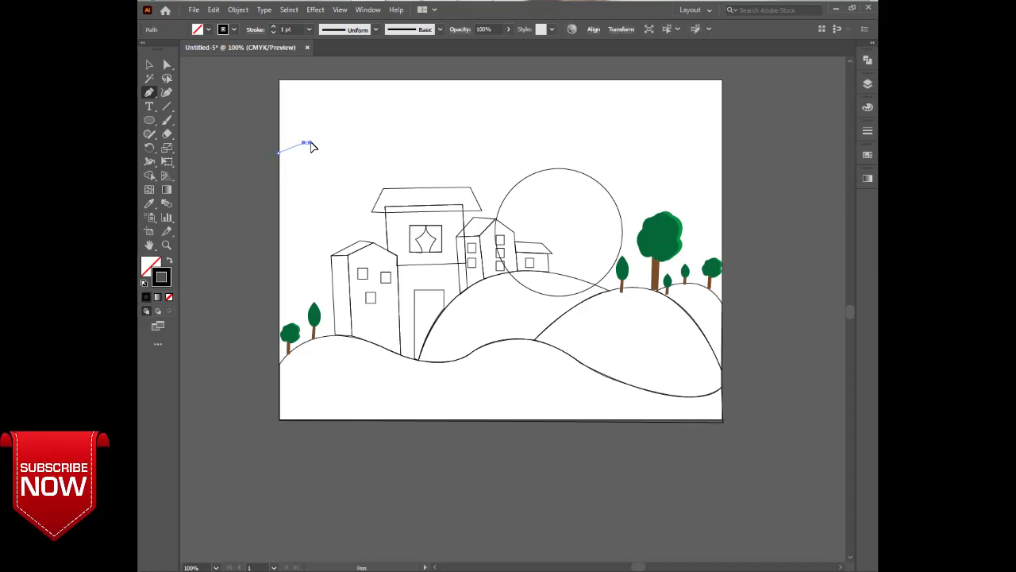
drag(310, 143, 325, 151)
ctrl+click(280, 141)
click(307, 143)
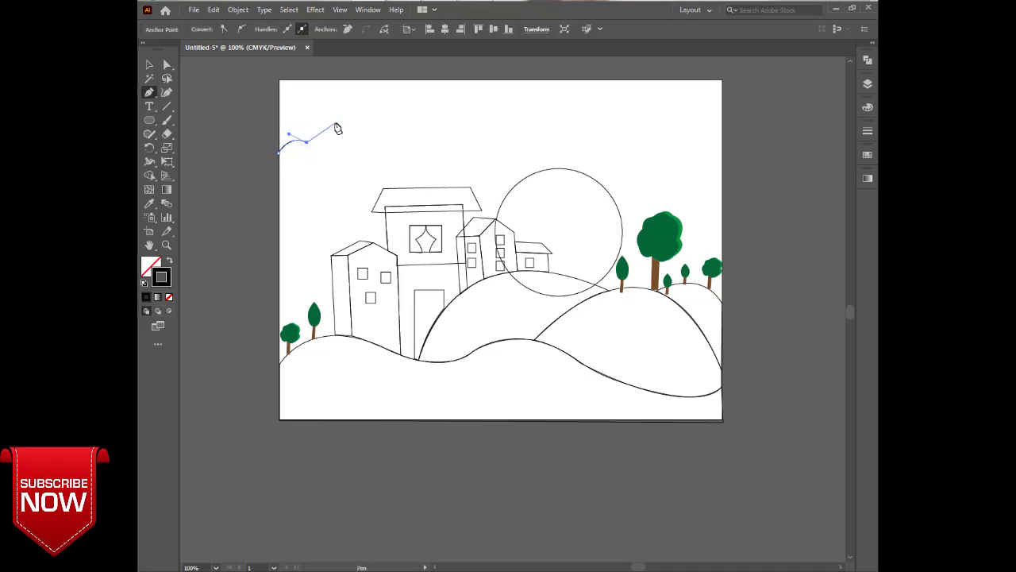
drag(376, 113, 527, 141)
click(503, 106)
drag(527, 105, 567, 148)
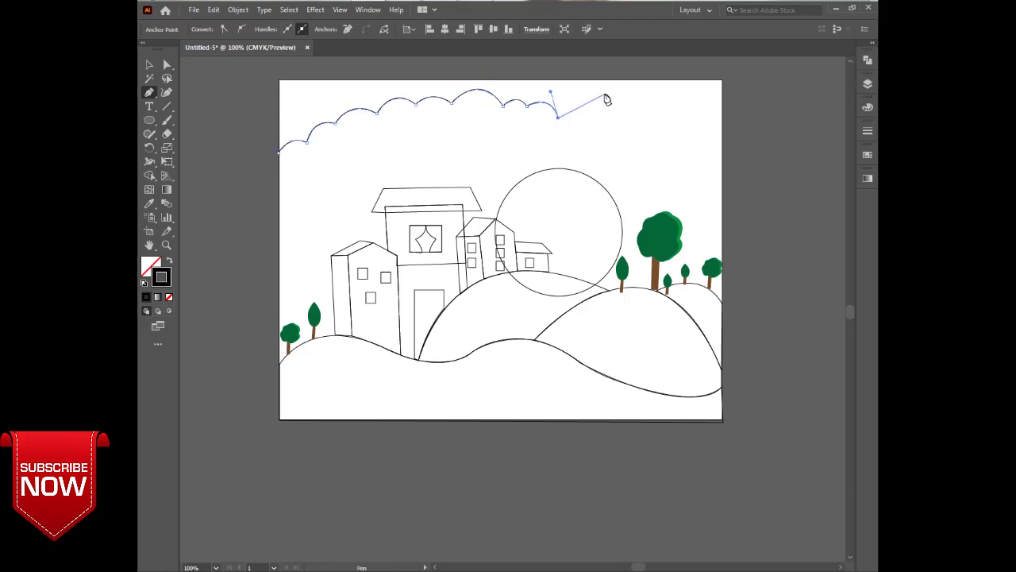
- Continue the cloud scallops to the artboard's right edge and close the shape with a straight base
drag(592, 107, 727, 134)
click(604, 119)
click(712, 135)
click(721, 131)
click(723, 178)
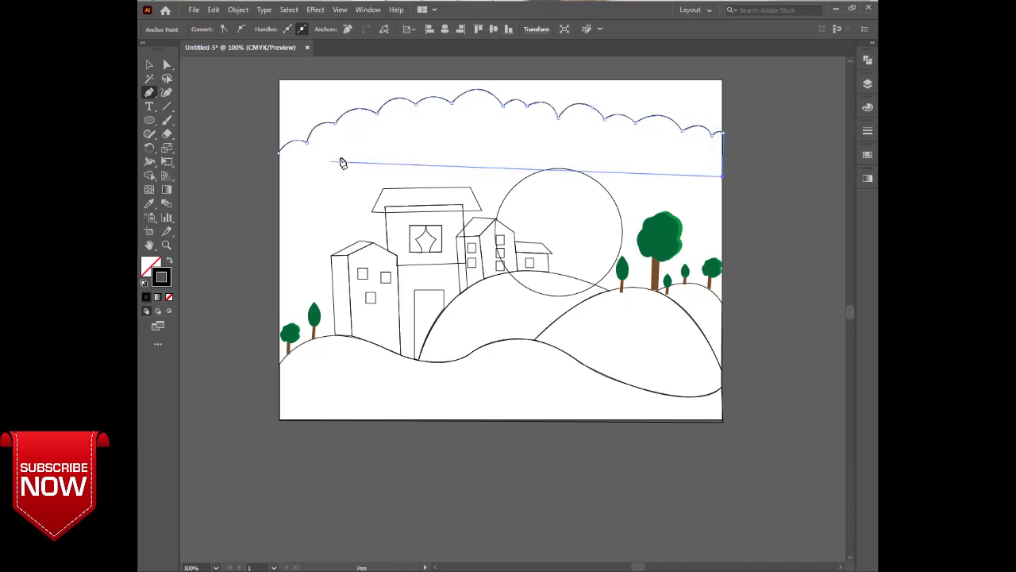
click(279, 177)
click(279, 153)
- Duplicate the cloud bank and stagger the two shapes one below the other, overlapping the buildings and the sun
click(149, 66)
drag(324, 131, 339, 173)
key(Down)
key(Down)
key(Down)
key(Down)
key(Down)
key(Down)
key(Down)
key(Down)
key(Down)
key(Down)
key(Down)
key(Down)
key(Down)
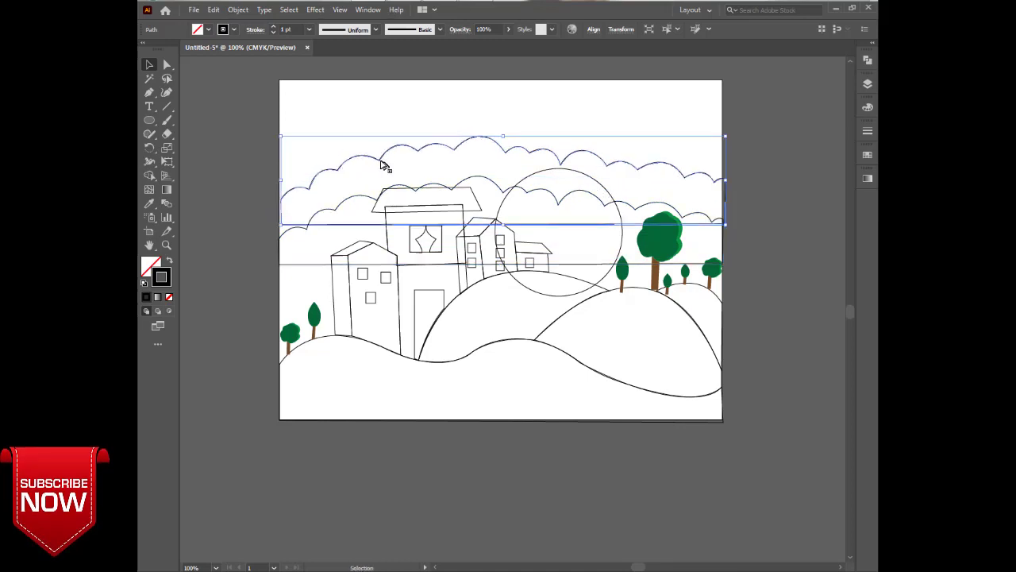
click(265, 185)
click(306, 204)
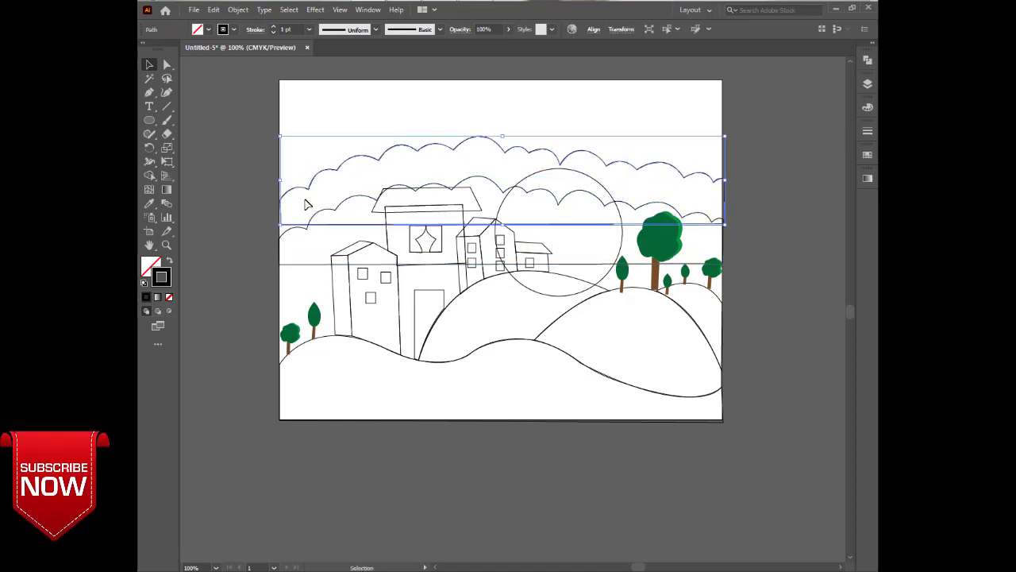
click(191, 218)
- Draw a sky rectangle from the artboard's top edge down into the front hill at full width and send it to back
key(m)
mouse_move(278, 79)
mouse_down()
mouse_move(672, 347)
mouse_move(722, 388)
mouse_move(722, 414)
mouse_move(722, 400)
mouse_up()
right_click(427, 135)
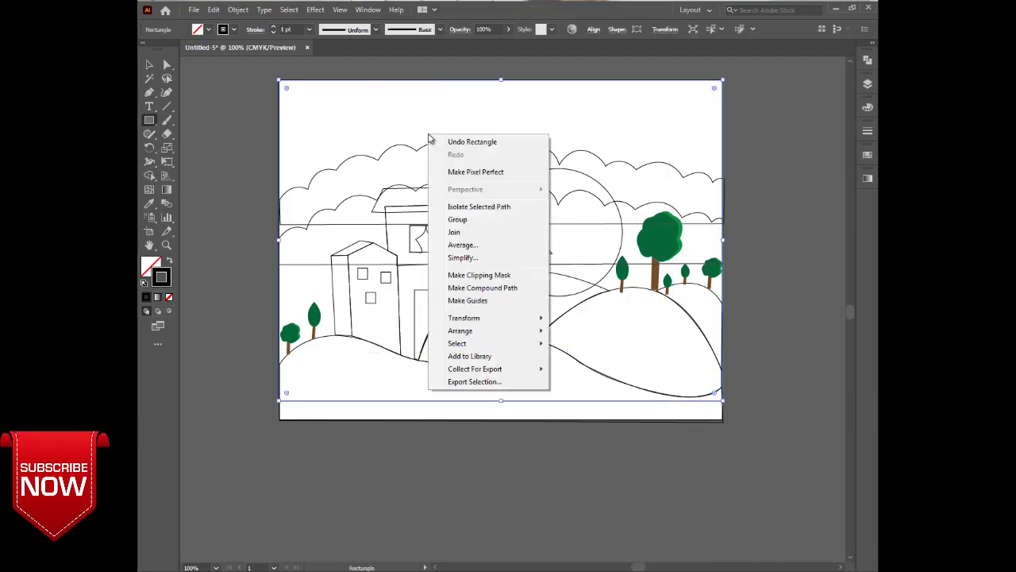
mouse_move(454, 331)
click(594, 370)
click(149, 65)
click(229, 149)
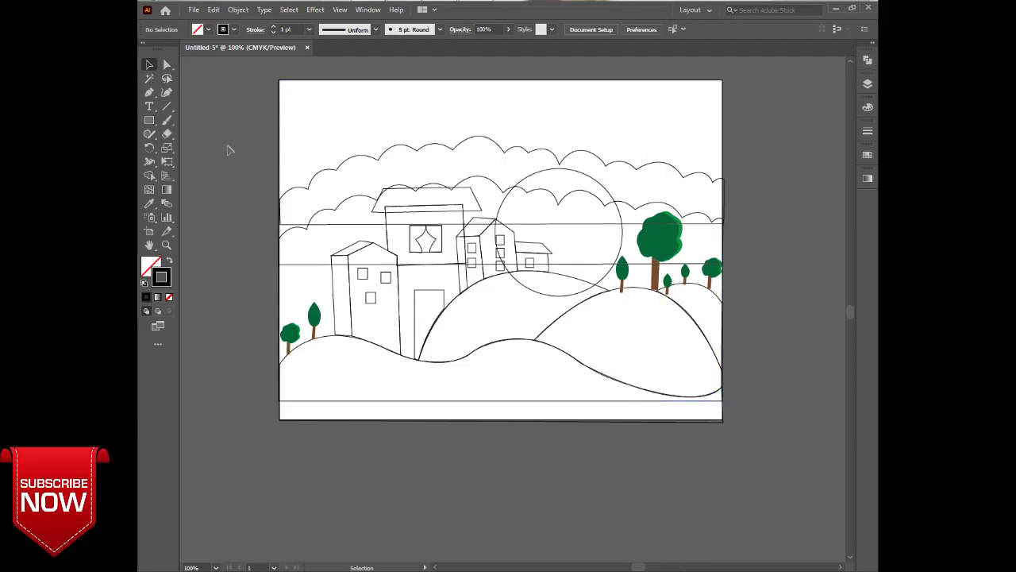
- Draw a long, thin cloud streak in the upper sky, tapering to a point from the artboard's left edge
key(p)
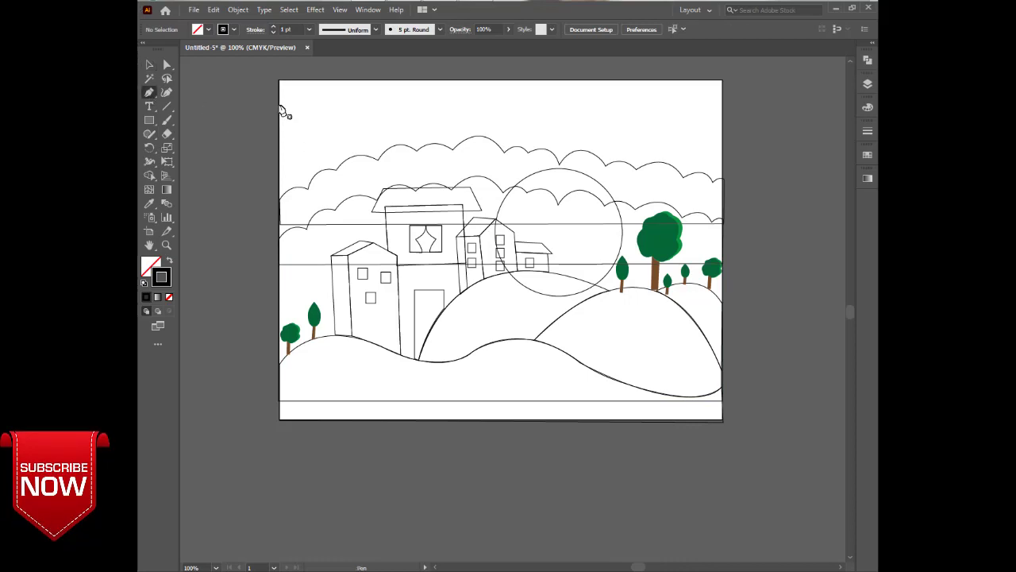
click(279, 104)
drag(465, 112, 500, 117)
click(464, 111)
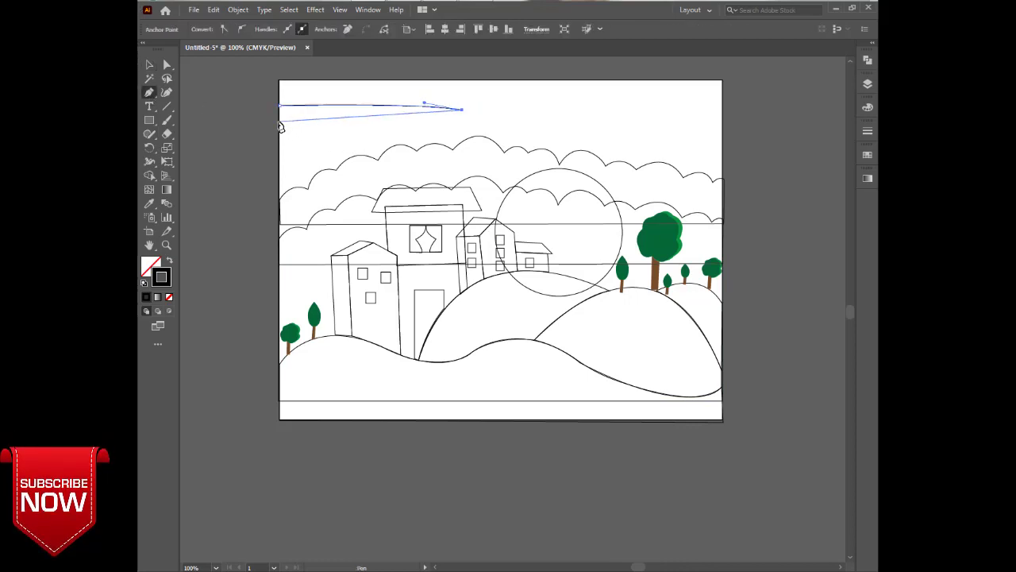
click(279, 107)
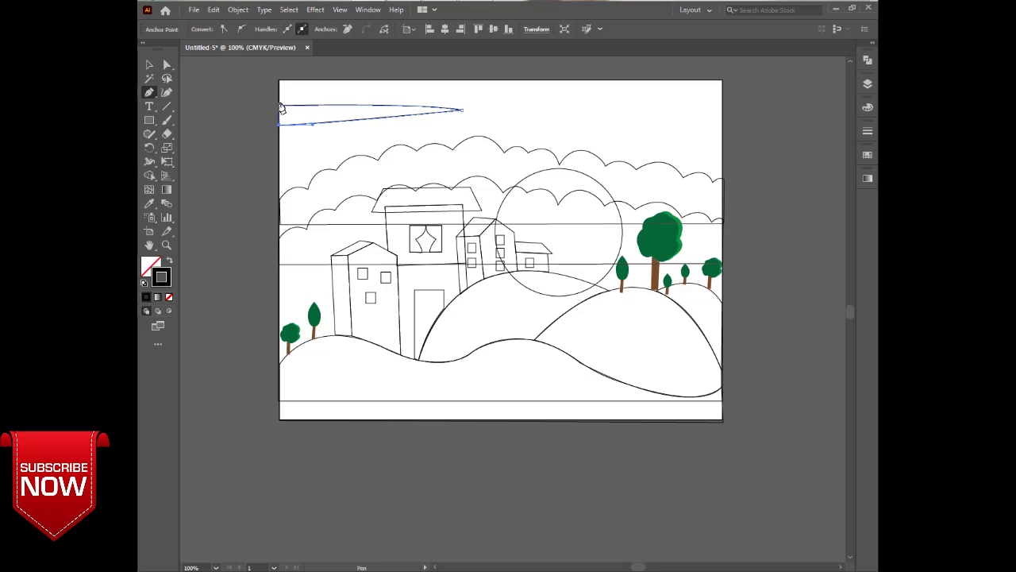
- Copy the cloud streak, reflect the copy across the vertical axis, and place it against the artboard's right edge
key(v)
drag(404, 121, 628, 129)
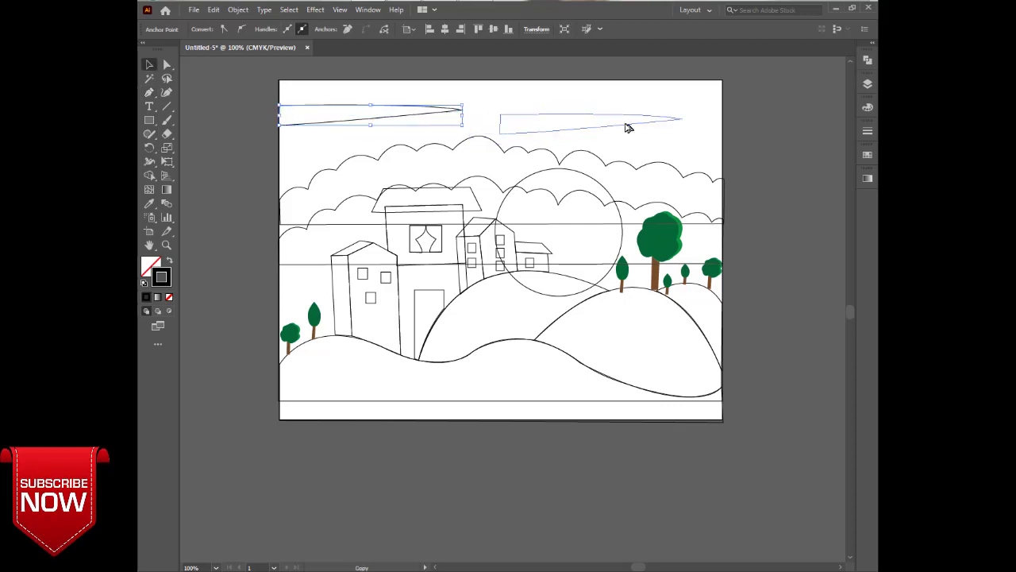
right_click(550, 119)
mouse_move(627, 301)
click(698, 339)
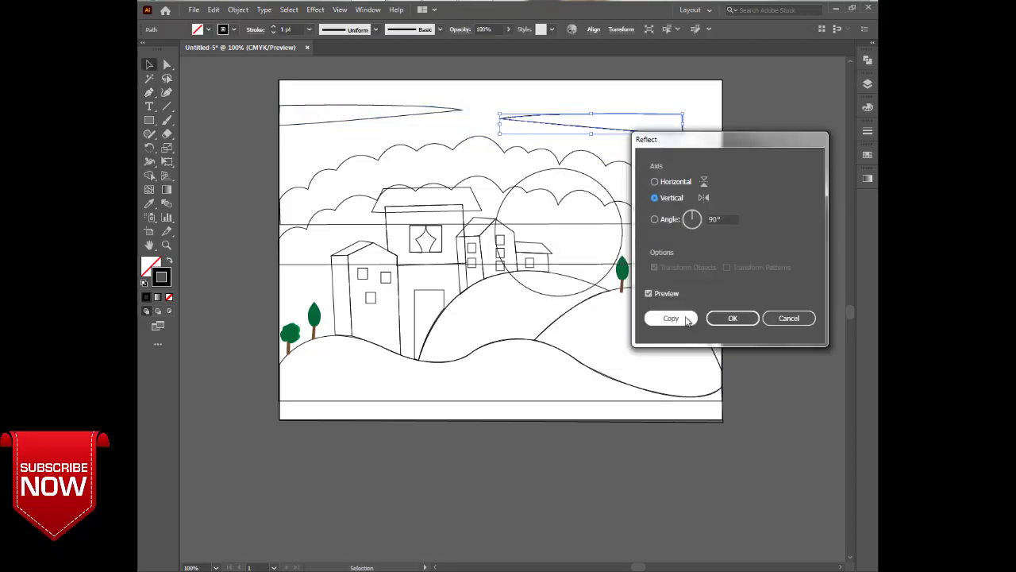
click(730, 317)
drag(594, 130, 636, 147)
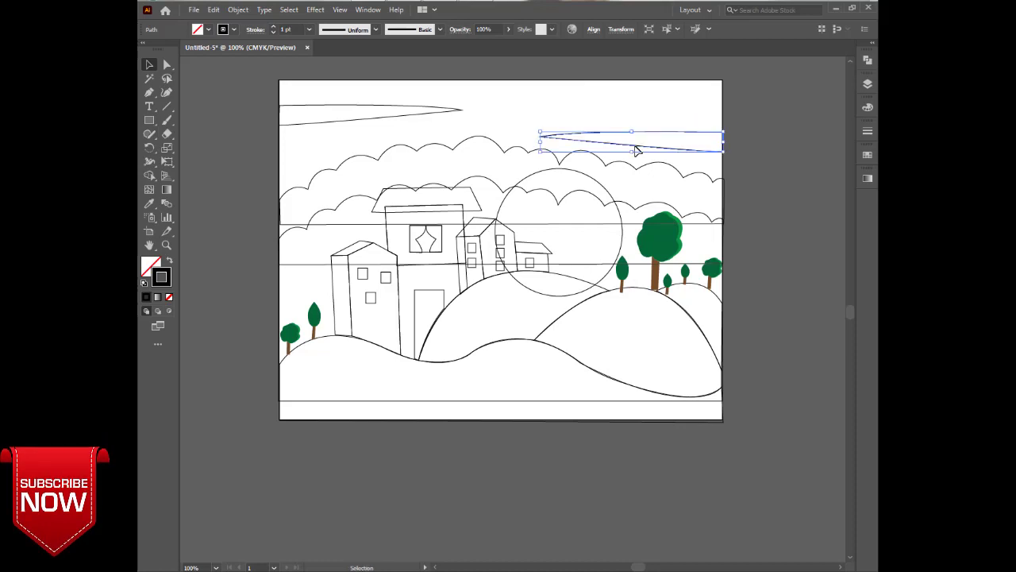
click(405, 97)
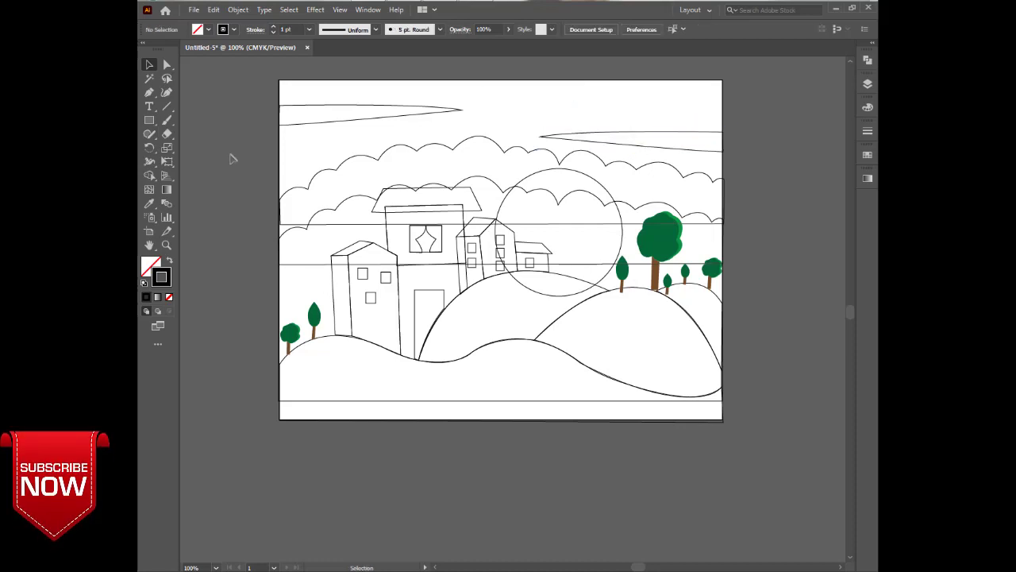
- Give the front hill and the sky rectangle a green stroke of C 47.84, M 0, Y 100, K 43
click(300, 397)
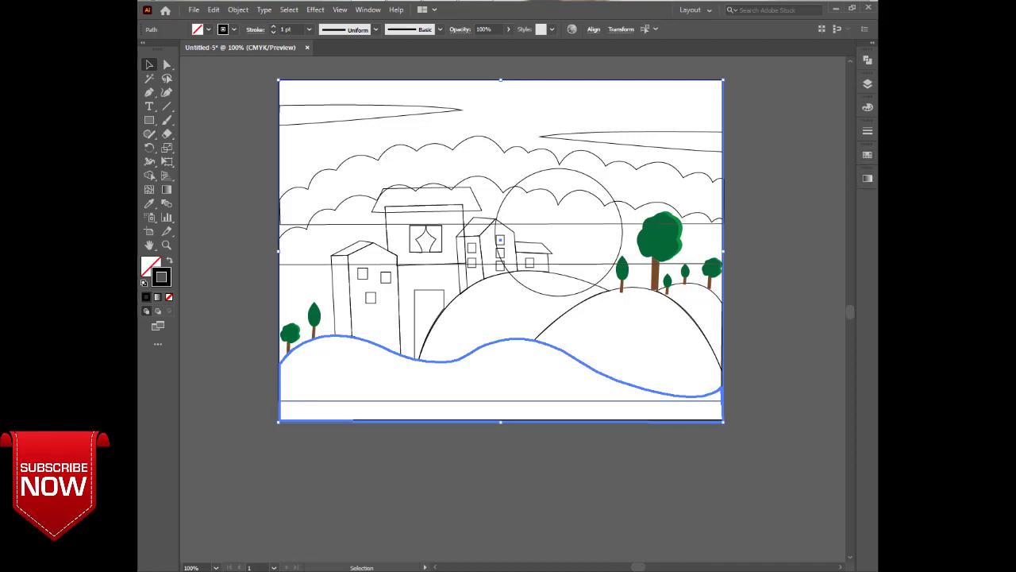
click(867, 107)
click(760, 193)
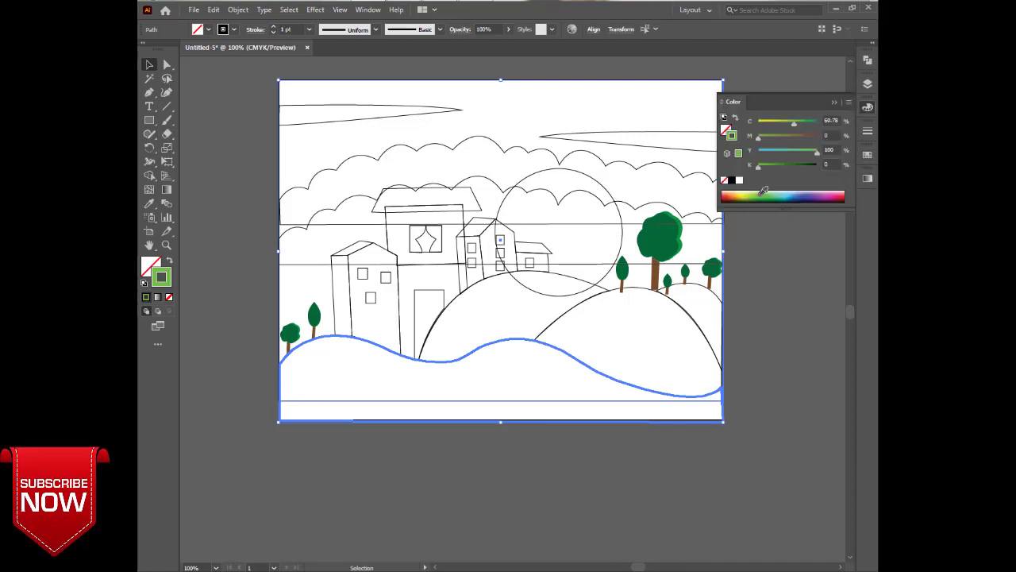
mouse_move(760, 193)
mouse_down()
mouse_move(749, 193)
mouse_move(783, 167)
mouse_up()
drag(162, 283, 149, 266)
click(168, 297)
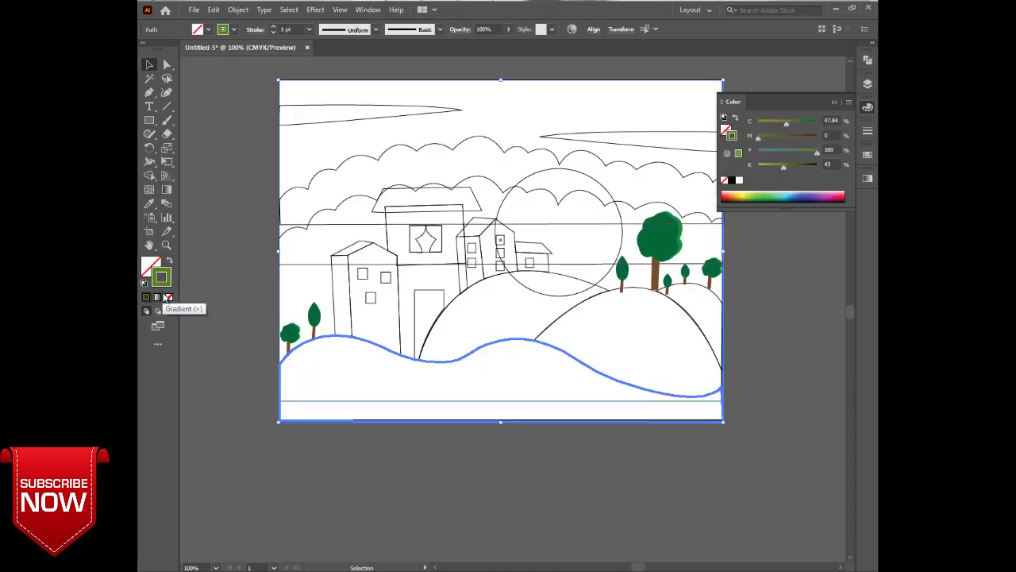
- Fill the front hill alone with its green stroke colour and remove its outline
click(283, 372)
click(281, 368)
drag(162, 282, 149, 266)
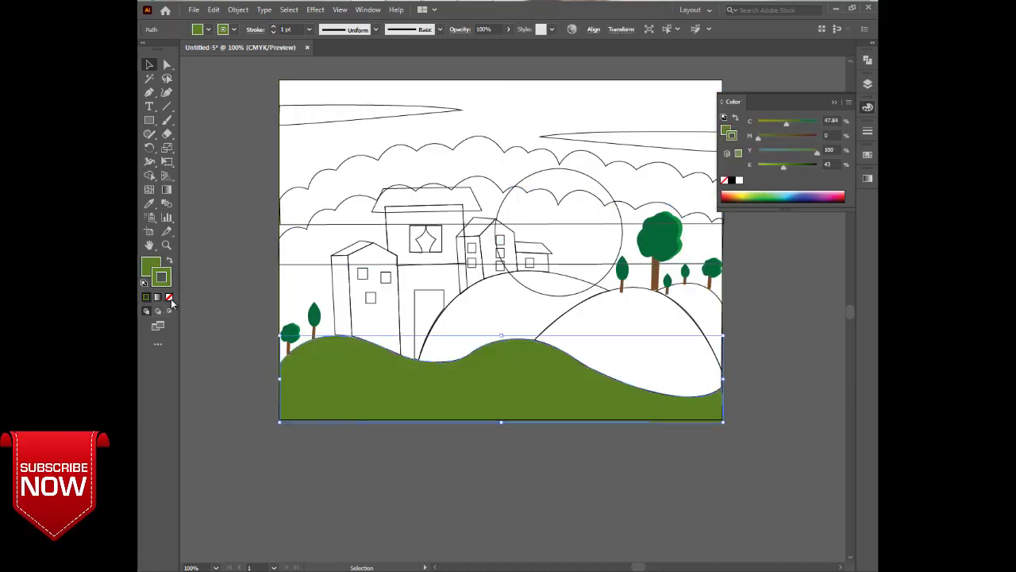
click(168, 297)
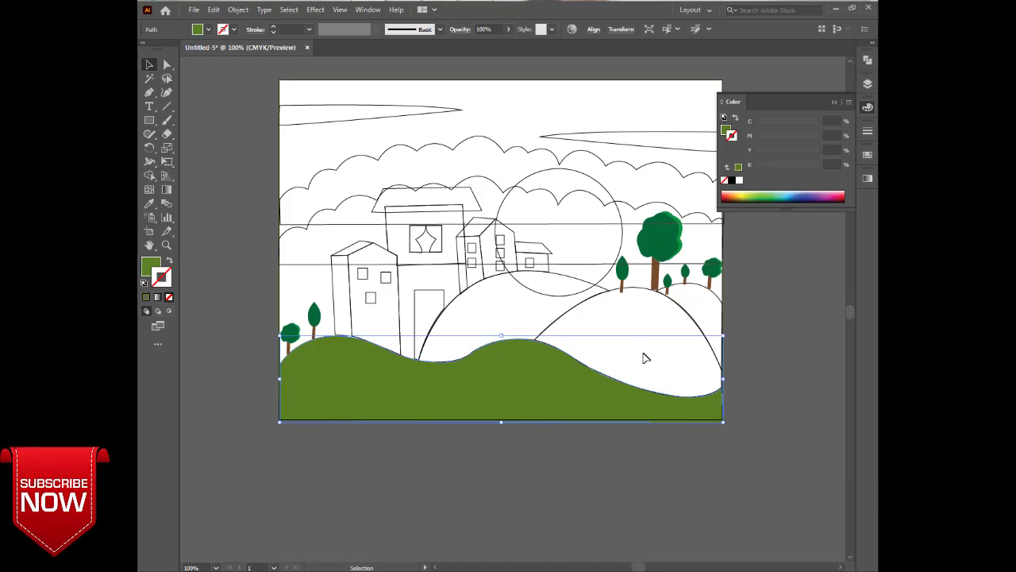
- Darken the front hill's green fill to K 65 and leave the hill without an outline
click(738, 167)
click(794, 165)
click(169, 261)
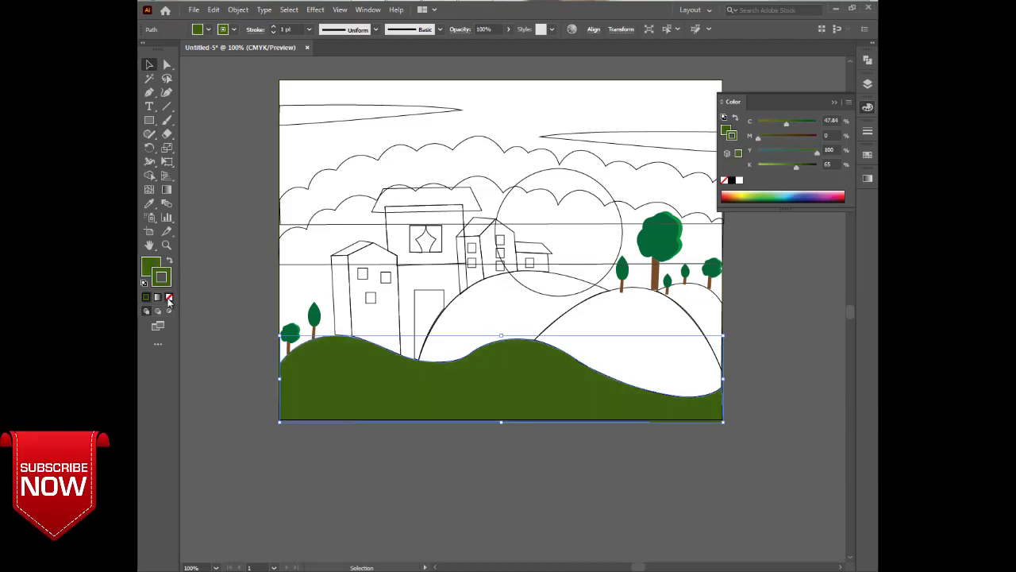
click(169, 297)
- Give the front hill a linear gradient with green stops at about 12 and 32 percent, setting the first stop to K 58
click(868, 177)
drag(735, 216, 742, 282)
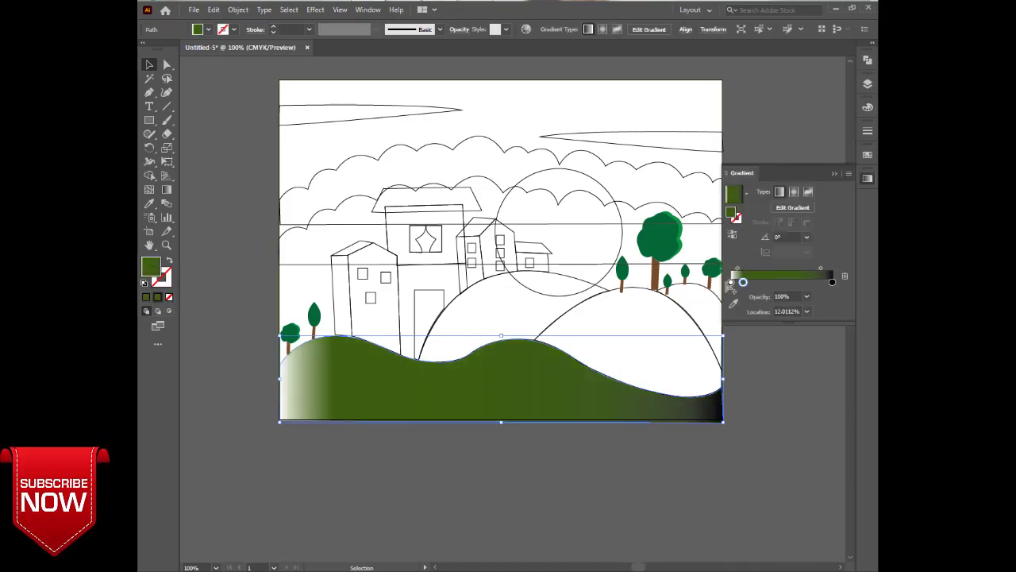
click(868, 108)
click(792, 166)
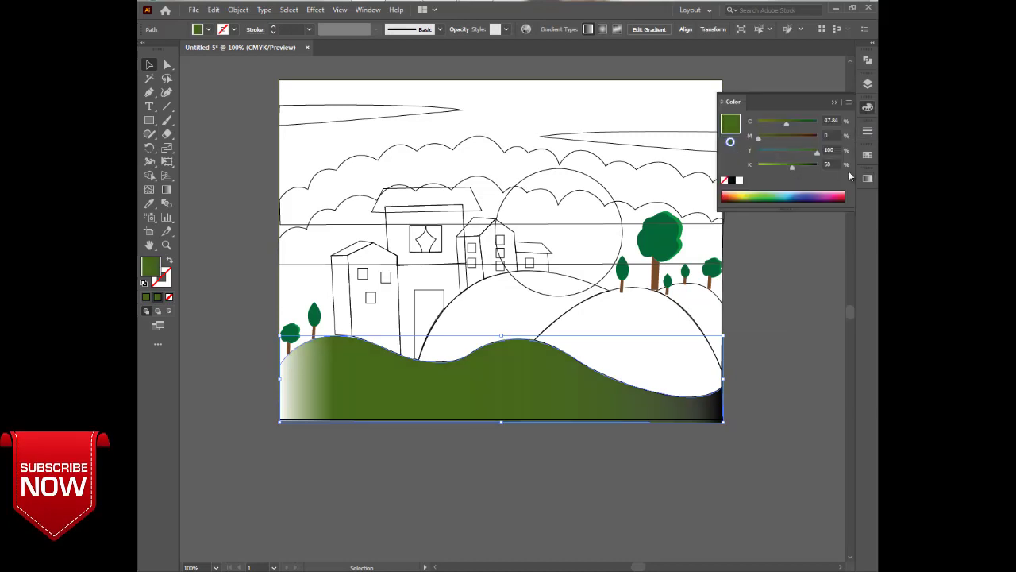
click(868, 178)
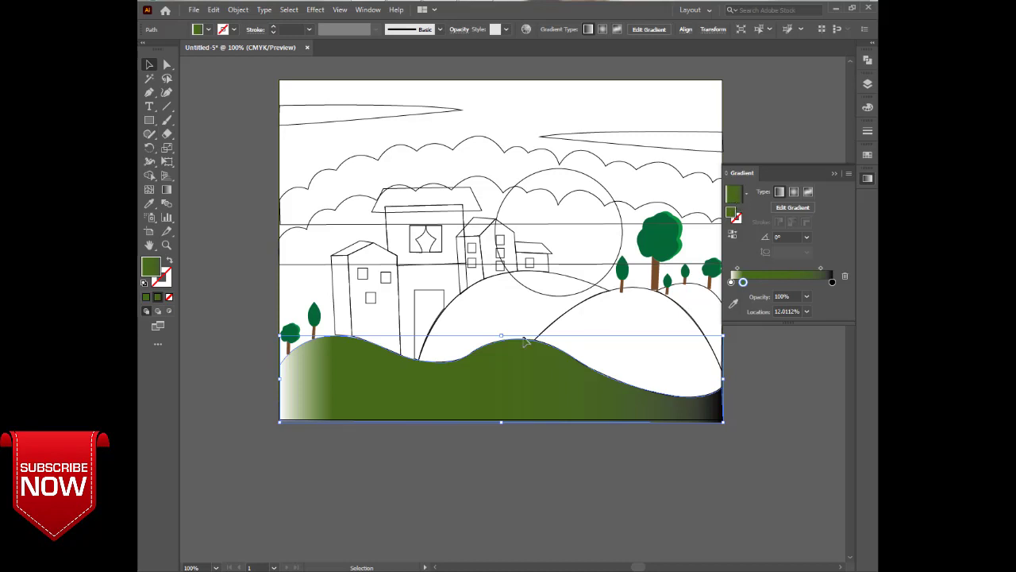
click(145, 297)
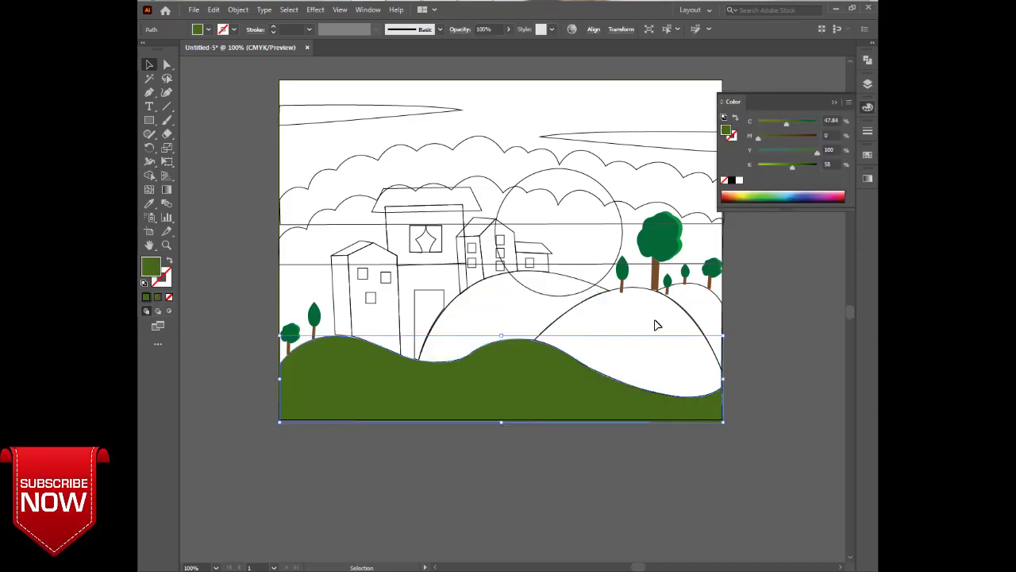
click(868, 179)
click(783, 277)
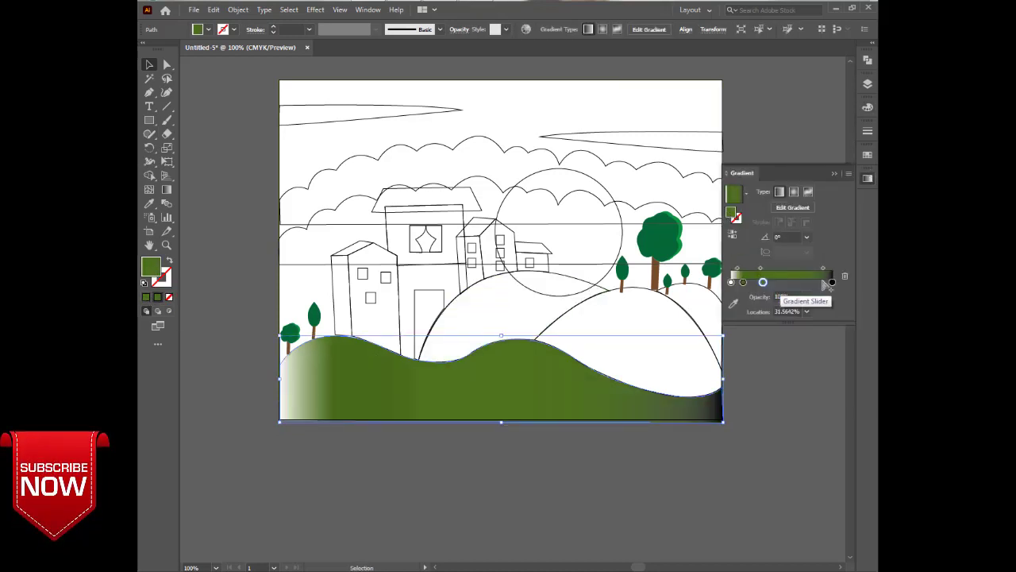
- Delete the front hill gradient's white and black end stops and move a green stop to about 40 percent
click(731, 281)
click(845, 277)
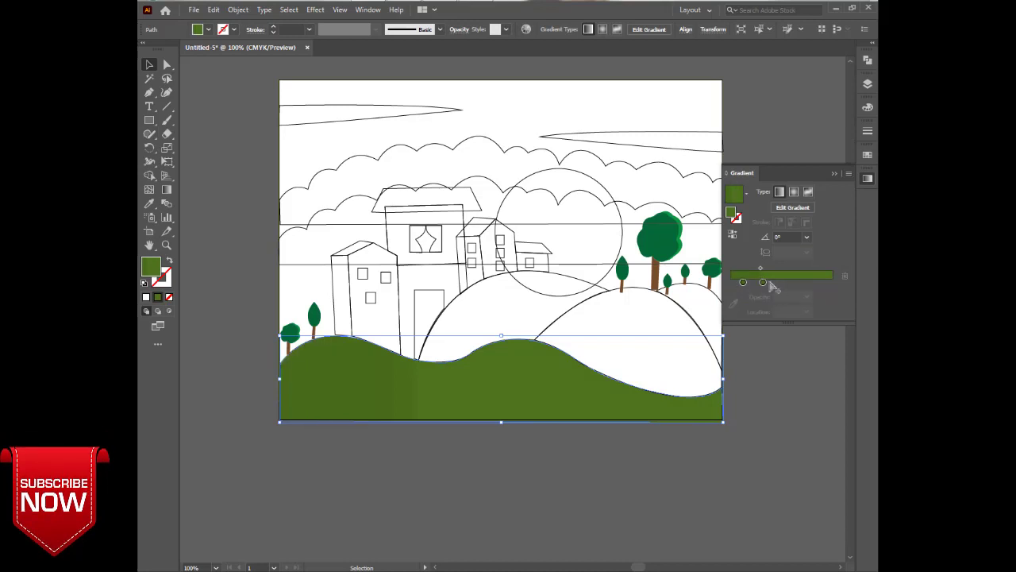
mouse_move(763, 282)
mouse_down()
mouse_move(817, 282)
mouse_move(771, 283)
mouse_up()
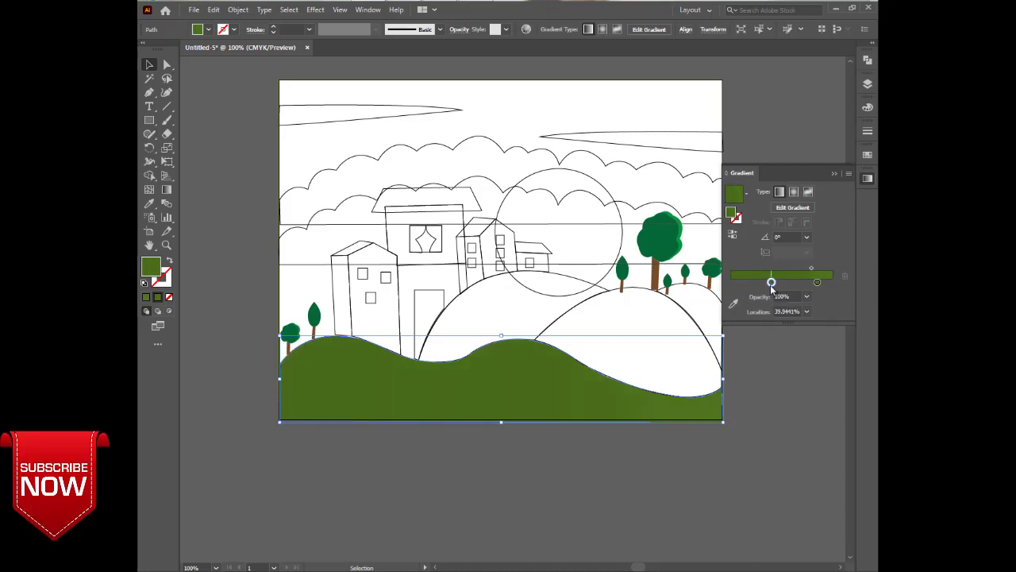
drag(220, 394, 275, 416)
- Fill the middle hill with the same green gradient as the front hill and remove its outline
click(565, 320)
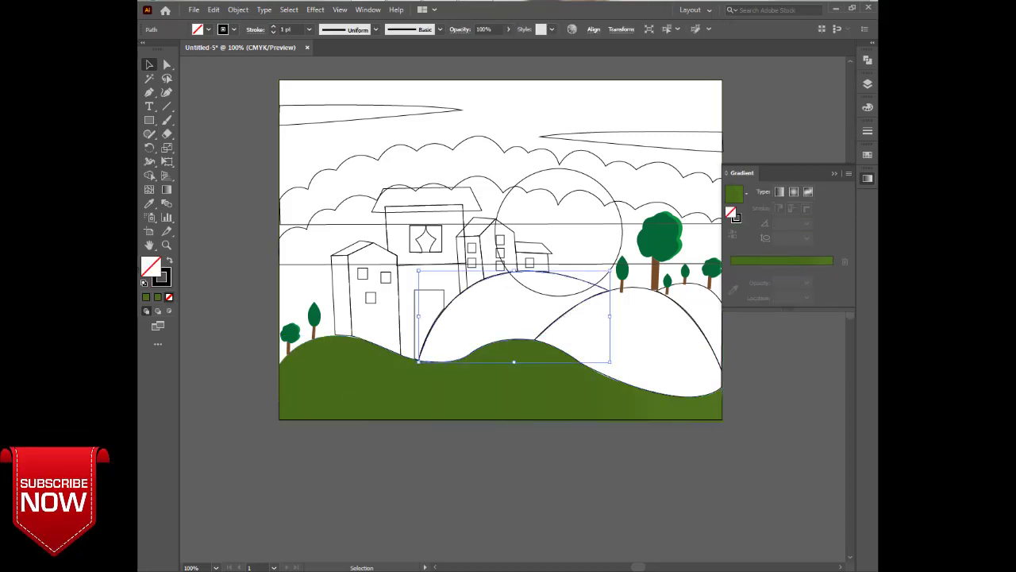
click(167, 295)
click(158, 296)
click(529, 444)
click(472, 340)
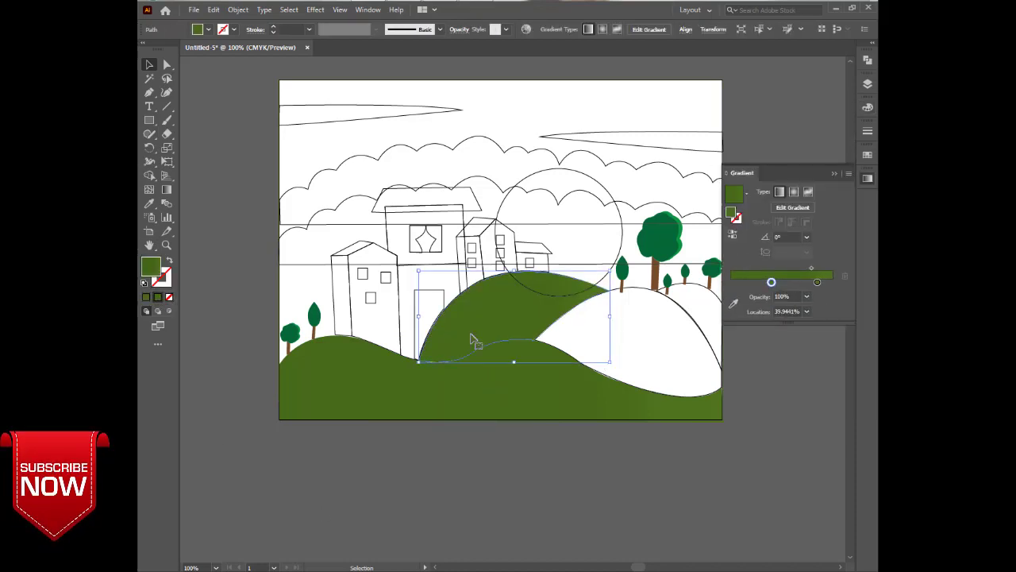
click(595, 325)
click(543, 312)
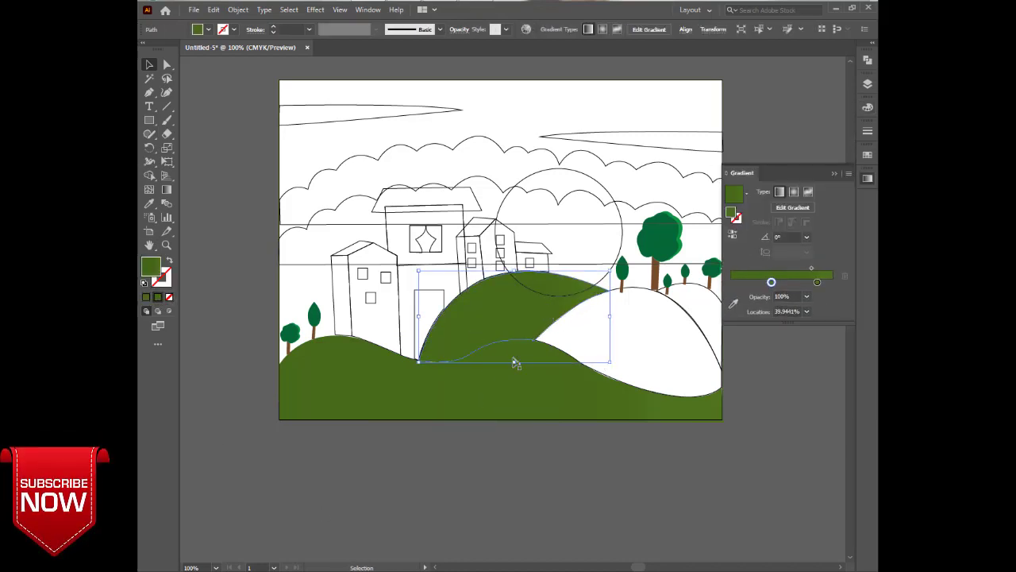
- Fill the large right-hand hill with solid green and darken the fill to K 73
click(679, 347)
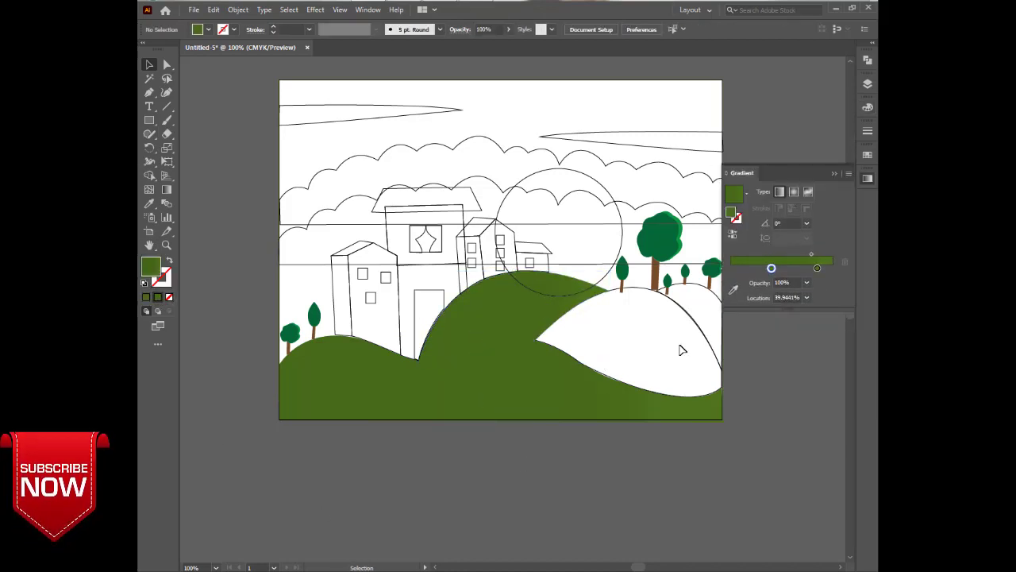
click(146, 299)
click(868, 180)
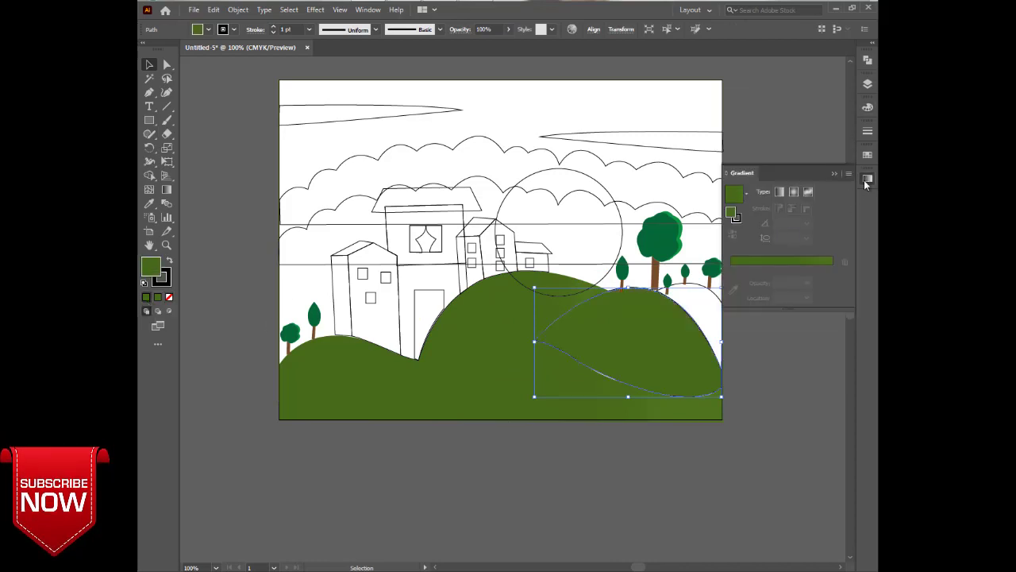
click(867, 108)
drag(794, 169, 801, 165)
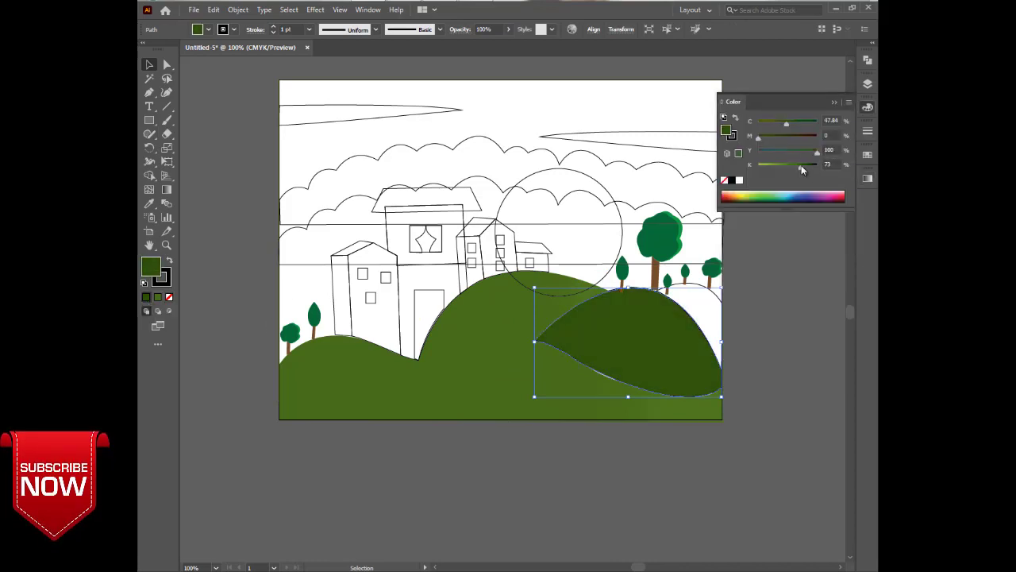
- Try a linear gradient on the large right-hand hill with a dark green stop at about 56 percent
click(867, 180)
click(780, 264)
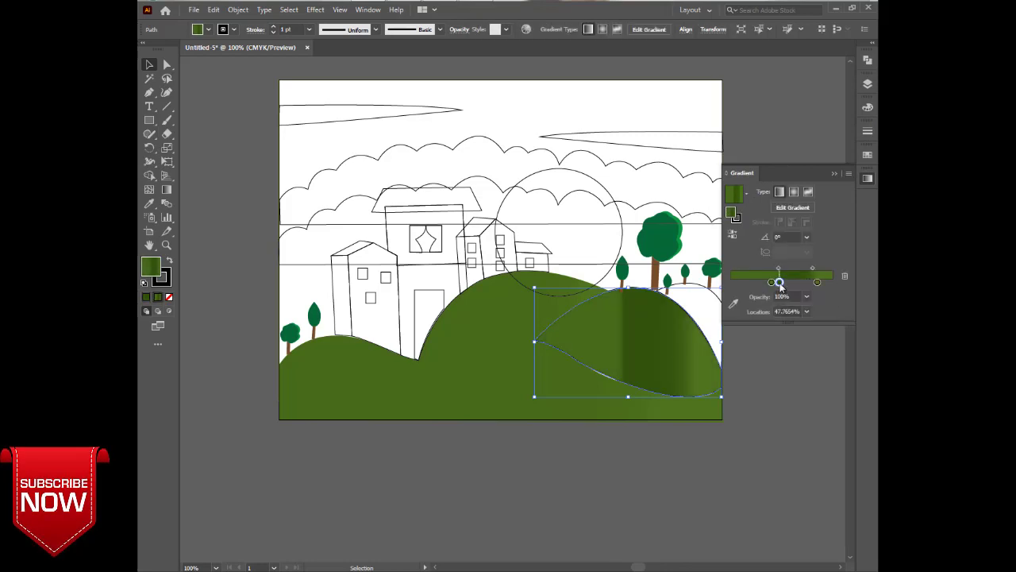
drag(780, 283, 787, 282)
- Copy the middle hill's gradient fill and missing outline onto the large right-hand hill with the Eyedropper
click(167, 189)
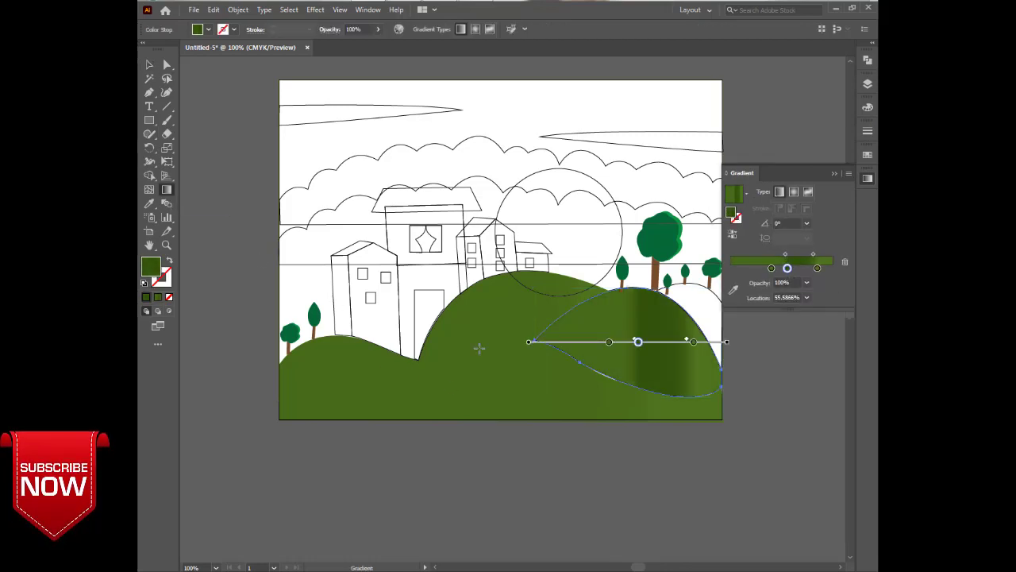
click(149, 203)
click(525, 318)
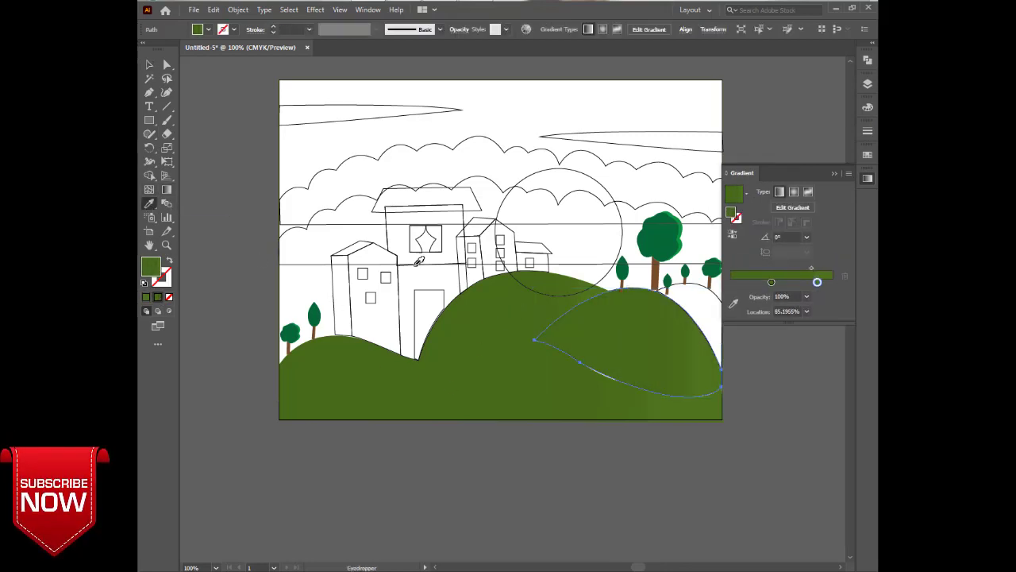
- Nudge the anchor point on the large right-hand hill's lower edge slightly downward over the front hill
click(167, 65)
click(580, 362)
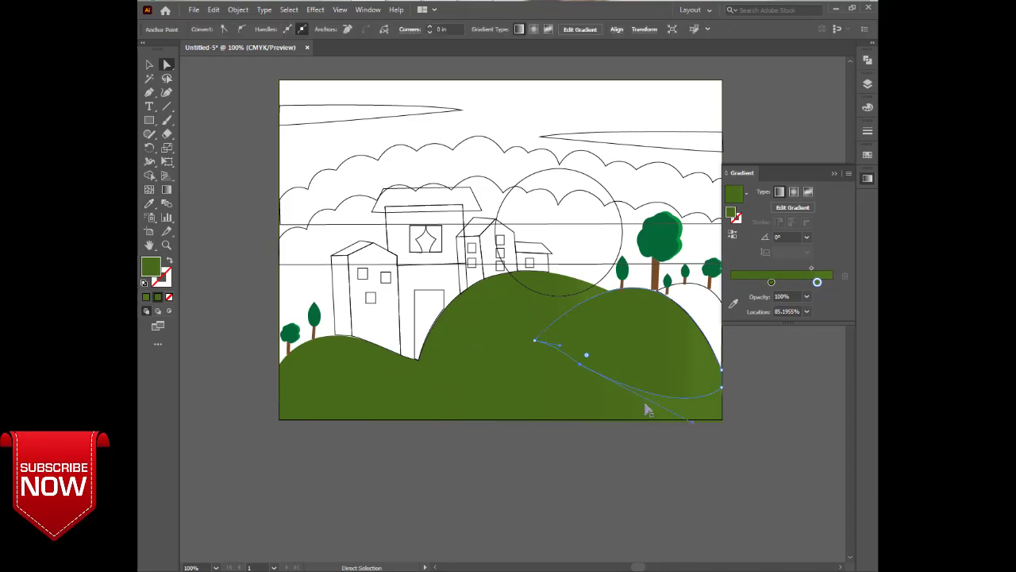
click(671, 445)
click(589, 363)
- Enlarge the large right-hand hill slightly down and to the left so it overlaps the neighbouring hills
click(149, 65)
drag(534, 399, 527, 406)
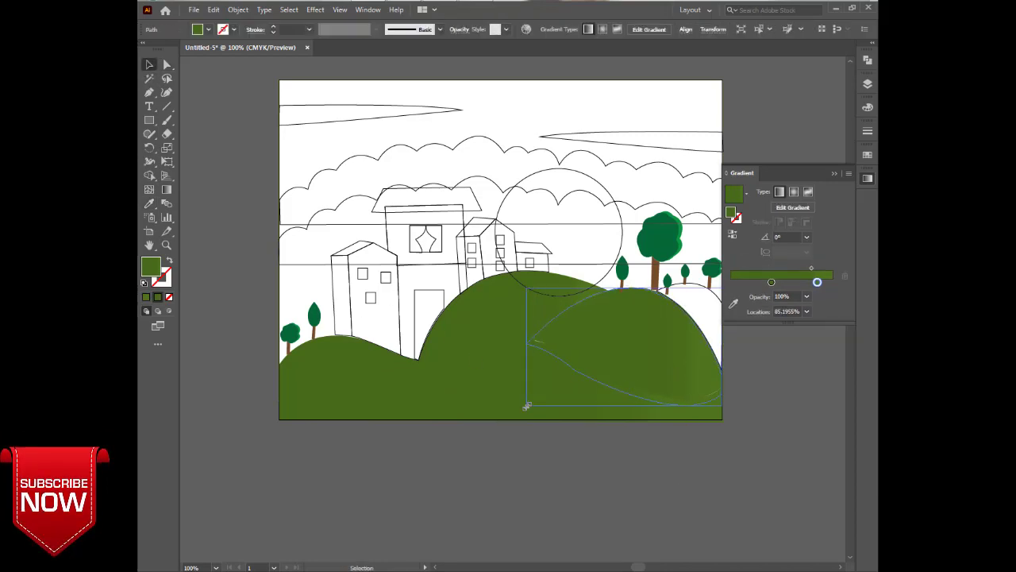
click(592, 445)
click(680, 370)
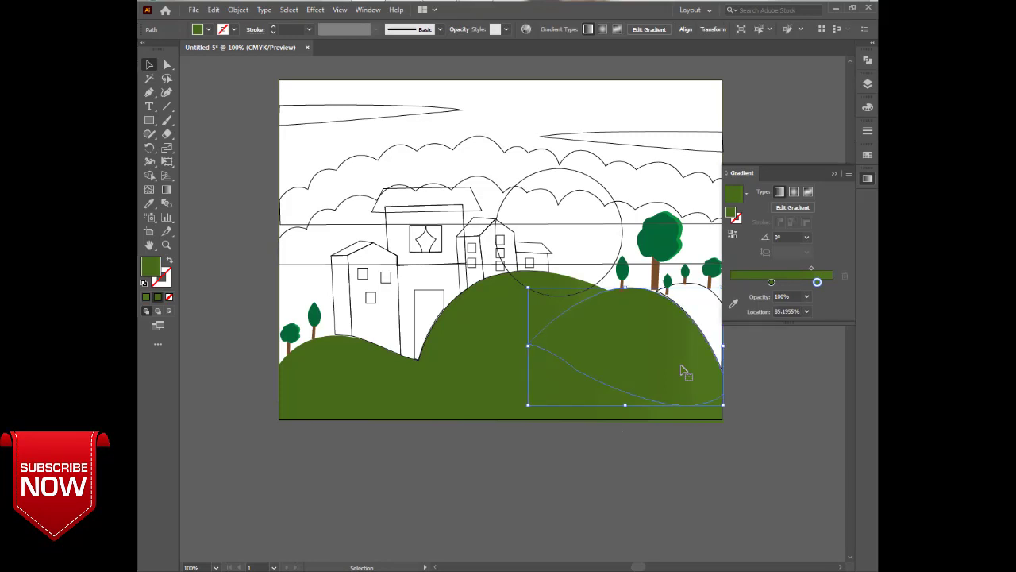
click(655, 466)
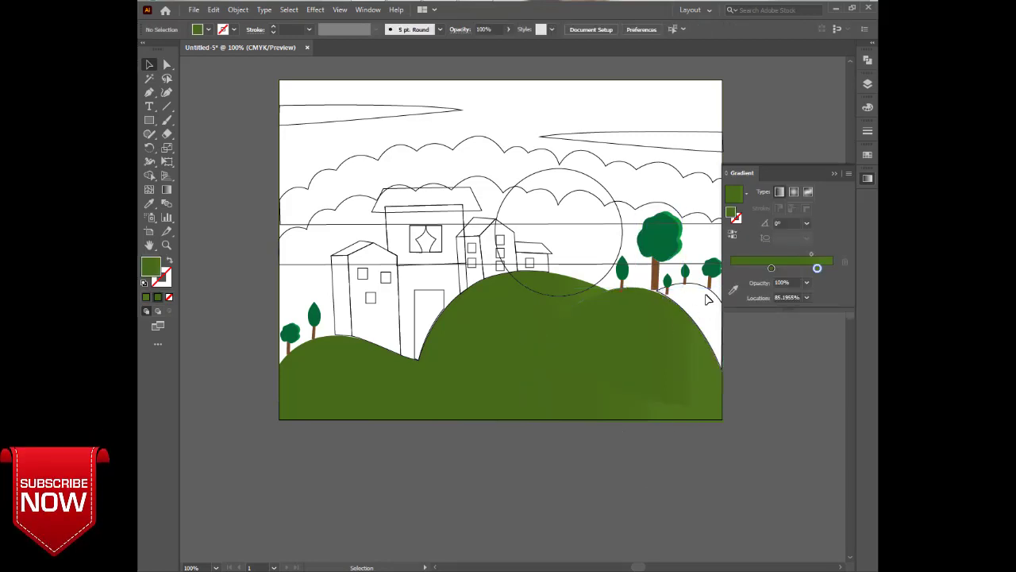
- Fill the small hill at the far right with the same green gradient and remove its outline
click(714, 296)
click(167, 65)
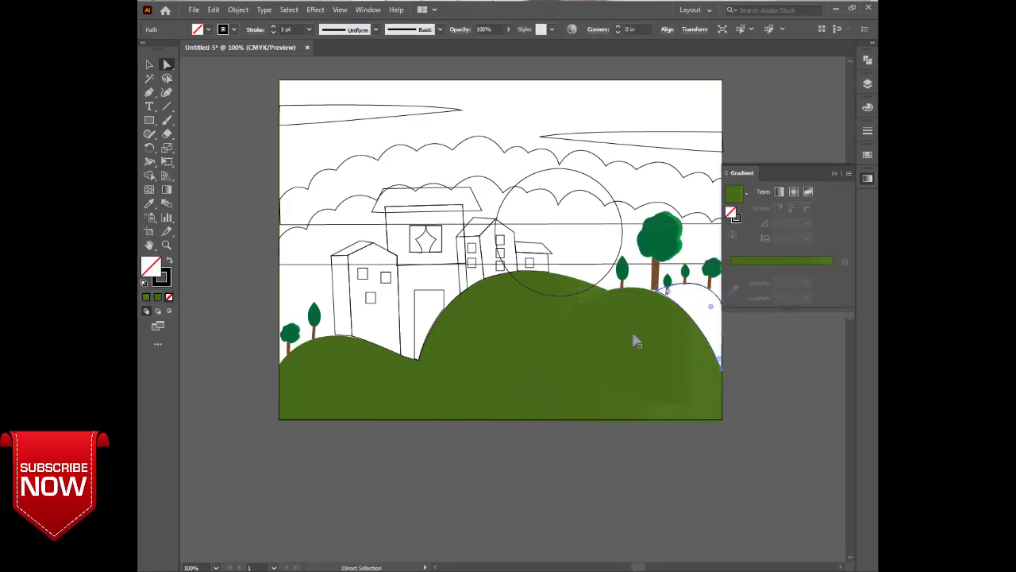
click(661, 293)
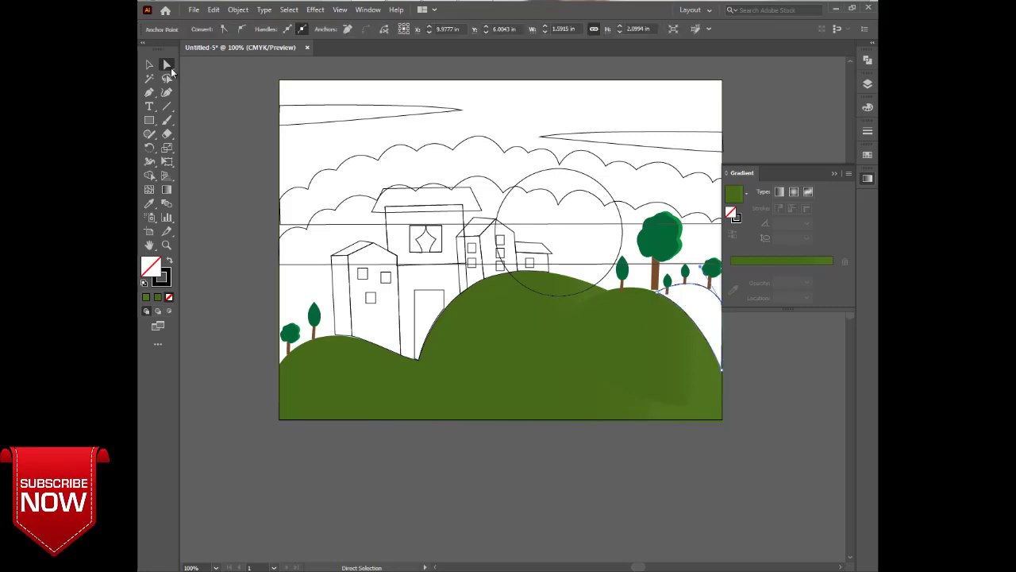
click(150, 64)
click(158, 267)
click(166, 281)
click(169, 297)
click(149, 267)
click(157, 297)
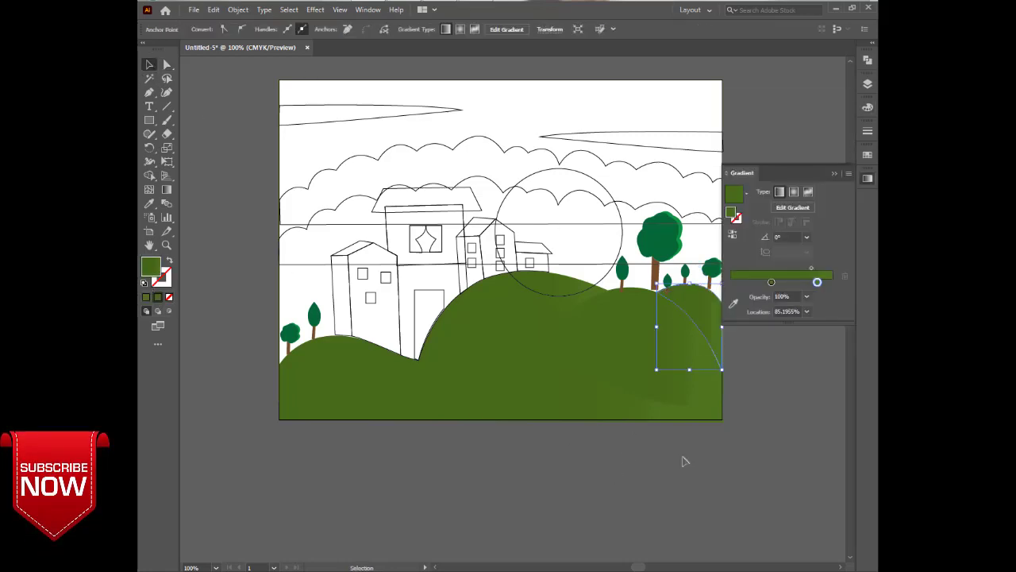
- Pull the small far-right hill's lowest anchor point downward and just past the artboard's right edge
click(683, 457)
click(167, 65)
click(720, 358)
drag(721, 369, 726, 391)
click(760, 411)
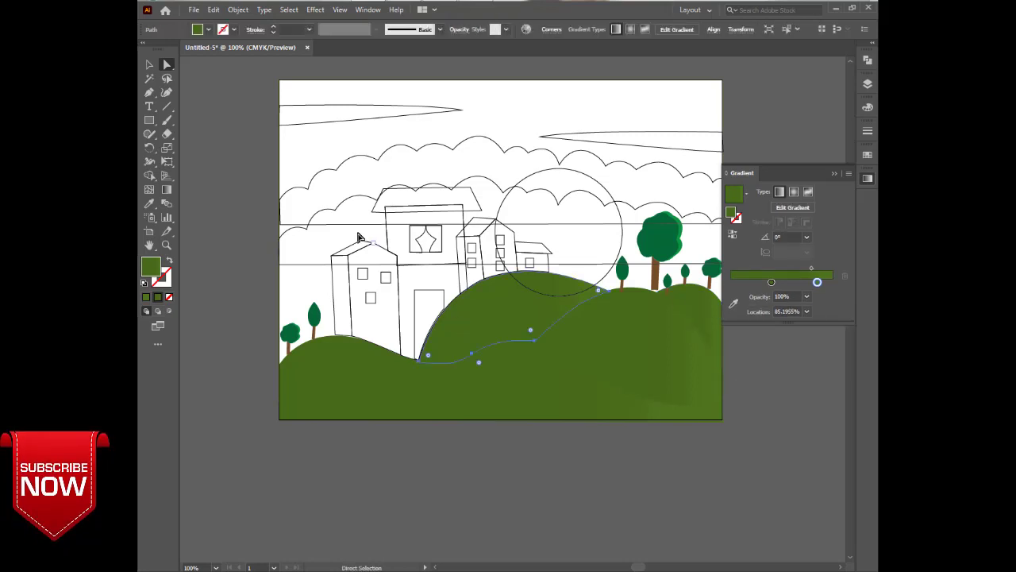
click(148, 66)
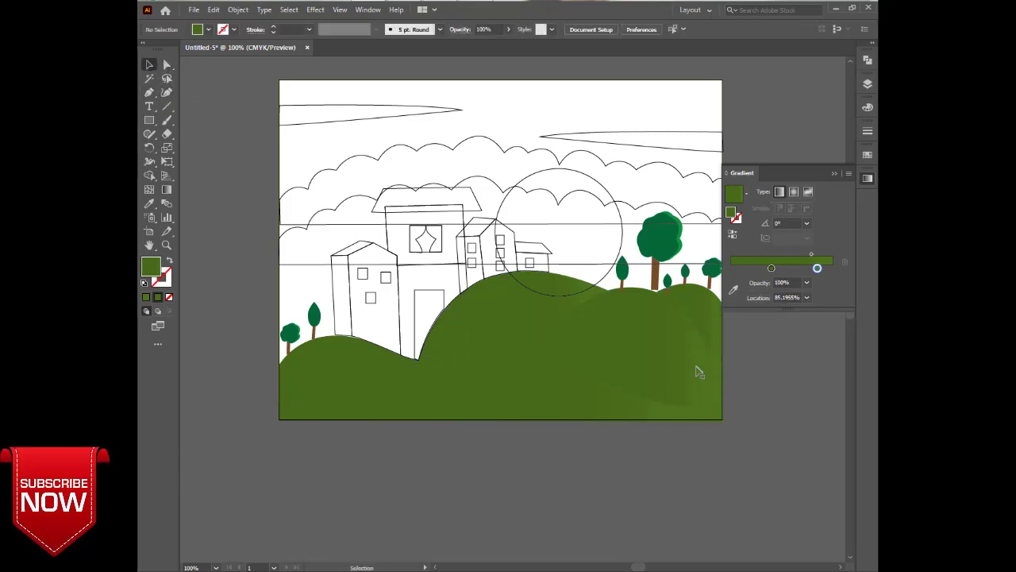
- Redraw the front hill's gradient diagonally at an angle of about -5.46° and shift its lighter green stop
click(696, 370)
click(167, 189)
click(294, 381)
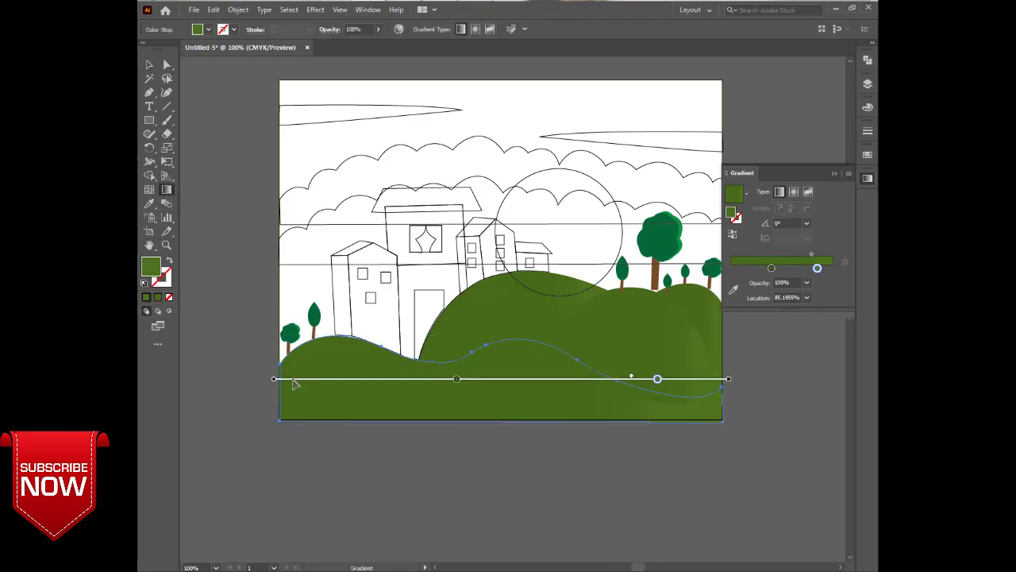
drag(497, 350, 501, 419)
drag(286, 363, 728, 413)
key(v)
drag(797, 282, 826, 282)
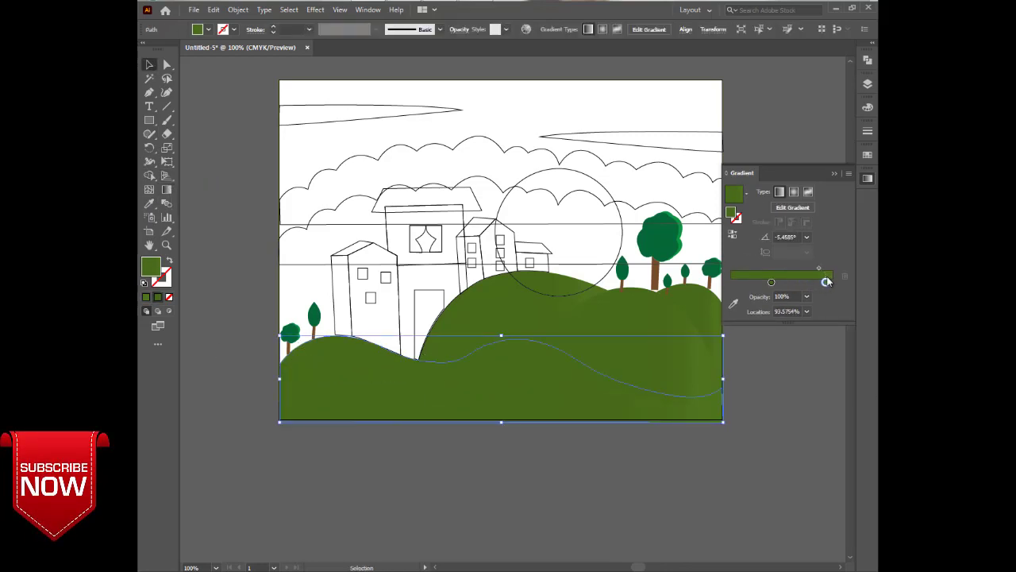
click(617, 336)
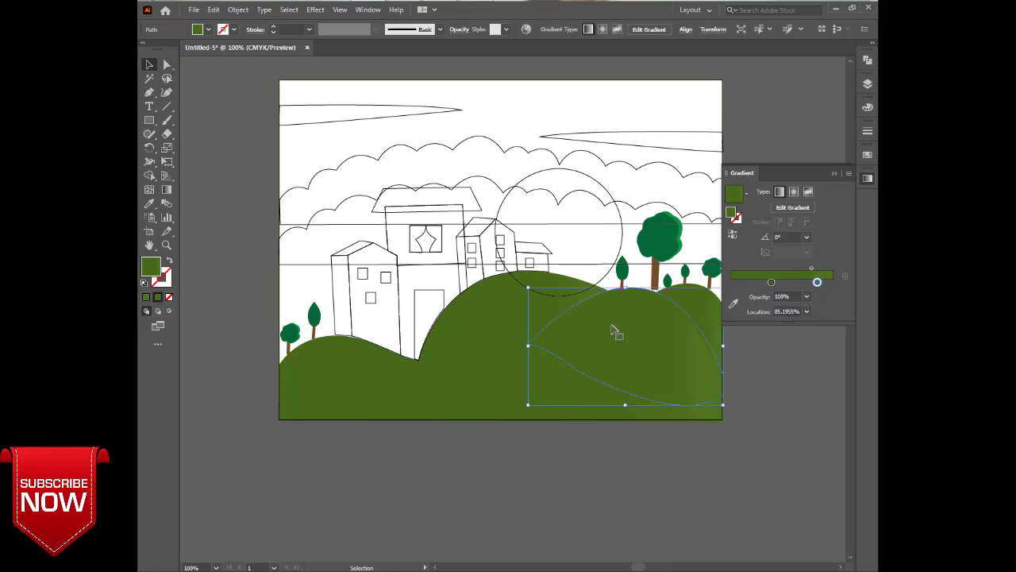
click(165, 190)
click(149, 64)
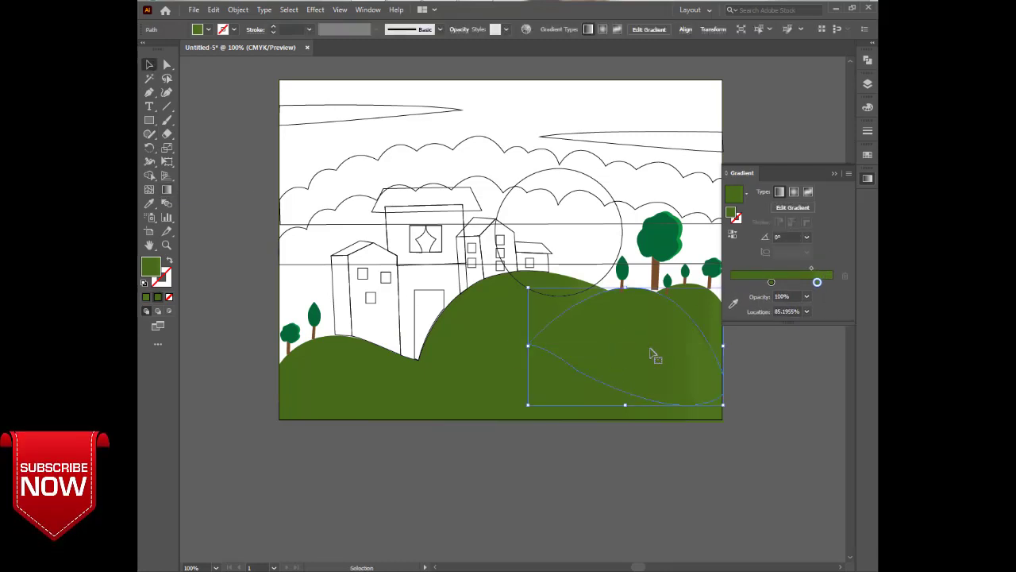
click(286, 367)
click(222, 339)
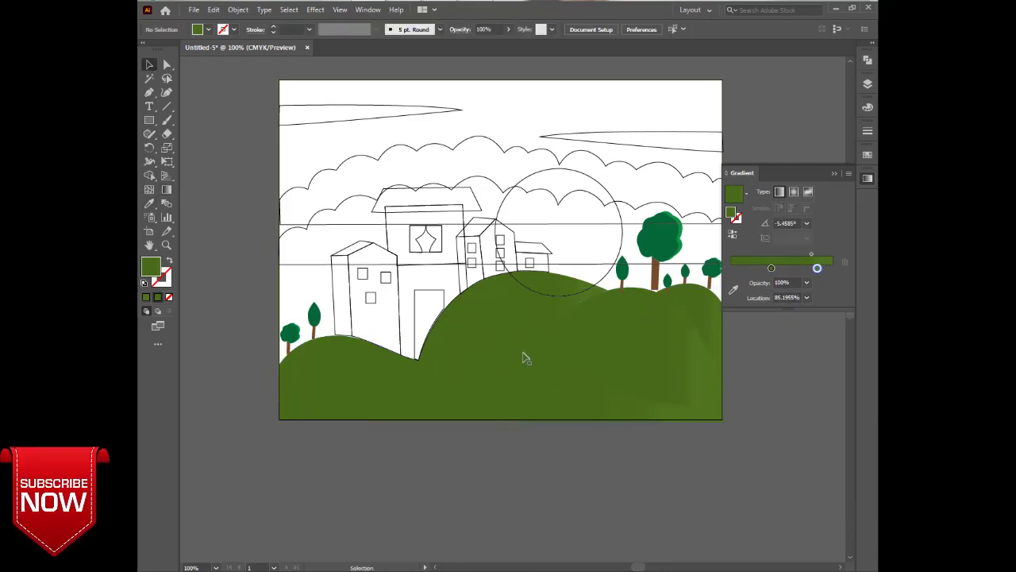
- Select the middle hill, show its gradient and colour settings together, and mix a dark green with K 65
click(524, 357)
click(165, 191)
click(149, 64)
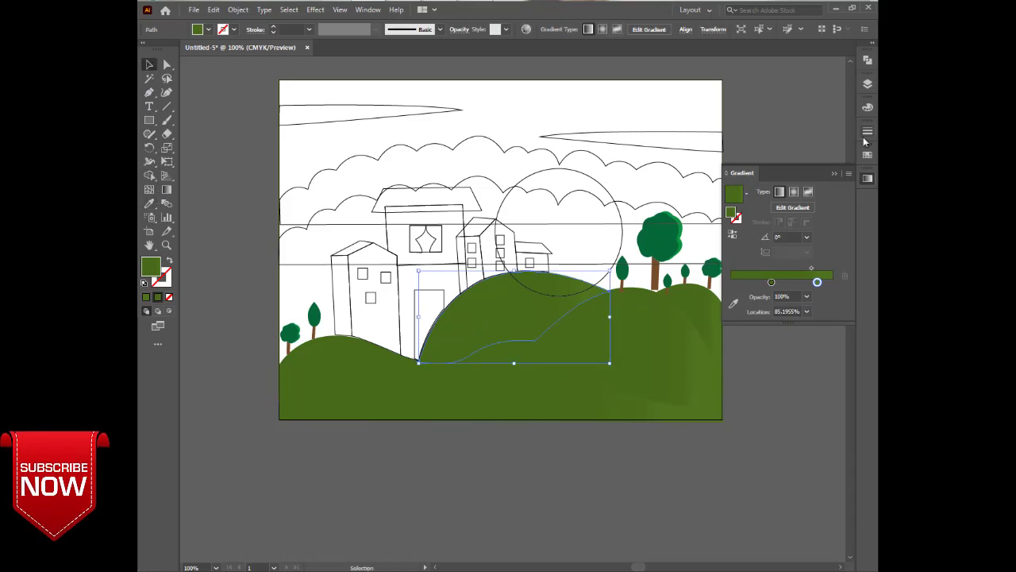
click(868, 107)
click(868, 178)
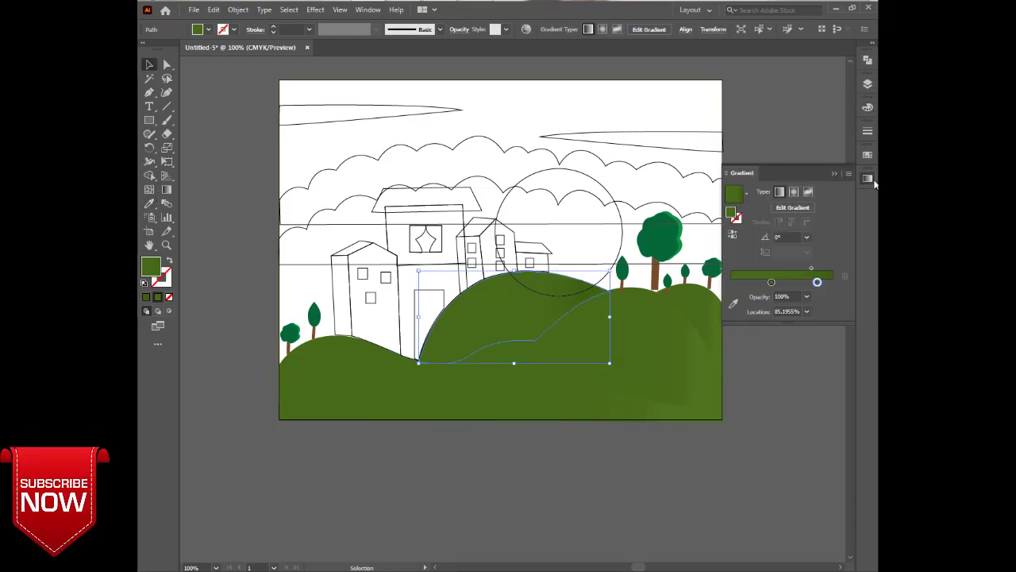
click(868, 107)
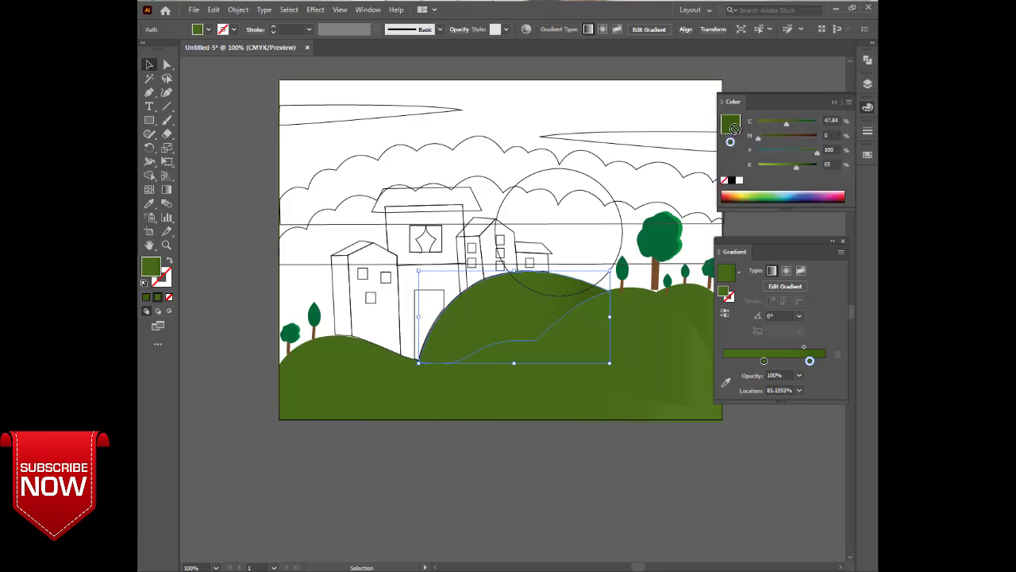
- Add a middle stop of C 47.84, M 0, Y 100, K 59 to the front hill's gradient at about 53 percent
click(537, 395)
mouse_move(792, 167)
mouse_down()
mouse_move(810, 168)
mouse_move(792, 168)
mouse_up()
click(782, 363)
click(764, 362)
click(792, 523)
click(530, 381)
mouse_move(782, 362)
mouse_down()
mouse_move(744, 362)
mouse_move(778, 362)
mouse_up()
click(765, 469)
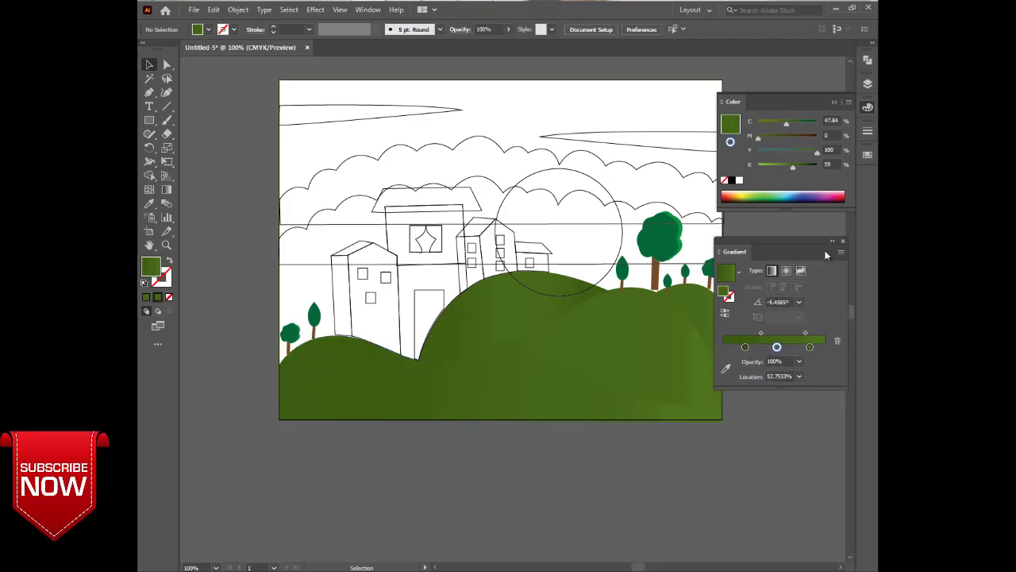
- Give the sun circle the sampled white fill with no stroke, and send it backward
click(834, 101)
drag(791, 241, 821, 243)
click(556, 228)
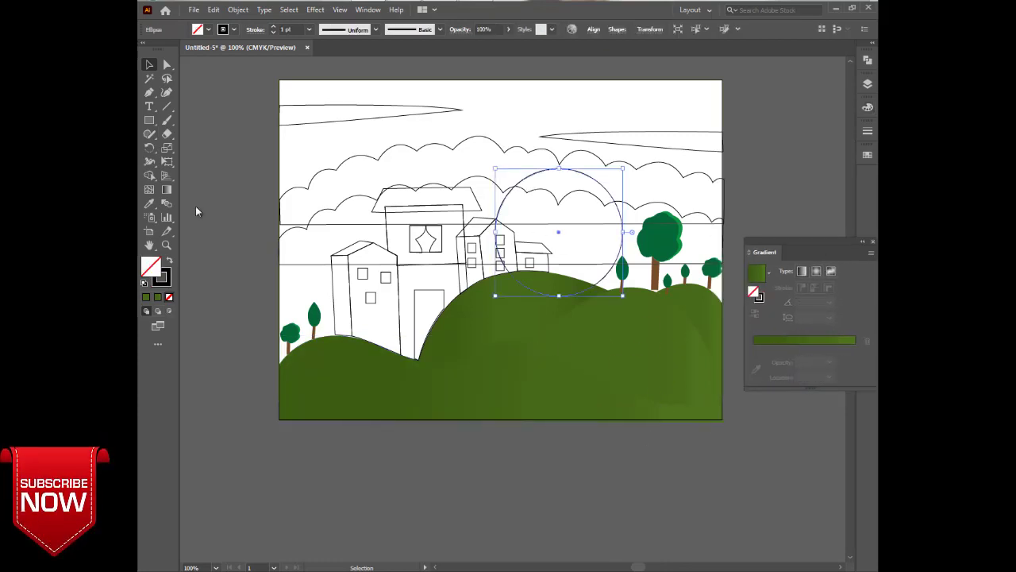
key(i)
click(306, 185)
key(v)
right_click(563, 276)
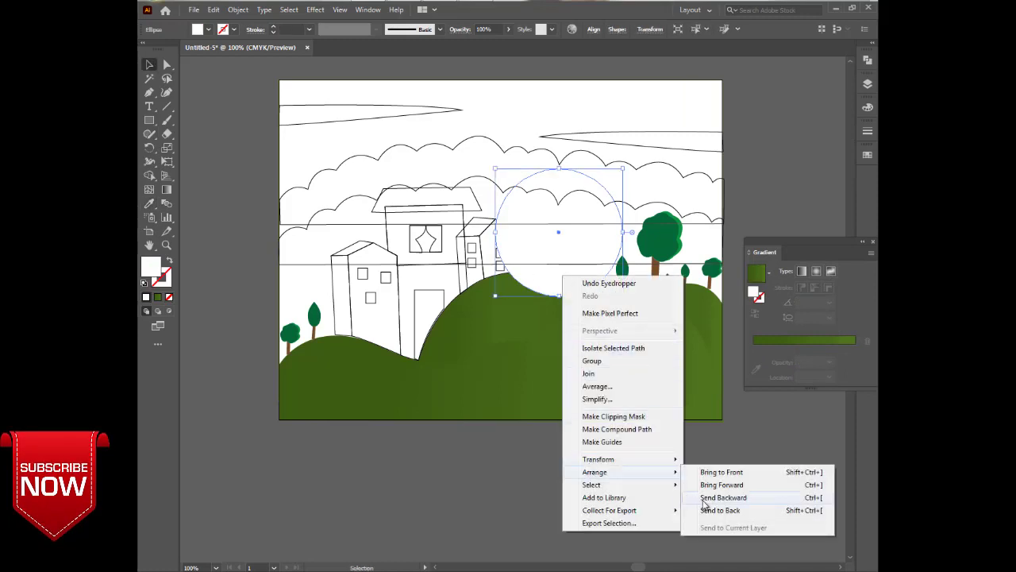
click(706, 509)
click(367, 208)
- Bring the tall middle hill to the front so that it covers the lower part of the sun
click(524, 308)
right_click(527, 283)
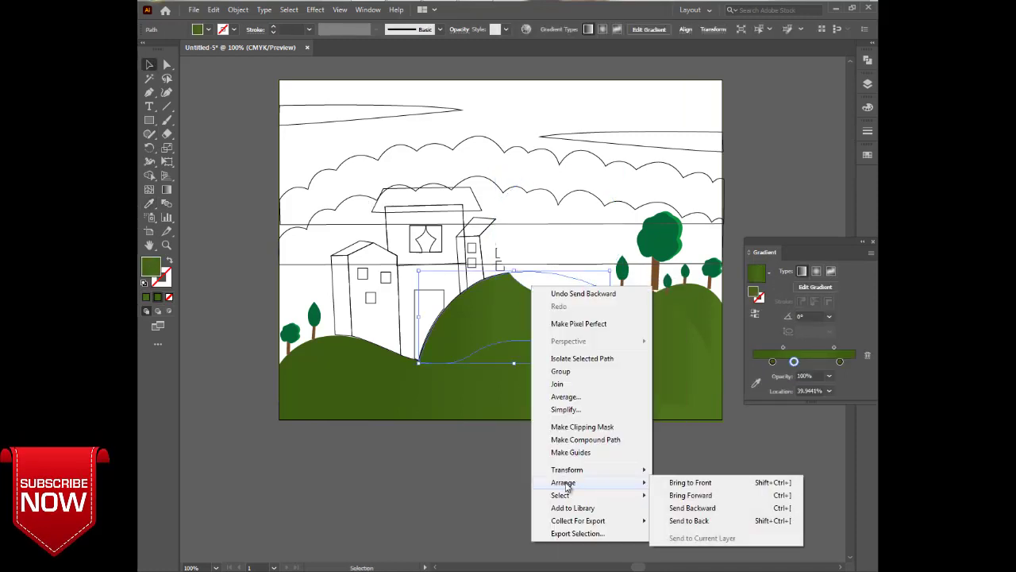
click(670, 481)
click(556, 239)
- Remove the sky rectangle's stroke and fill it with light blue C 15, M 0, Y 4.71, K 0
drag(259, 280, 302, 302)
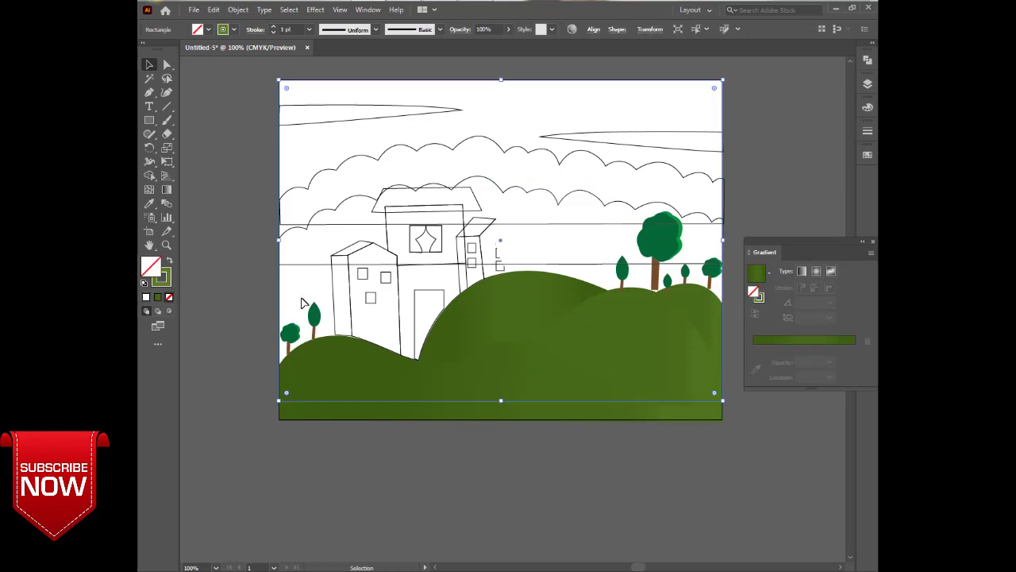
click(867, 107)
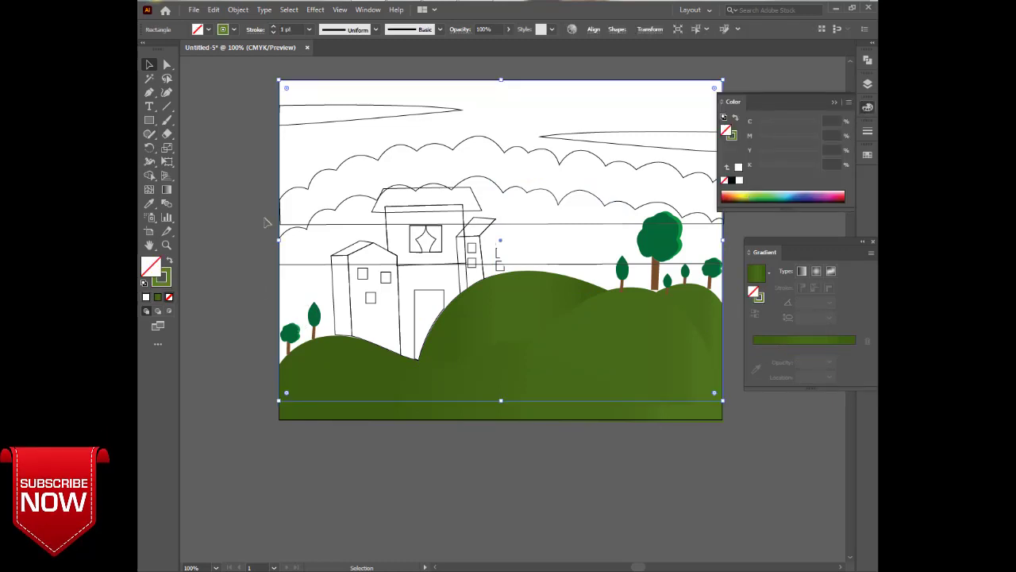
click(168, 296)
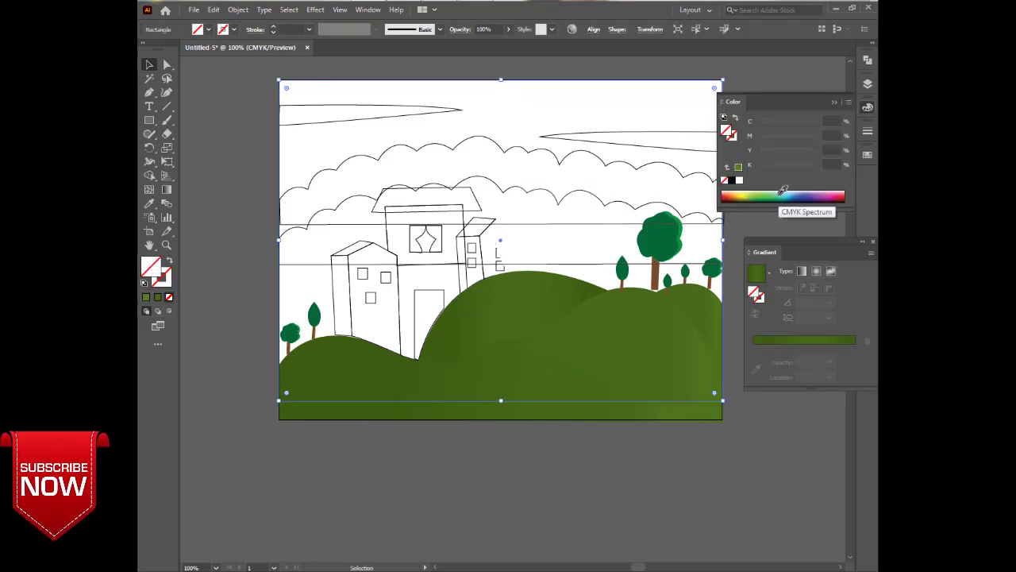
drag(786, 196, 796, 195)
drag(797, 125, 775, 129)
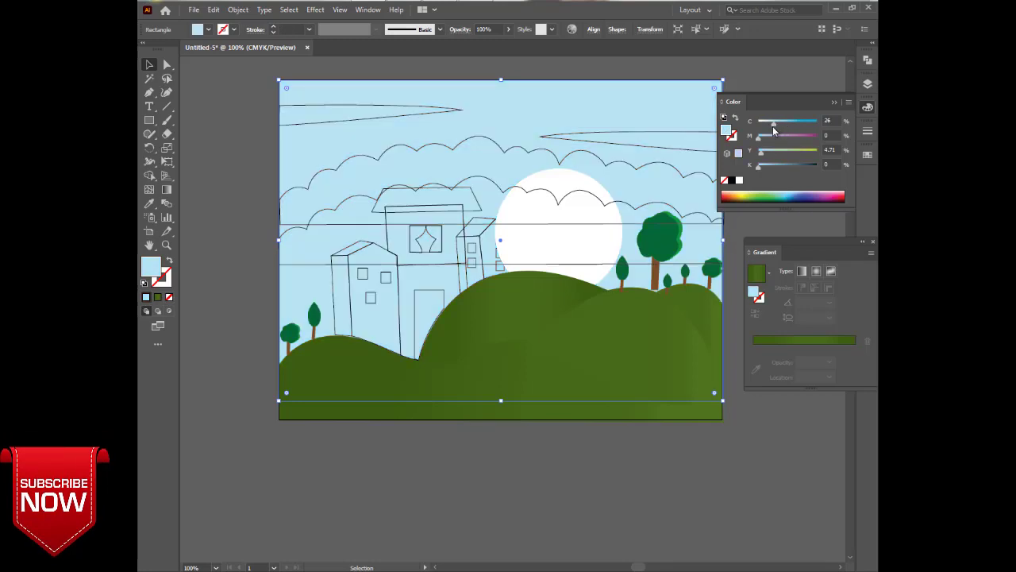
drag(772, 123, 766, 126)
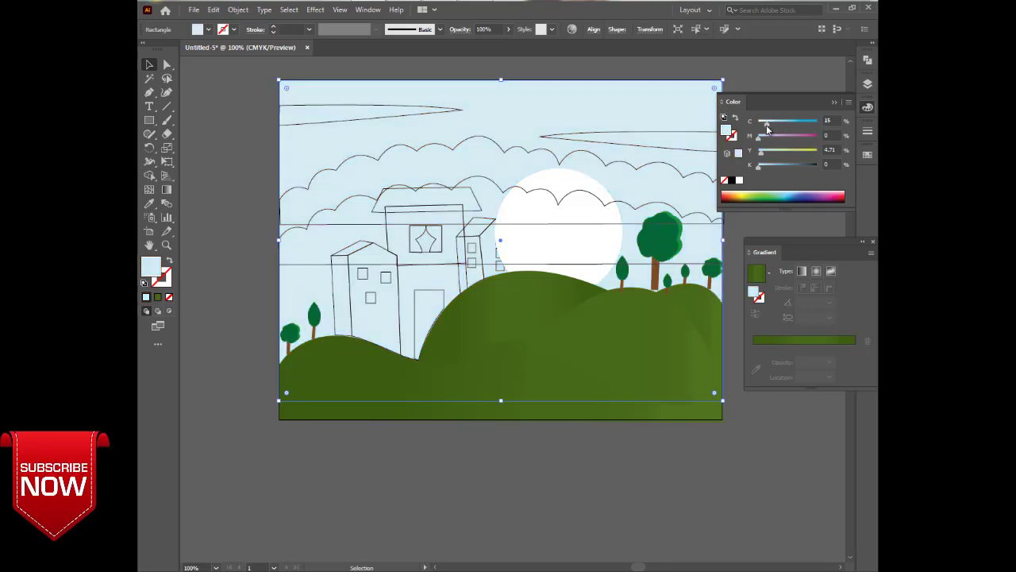
click(247, 192)
- Apply the front hill's sampled green gradient to the small round tree on the left hill, and ungroup the tree
click(293, 327)
click(149, 208)
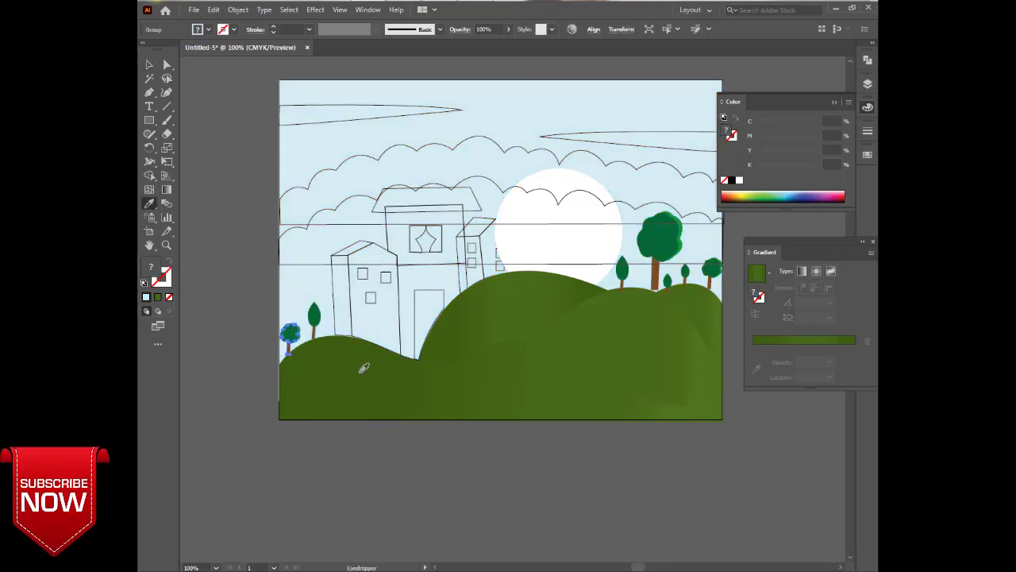
click(362, 370)
click(150, 67)
click(242, 336)
click(297, 336)
right_click(300, 340)
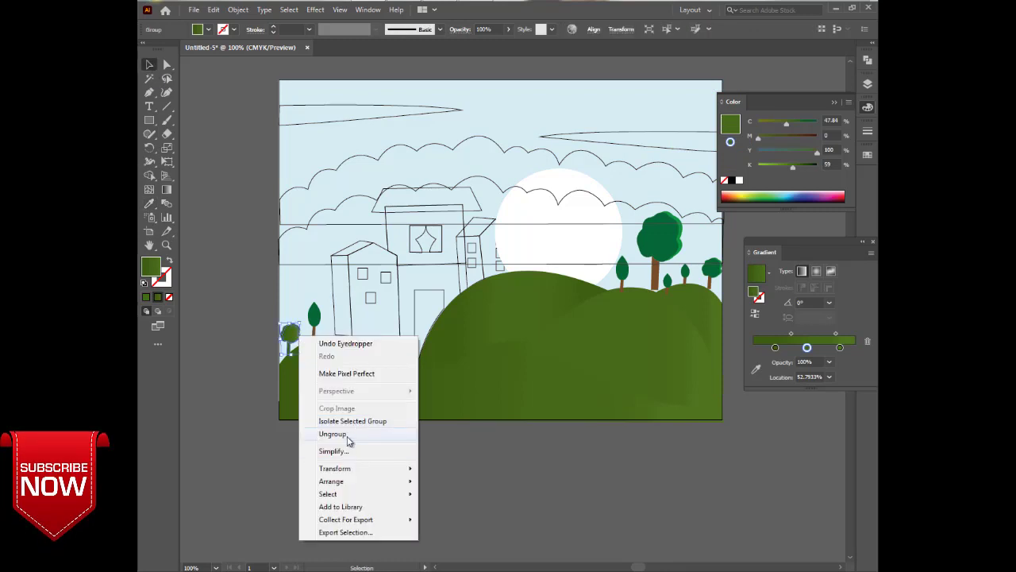
click(347, 435)
- Lighten the left round tree's crown by setting its middle gradient stop to K 54
click(290, 335)
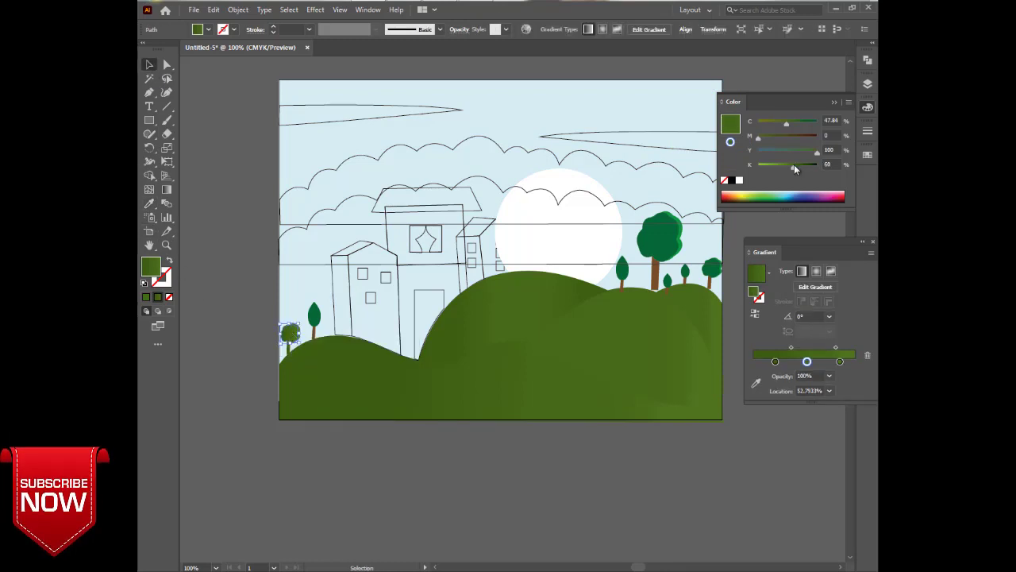
drag(794, 165, 790, 165)
click(287, 329)
- Fill the shadow shape of the left round tree's crown with solid dark green C 47.84, M 0, Y 100, K 72
key(ctrl+plus)
drag(191, 339, 433, 394)
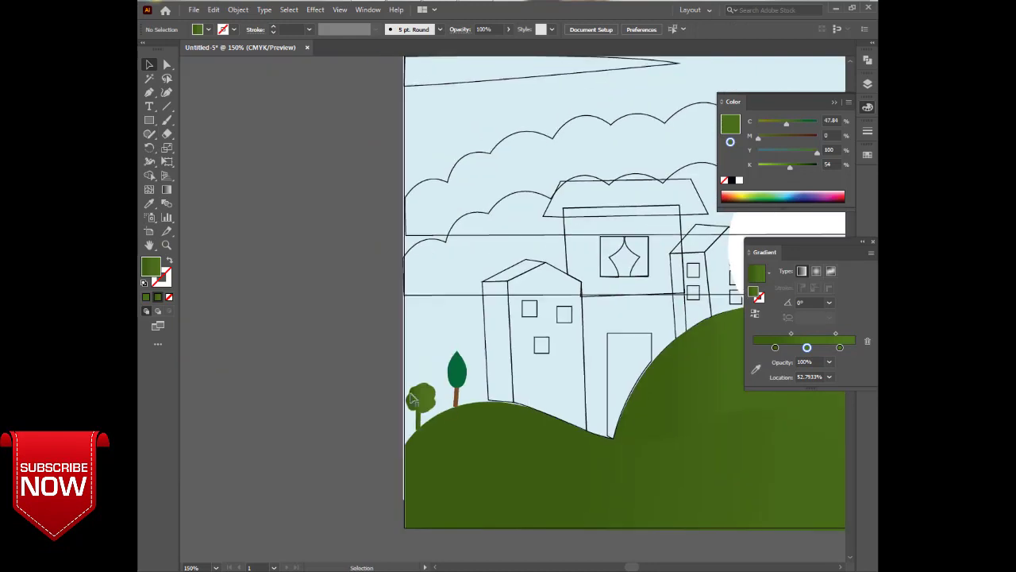
click(409, 392)
click(401, 374)
drag(790, 166, 800, 166)
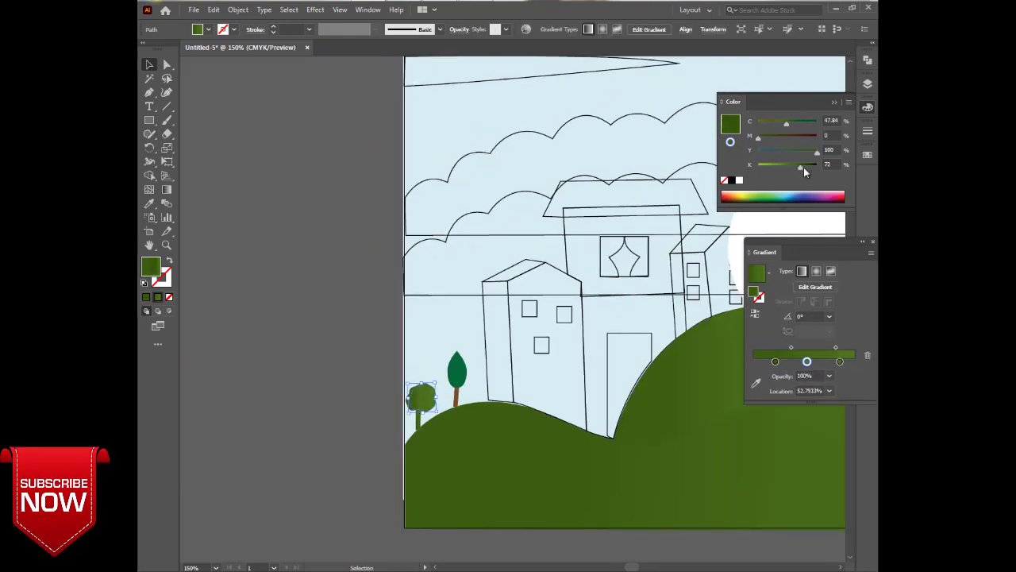
click(431, 390)
click(872, 242)
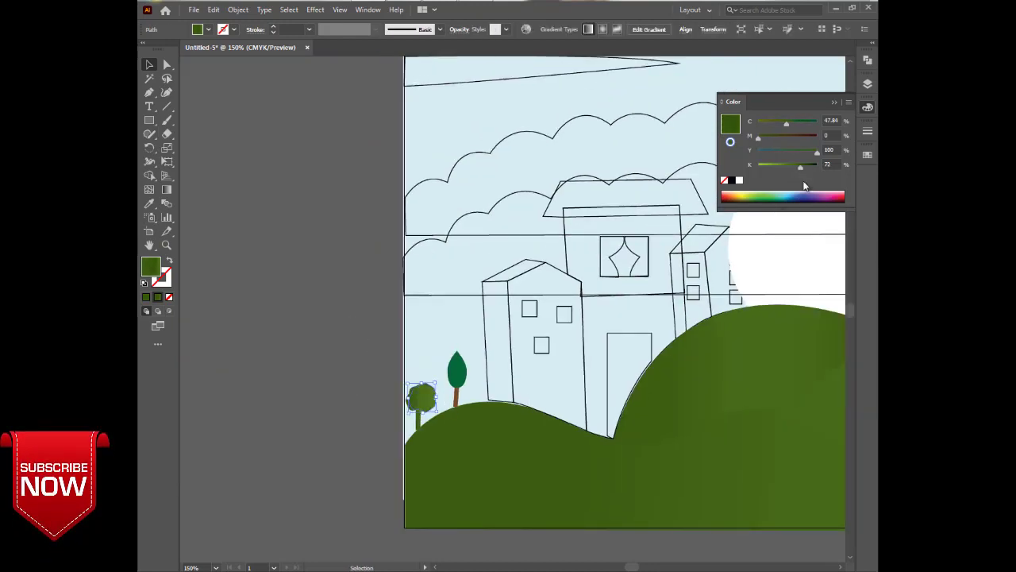
click(169, 297)
click(744, 168)
click(349, 352)
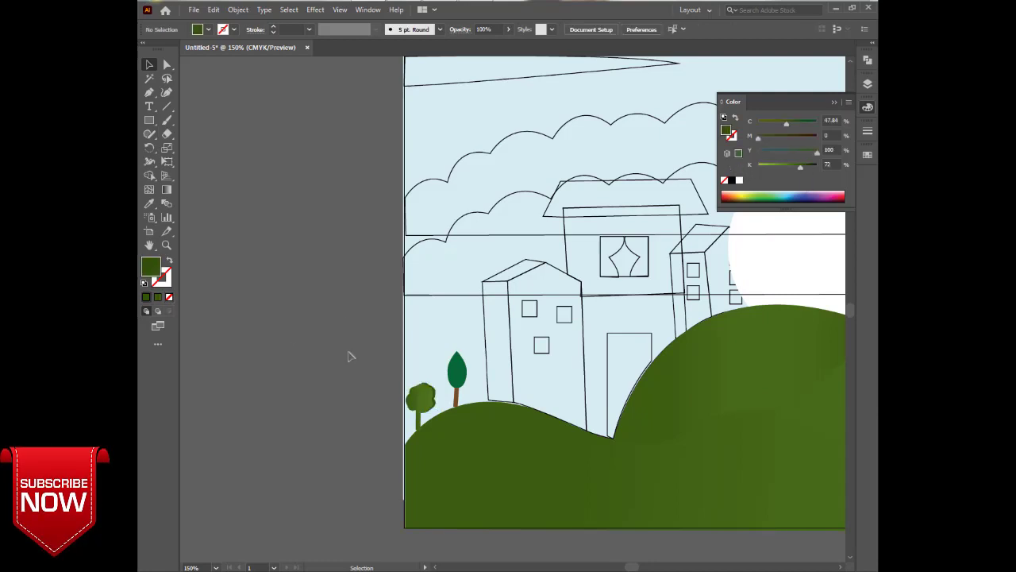
- Recolour the left round tree's trunk with the brown sampled from the large tree's trunk, and delete the large tree
click(418, 420)
key(i)
click(460, 394)
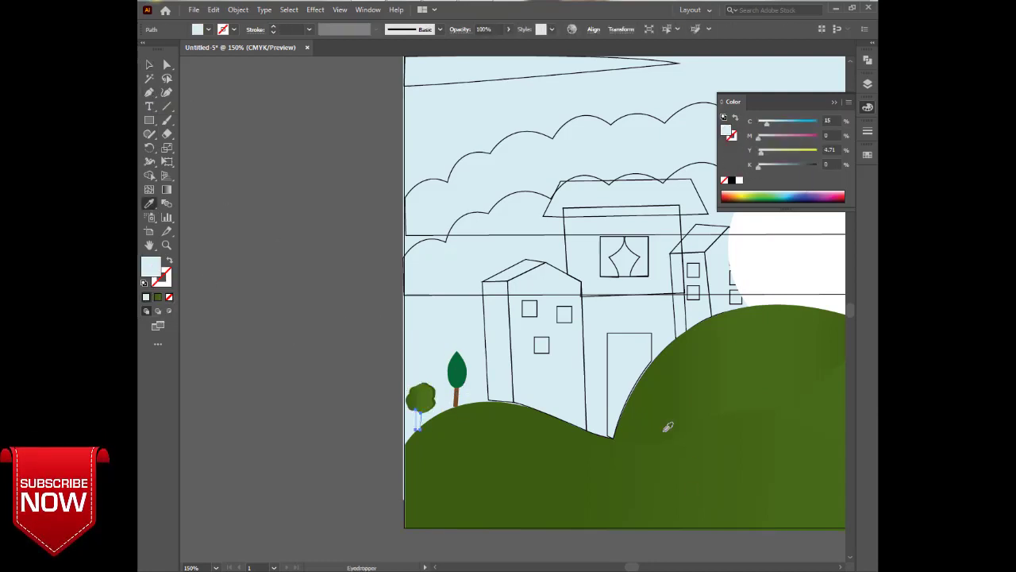
drag(668, 427, 280, 455)
click(586, 337)
key(v)
click(578, 294)
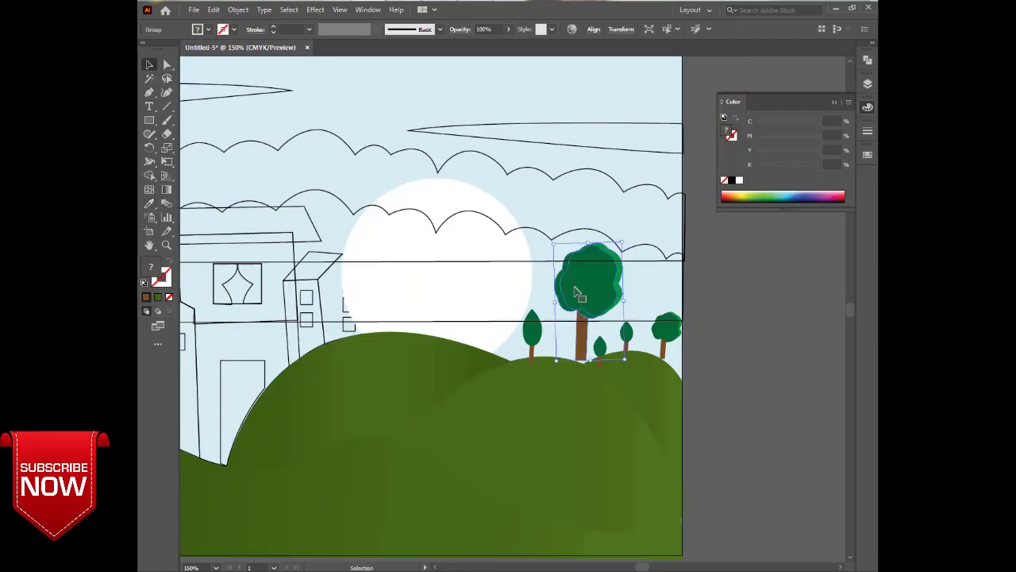
key(Delete)
- Group the left round tree's crown, shadow shape and trunk
scroll(386, 352, left, 10)
click(431, 407)
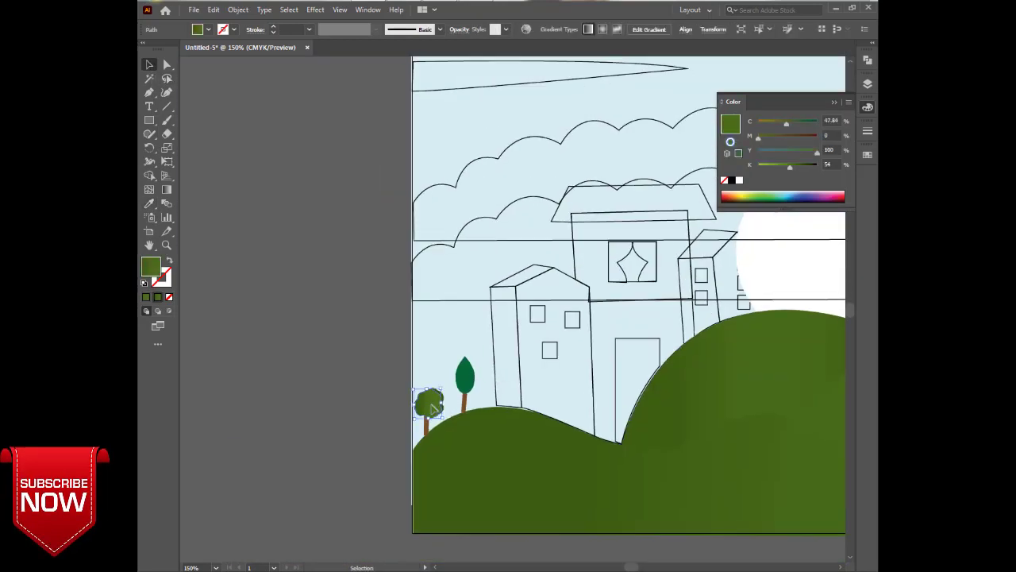
click(445, 408)
click(437, 397)
click(363, 379)
click(437, 404)
click(445, 401)
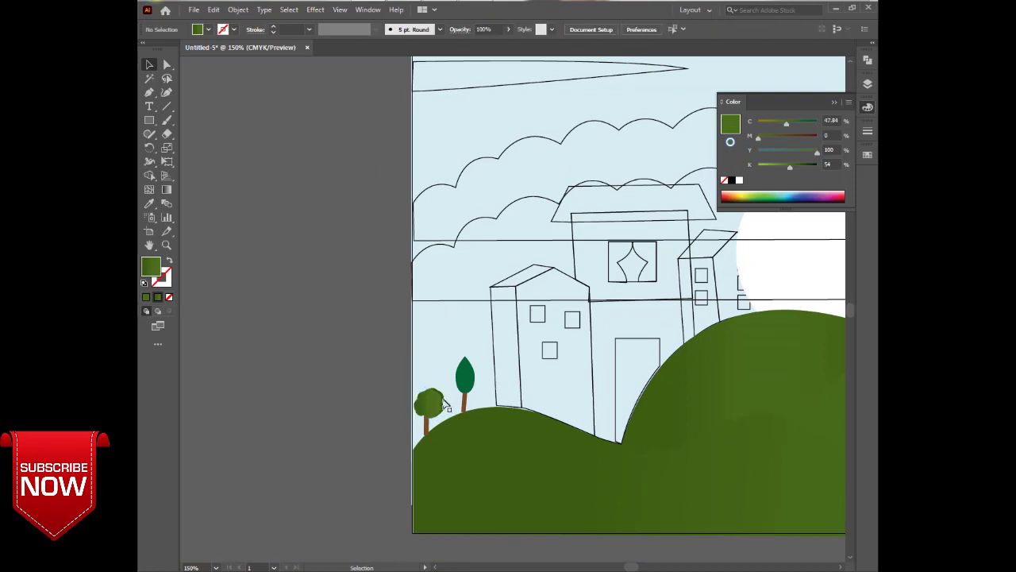
click(433, 405)
right_click(429, 419)
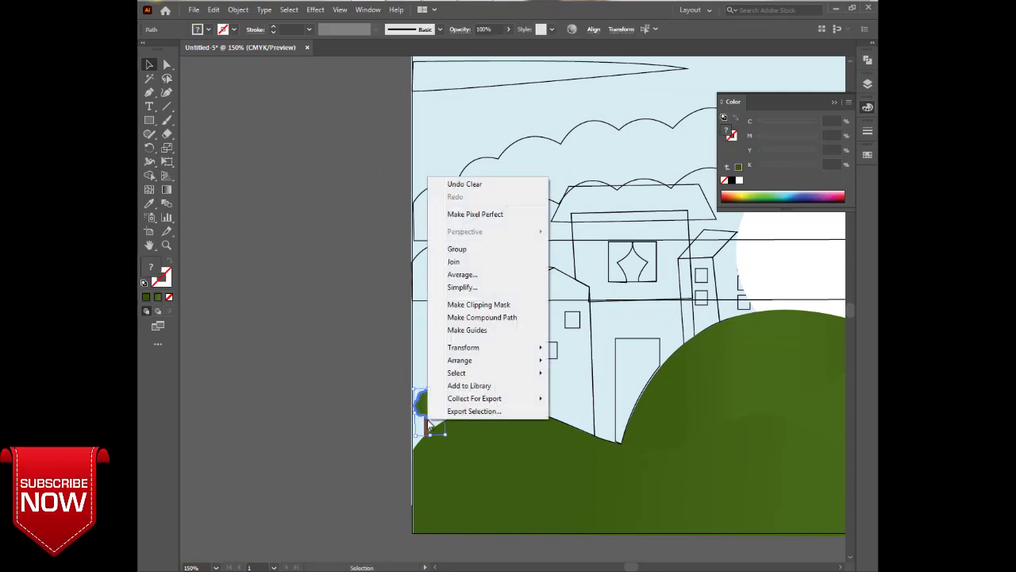
click(466, 250)
click(394, 349)
- Replace the large tree and the far-right round tree with resized copies of the recoloured round tree
drag(434, 406, 338, 348)
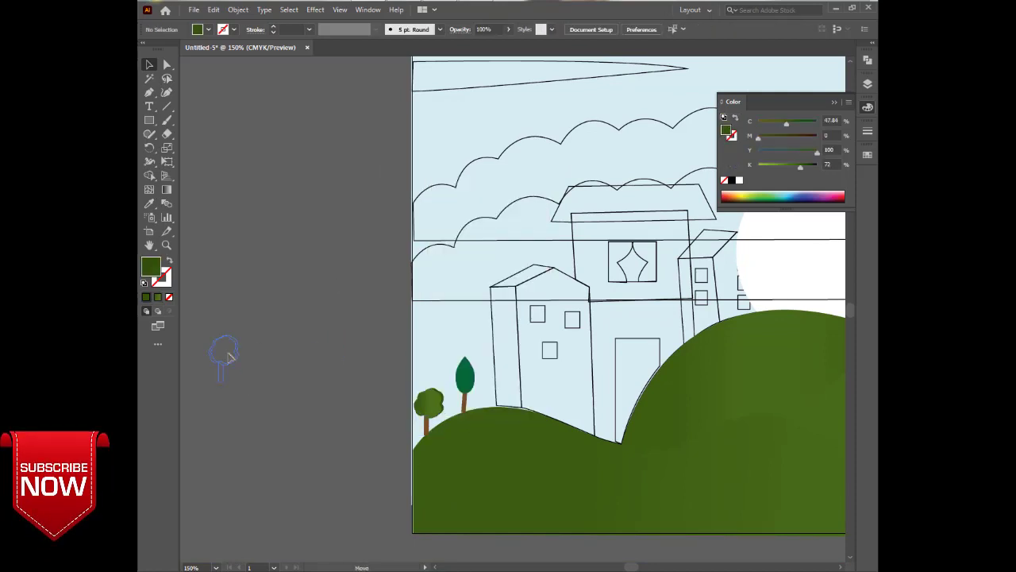
drag(139, 440, 340, 358)
key(ctrl+minus)
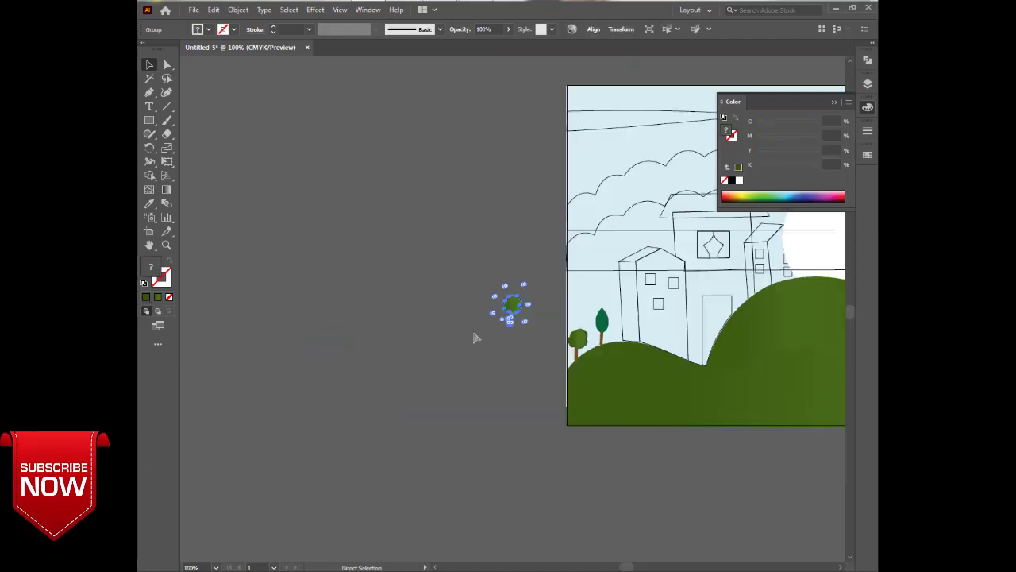
drag(789, 330, 483, 372)
drag(208, 351, 546, 210)
click(693, 329)
key(Delete)
drag(580, 266, 594, 348)
- Ungroup the pointed tree beside the large tree and give it the green gradient sampled from the large tree's crown
right_click(595, 325)
click(640, 430)
key(i)
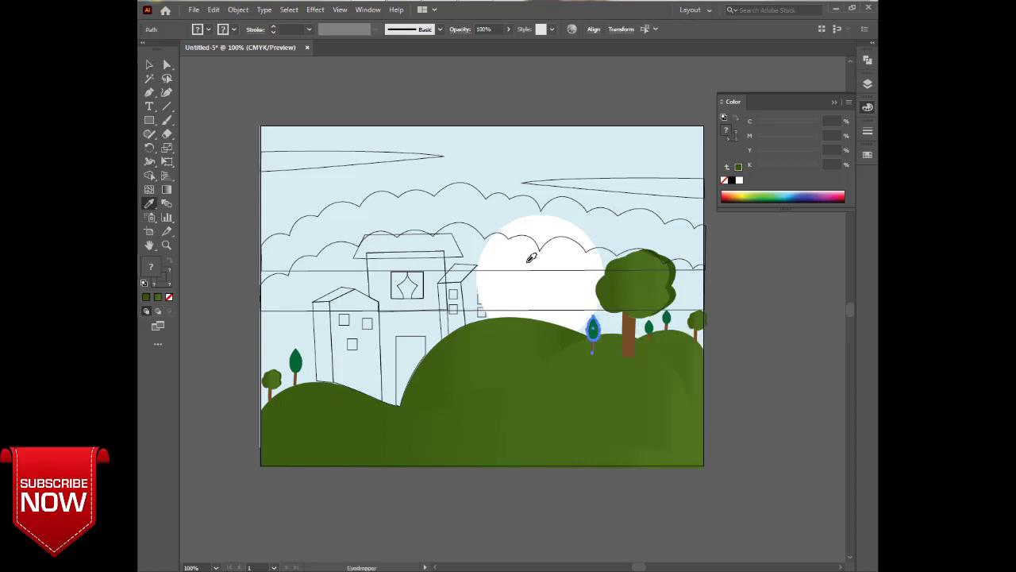
click(611, 284)
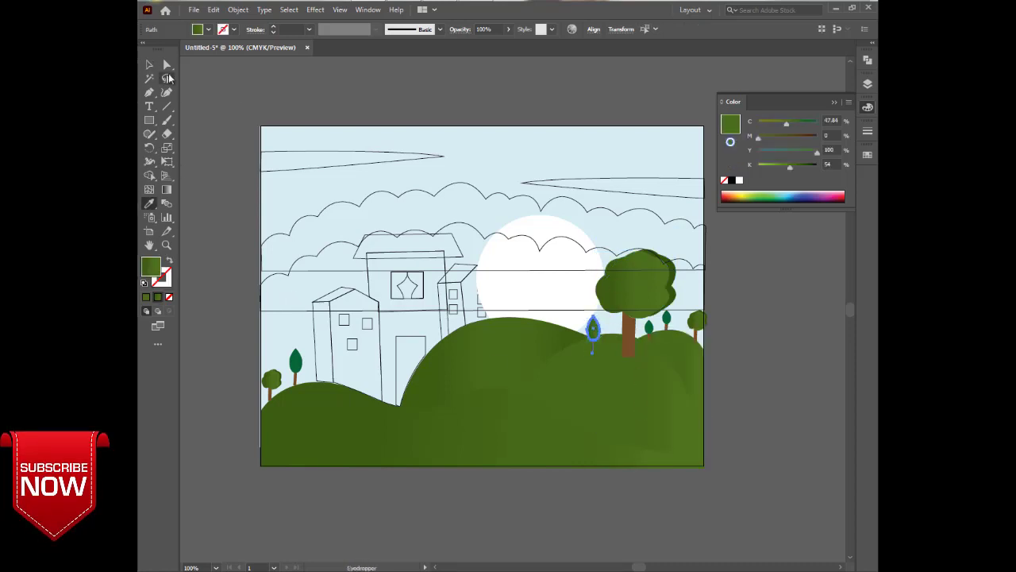
click(147, 66)
click(235, 349)
- Give the pointed tree's trunk no fill and a 4 pt stroke in the large trunk's brown
click(594, 347)
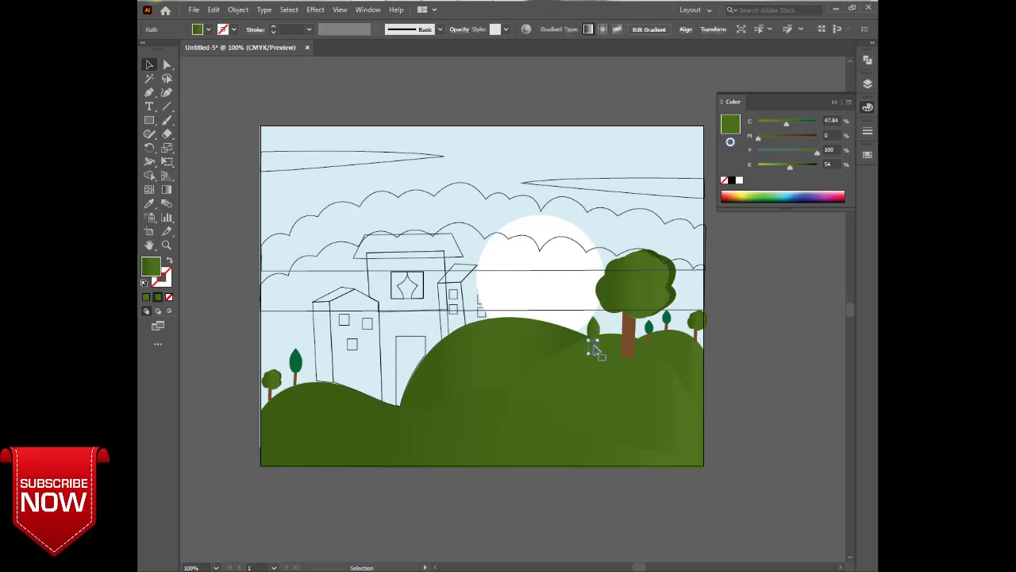
click(145, 207)
click(629, 341)
drag(151, 266, 166, 281)
click(169, 296)
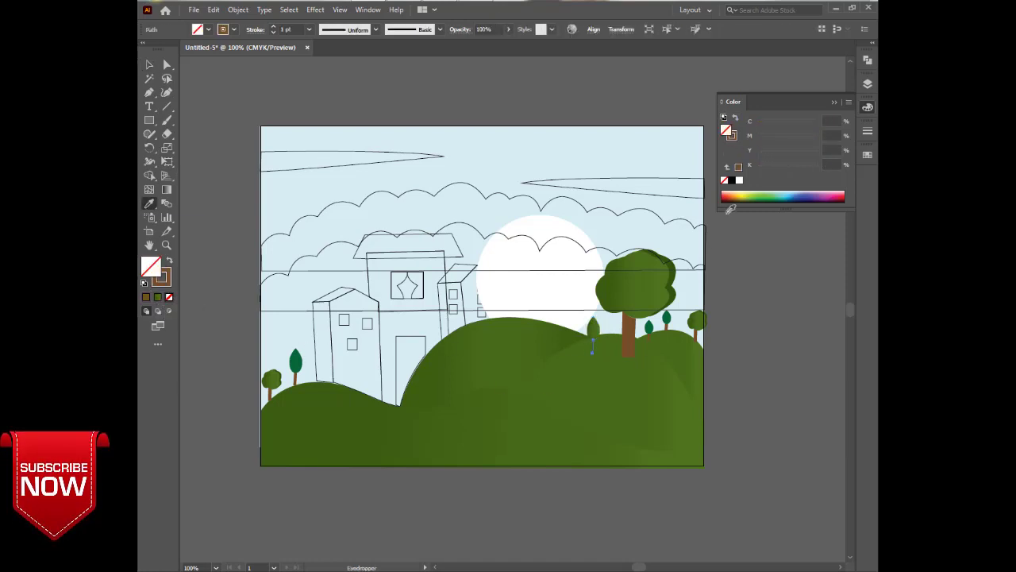
click(867, 131)
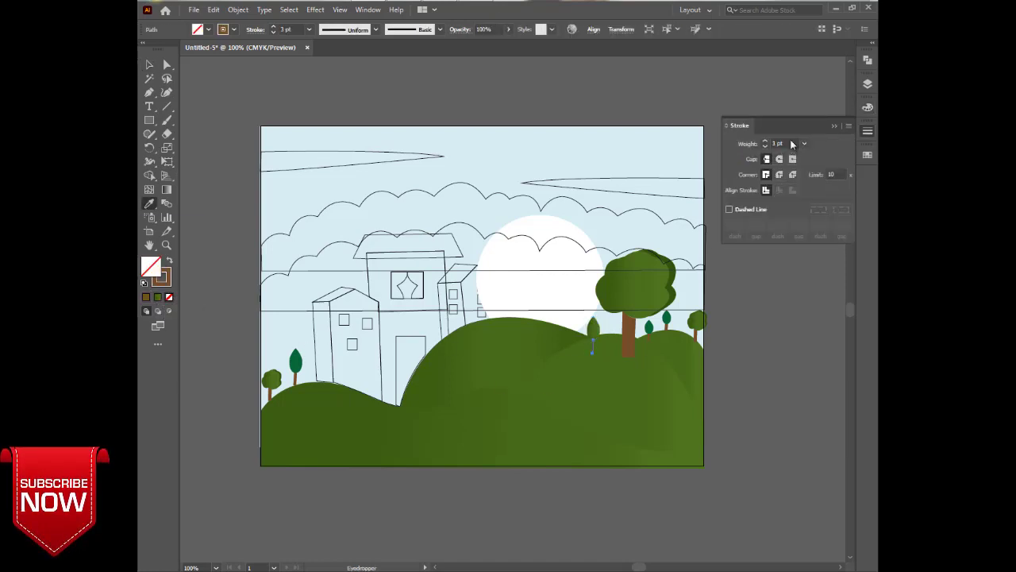
click(148, 66)
click(273, 102)
click(867, 131)
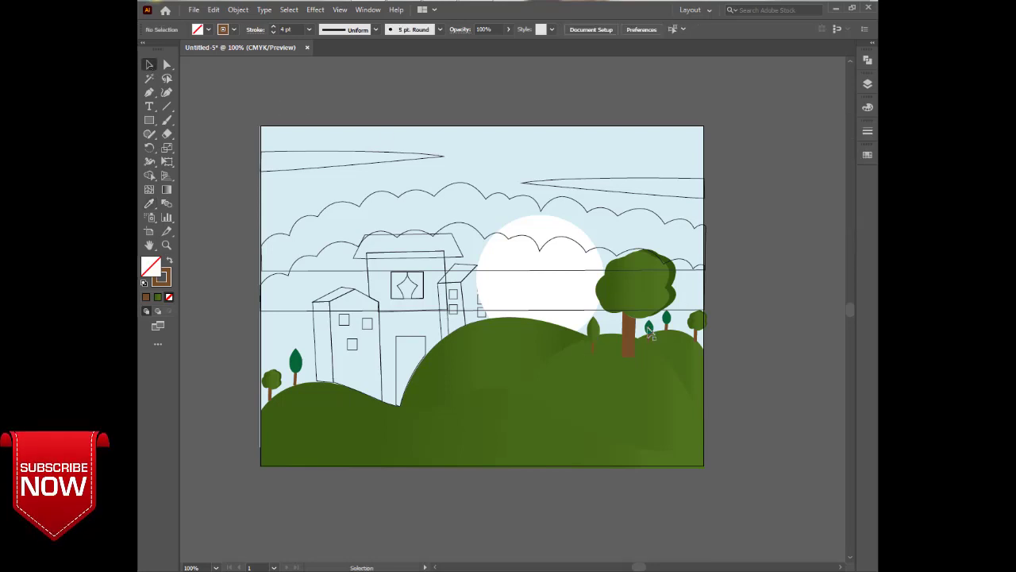
- Delete the old dark-teal pointed trees on the left hill and on the far-right hill
click(298, 361)
key(Delete)
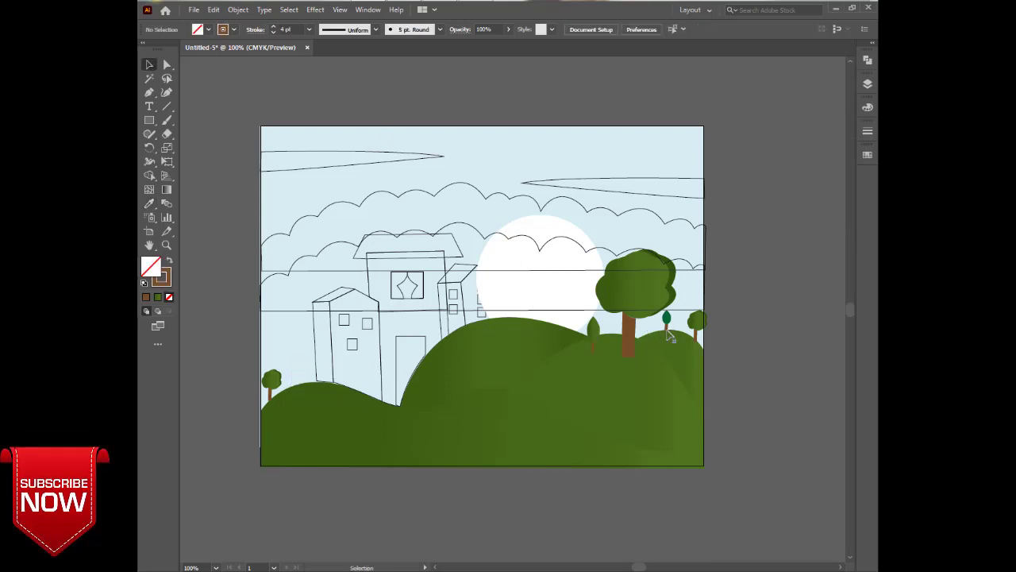
click(667, 319)
key(Delete)
- Bring the recoloured pointed tree to the front and place copies on the left hill and right of the large tree
click(594, 337)
right_click(596, 356)
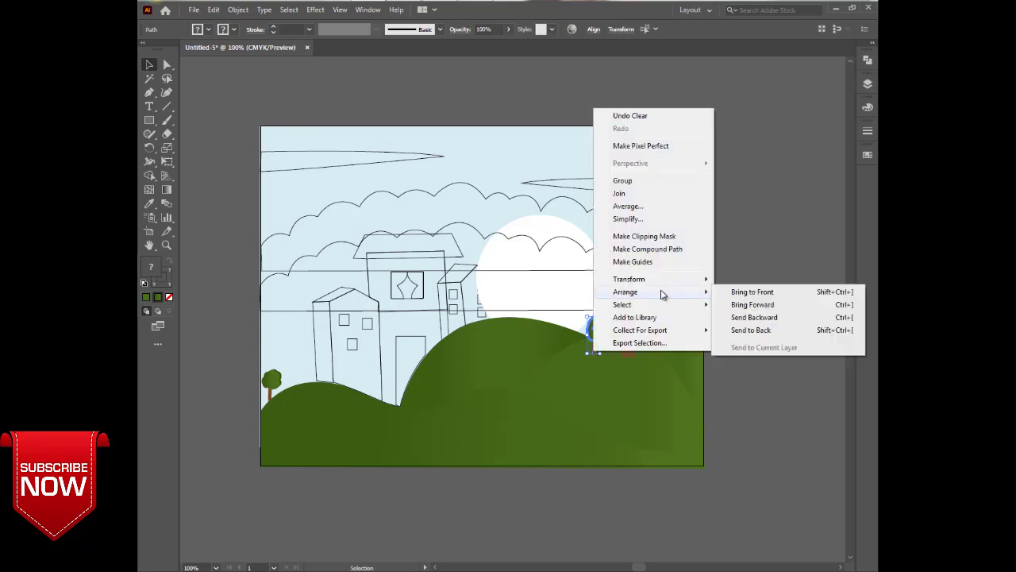
click(749, 291)
drag(670, 335, 297, 368)
click(216, 335)
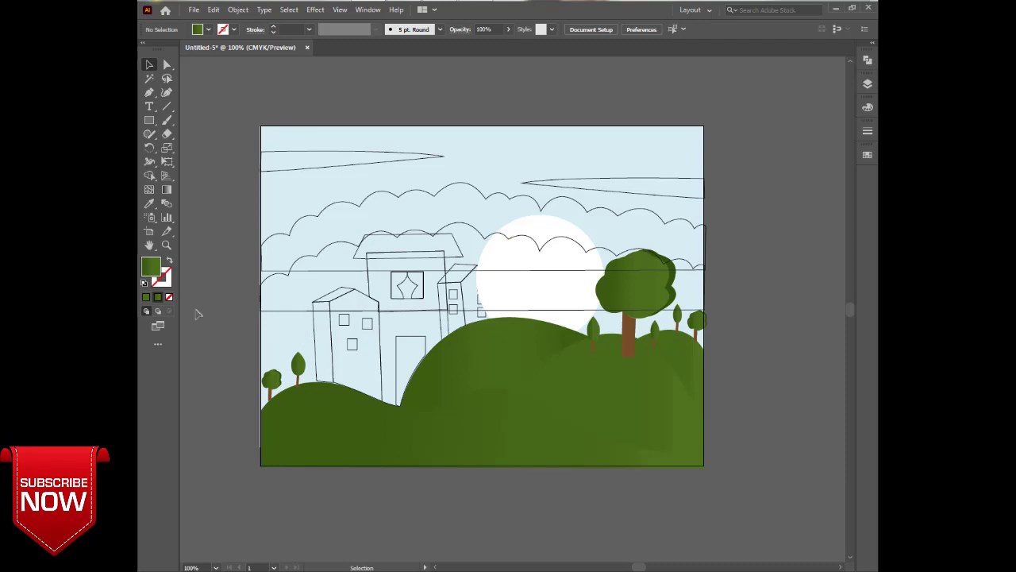
- Fill the left building's narrow side wall with a blue darkened almost to black
click(317, 361)
click(870, 110)
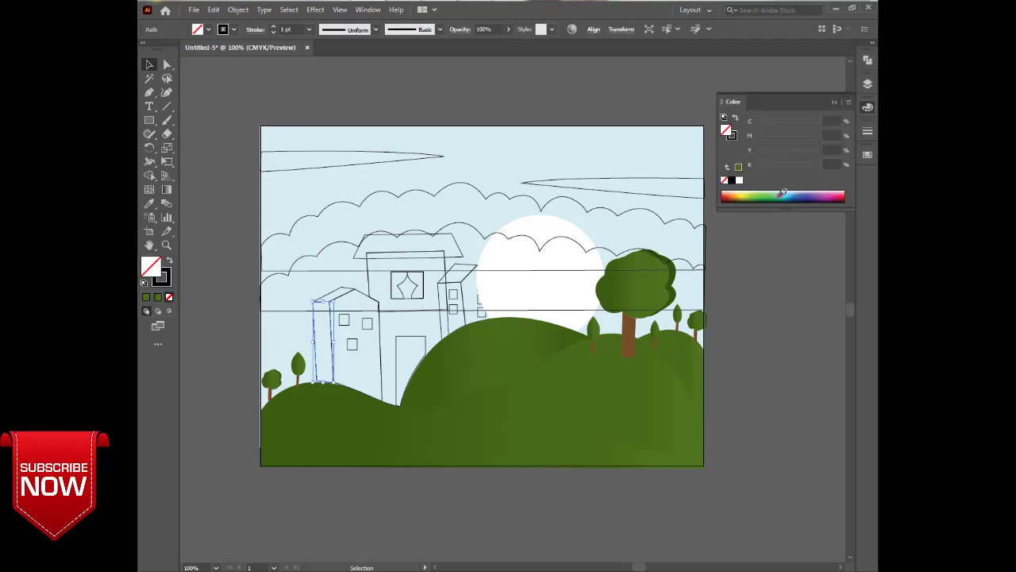
drag(817, 194, 810, 197)
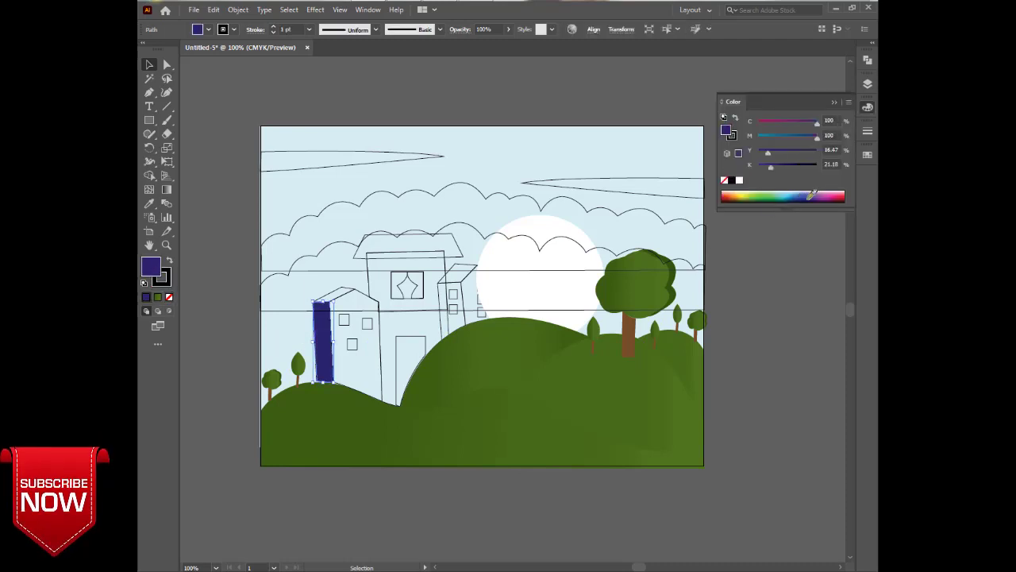
click(797, 167)
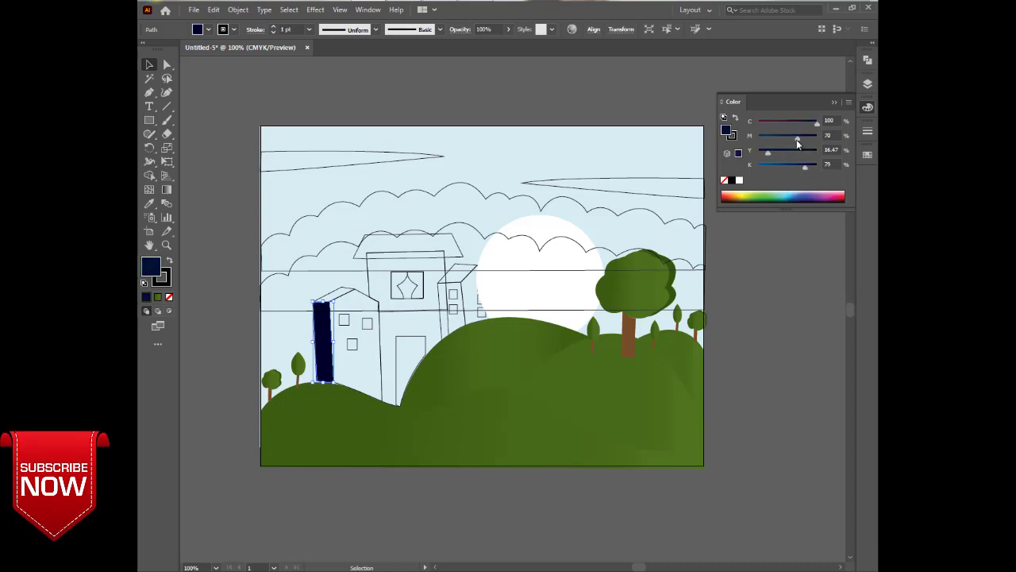
drag(797, 142, 819, 168)
click(168, 296)
- Fill the tall central building's wall with black (C 0, M 0, Y 0, K 100)
click(361, 371)
click(381, 359)
click(732, 181)
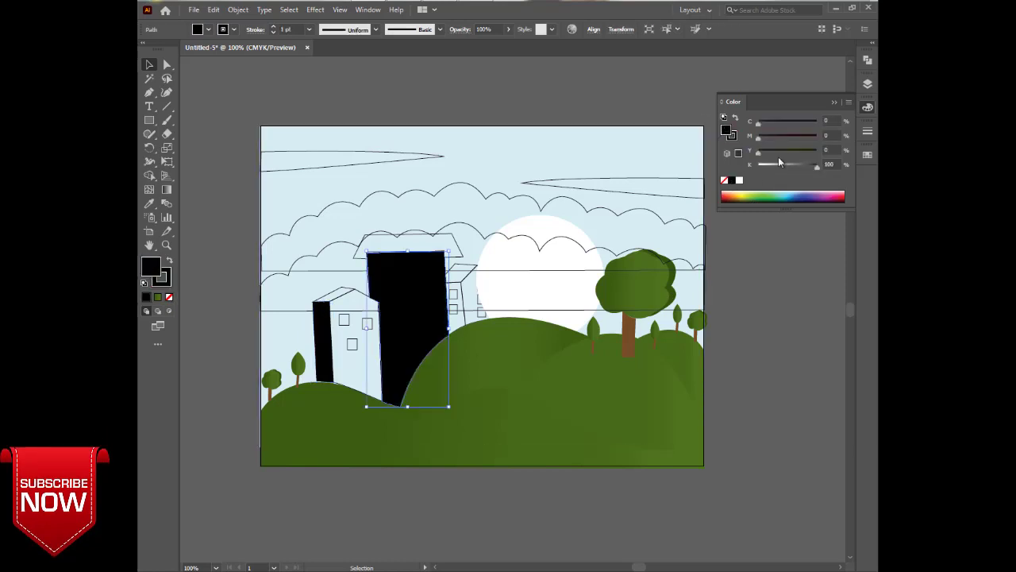
- Undo the colour changes on the tall central building's wall and remove its black fill
click(809, 165)
key(ctrl+z)
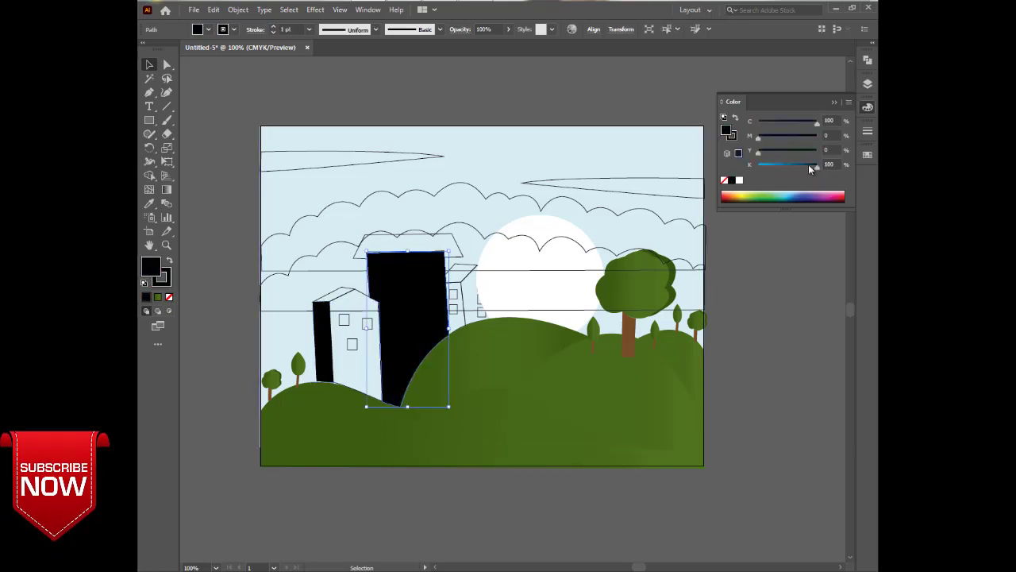
key(ctrl+z)
click(723, 180)
click(359, 315)
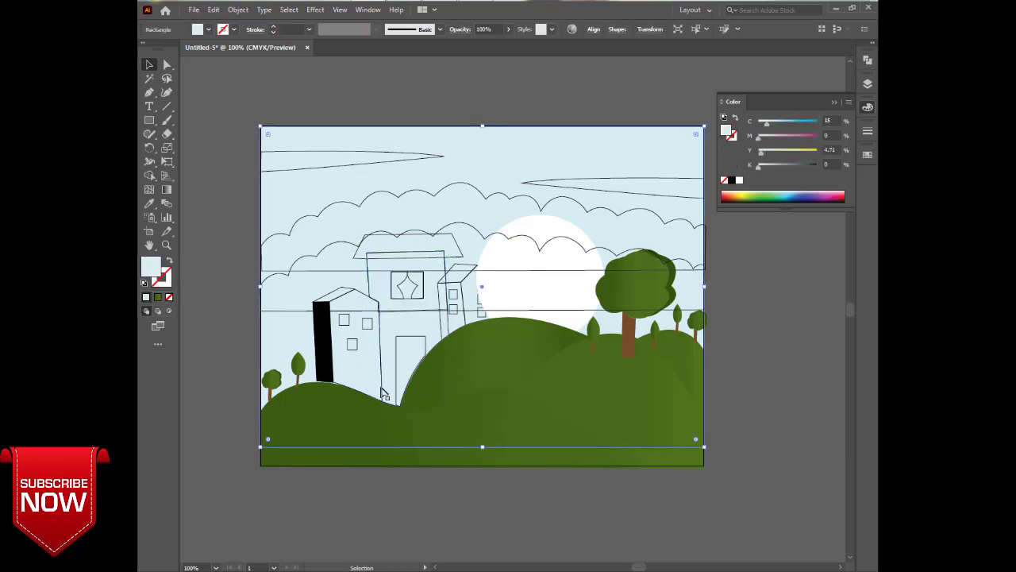
- Fill the left building's front wall with dark blue (C 100, M 0, Y 0, K 84)
click(337, 388)
click(732, 180)
click(817, 120)
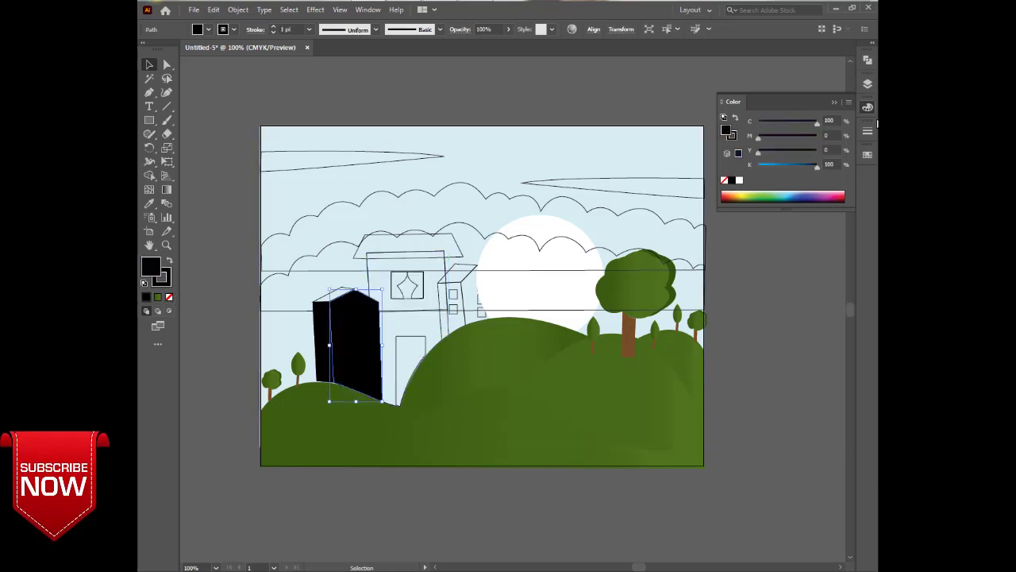
mouse_move(818, 164)
mouse_down()
mouse_move(798, 165)
mouse_move(812, 171)
mouse_up()
- Fill the left building's three windows with the near-black of its narrow side wall
click(343, 319)
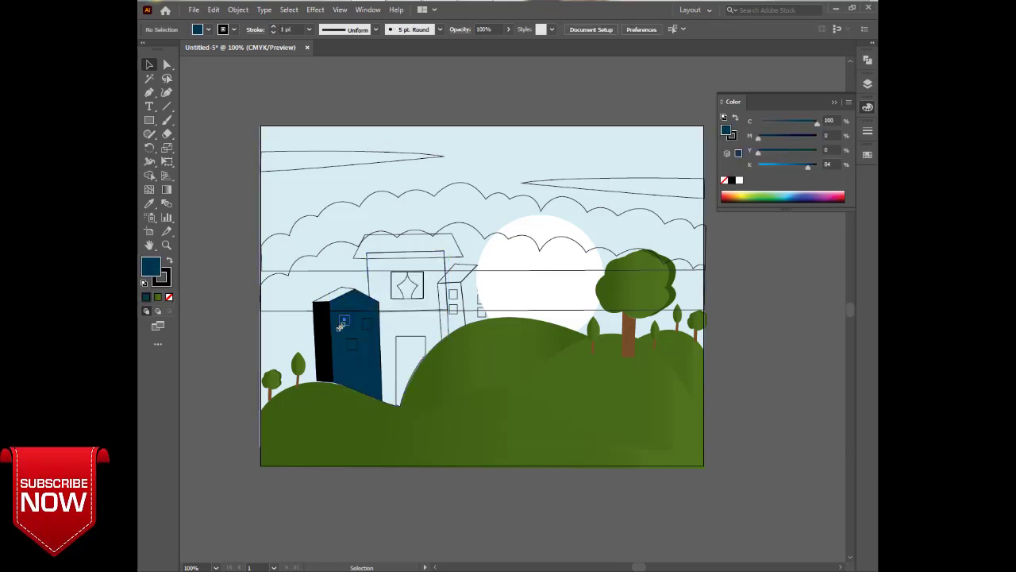
key(shift+x)
key(i)
click(151, 66)
click(367, 324)
click(149, 204)
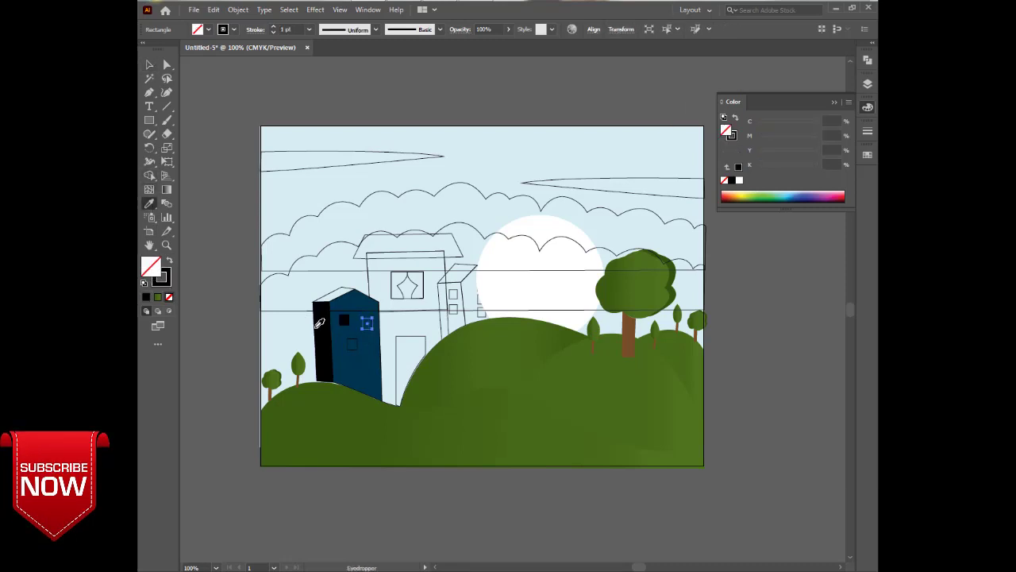
click(326, 328)
click(149, 66)
click(349, 341)
click(149, 204)
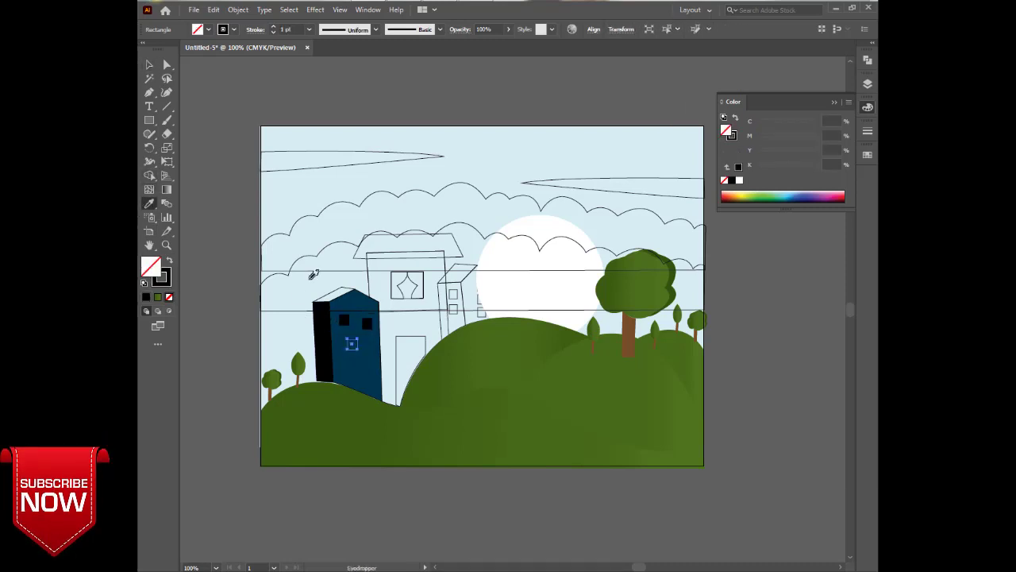
click(325, 351)
- Fill the left building's sloping roof with dark red, setting K to 53
click(149, 66)
click(323, 299)
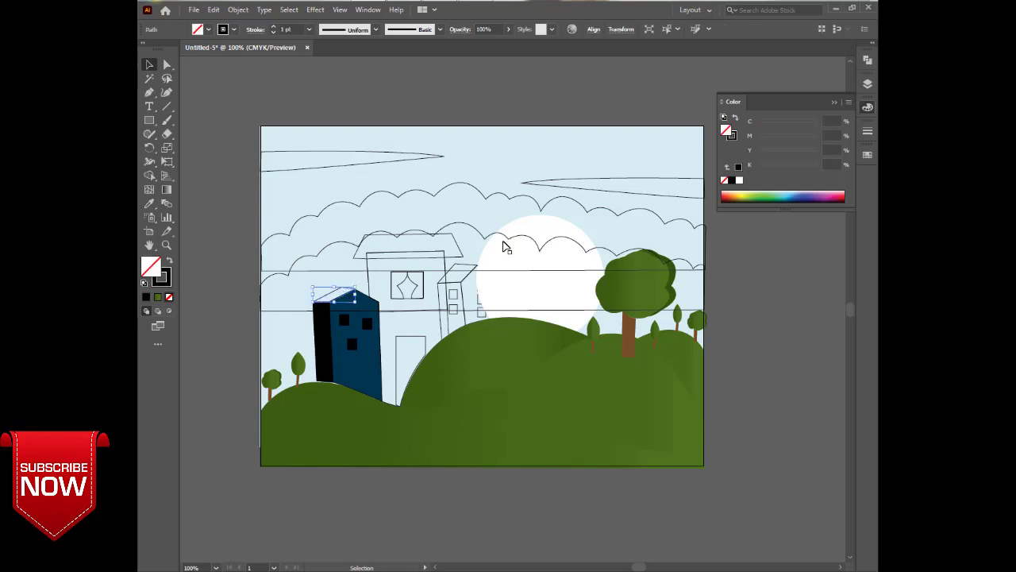
click(724, 200)
drag(784, 167, 789, 170)
click(755, 292)
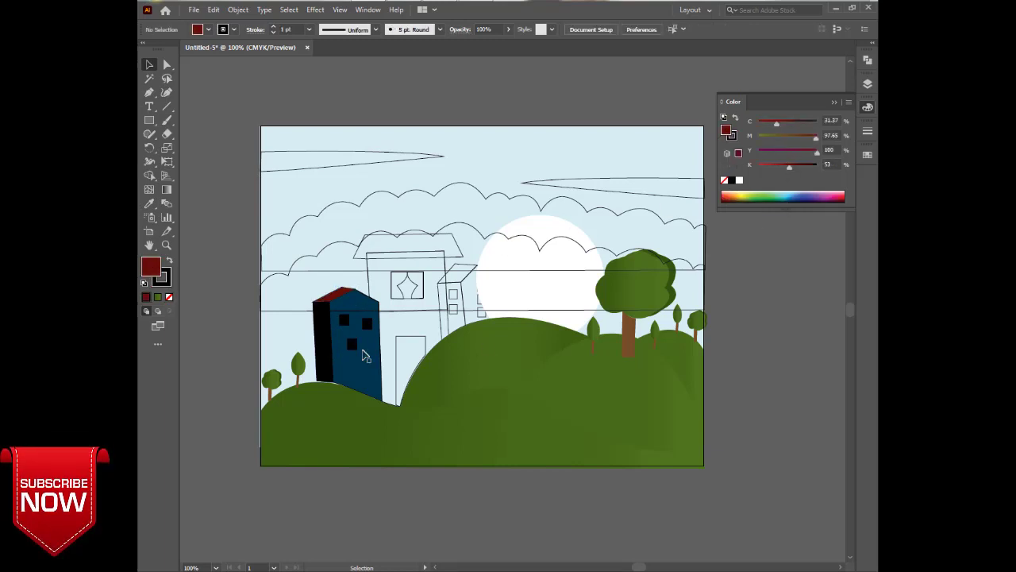
- Remove the stroke from the left building's front wall and shift the building with its windows slightly down
click(346, 301)
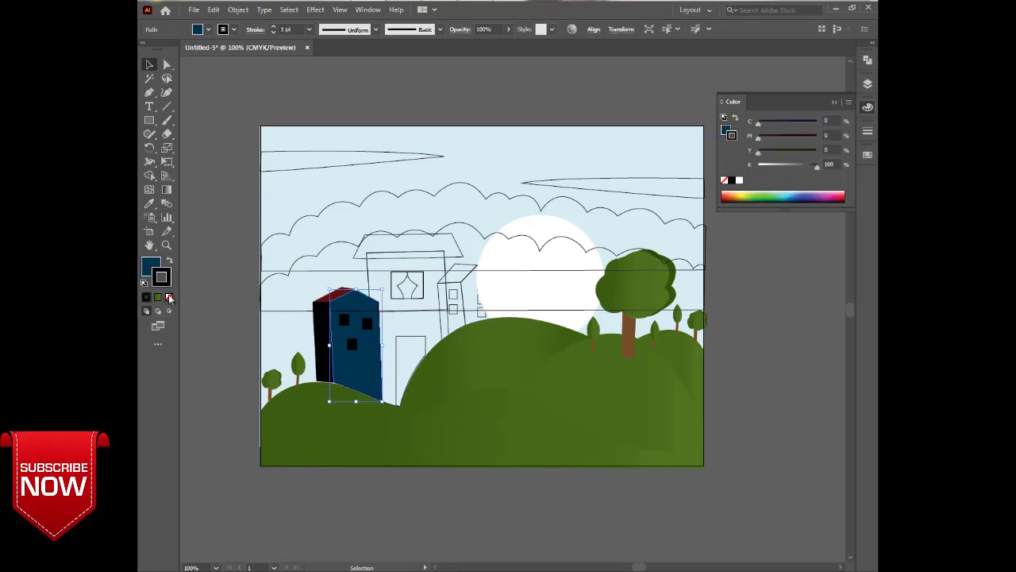
click(351, 343)
click(331, 377)
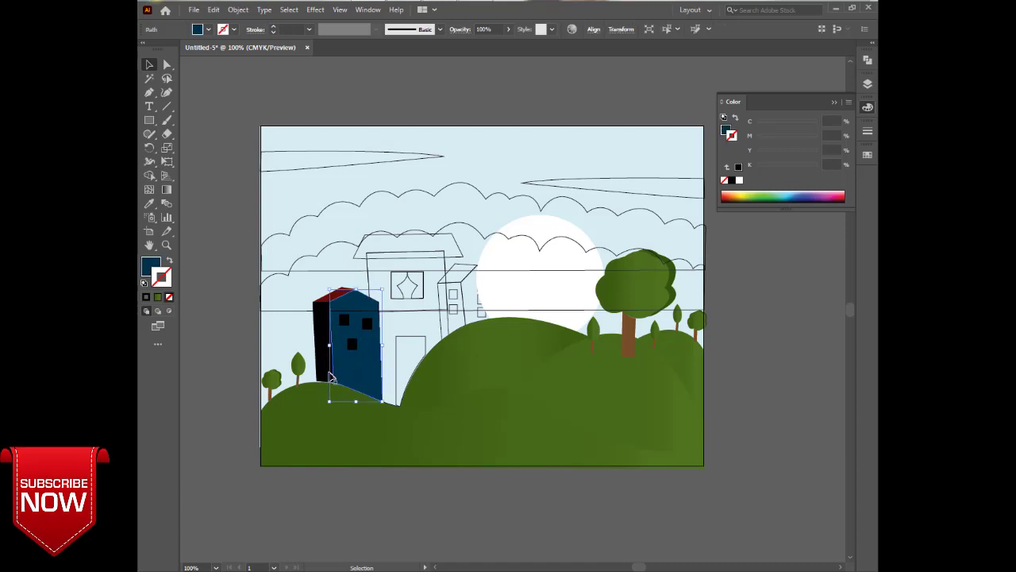
shift+click(323, 295)
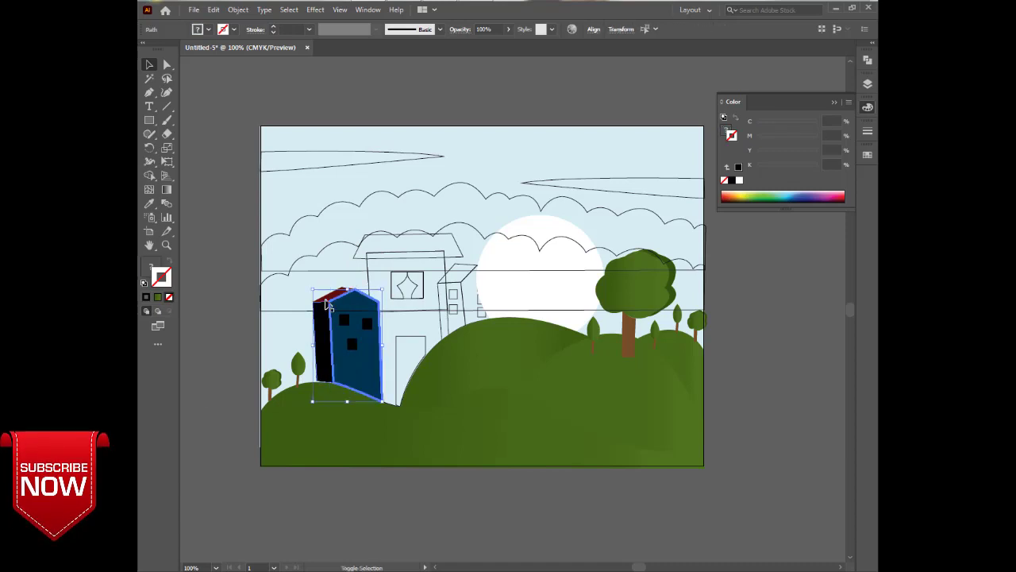
shift+click(344, 321)
shift+click(367, 324)
shift+click(352, 345)
click(387, 459)
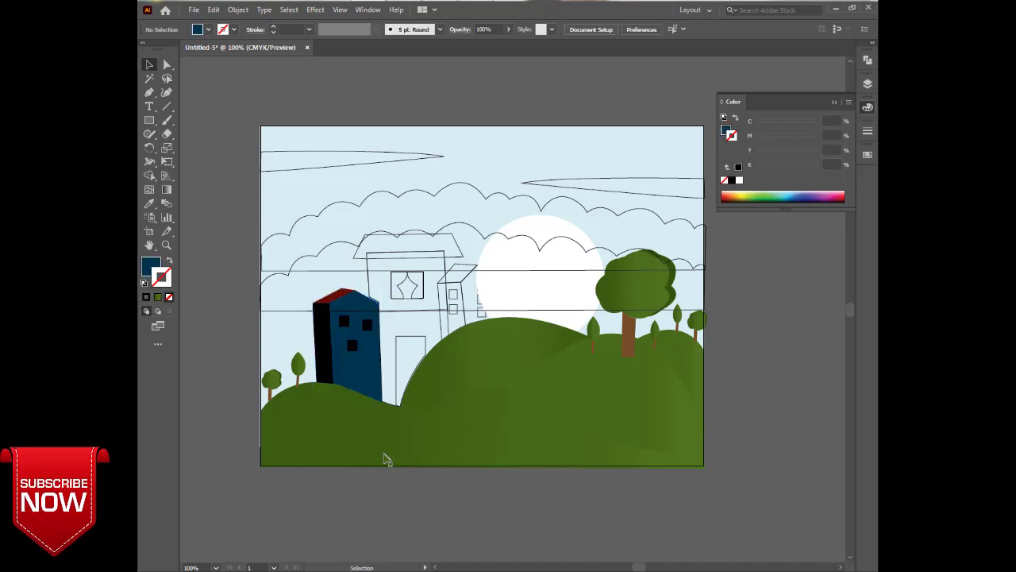
- Select the central building's wall and door outlines one by one to see which shapes they form
click(378, 295)
click(368, 288)
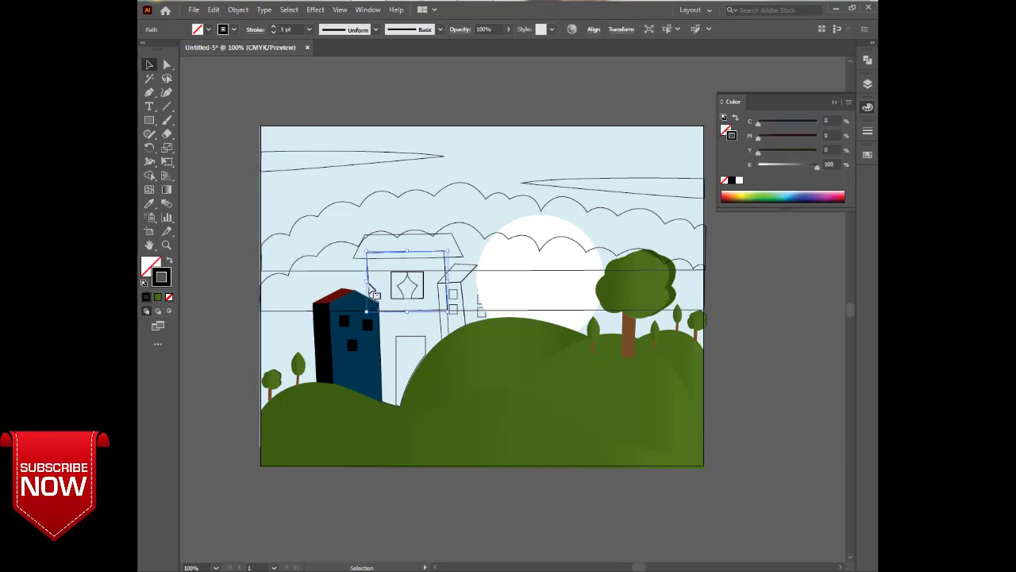
click(393, 358)
click(420, 317)
click(403, 254)
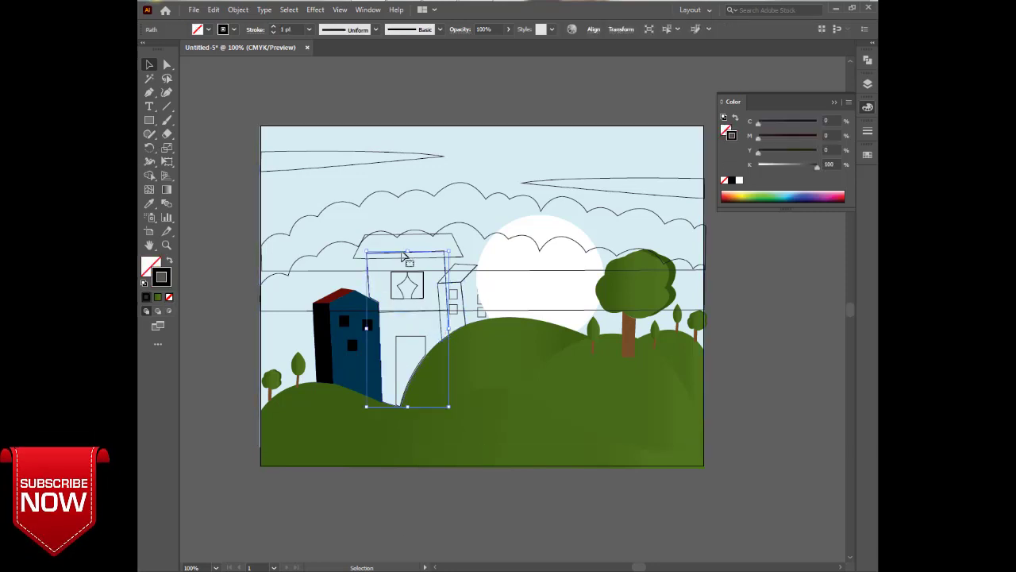
click(419, 528)
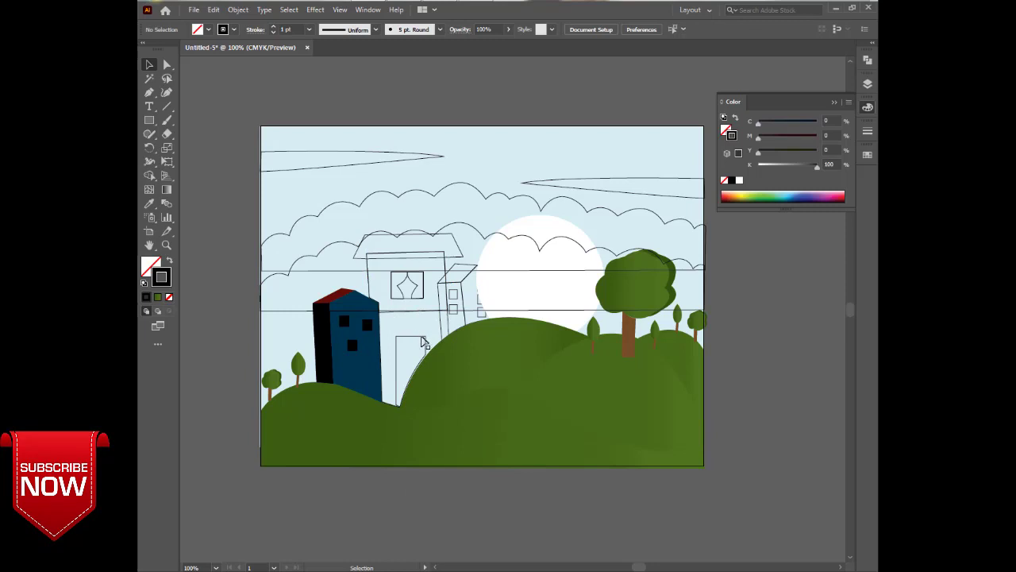
click(423, 341)
click(381, 510)
- Fill the central building's upper wall with a medium brown swatch and remove its stroke
click(370, 256)
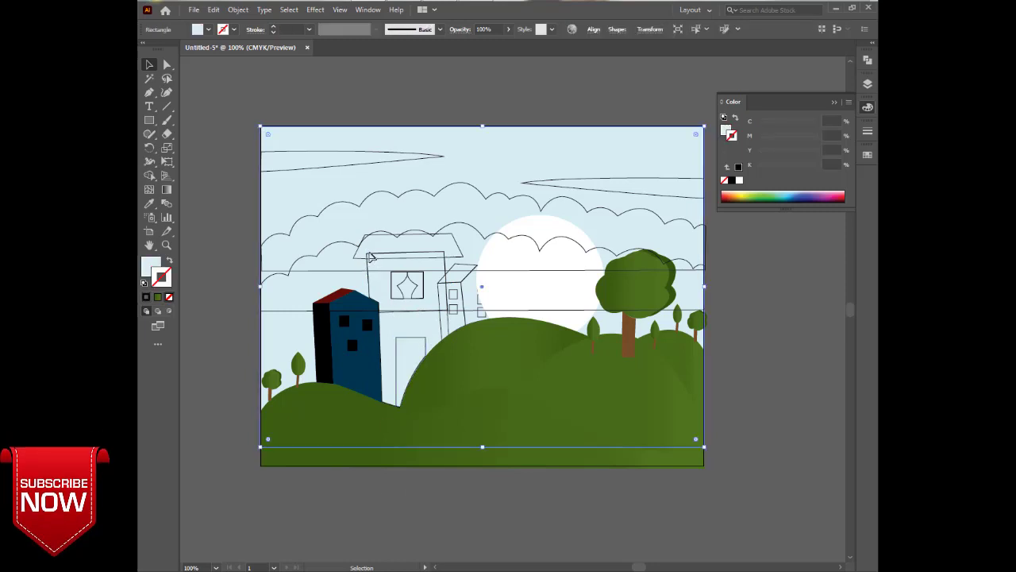
click(370, 257)
click(867, 154)
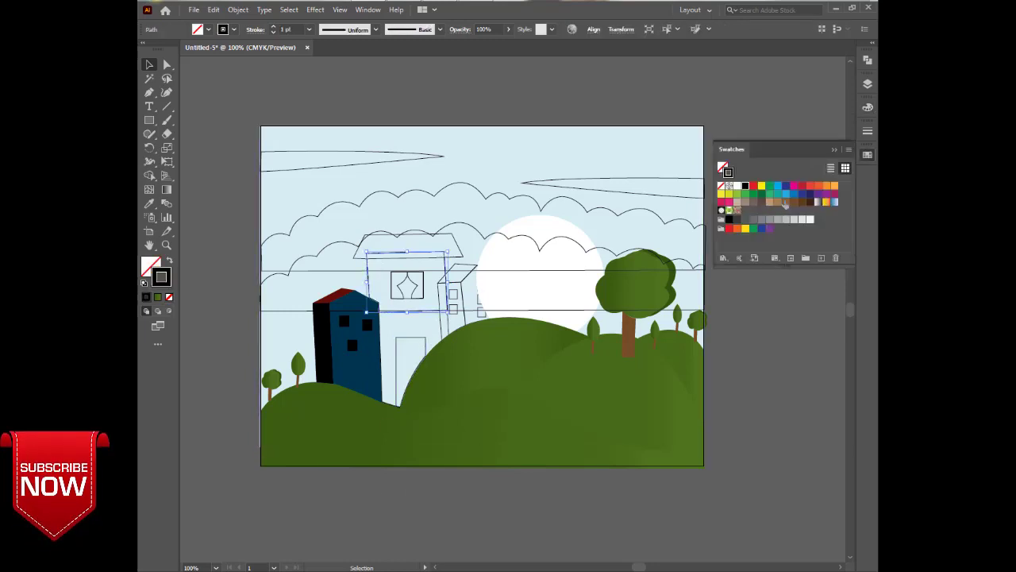
click(786, 202)
click(169, 260)
click(169, 298)
- Switch the colour sliders to HSB and reapply the brown swatch to the upper wall after trying another shade
click(848, 102)
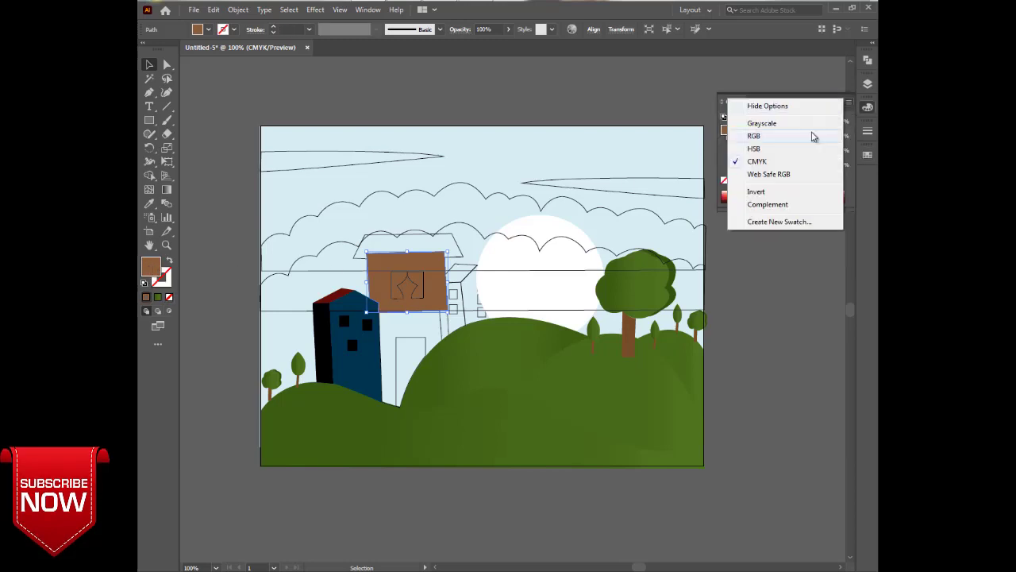
click(794, 148)
drag(788, 159, 780, 144)
click(867, 154)
click(786, 201)
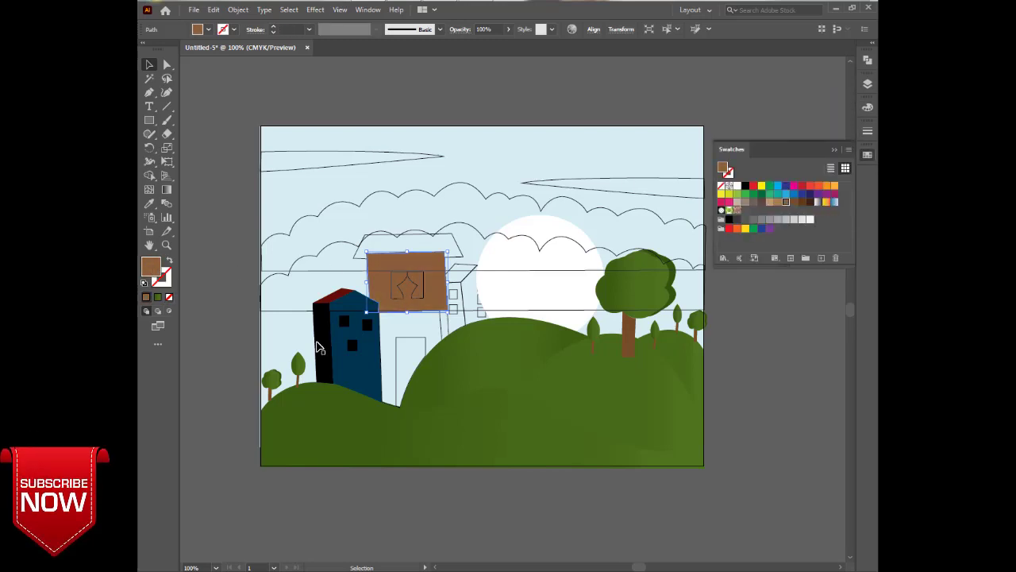
- Fill the central building's full-height wall with a darker brown swatch and send it backward behind the upper wall
click(420, 329)
click(400, 309)
click(388, 408)
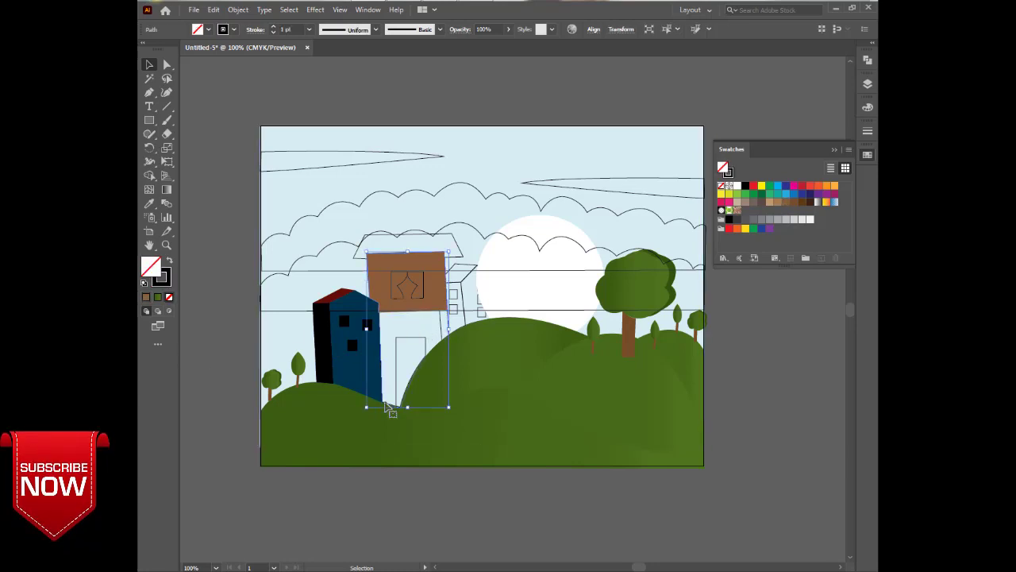
click(787, 204)
key(ctrl+[)
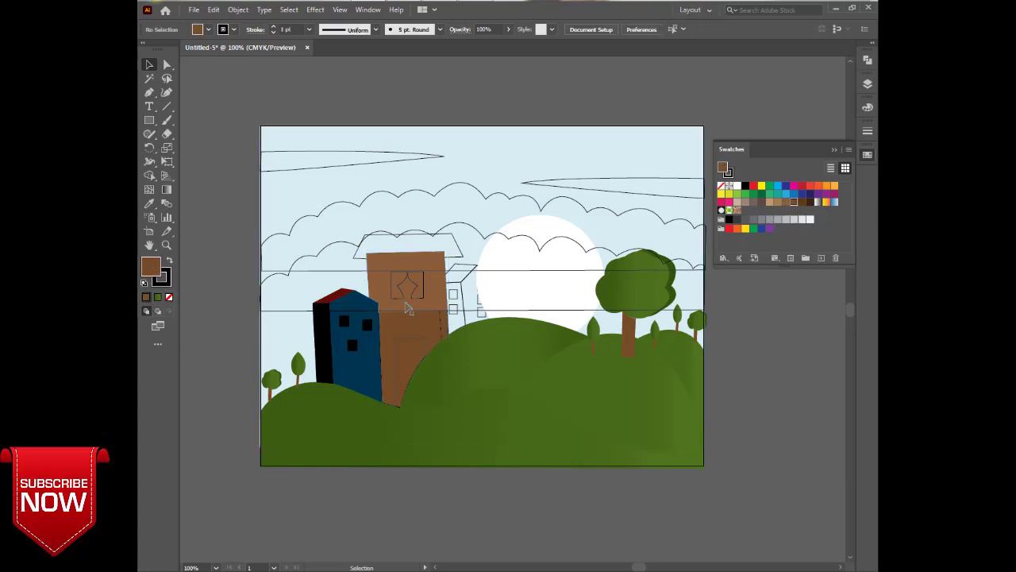
click(406, 300)
click(411, 304)
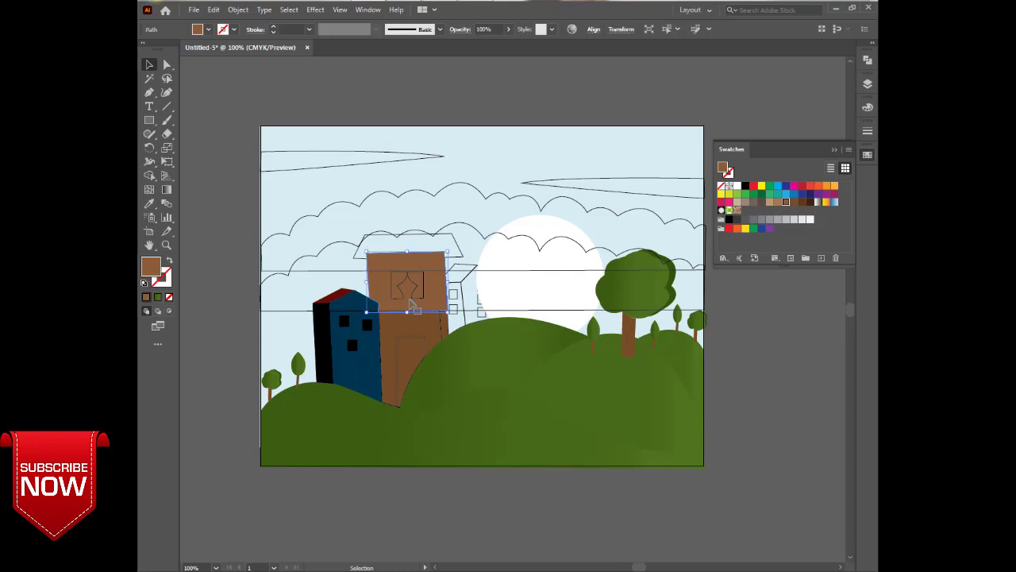
- Undo the accidental moves and move the light blue sky rectangle off the artboard to its right
click(413, 290)
drag(359, 278, 796, 351)
key(ctrl+z)
drag(500, 315, 669, 371)
key(ctrl+z)
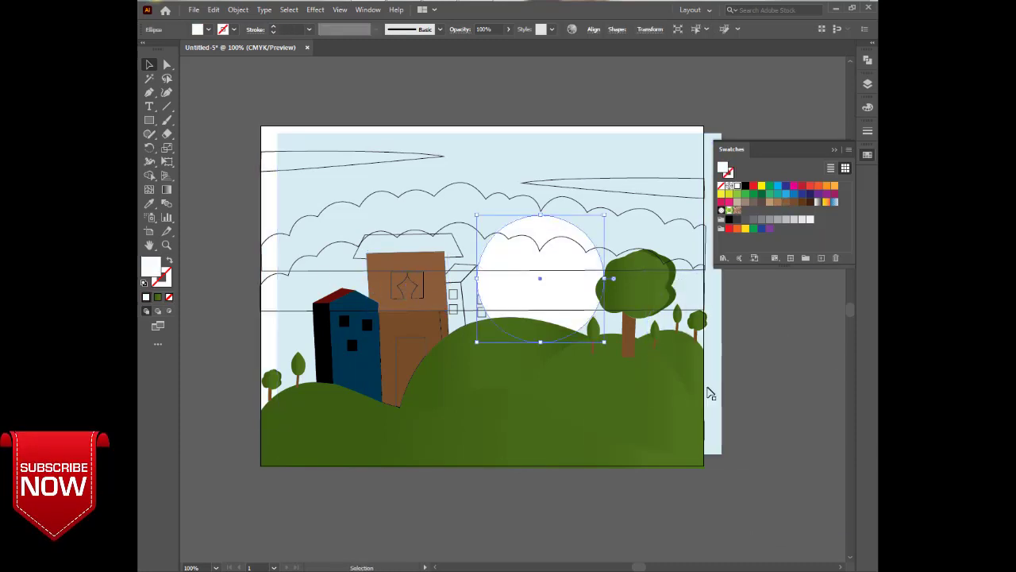
drag(467, 254, 628, 279)
drag(725, 389, 848, 400)
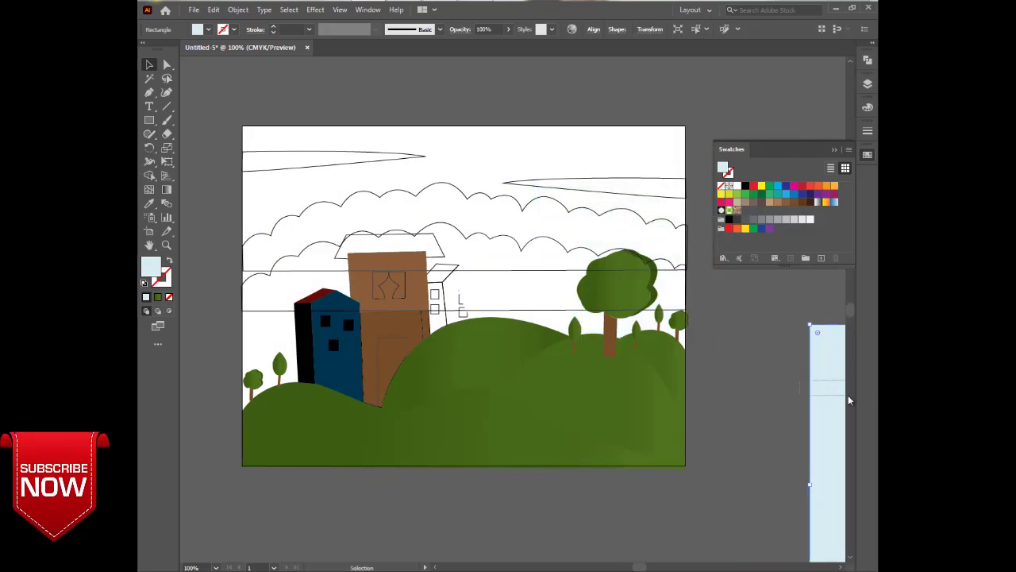
- Bring the central building's window and curtain shapes to the front
click(405, 284)
right_click(388, 296)
click(354, 283)
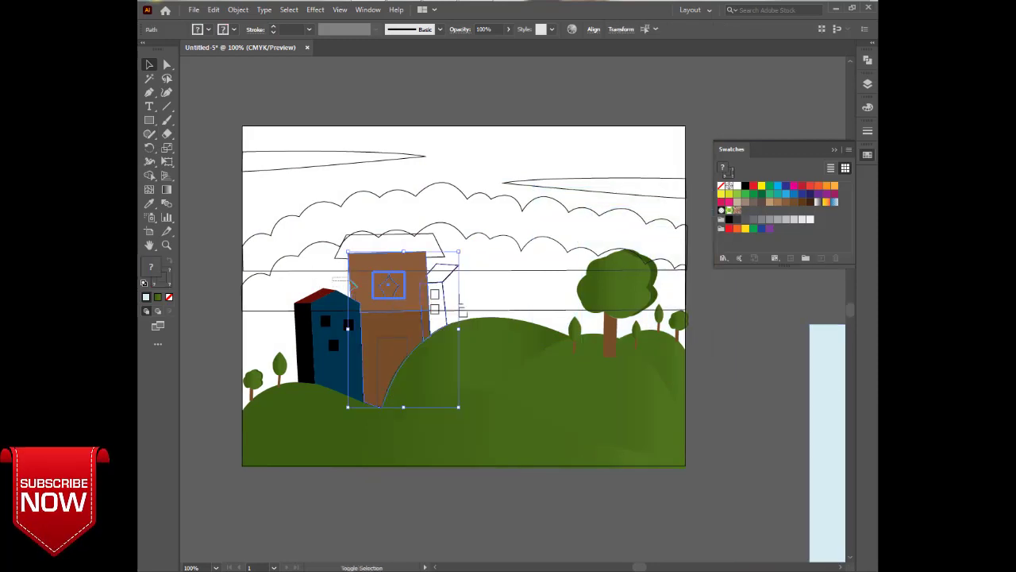
right_click(403, 280)
mouse_move(438, 467)
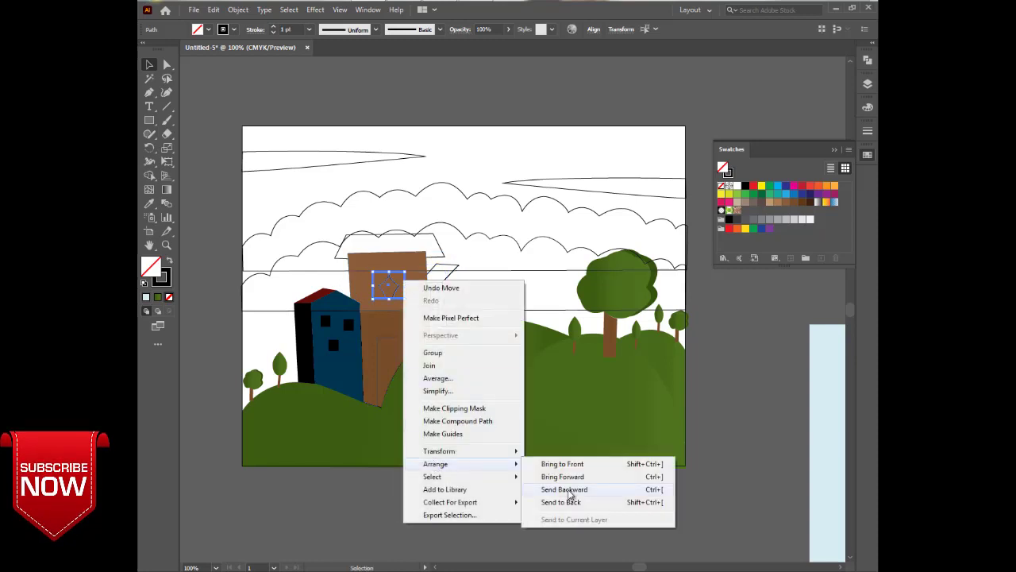
click(572, 463)
click(417, 408)
- Try filling the central building's window rectangle with black
click(388, 302)
click(388, 299)
drag(164, 283, 151, 268)
click(165, 285)
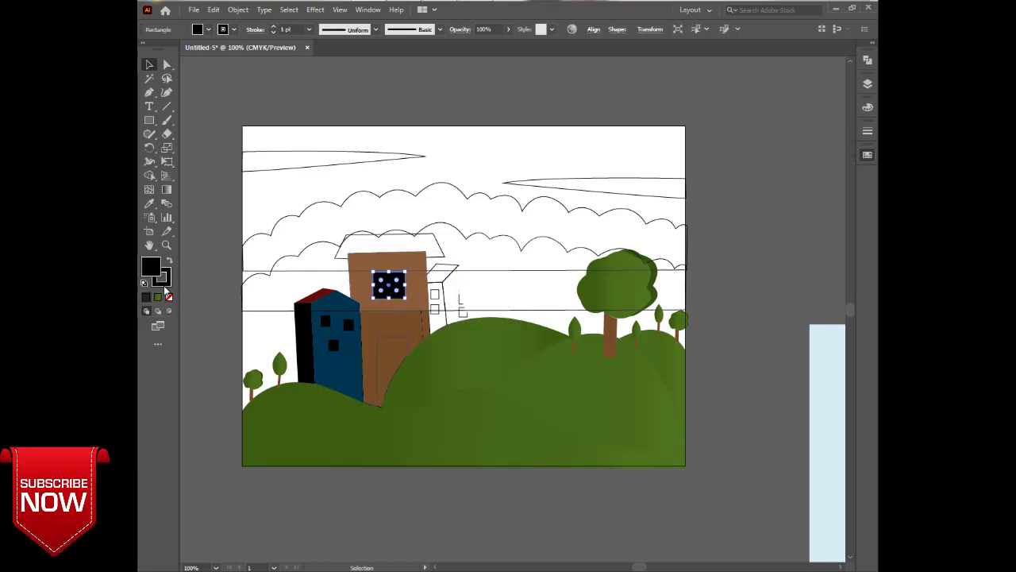
click(168, 296)
key(shift+x)
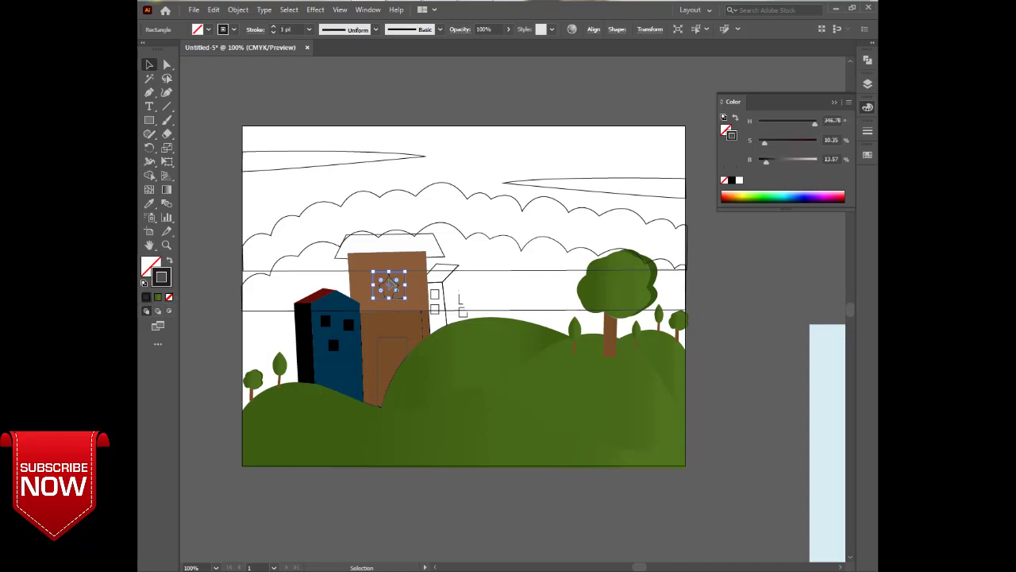
- Fill the window's right curtain with pale yellow (H 57.41, S 35, B 100) and remove its stroke
mouse_move(766, 162)
mouse_down()
mouse_move(799, 164)
mouse_move(779, 144)
mouse_up()
click(740, 196)
click(151, 265)
click(146, 297)
click(162, 280)
click(169, 297)
click(149, 263)
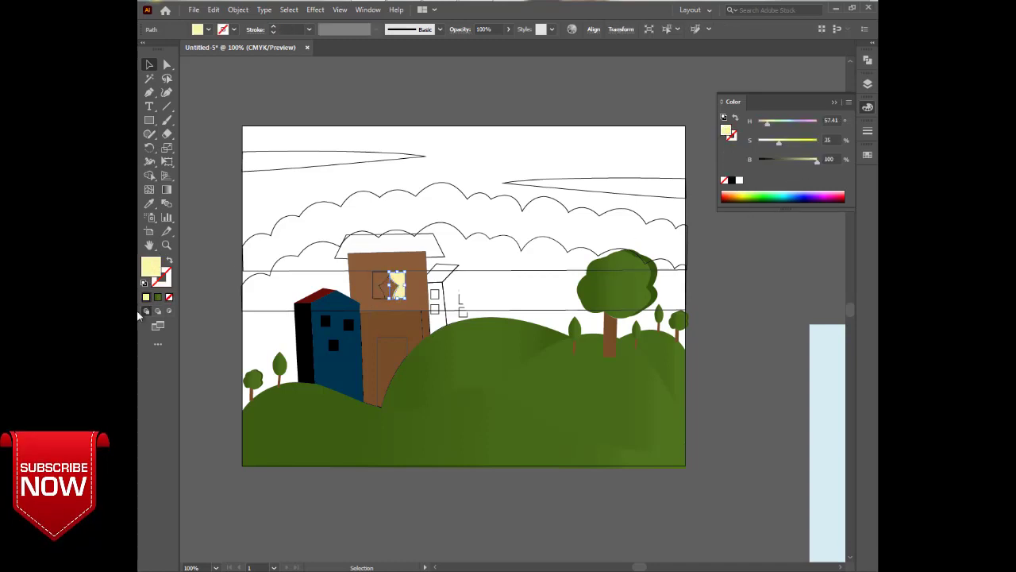
- Fill the window's left curtain with a matching pale yellow and remove its stroke
click(372, 289)
click(145, 297)
click(162, 280)
click(169, 297)
click(150, 265)
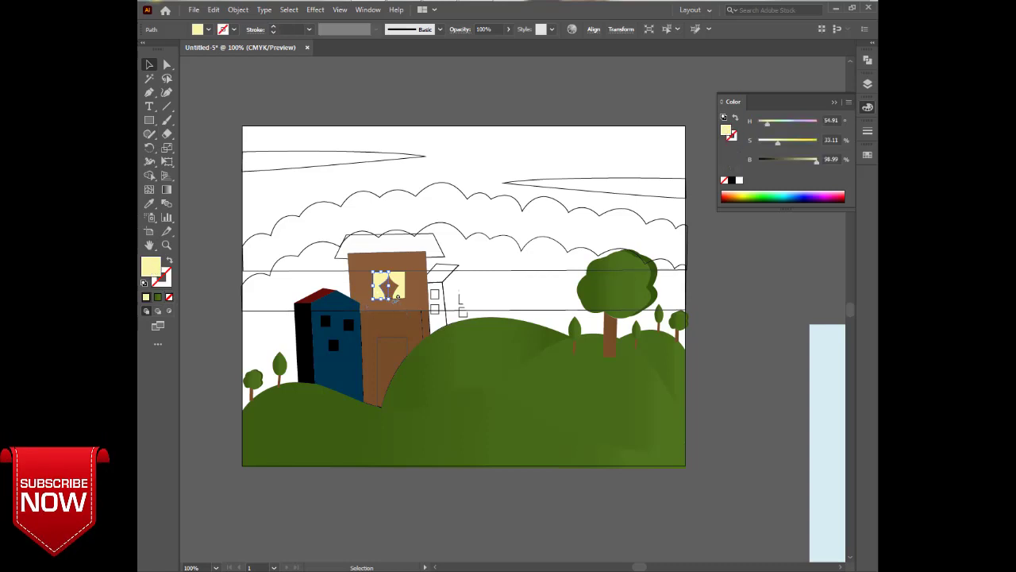
click(224, 376)
- Fill the window rectangle behind the curtains with near-black and remove its stroke
click(389, 303)
click(386, 297)
click(146, 297)
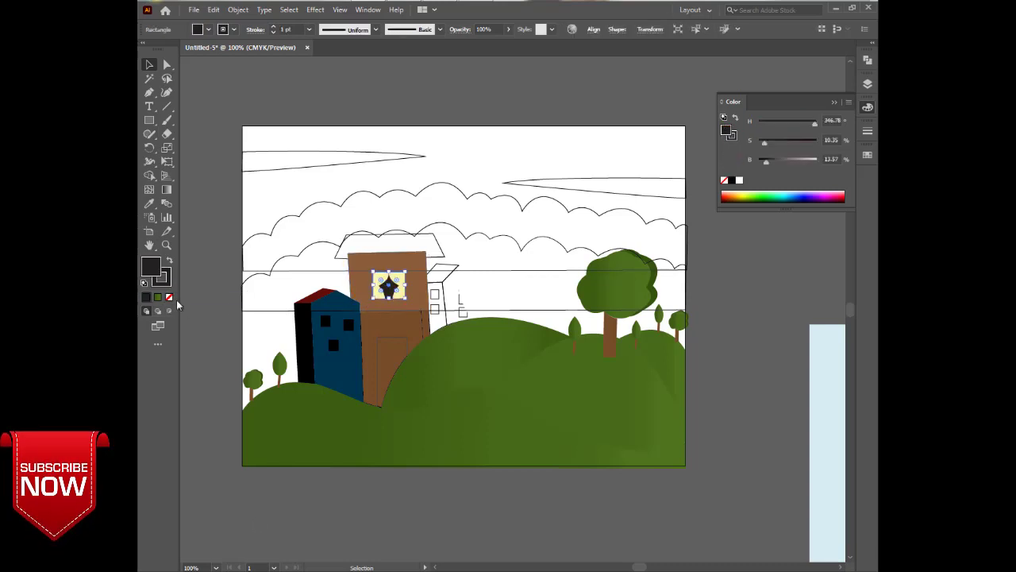
click(169, 297)
click(146, 297)
click(162, 280)
click(169, 297)
click(225, 441)
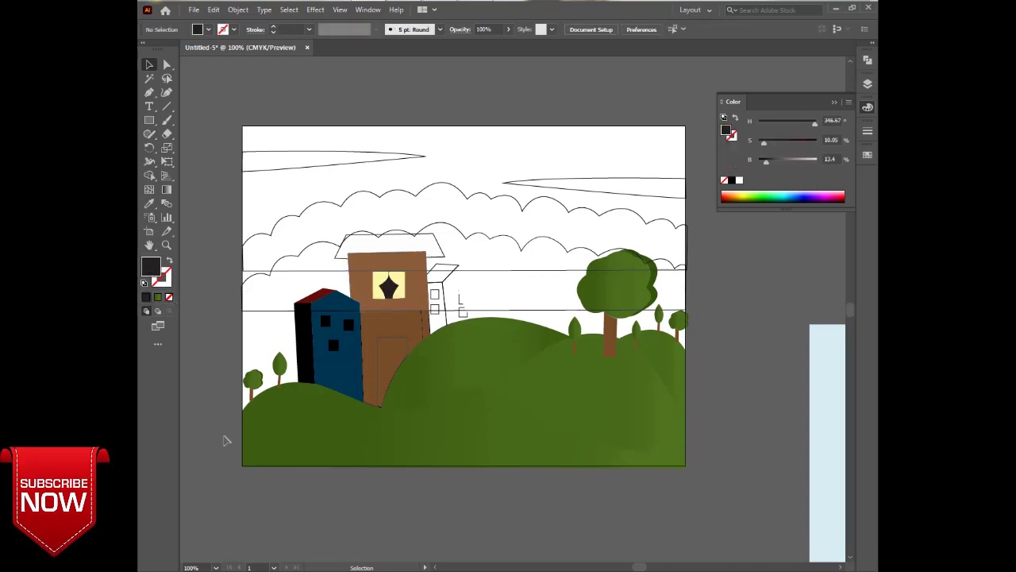
- Fill the central building's roof with a dark brown swatch and bring it to the front
click(336, 260)
click(868, 154)
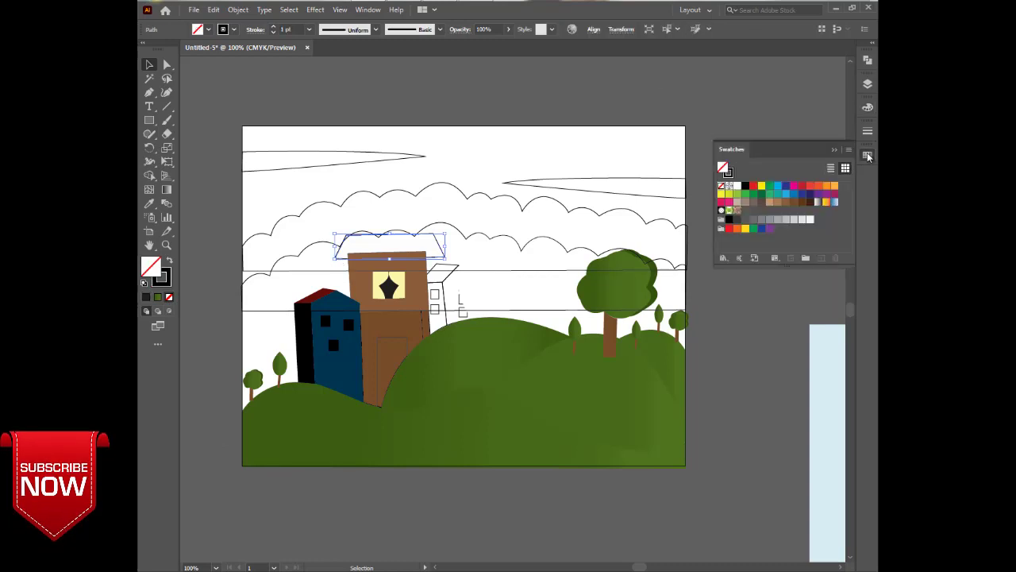
click(810, 202)
right_click(376, 239)
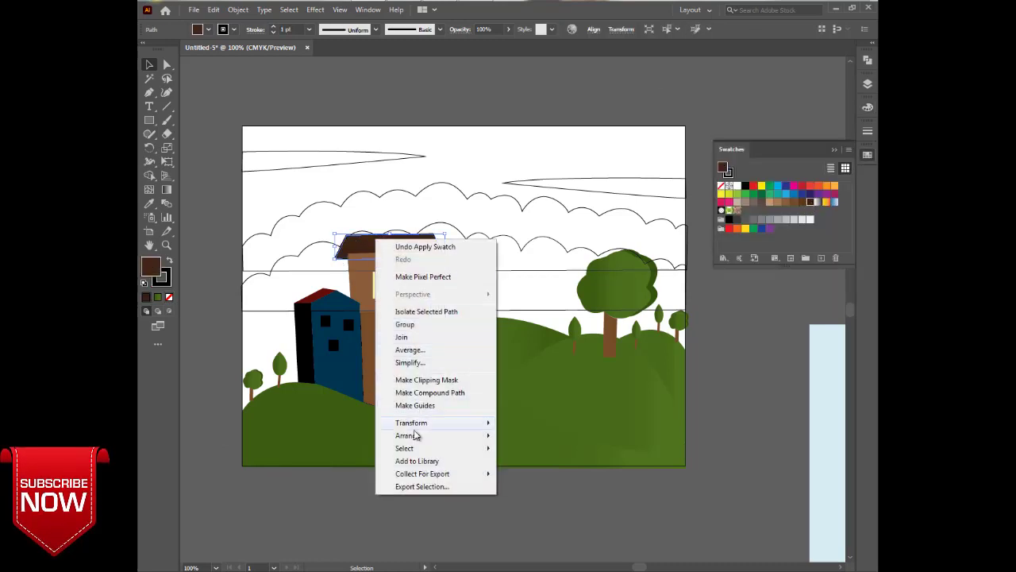
mouse_move(424, 435)
click(524, 435)
click(733, 347)
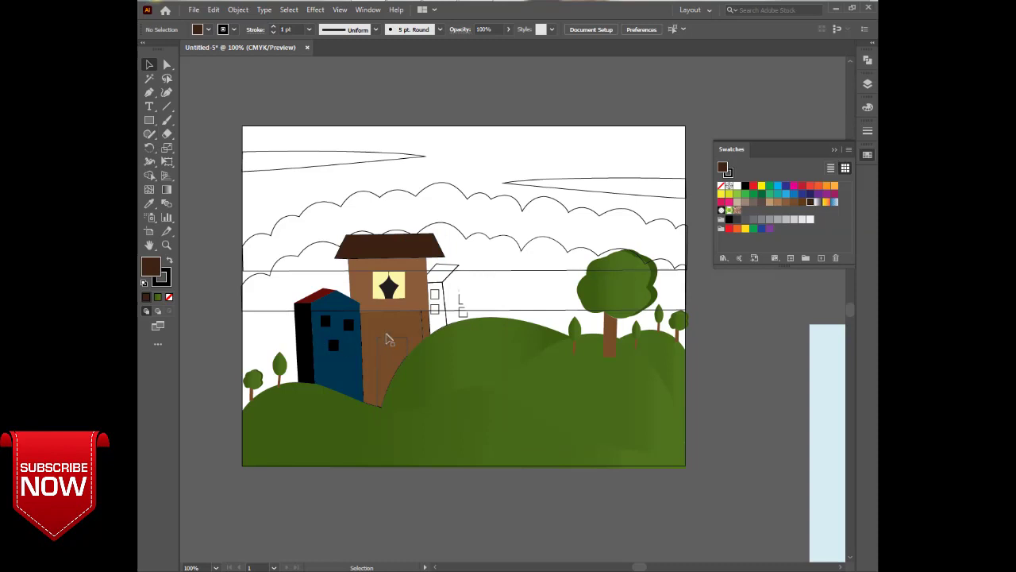
- Fill the central building's door with a light brown swatch and remove its stroke
click(387, 339)
click(379, 341)
click(778, 201)
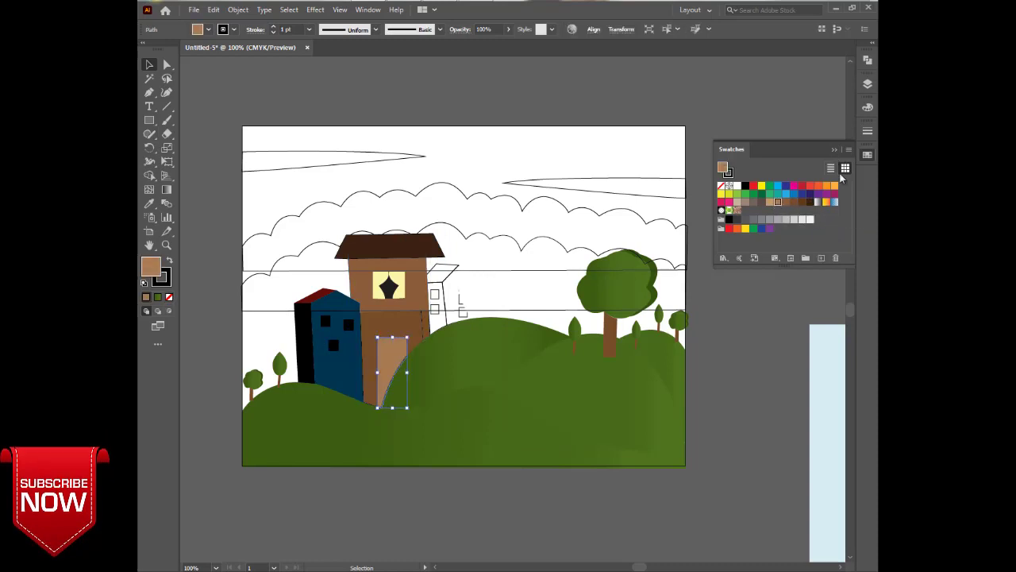
click(744, 425)
click(389, 356)
click(166, 281)
click(169, 296)
click(301, 532)
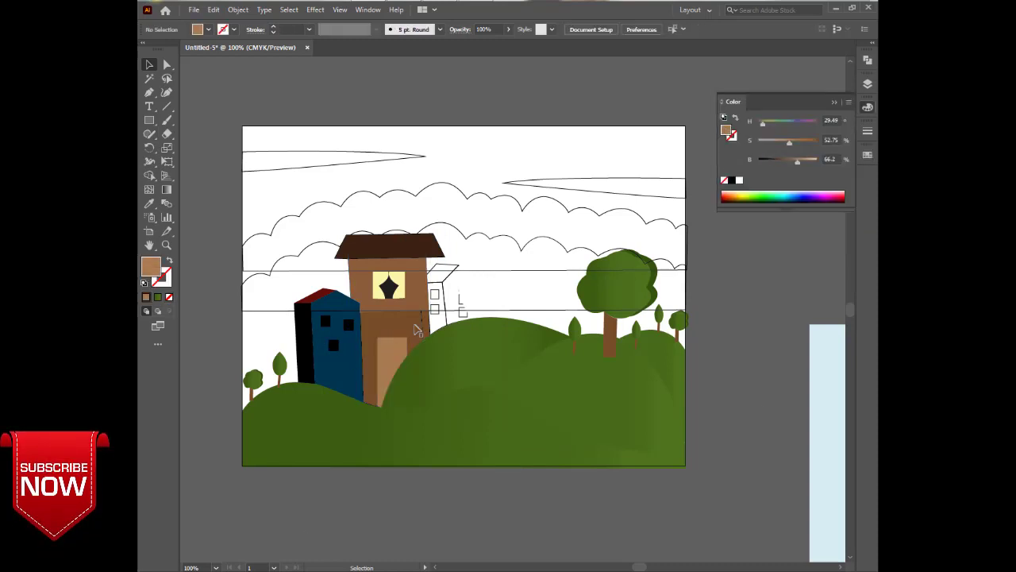
- Remove the strokes from the central building's brown wall sections and dark brown roof
click(373, 399)
click(163, 284)
click(170, 297)
click(148, 264)
click(380, 307)
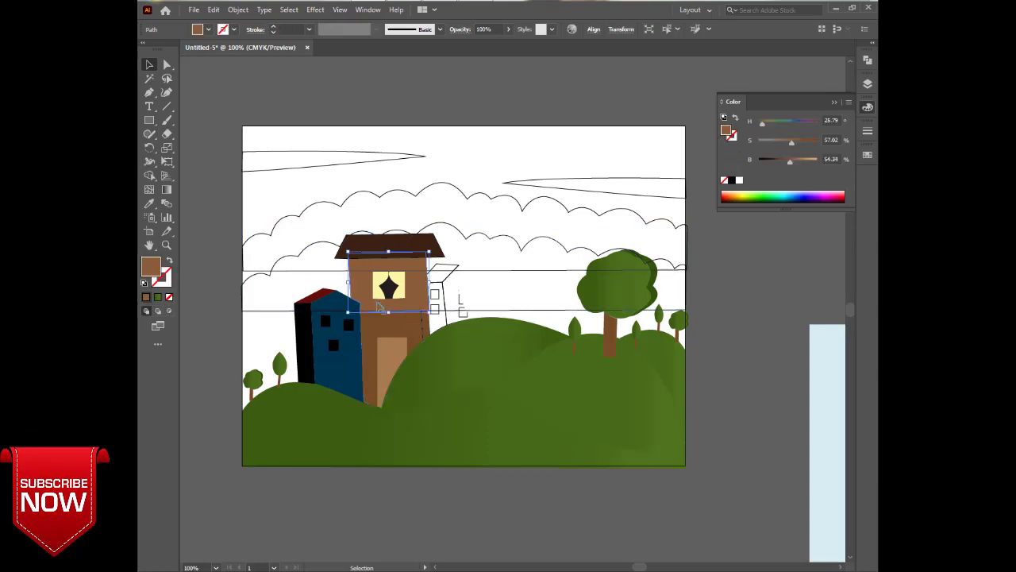
click(403, 248)
click(164, 282)
click(169, 297)
click(216, 334)
click(364, 293)
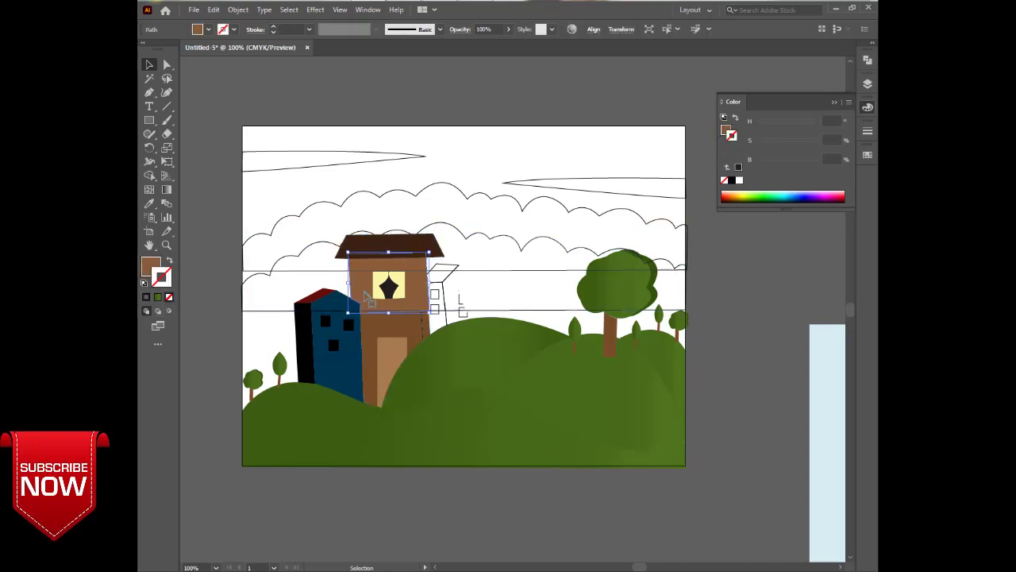
click(397, 505)
- Send the white sun circle to the back, behind the small building outlines
drag(444, 294, 731, 293)
key(ctrl+z)
right_click(490, 289)
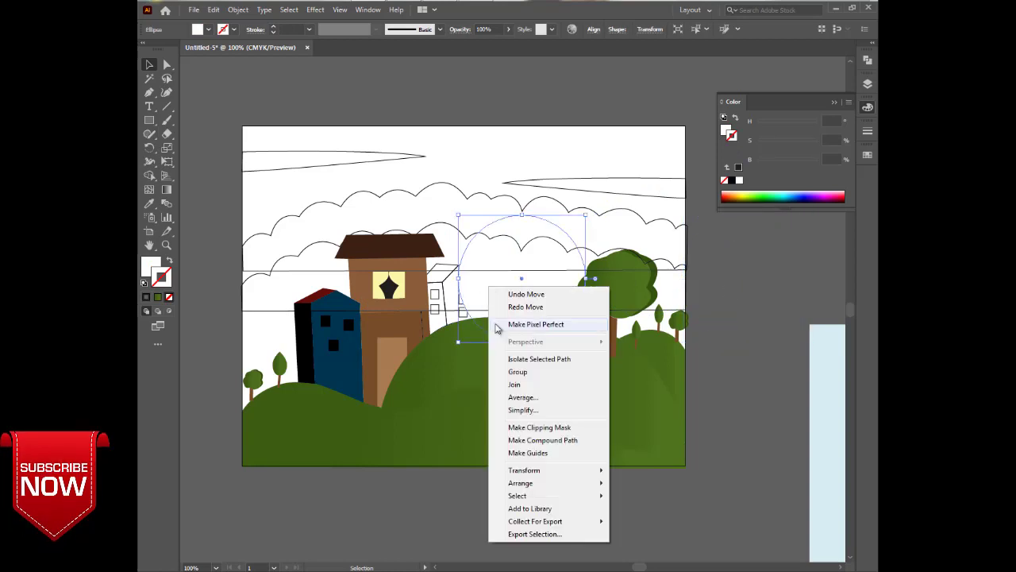
mouse_move(524, 483)
click(646, 521)
click(733, 460)
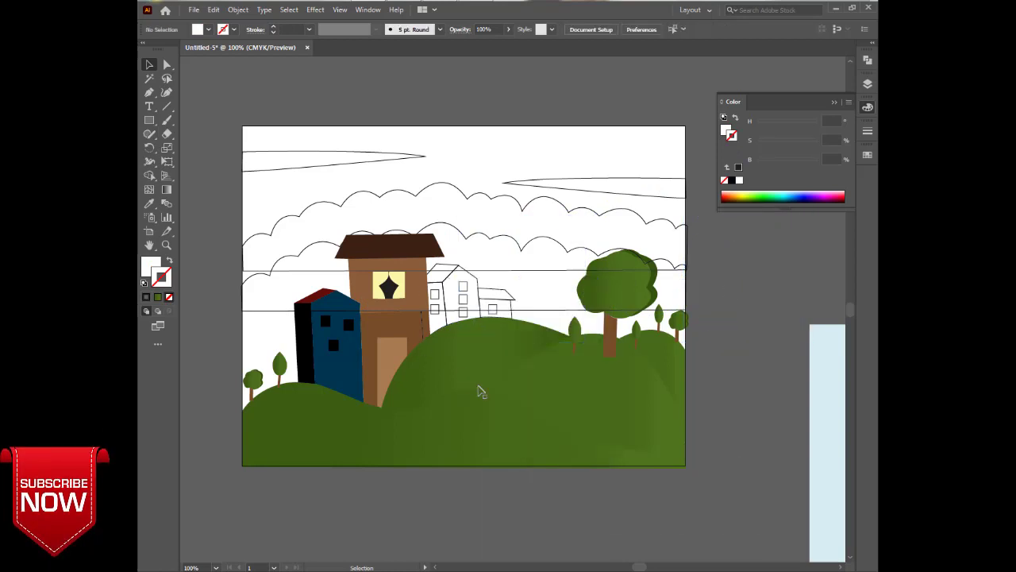
- Fill the gabled front wall of the building beside the central one with medium brown and no stroke
click(447, 320)
click(868, 156)
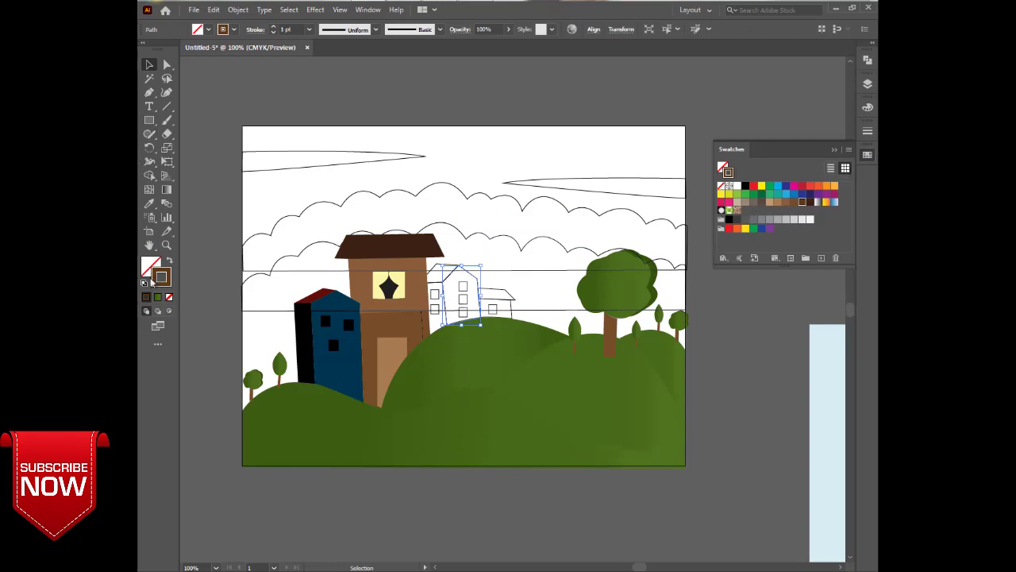
click(169, 261)
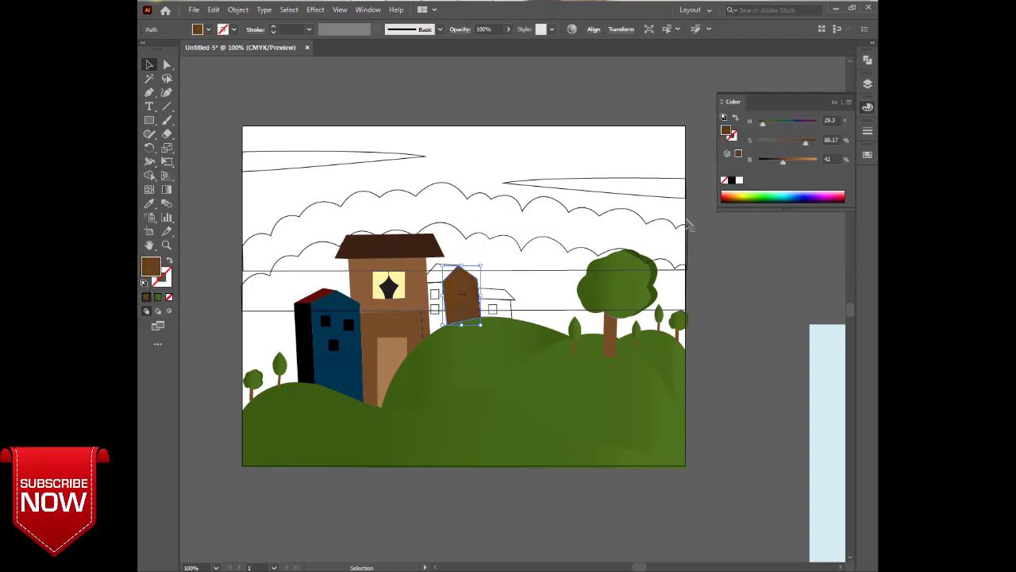
- Fill the gabled building's roof with the dark red sampled from the blue building's roof, without a stroke
click(435, 284)
click(151, 205)
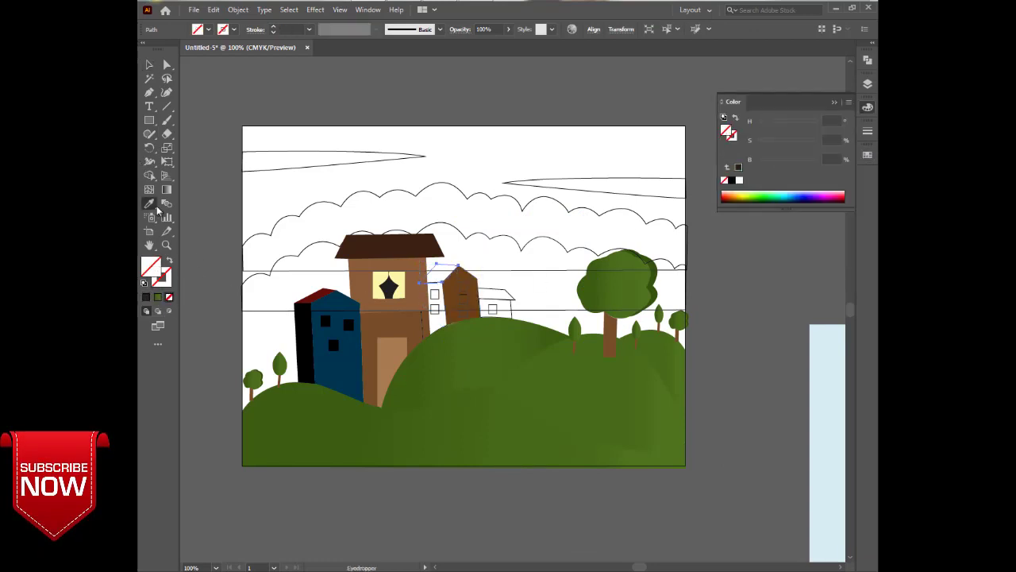
click(479, 313)
click(463, 258)
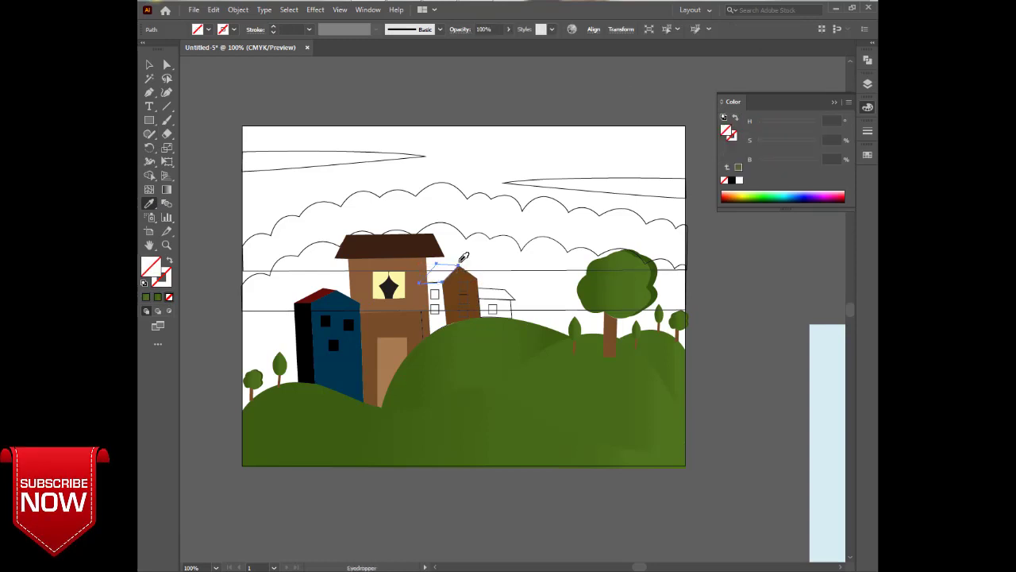
click(314, 295)
key(y)
click(451, 500)
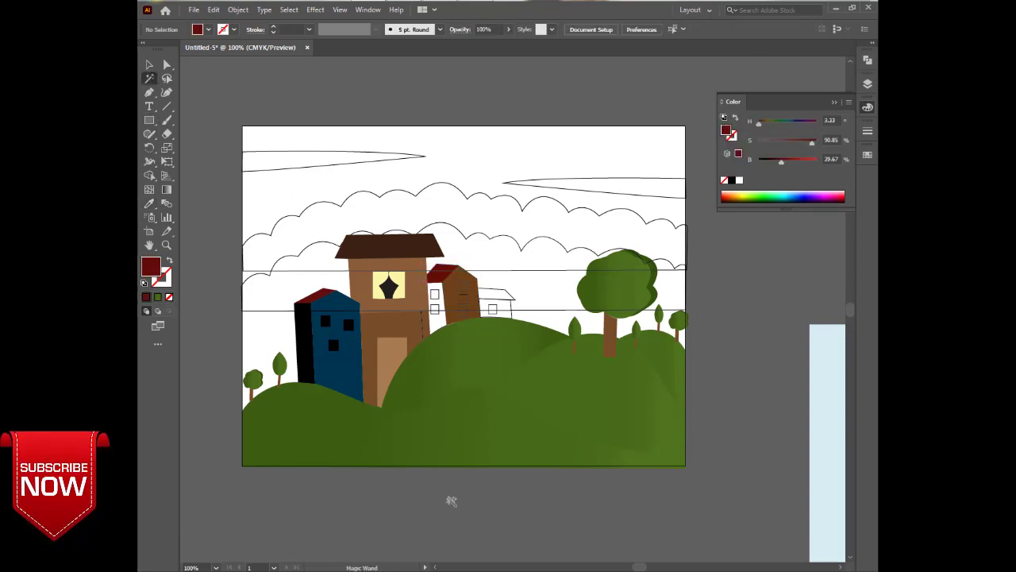
- Fill the gabled building's side wall with brown, raise the brightness to about 60, and remove its stroke
key(v)
click(442, 329)
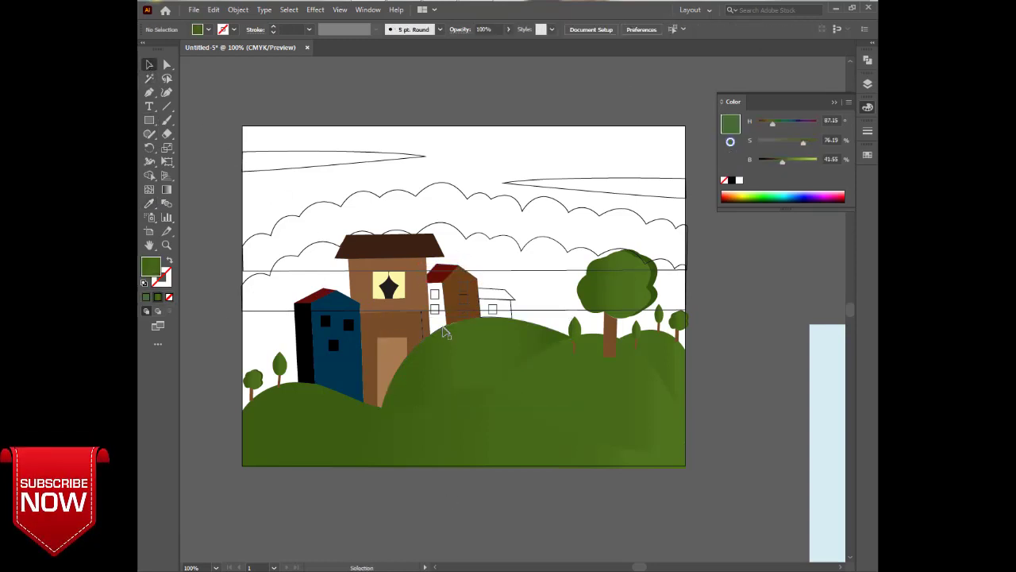
click(436, 326)
click(435, 335)
click(423, 329)
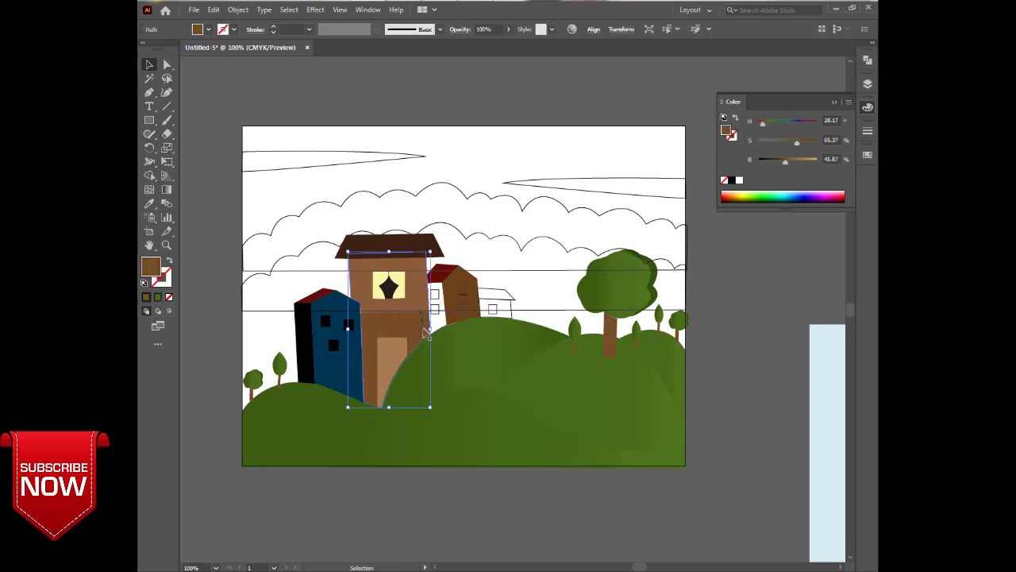
click(424, 330)
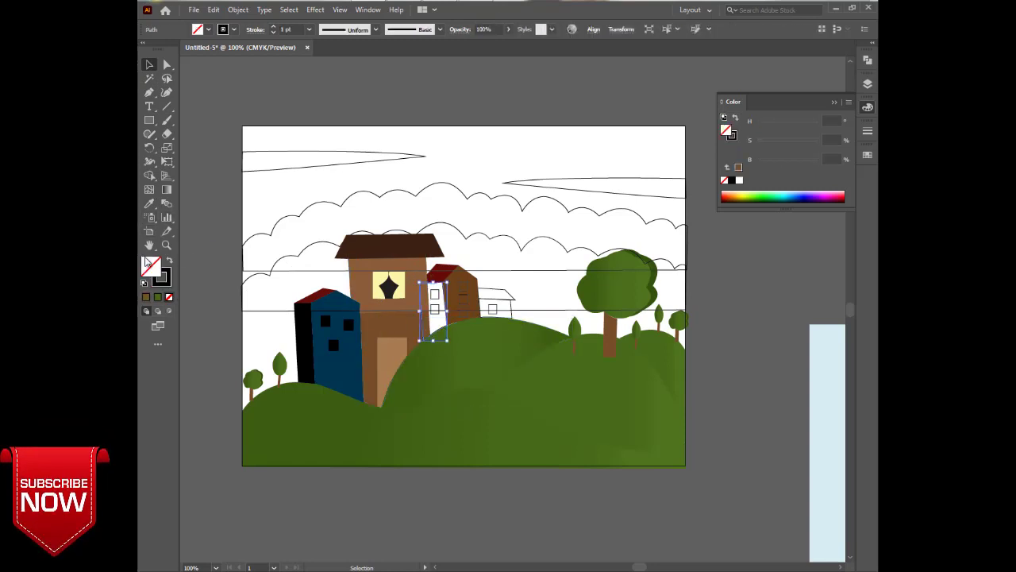
click(146, 297)
drag(785, 163, 791, 163)
click(514, 486)
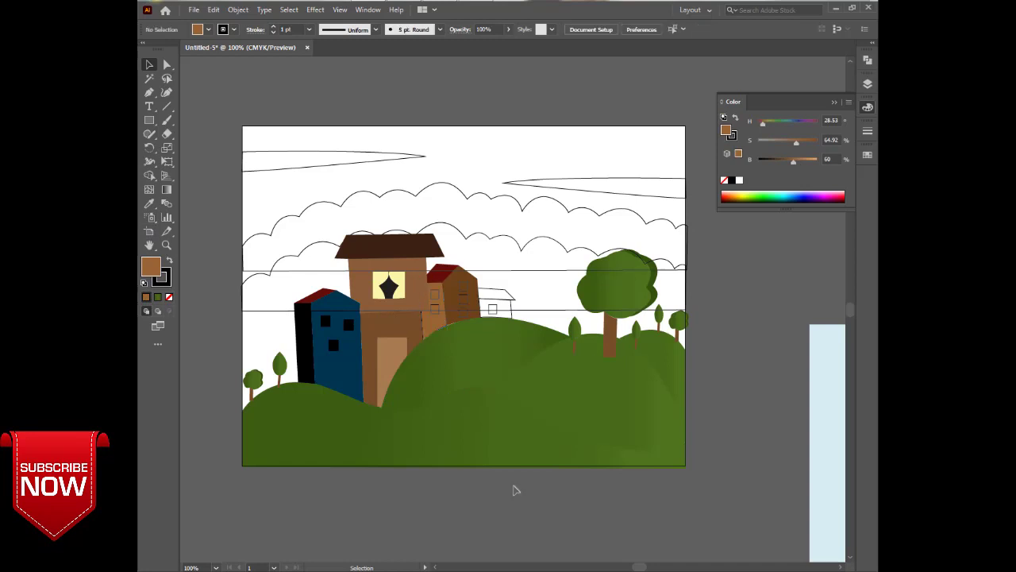
click(424, 329)
click(166, 281)
click(170, 297)
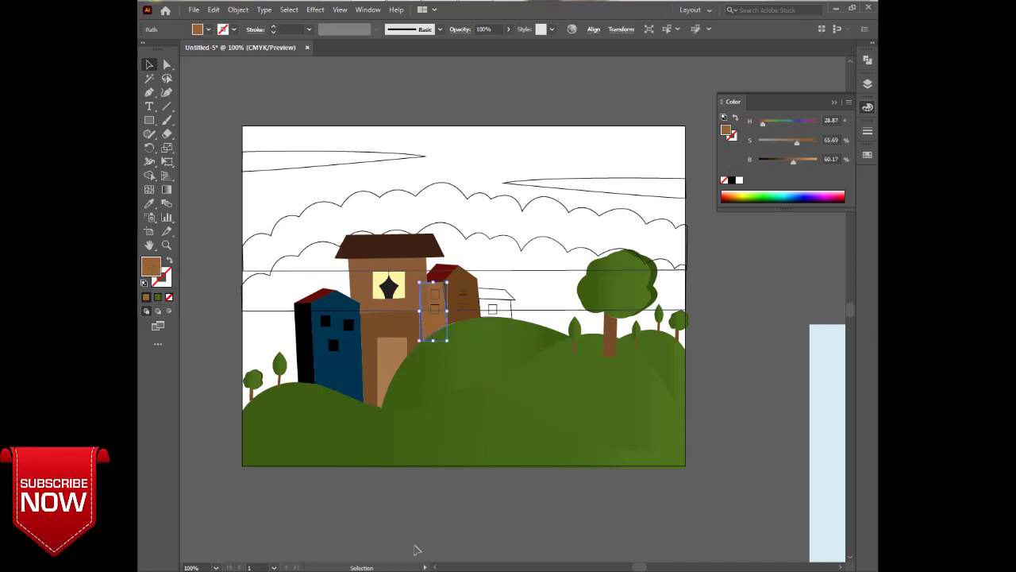
- Fill the lower window on the gabled building's side wall with near-black and remove its stroke
click(434, 312)
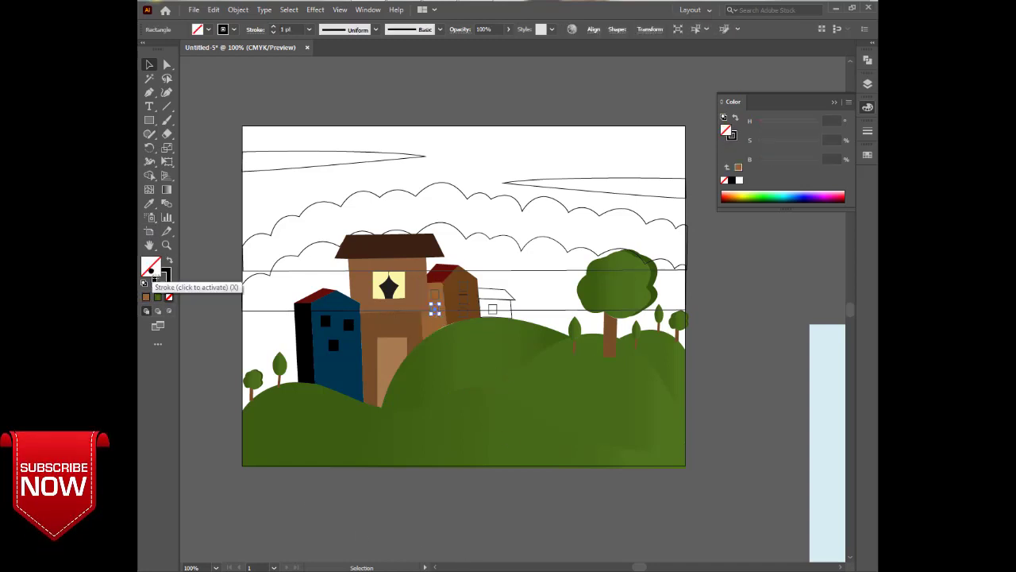
click(147, 297)
click(165, 282)
click(169, 297)
click(151, 268)
click(437, 294)
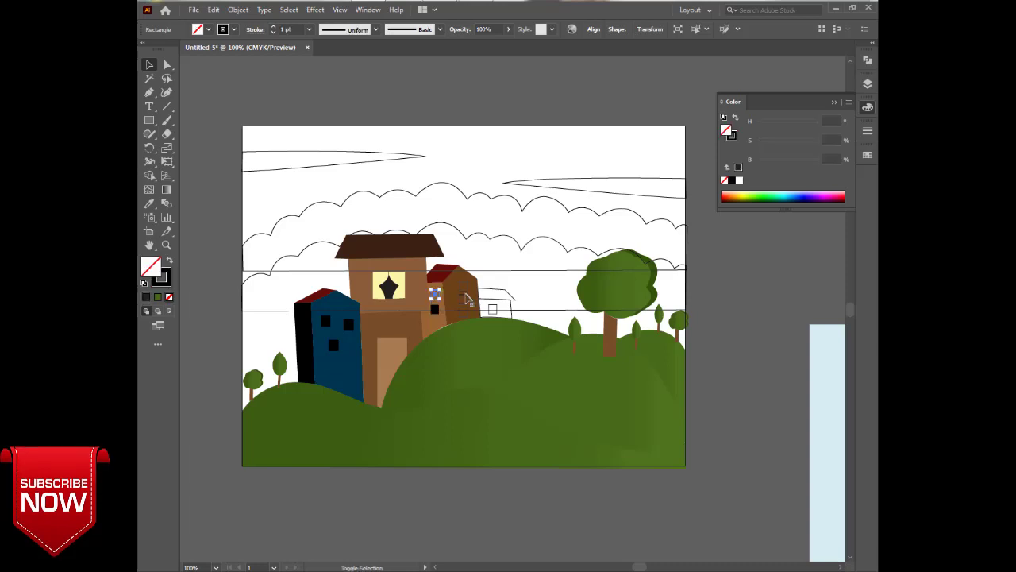
click(460, 312)
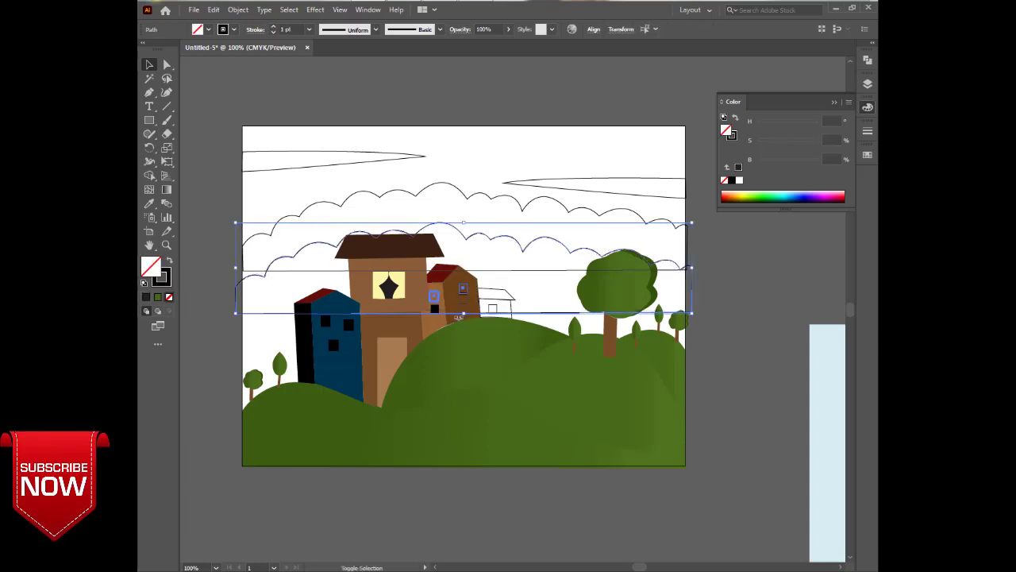
click(434, 309)
click(439, 296)
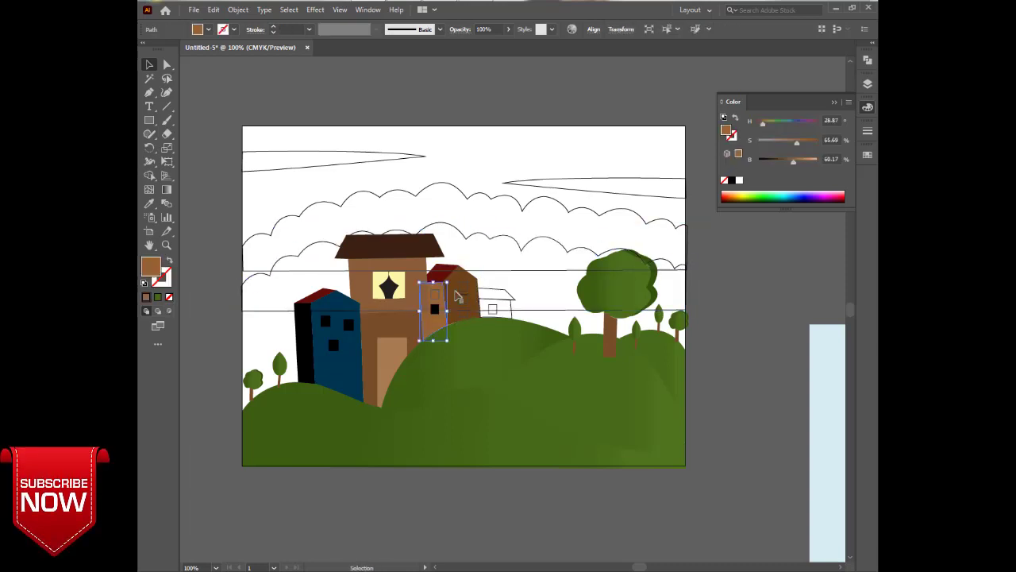
click(534, 486)
- Fill the gabled building's remaining side and front windows with near-black and remove their strokes
click(433, 298)
shift+click(467, 291)
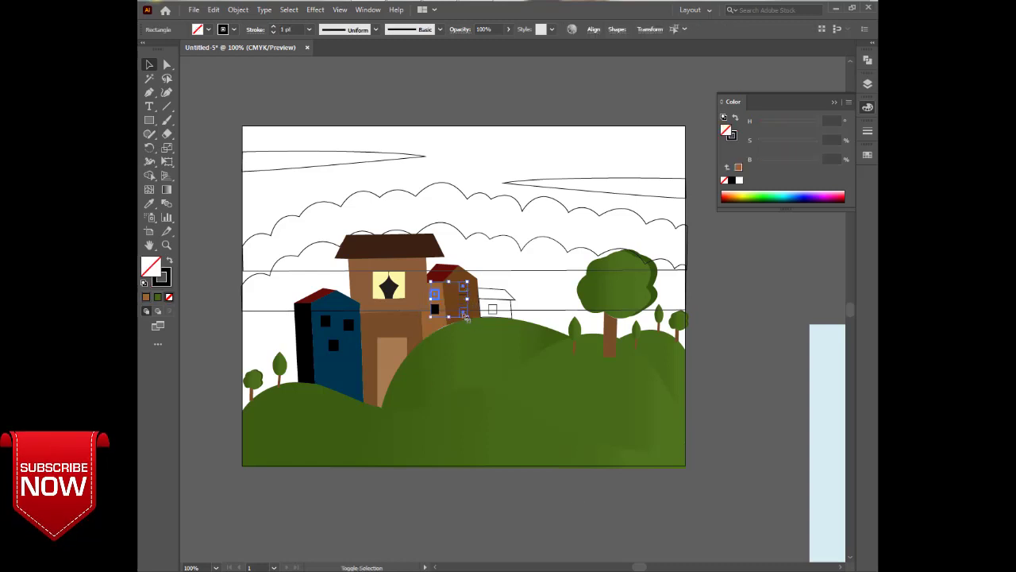
shift+click(466, 317)
click(150, 204)
click(325, 321)
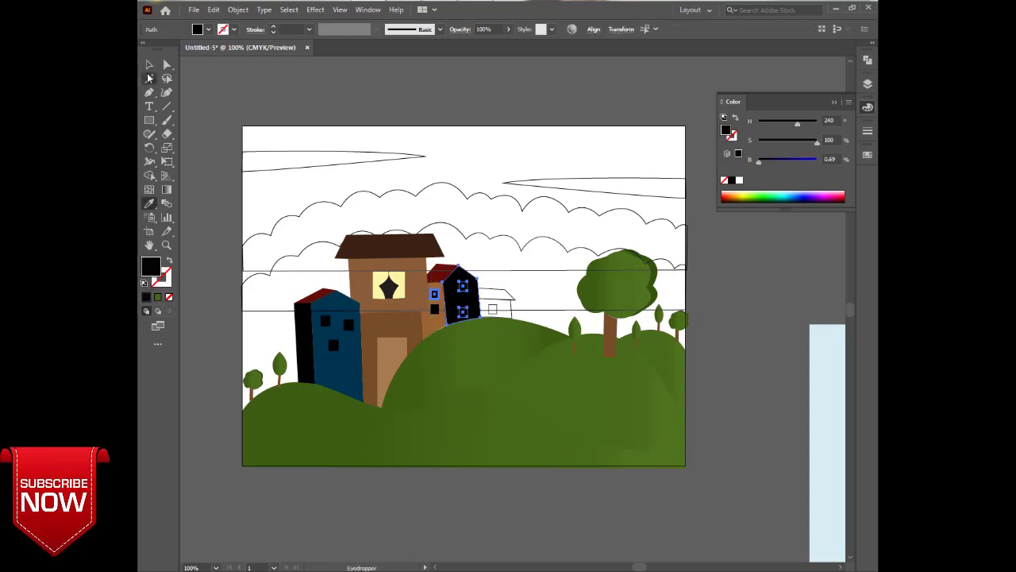
click(149, 65)
key(ctrl+z)
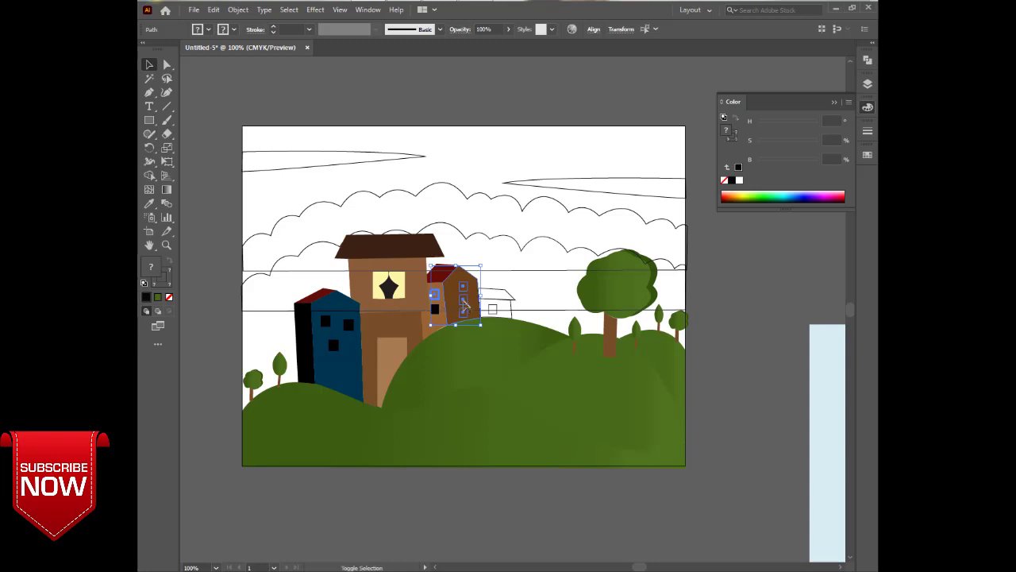
click(448, 316)
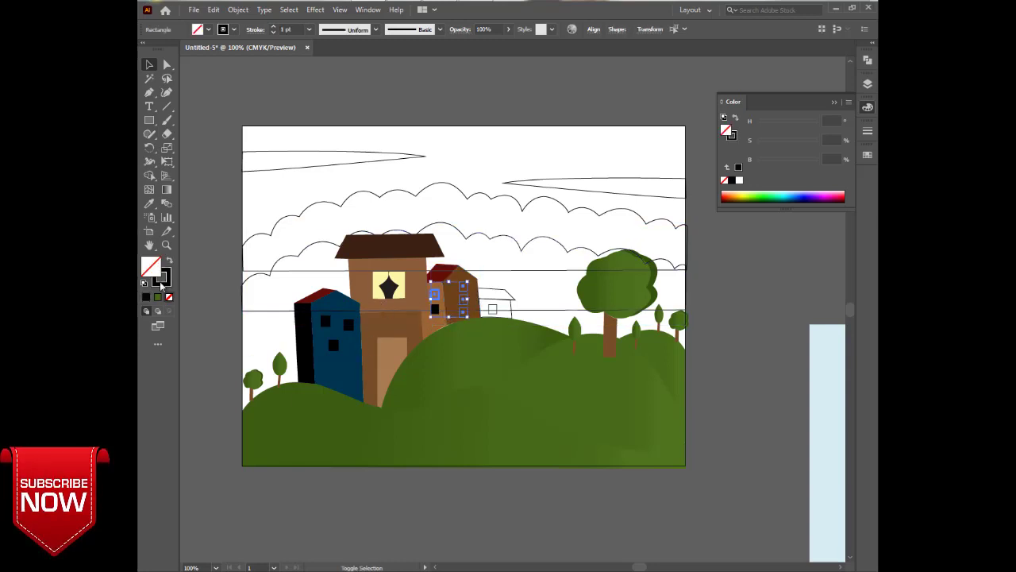
key(ctrl+shift+a)
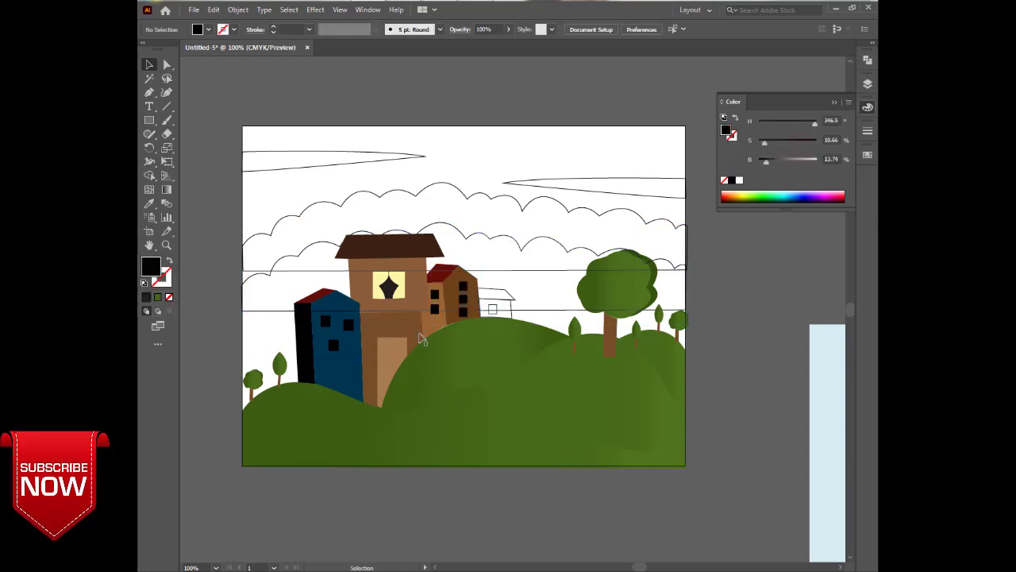
- Fill the smallest house's roof with the dark red sampled from the neighbouring gabled building's roof
click(492, 304)
key(i)
click(403, 238)
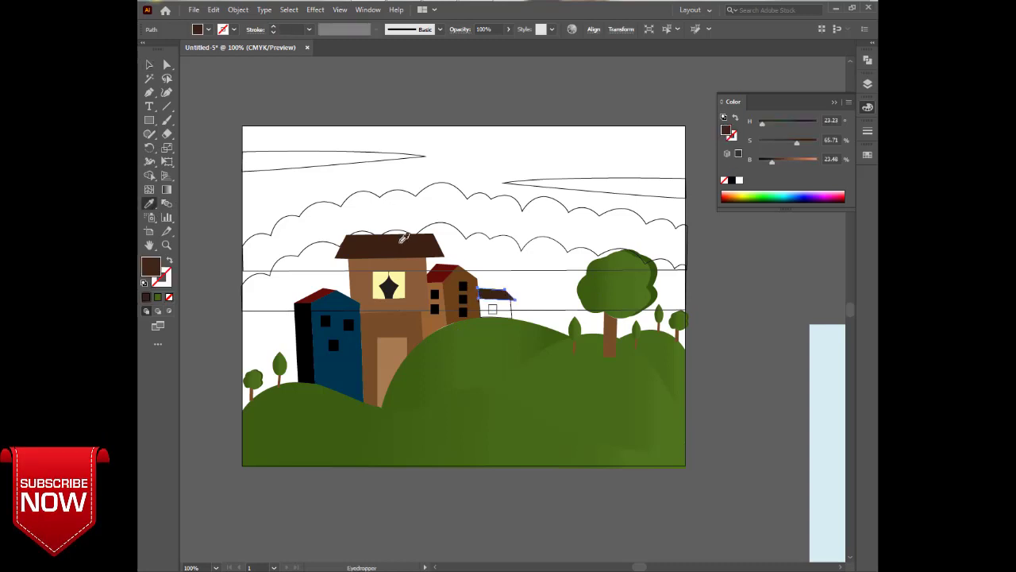
click(442, 268)
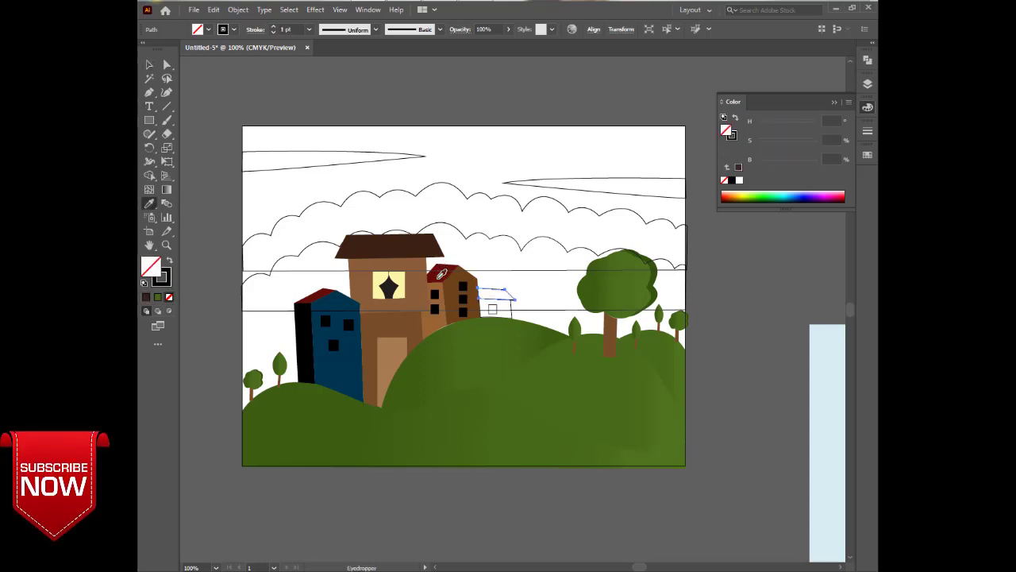
click(440, 275)
click(149, 67)
- Fill the smallest house's wall with the brown sampled from the gabled building and set its brightness to 31
click(512, 314)
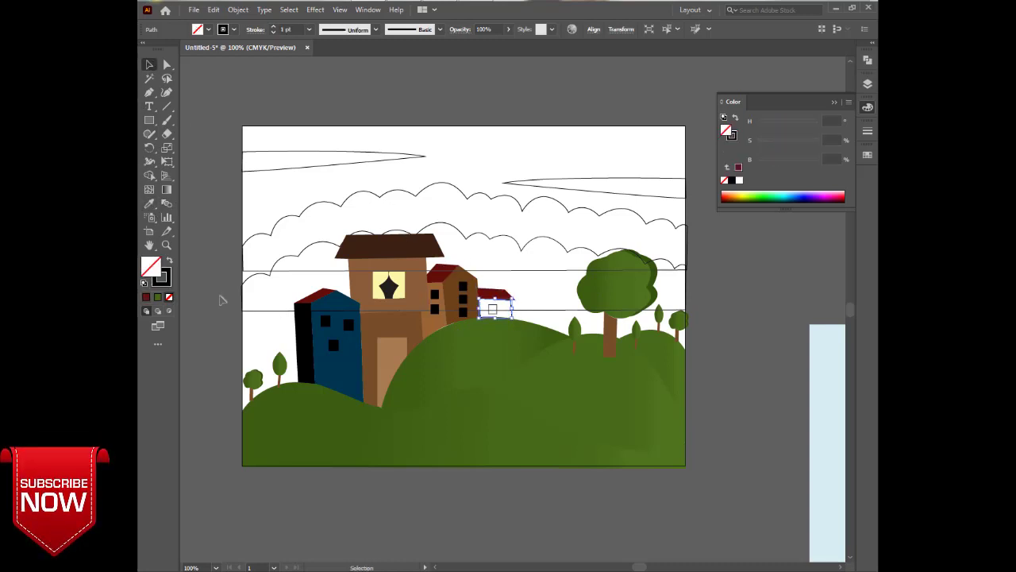
key(i)
click(457, 302)
key(v)
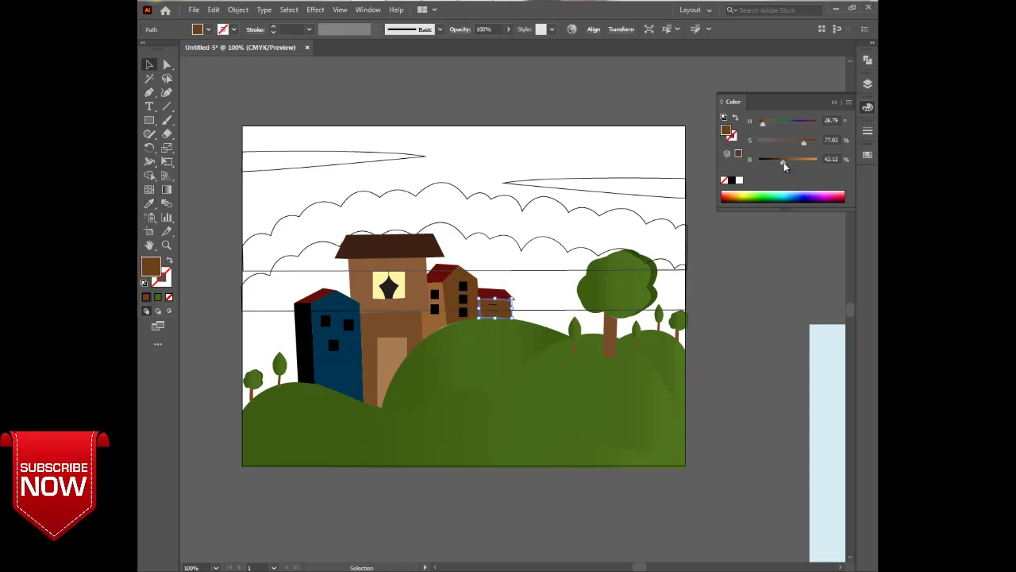
drag(784, 162, 778, 162)
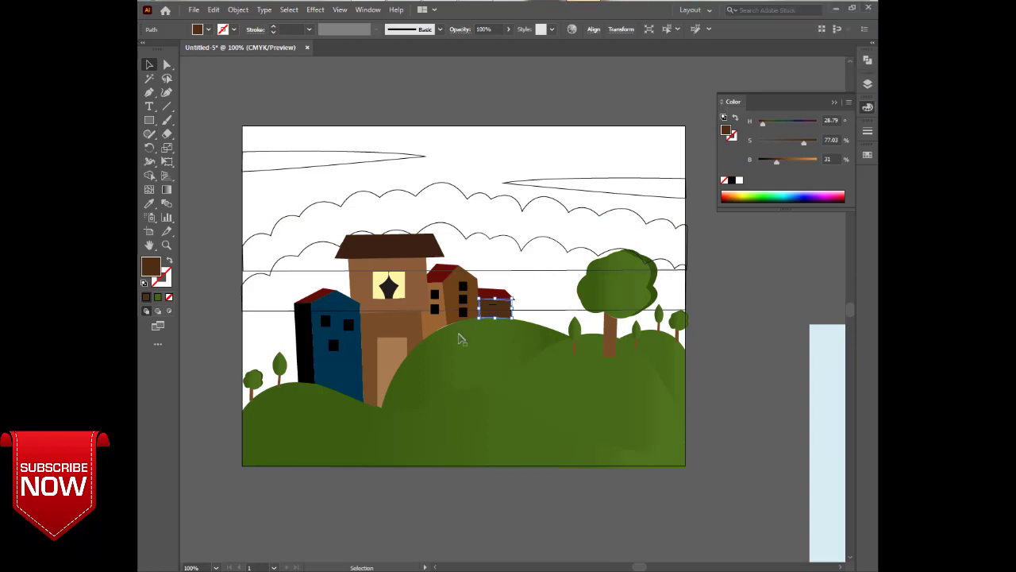
- Fill the smallest house's window with near-black and remove its stroke
click(492, 305)
click(146, 296)
click(165, 282)
click(169, 296)
click(151, 268)
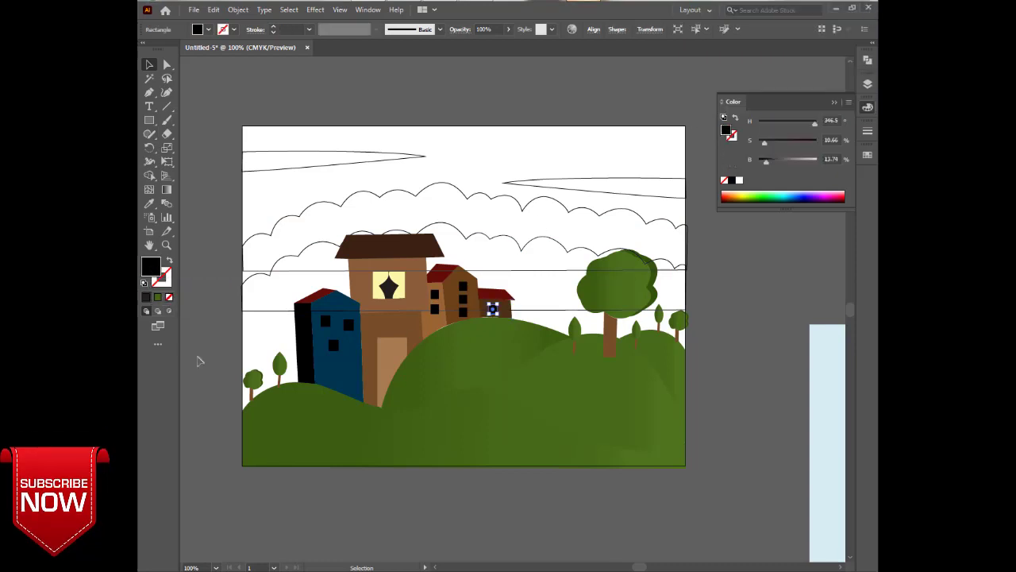
click(200, 361)
- Examine the fills and strokes of the brown buildings' walls and dark red roofs
click(364, 344)
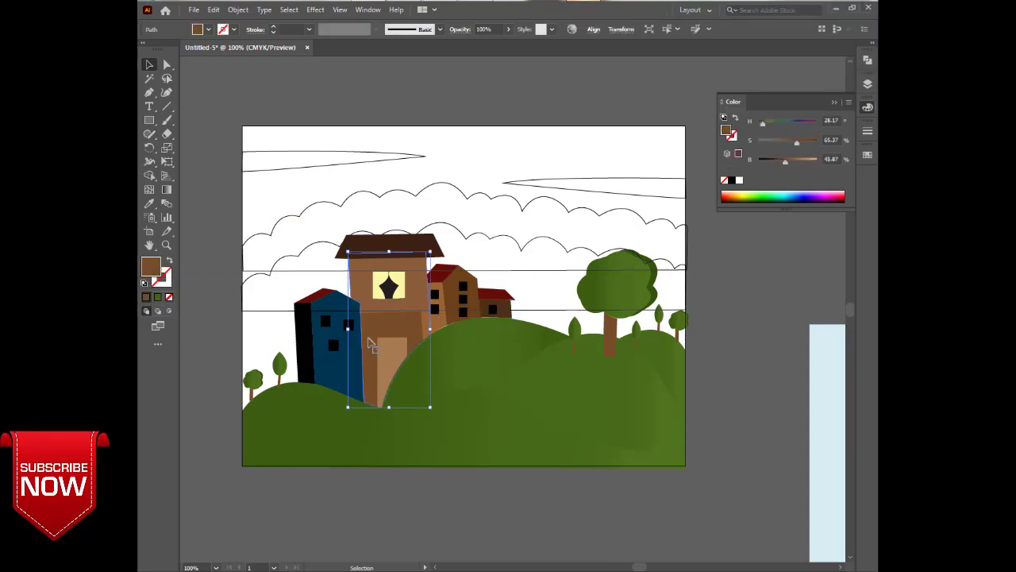
click(480, 510)
click(447, 333)
click(458, 322)
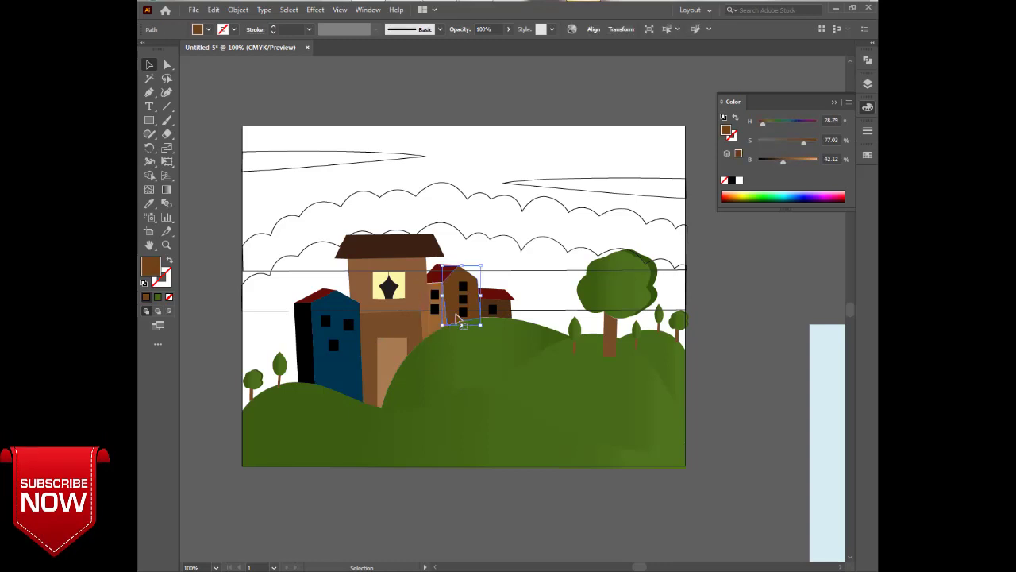
click(450, 277)
click(492, 297)
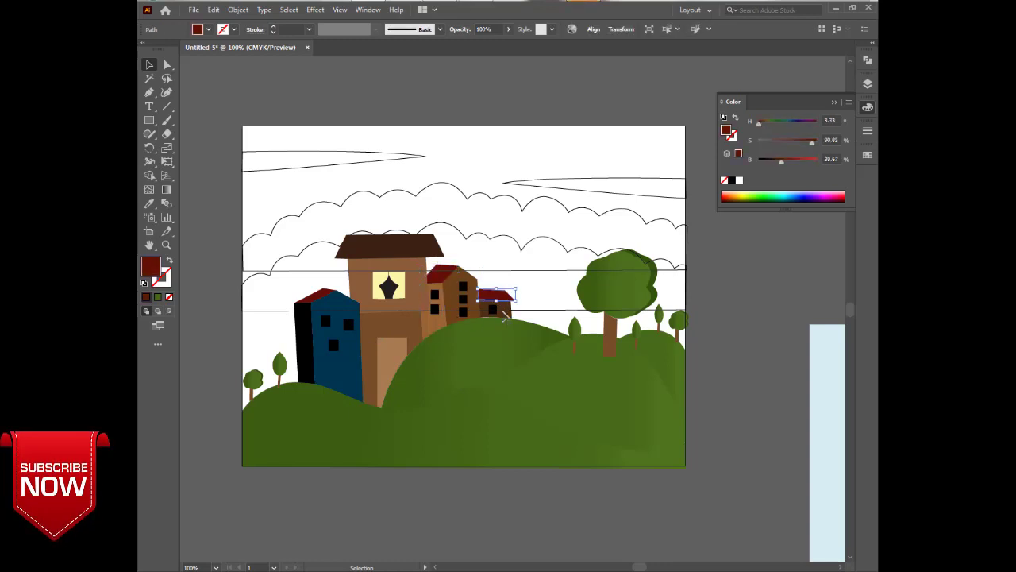
click(503, 312)
click(508, 321)
click(508, 313)
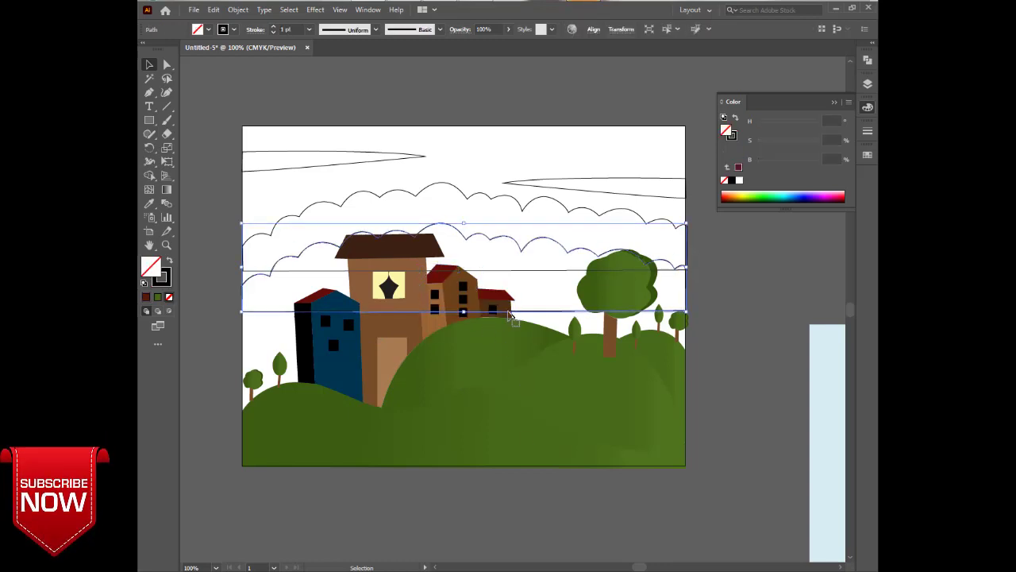
click(509, 316)
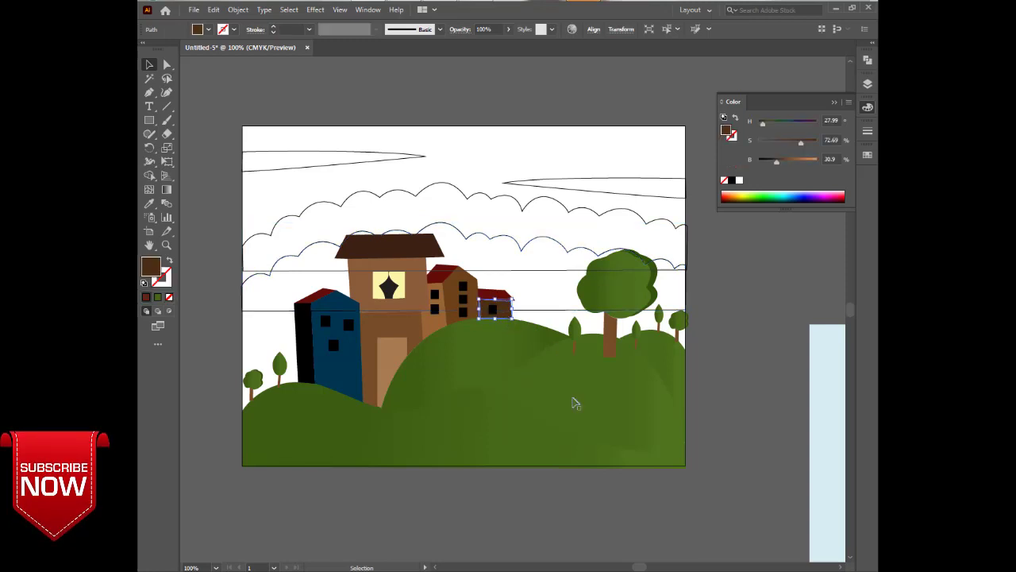
click(555, 473)
click(496, 294)
click(559, 253)
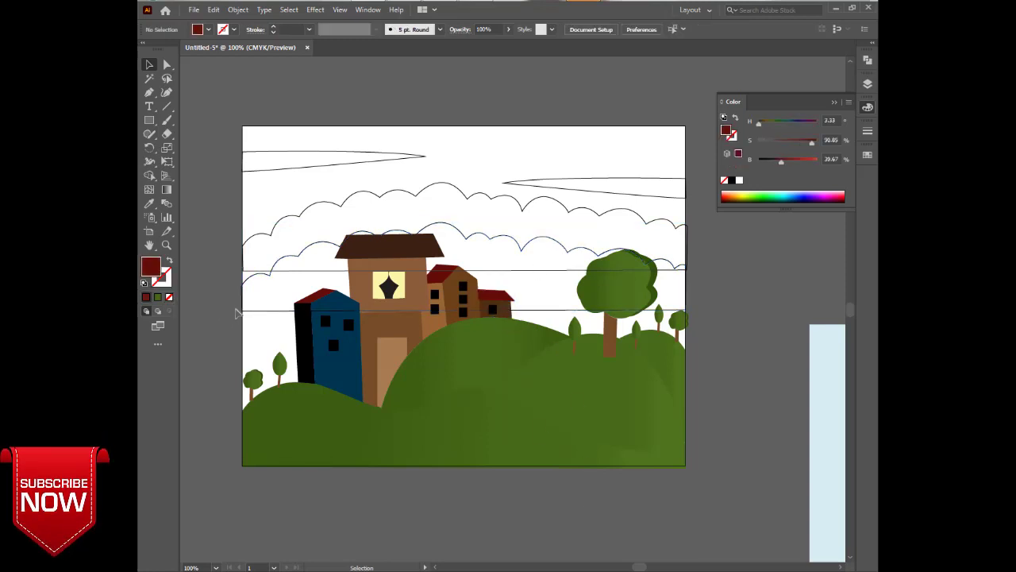
click(587, 270)
click(570, 274)
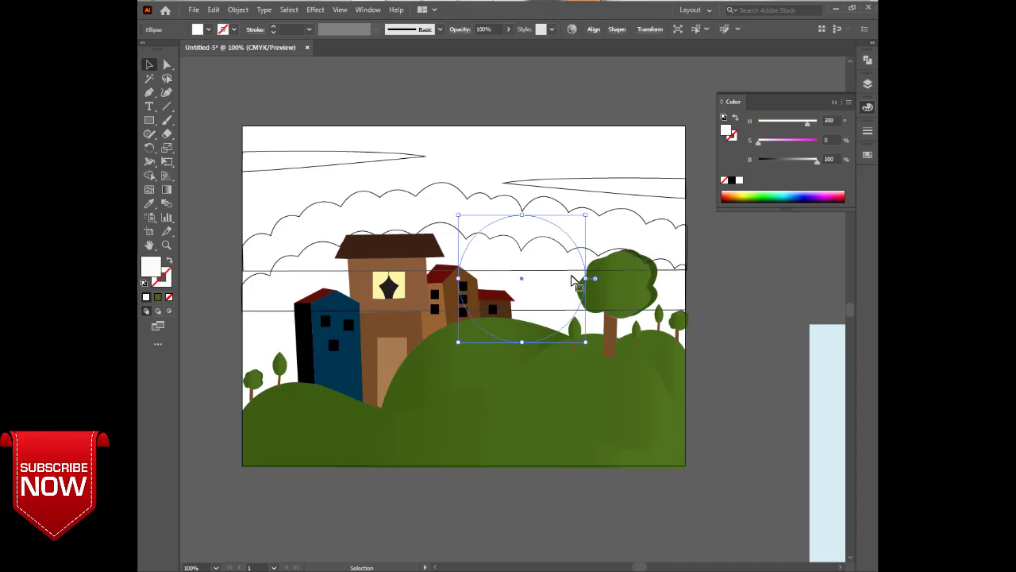
- Fill the upper cloud bank with the pale blue sampled from the off-artboard rectangle, raise its saturation and send it to the back
drag(223, 246, 265, 246)
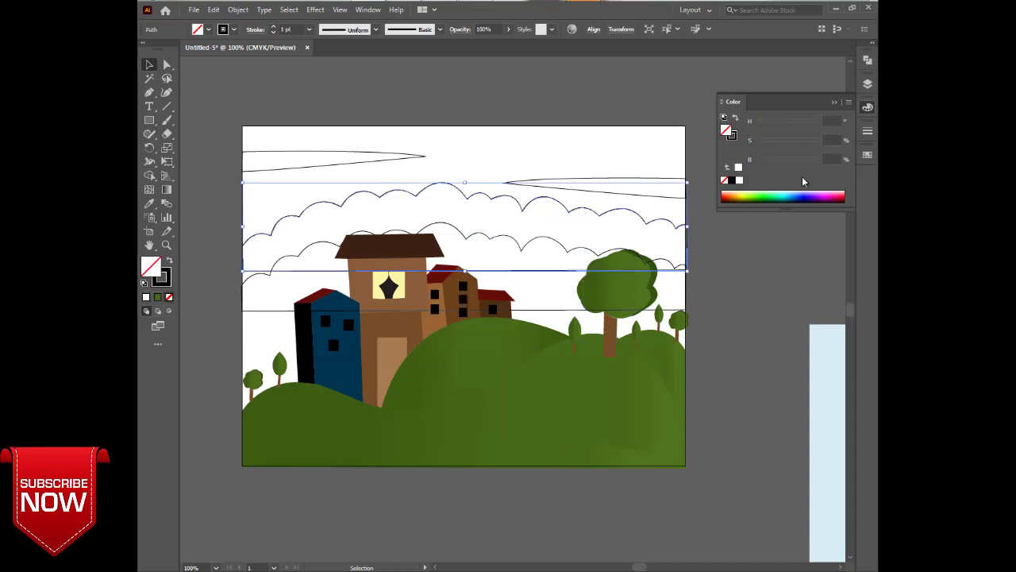
key(i)
click(826, 397)
right_click(597, 246)
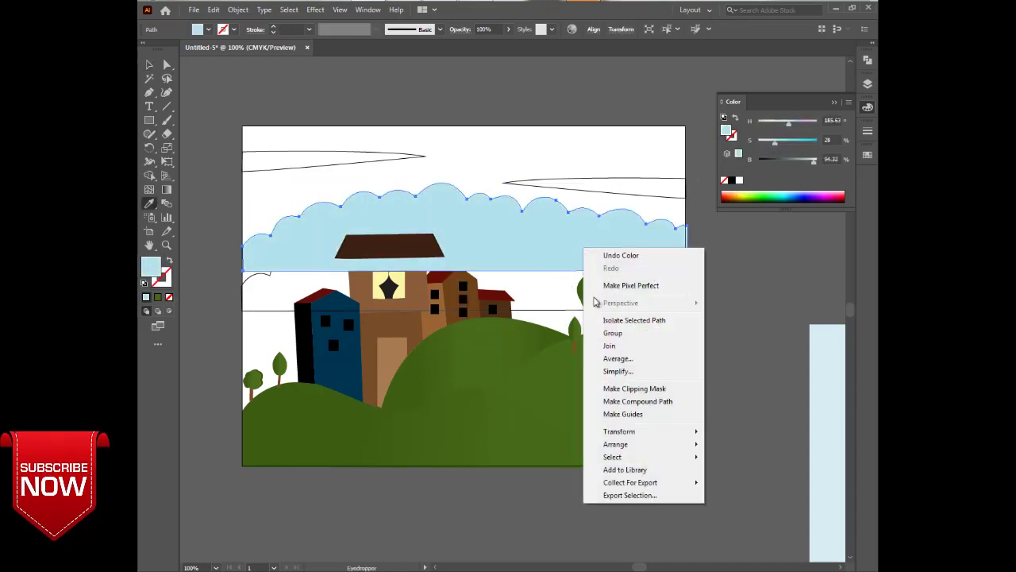
mouse_move(627, 444)
click(725, 482)
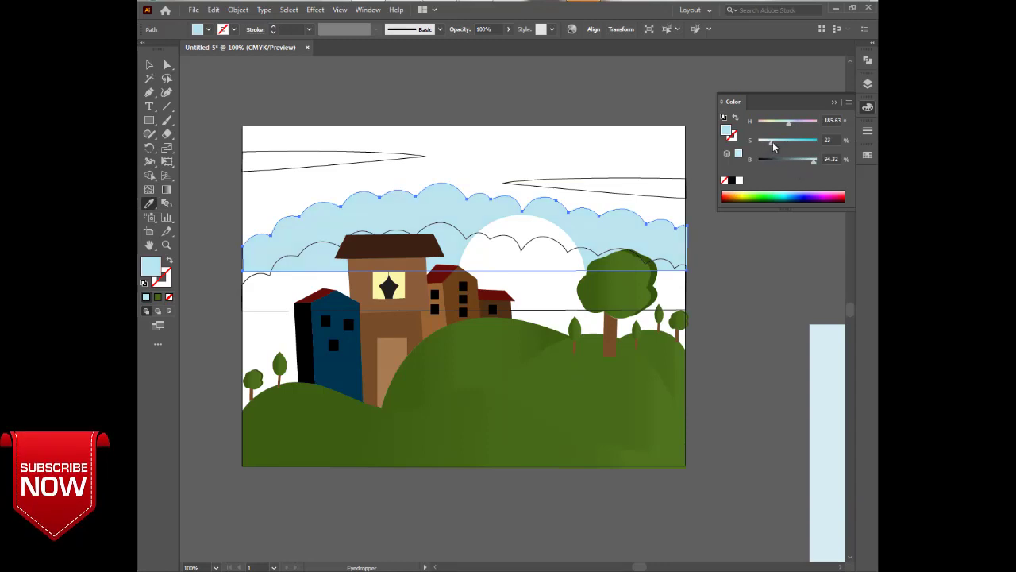
- Fill the lower cloud bank with the light blue sampled from the upper cloud bank
click(149, 67)
drag(241, 313, 260, 286)
key(i)
click(296, 236)
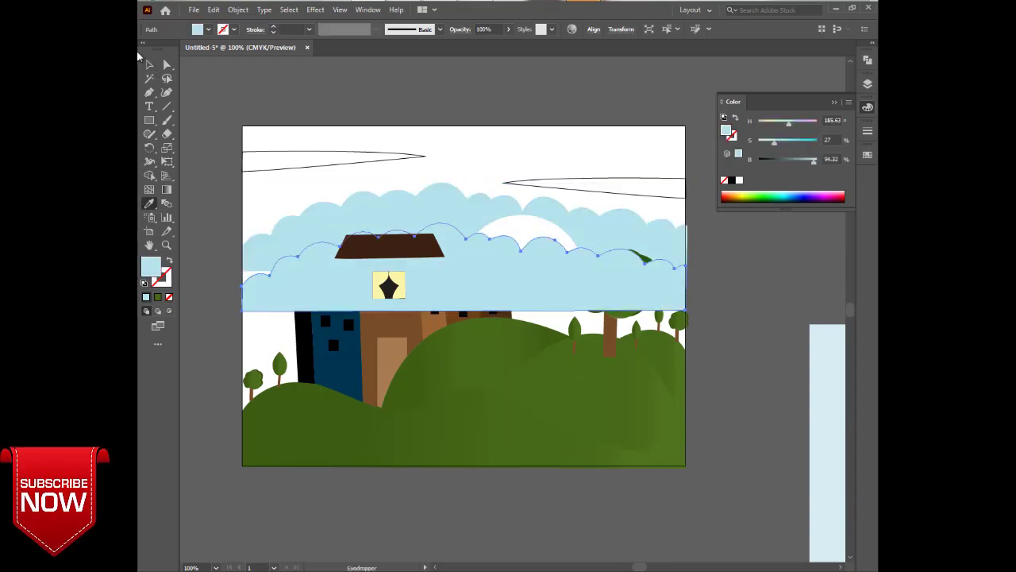
- Set the lower cloud bank's saturation to 26 and brightness to 100, and send it to the back
click(149, 66)
click(780, 148)
key(ctrl+z)
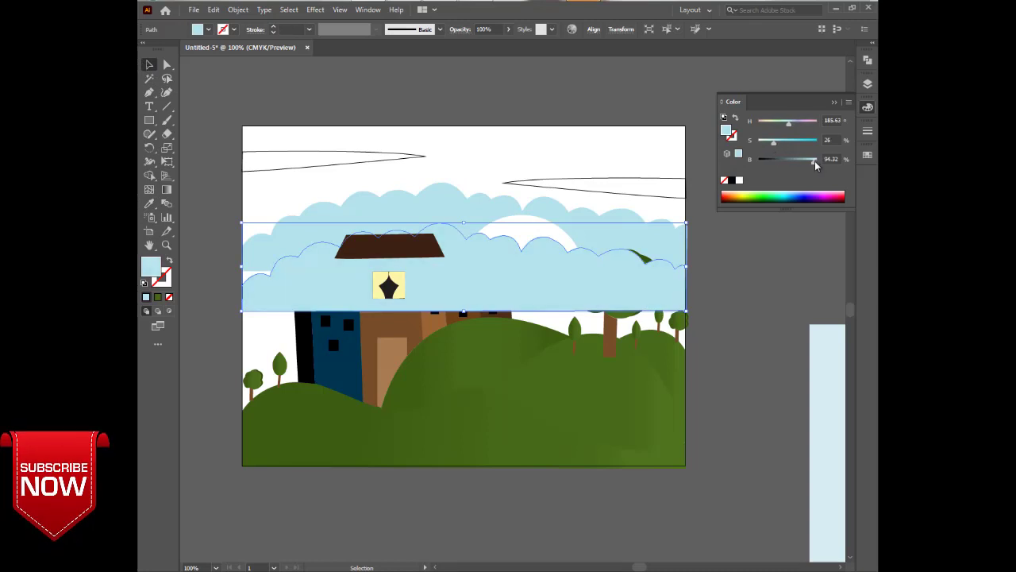
right_click(494, 274)
mouse_move(572, 467)
click(651, 506)
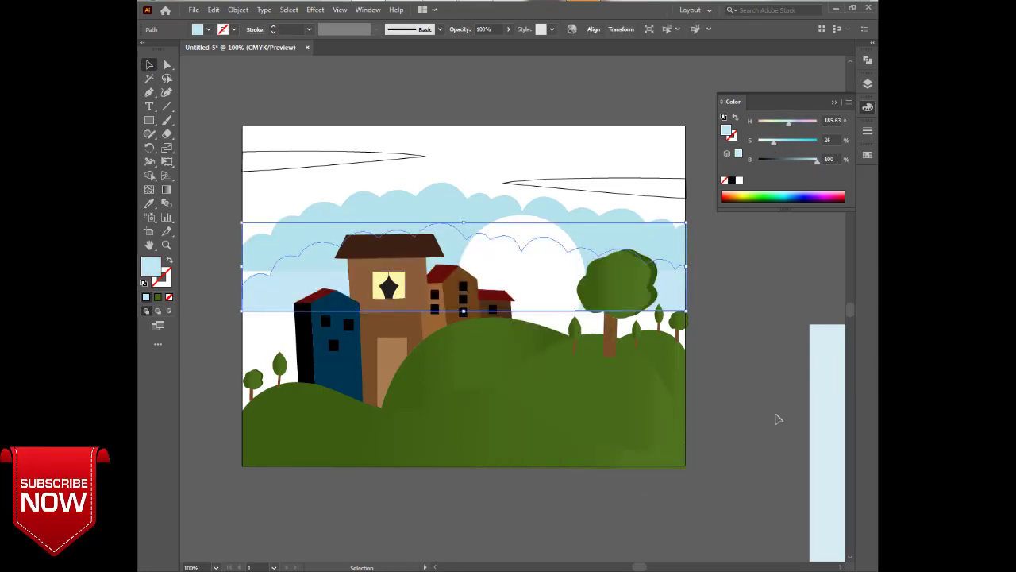
- Fill the thin cloud streak at the artboard's right edge with the light blue sampled from the lower cloud bank
click(661, 195)
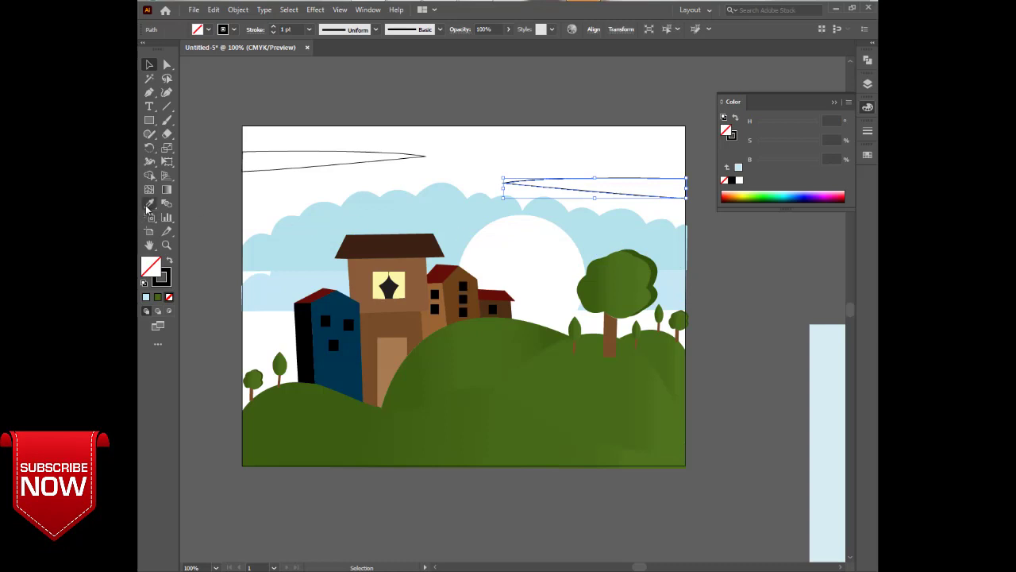
click(149, 204)
click(267, 291)
click(150, 65)
- Fill the thin cloud streak at the artboard's left edge with the same light blue and remove its stroke
click(278, 166)
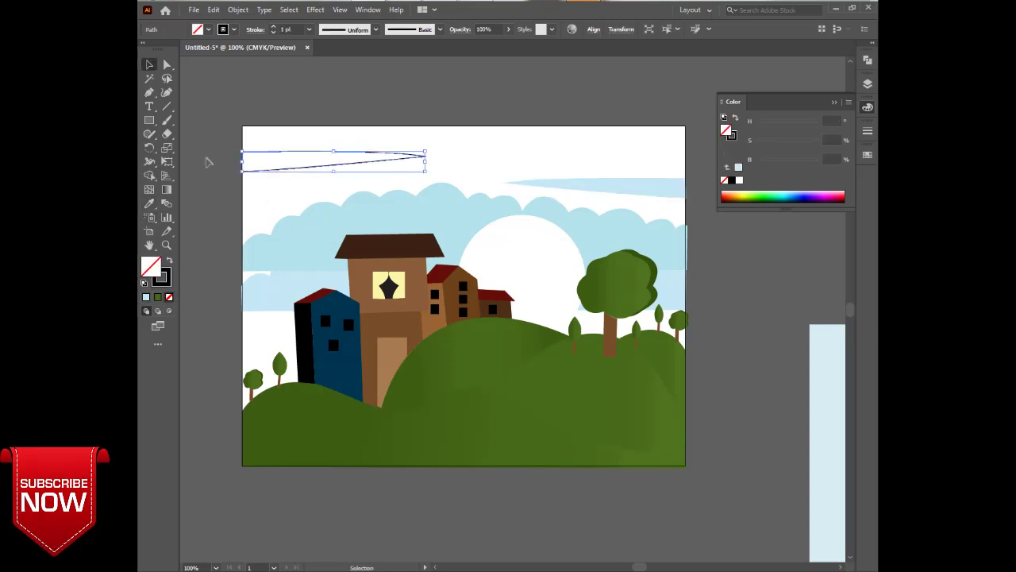
click(146, 298)
click(164, 283)
click(169, 297)
click(148, 260)
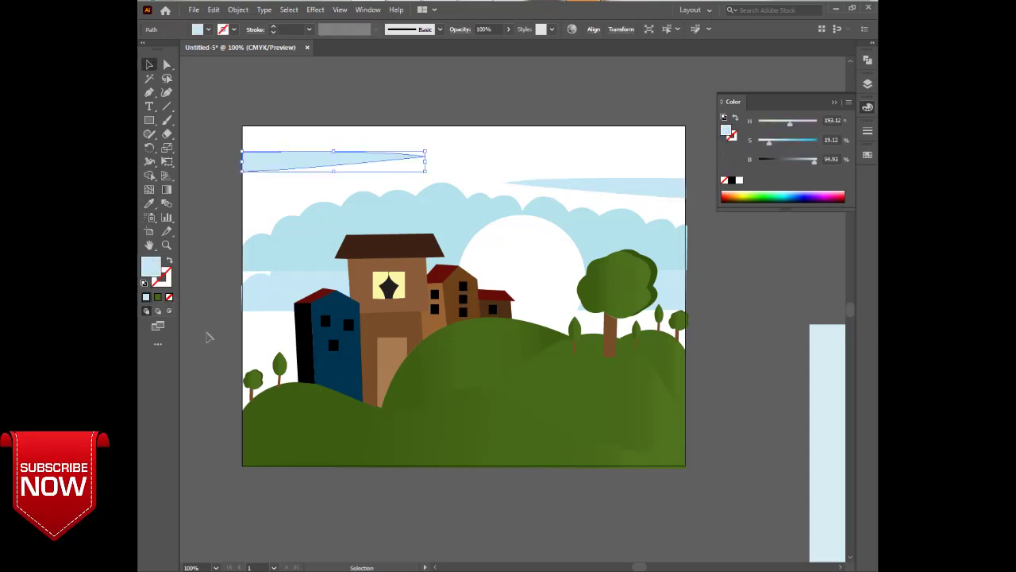
click(207, 337)
- Move both cloud banks higher in the sky and send the upper one to the back
click(318, 219)
right_click(319, 218)
click(270, 303)
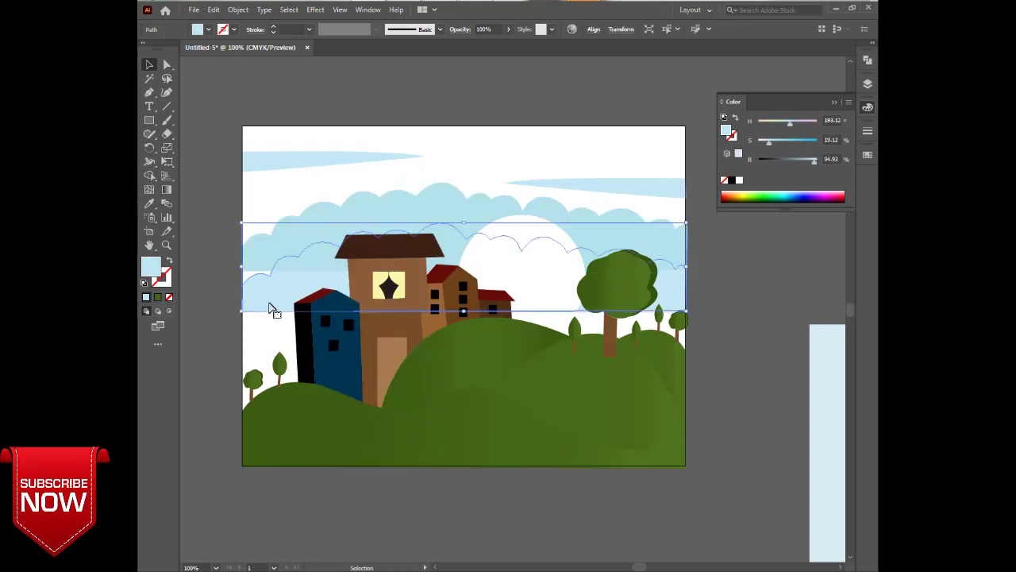
drag(348, 217, 341, 194)
right_click(316, 266)
right_click(351, 211)
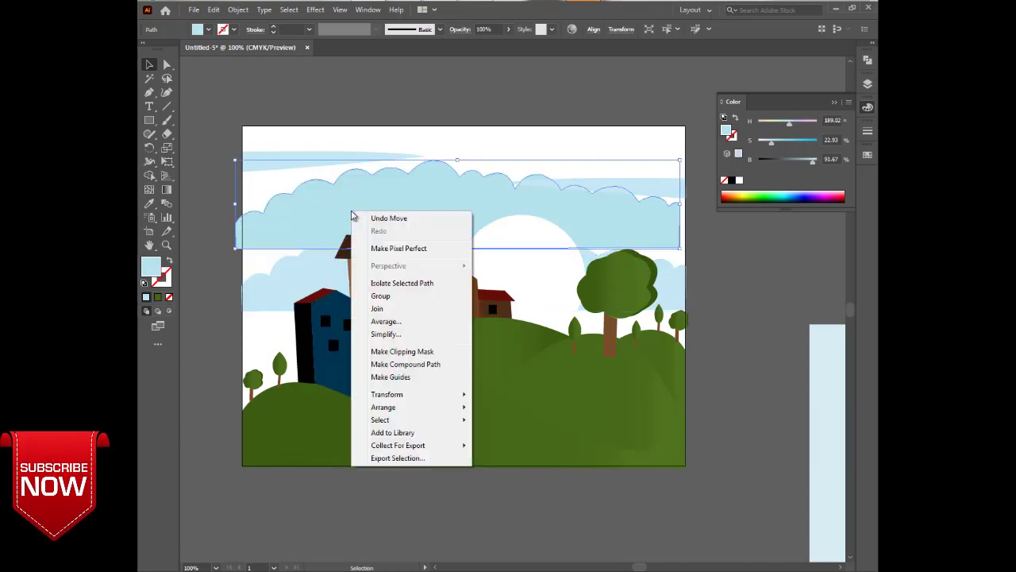
mouse_move(395, 410)
click(492, 445)
drag(318, 277, 269, 228)
click(670, 279)
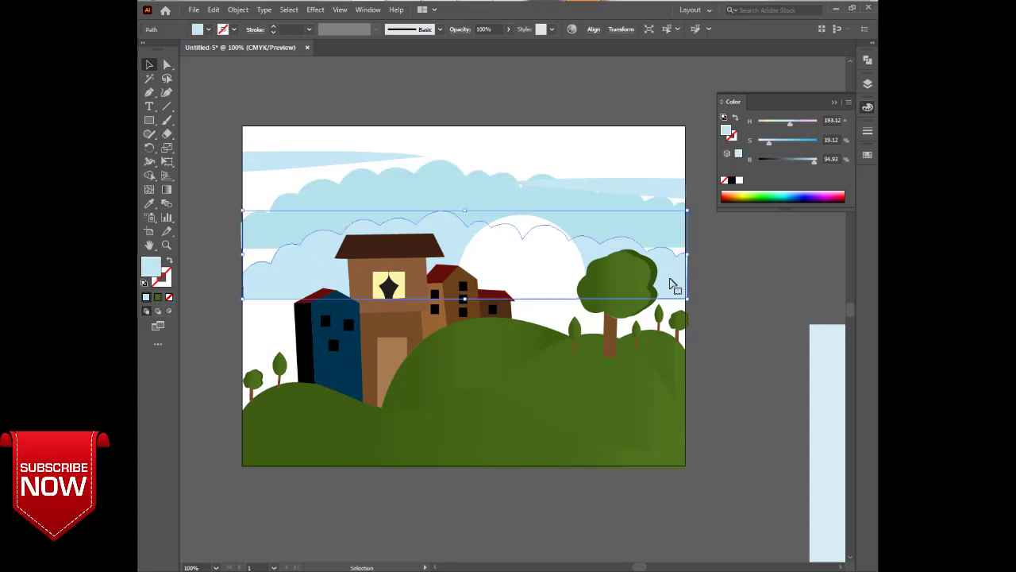
- Move the right cloud streak up near the artboard's upper edge and nudge the left streak slightly upward
drag(667, 185, 665, 148)
click(278, 163)
key(Up)
key(Up)
key(Up)
key(Up)
key(Up)
key(Up)
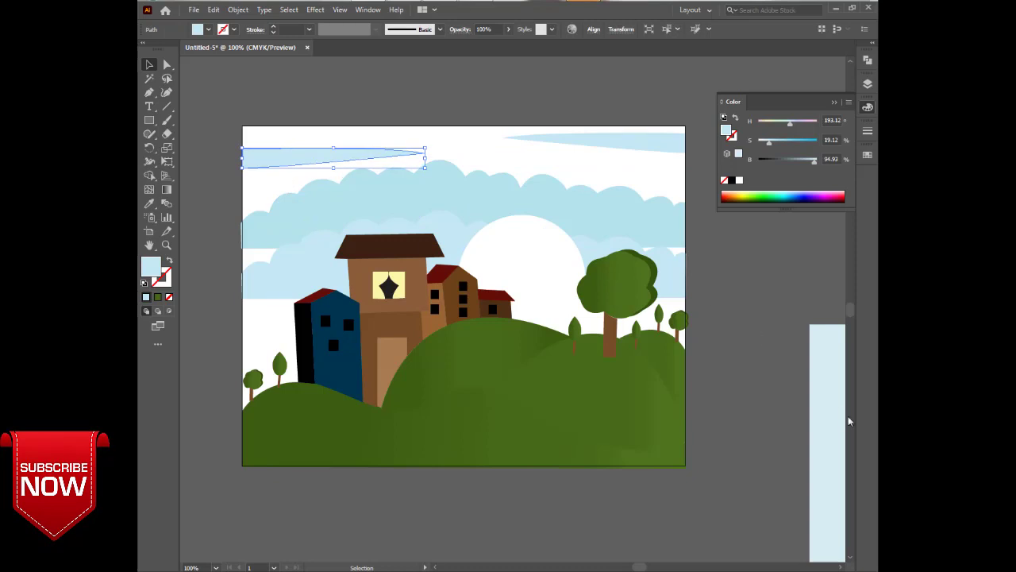
- Move the off-artboard pale blue rectangle over the artboard as the sky and send it to the back
drag(848, 421, 268, 220)
right_click(267, 220)
mouse_move(299, 413)
click(429, 452)
click(651, 488)
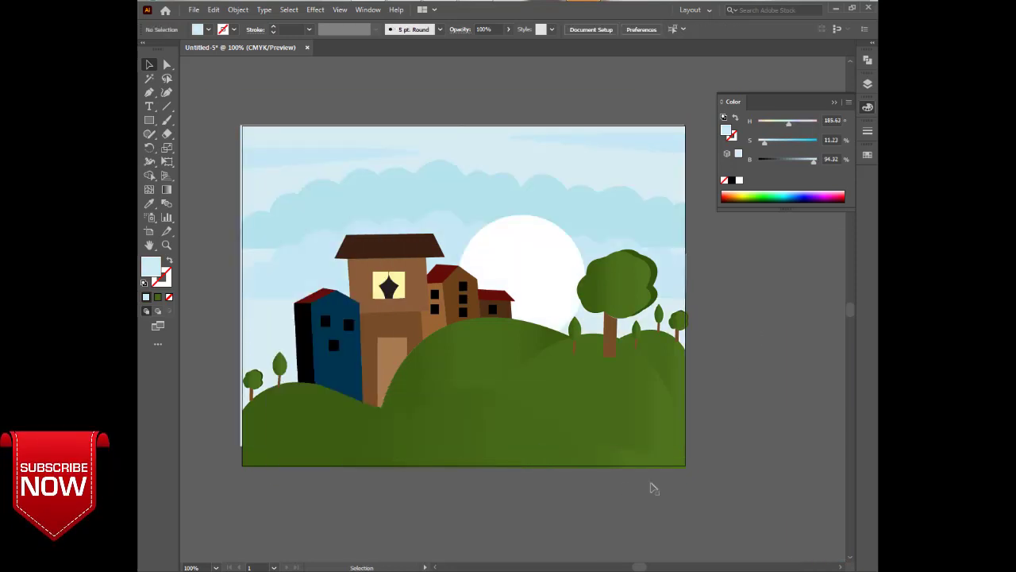
- Shift the sky rectangle slightly to line it up with the artboard's side edges
click(652, 175)
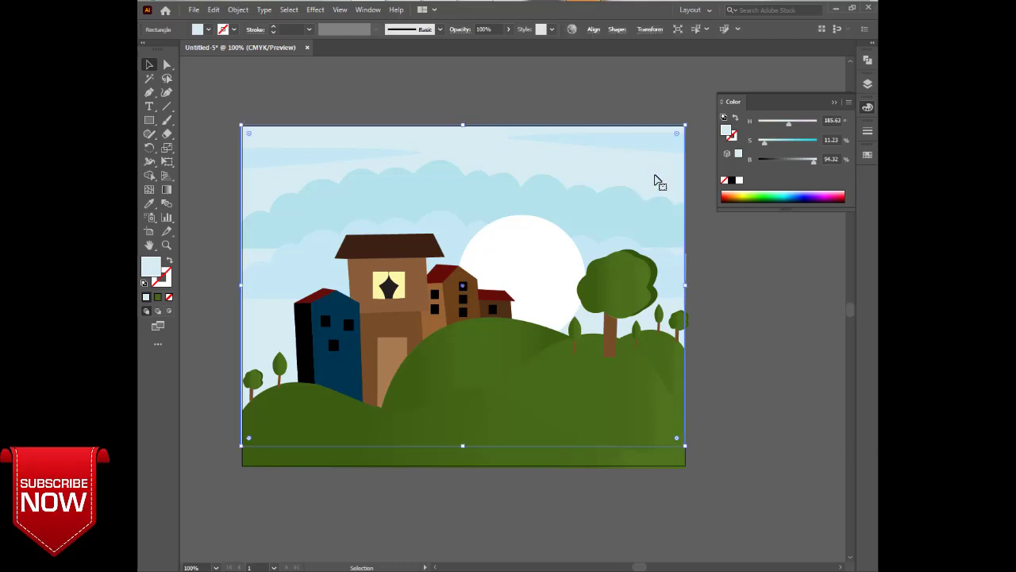
click(768, 337)
click(681, 284)
click(640, 175)
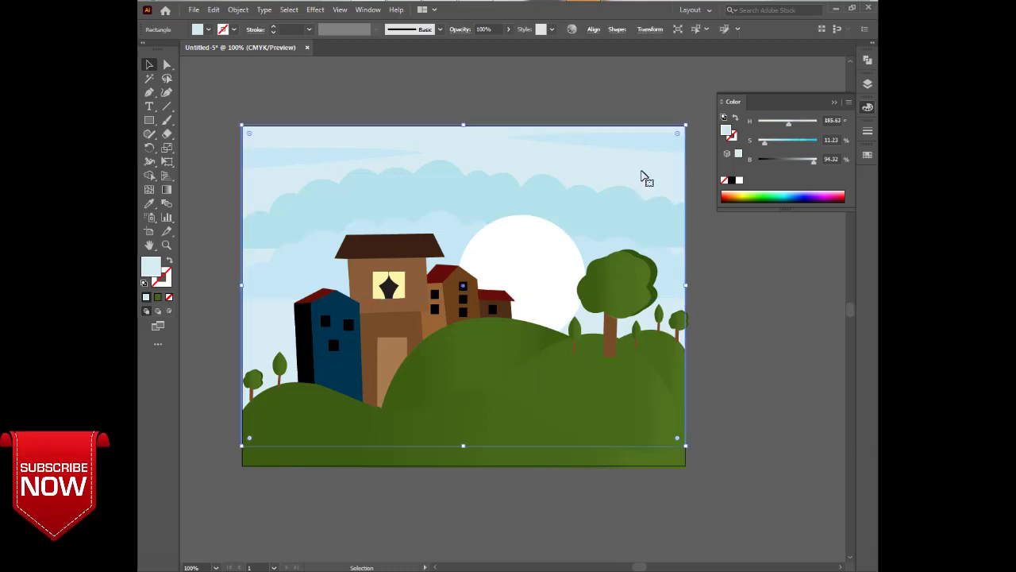
click(795, 405)
click(247, 326)
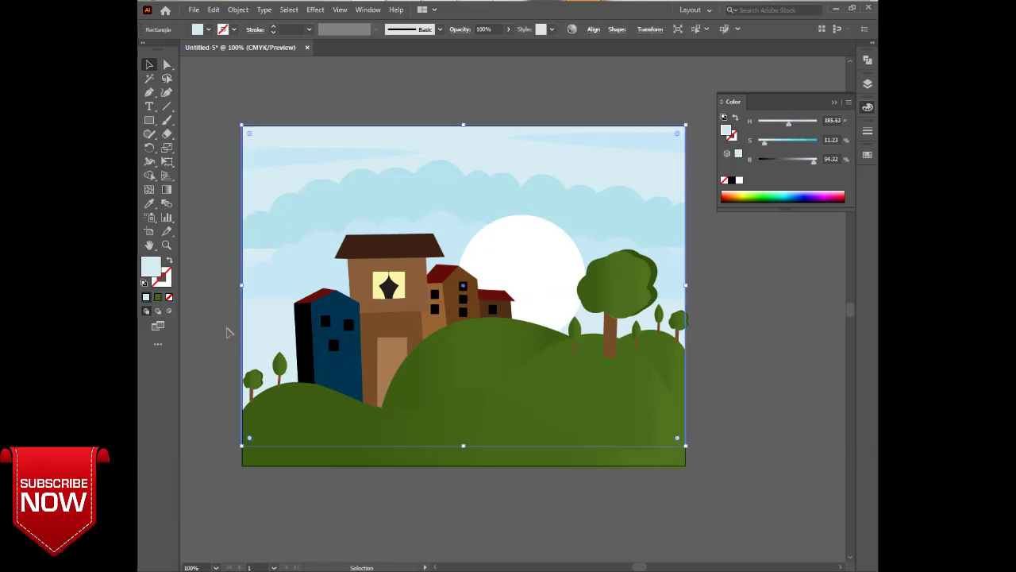
- Adjust the lower and upper cloud banks to line up with the artboard's side edges
click(237, 284)
click(261, 283)
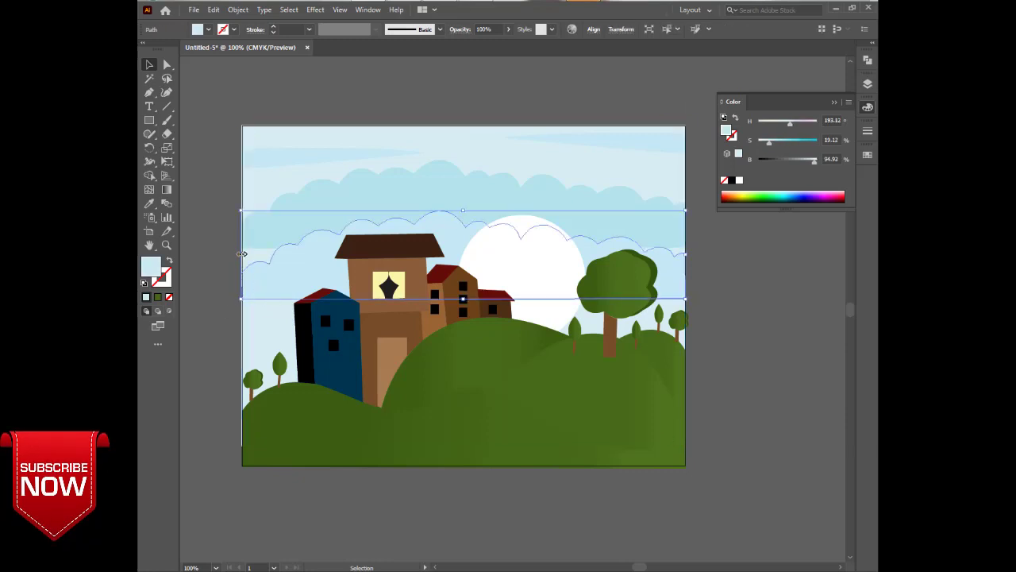
click(239, 256)
click(244, 206)
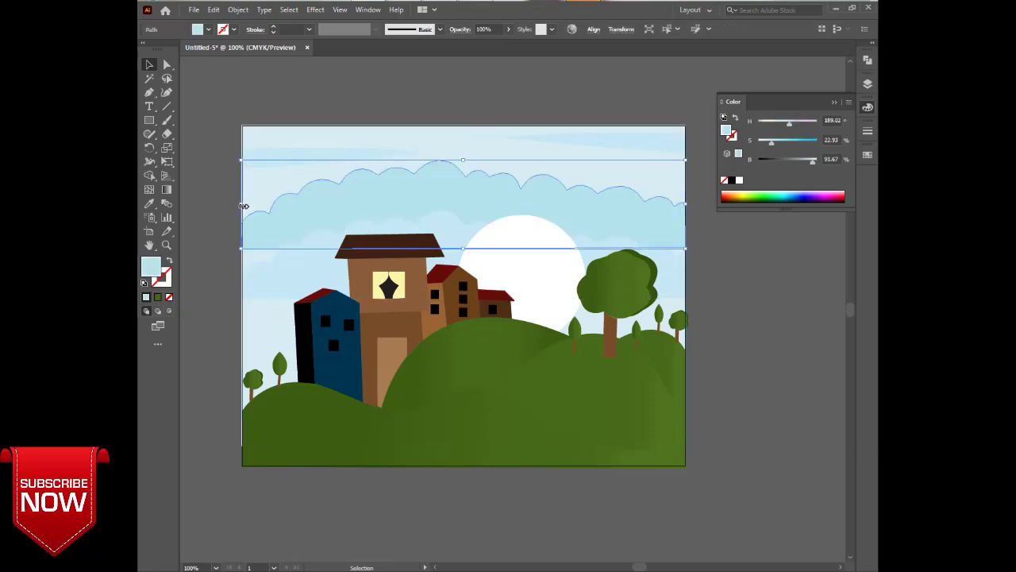
click(213, 238)
- Select the small round tree overlapping the artboard's right edge
click(680, 324)
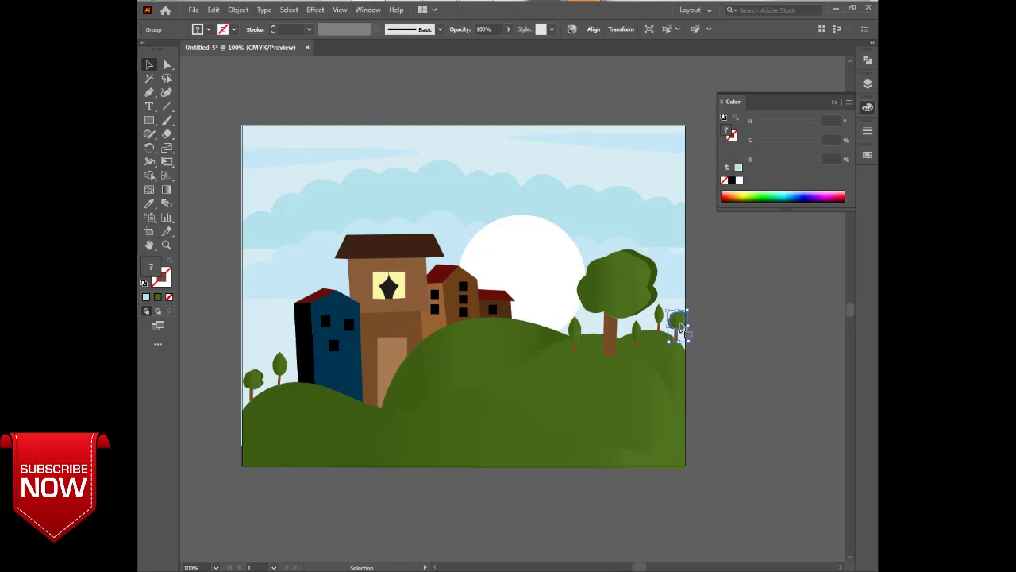